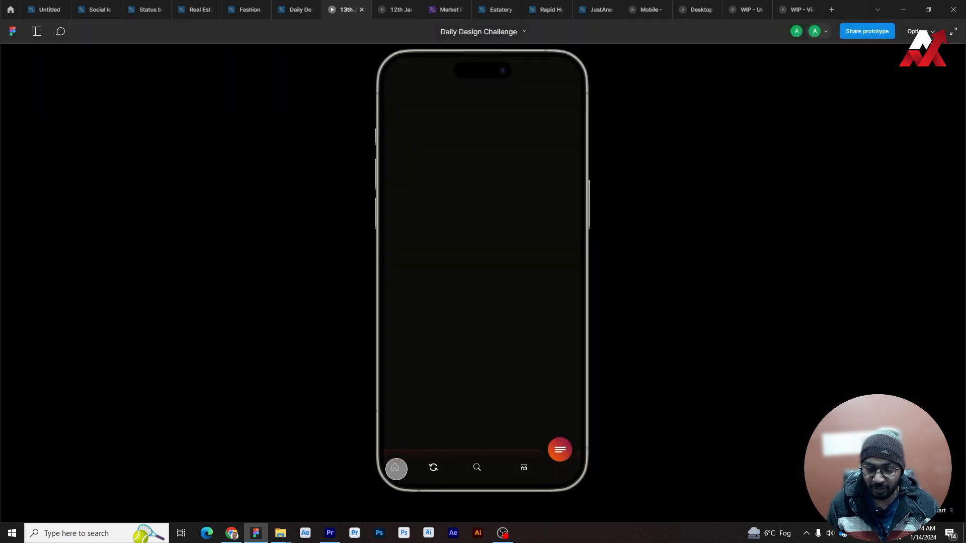
# Preview the phone prototype's bottom navigation animation by switching between the home, store, swap and details icons.
pyautogui.click(395, 468)
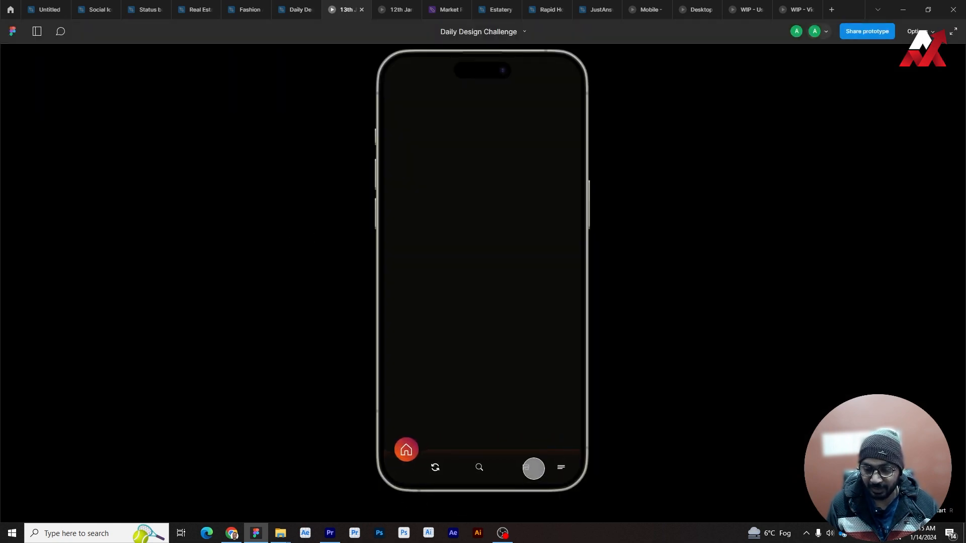
pyautogui.click(524, 467)
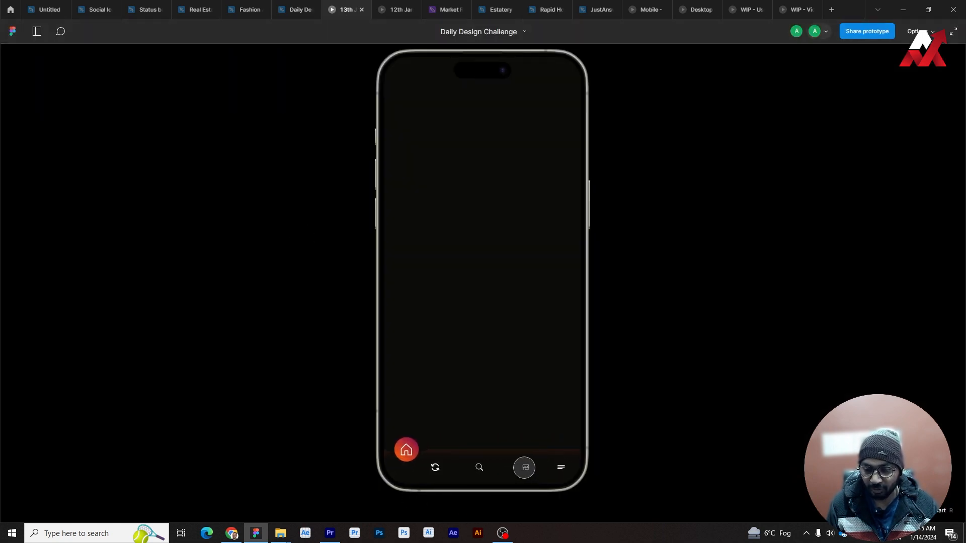
pyautogui.click(567, 468)
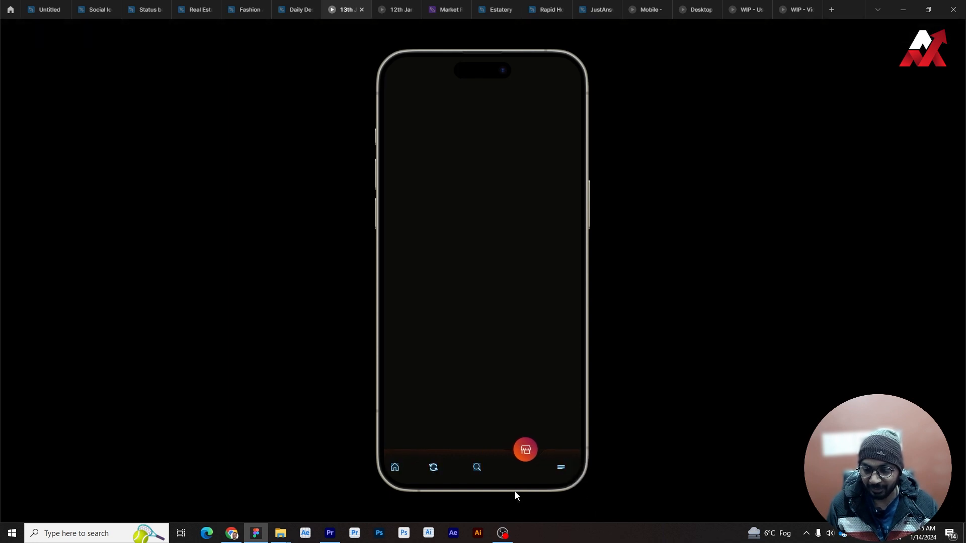
pyautogui.click(433, 468)
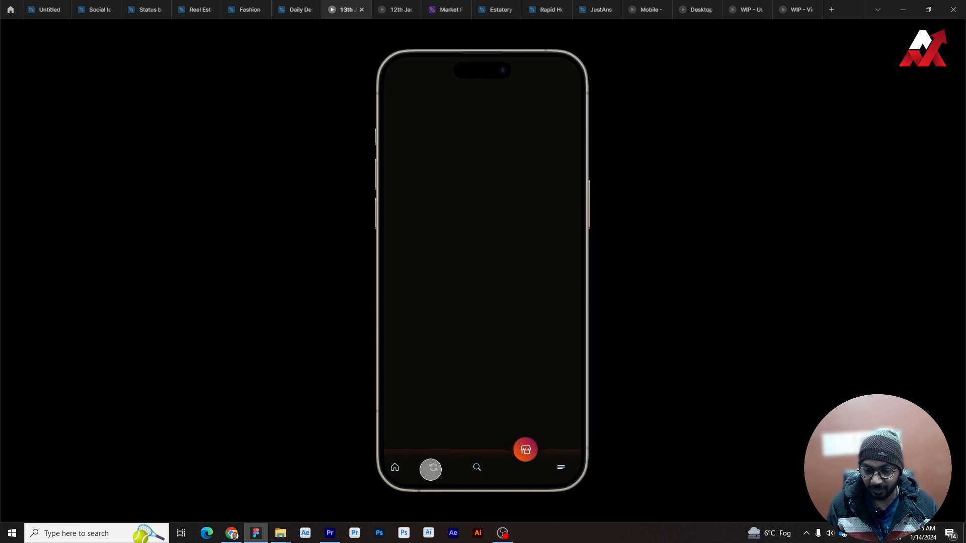
pyautogui.click(565, 469)
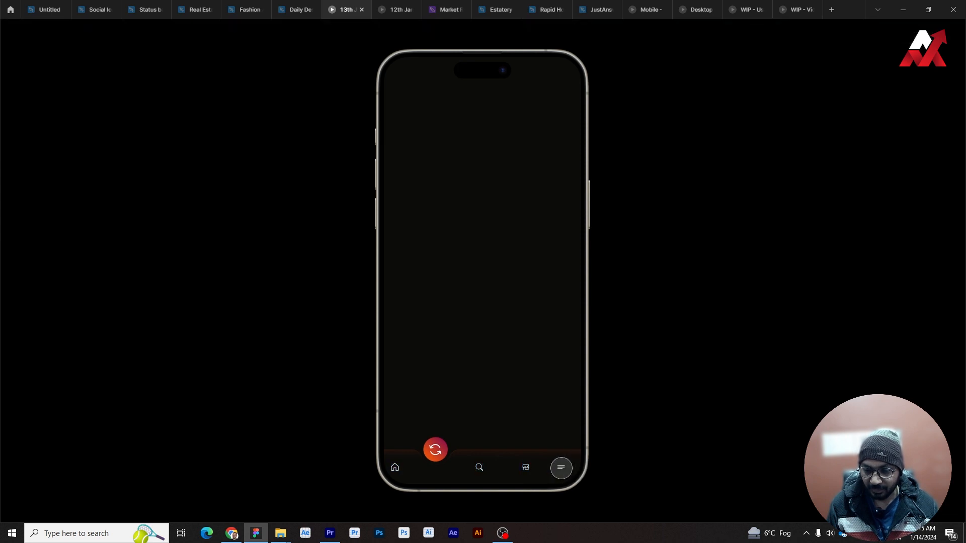
pyautogui.click(561, 467)
pyautogui.click(397, 468)
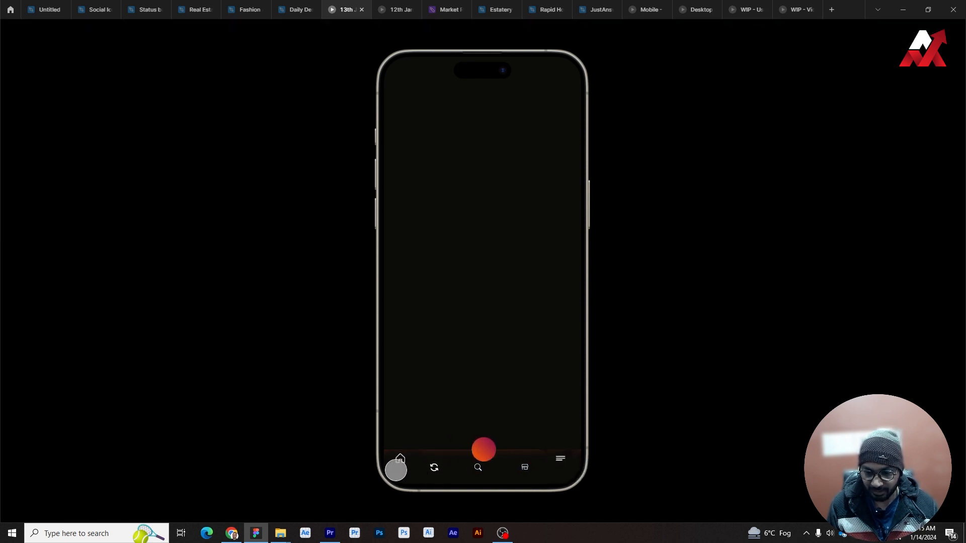
pyautogui.click(559, 468)
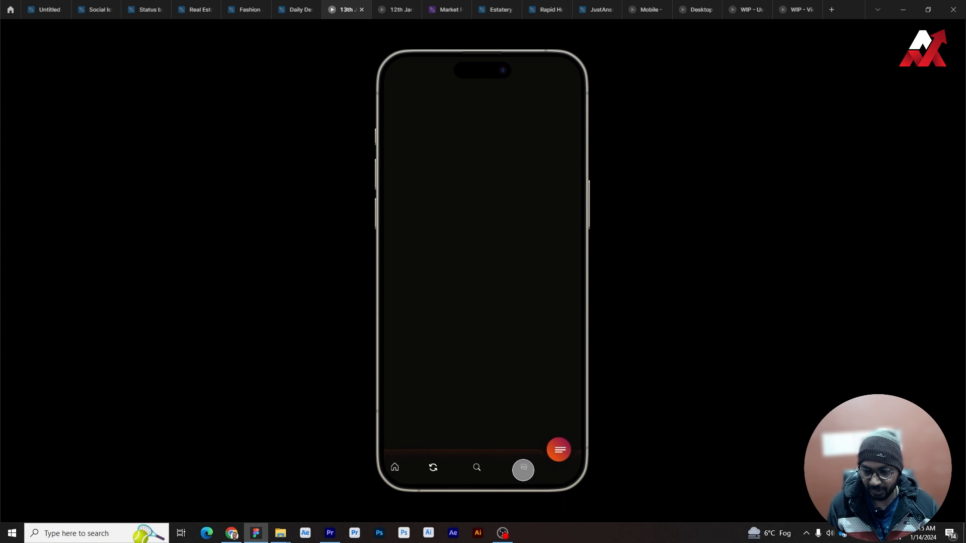
pyautogui.click(524, 468)
pyautogui.click(433, 469)
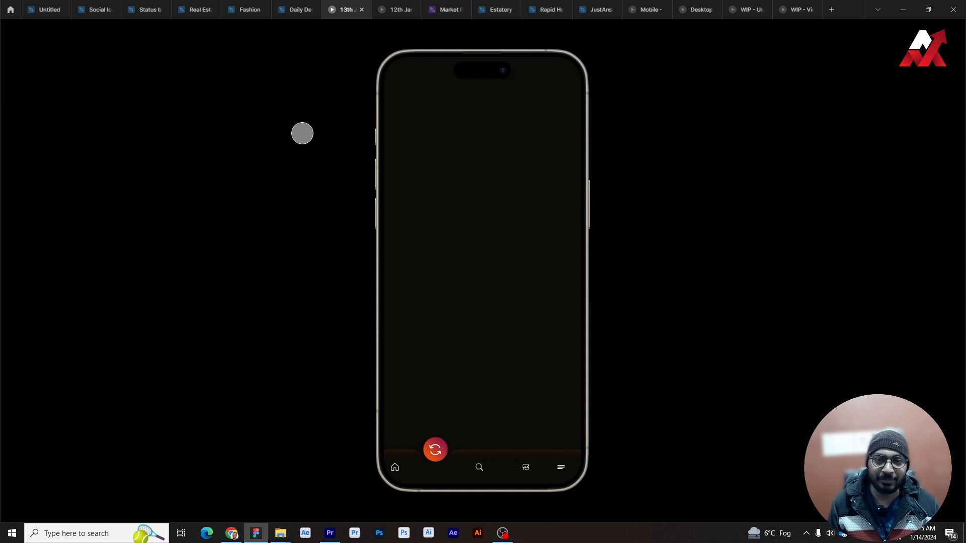
# Open the Daily Design Challenge design file and look over the two reference navigation animation tutorials in the browser.
pyautogui.click(289, 14)
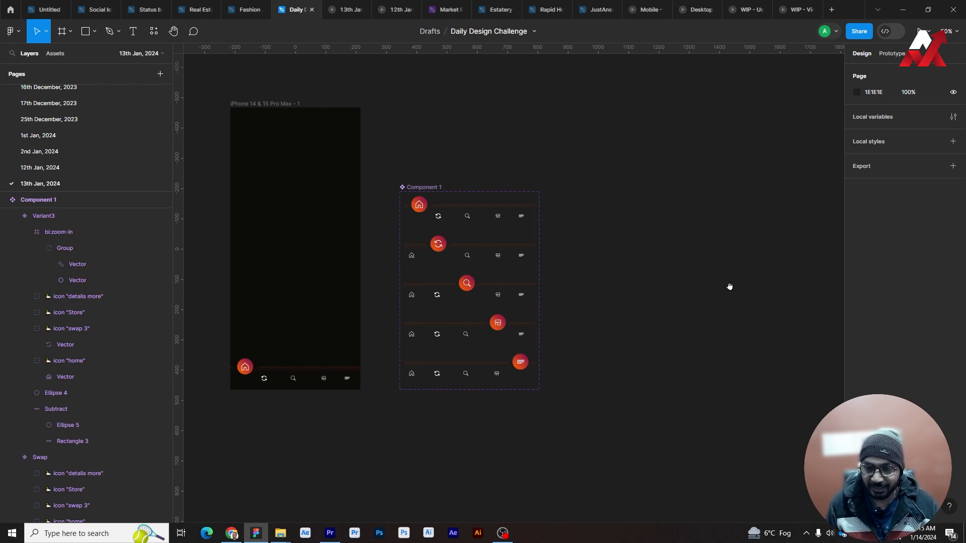
pyautogui.moveTo(730, 286); pyautogui.dragTo(369, 315)
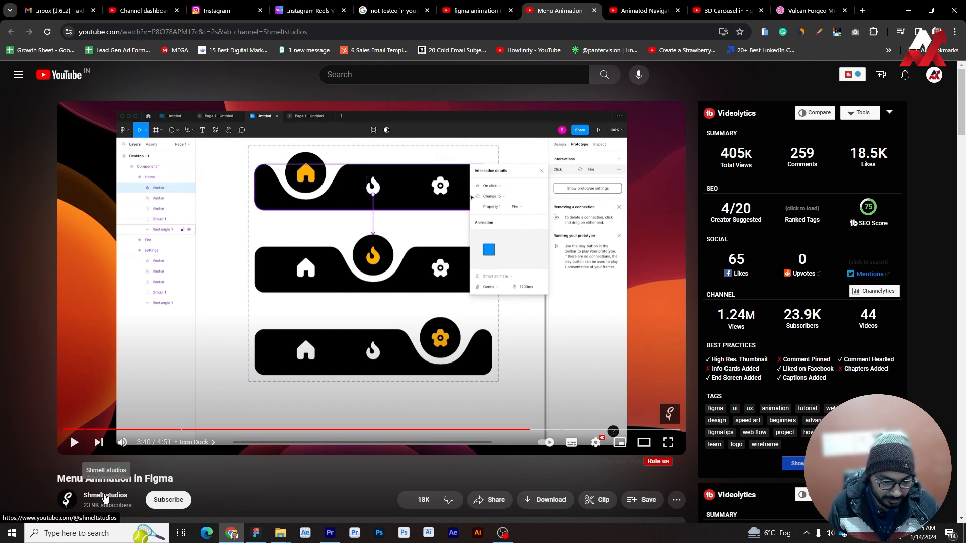
pyautogui.click(636, 10)
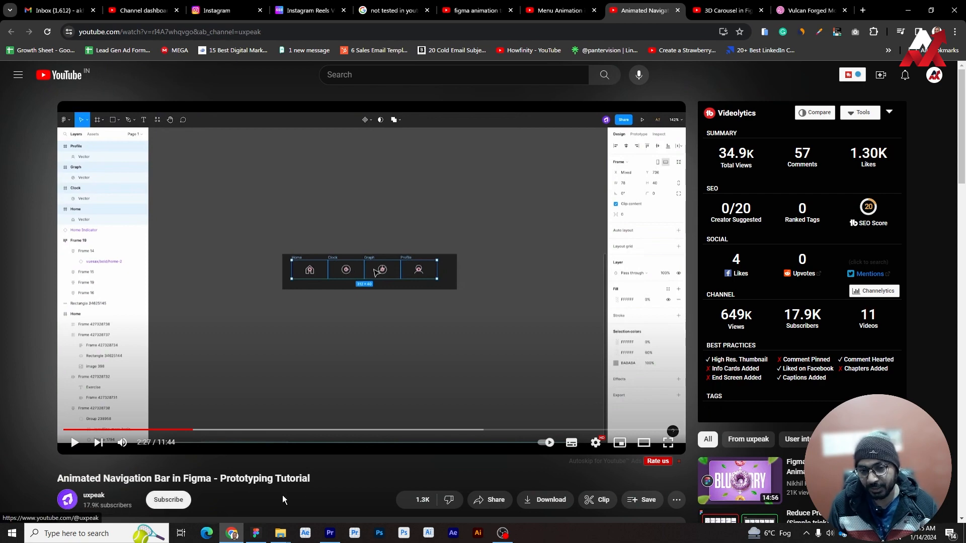
pyautogui.click(558, 10)
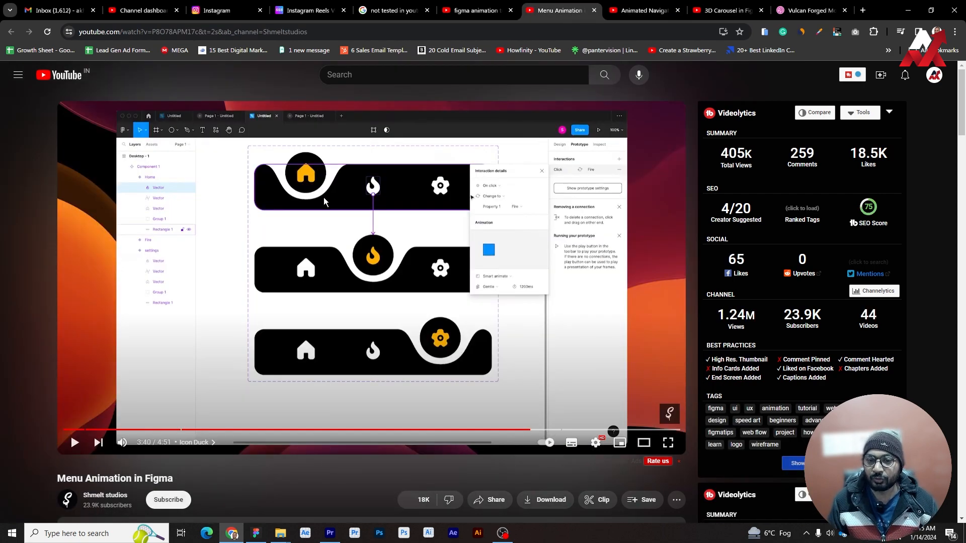
pyautogui.click(638, 15)
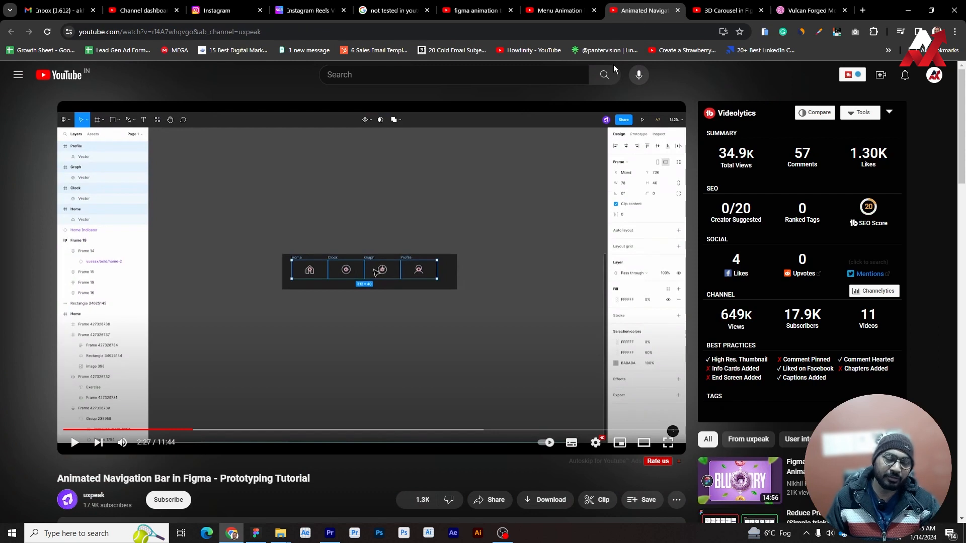
pyautogui.hotkey('alt', 'Tab')
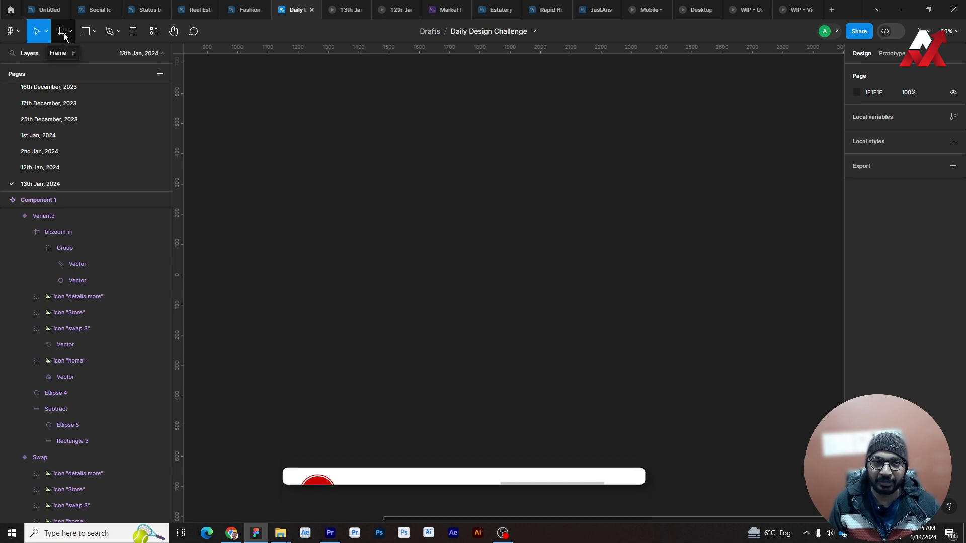
# Add an iPhone 14 & 15 Pro Max frame, 430 × 932, on the empty canvas beside the existing component.
pyautogui.click(62, 32)
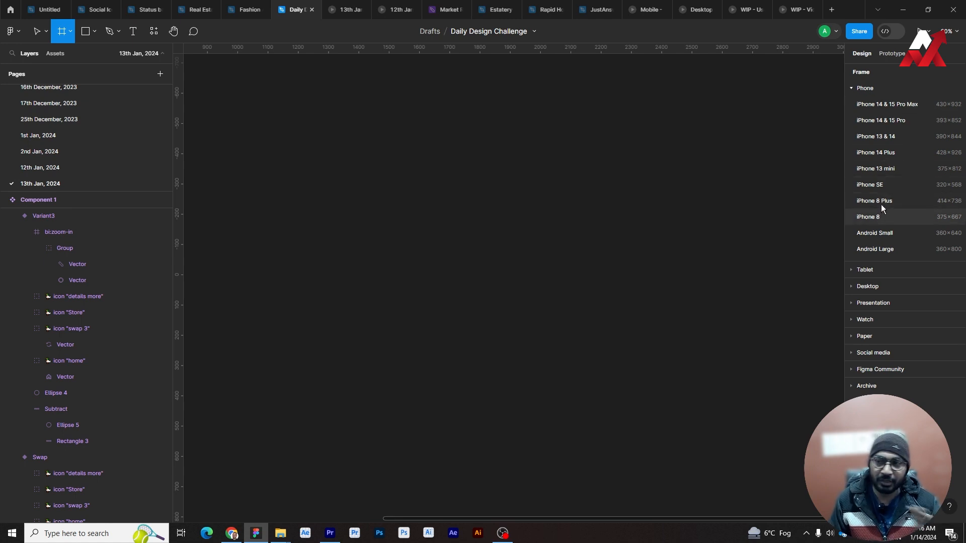
pyautogui.click(886, 106)
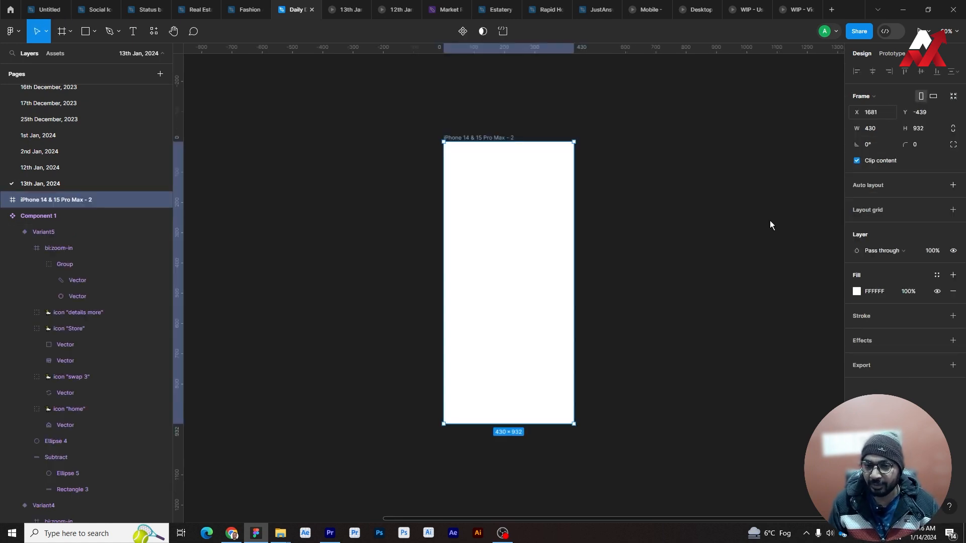
pyautogui.click(645, 289)
pyautogui.click(484, 138)
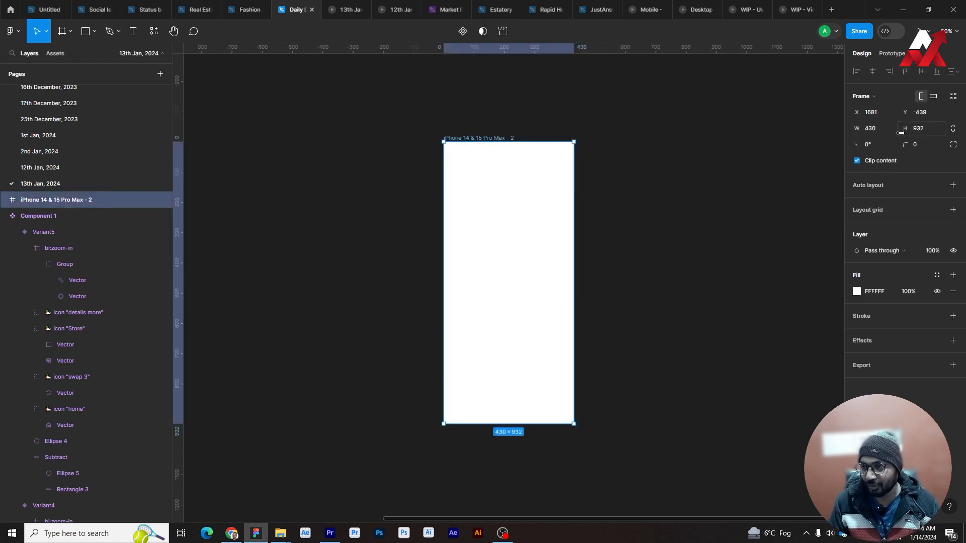
pyautogui.click(594, 291)
# Fill the new iPhone frame with black 000000 from the document colors.
pyautogui.hscroll(3, 515, 382)
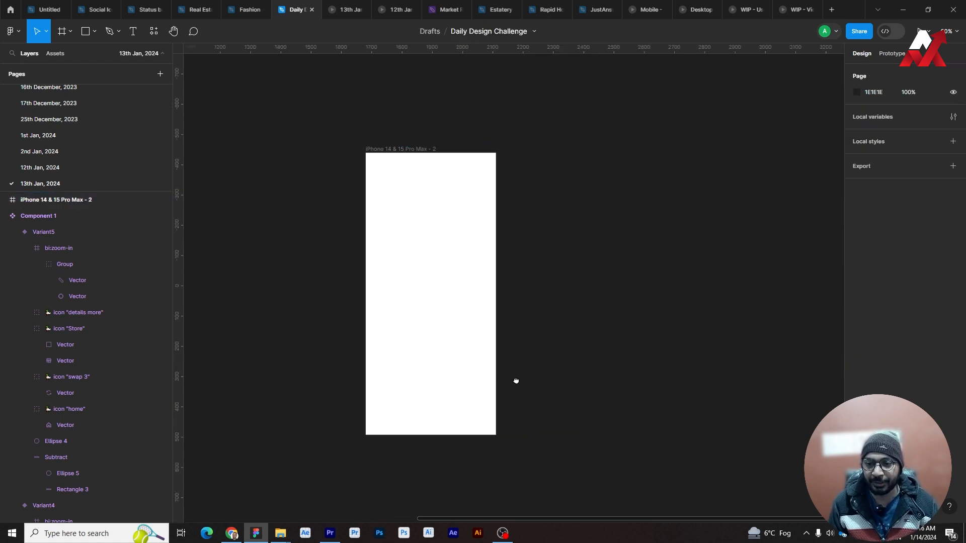
pyautogui.scroll(-1, 556, 310)
pyautogui.scroll(1, 556, 310)
pyautogui.scroll(-1, 556, 310)
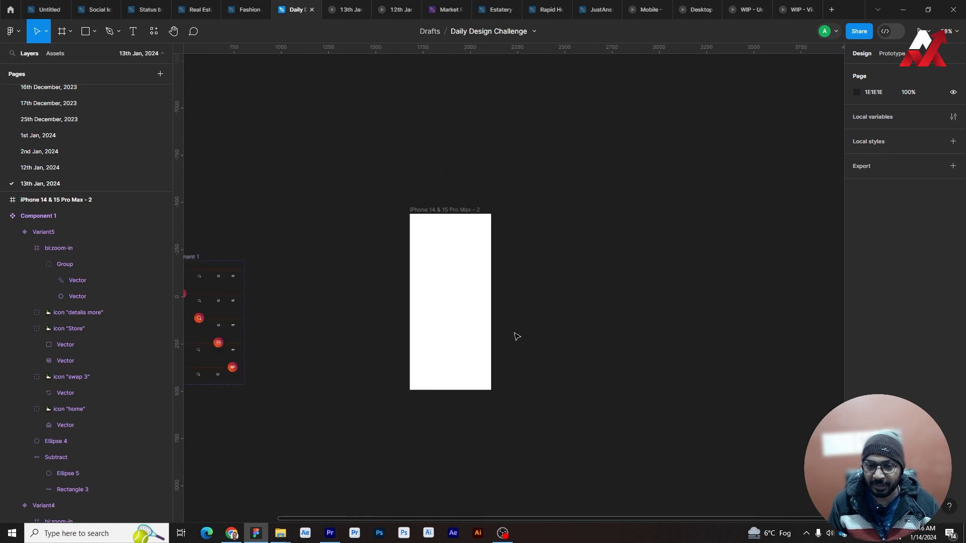
pyautogui.moveTo(414, 352); pyautogui.dragTo(640, 346)
pyautogui.click(686, 211)
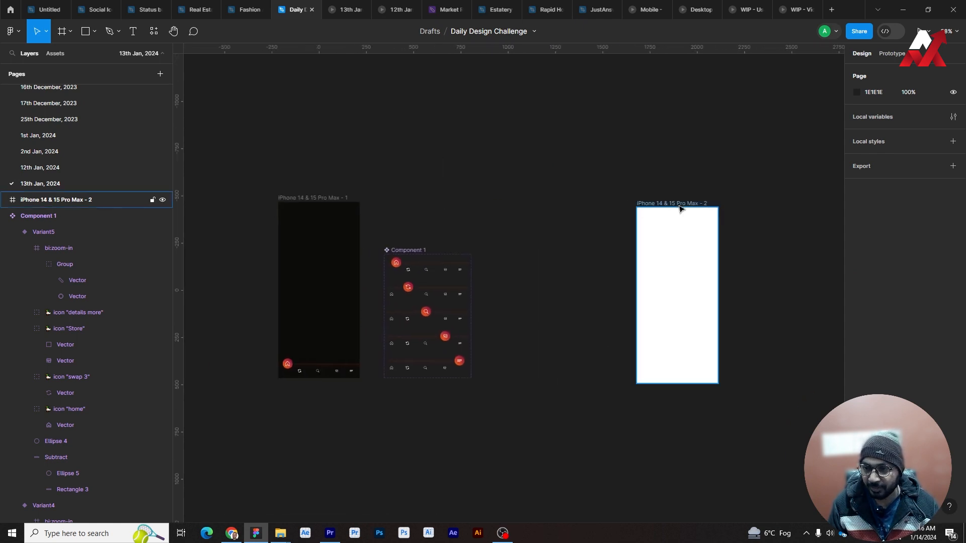
pyautogui.click(937, 277)
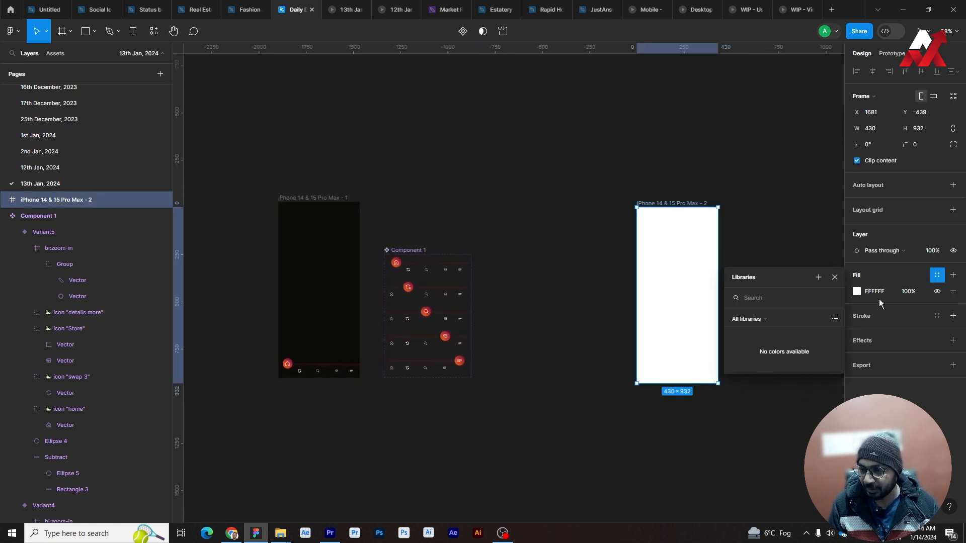
pyautogui.click(860, 294)
pyautogui.click(857, 292)
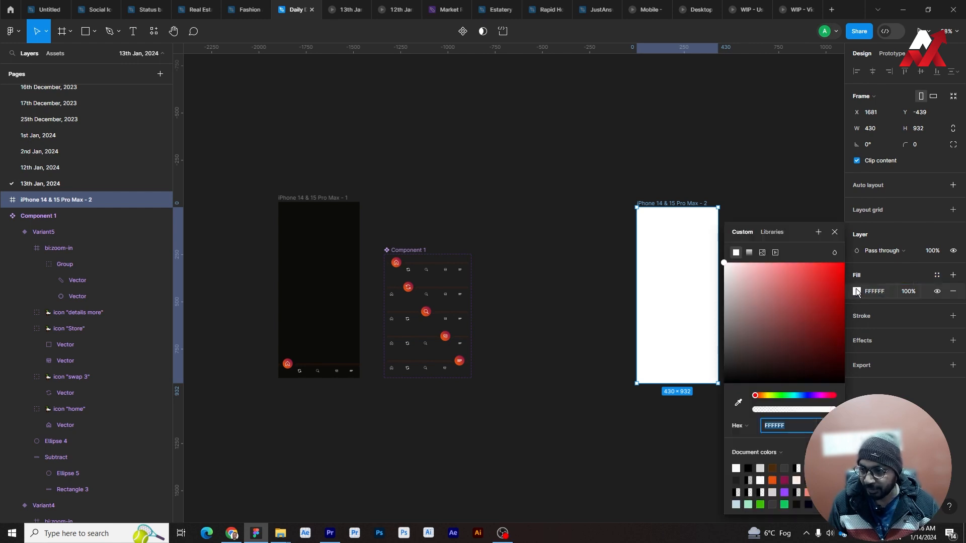
pyautogui.click(748, 464)
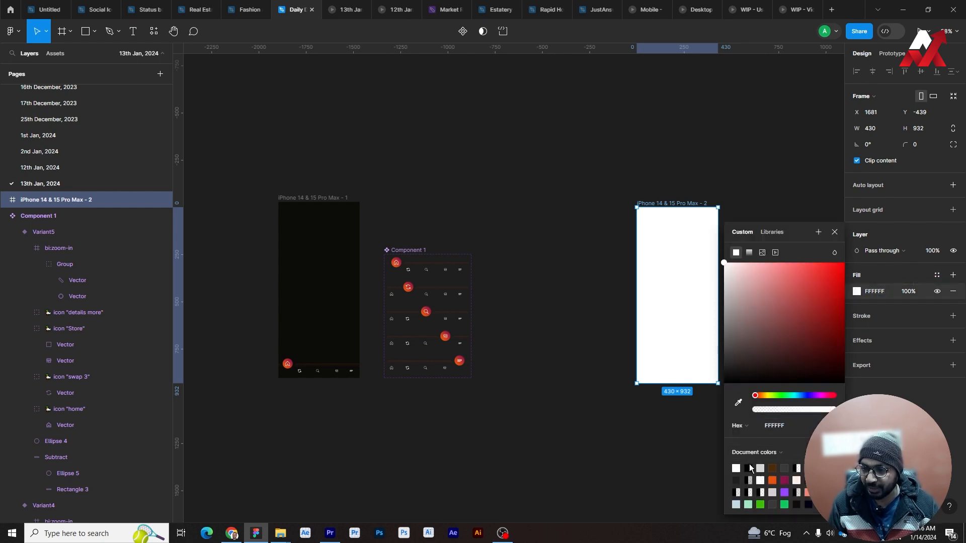
pyautogui.click(751, 469)
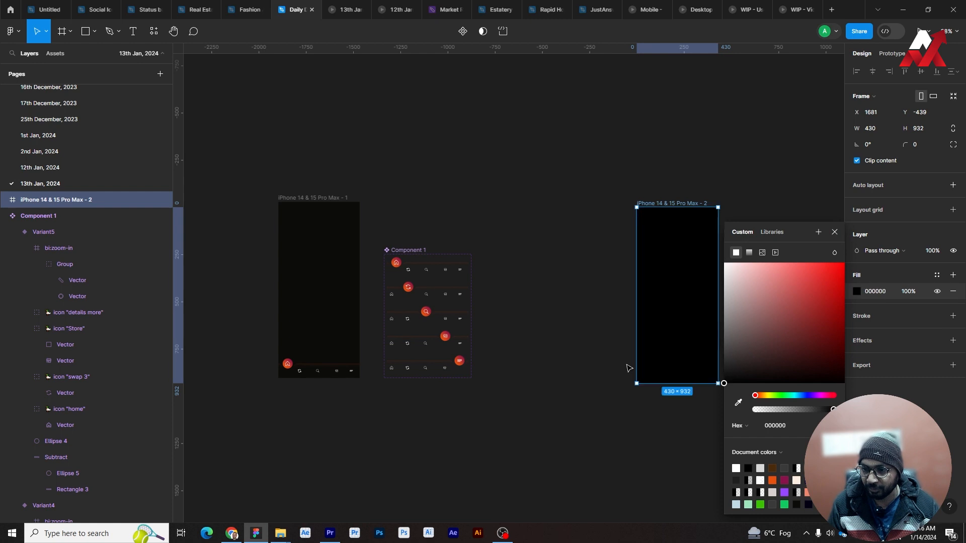
pyautogui.click(562, 295)
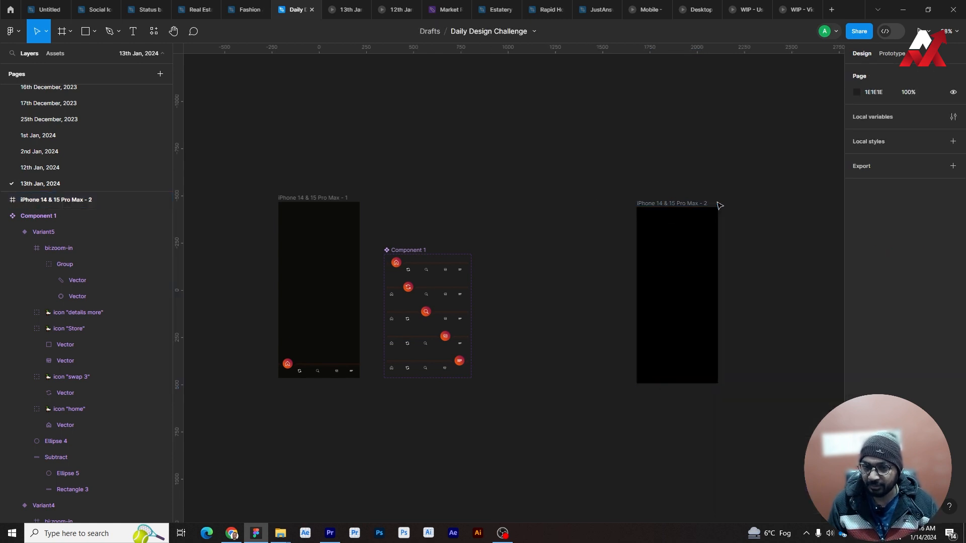
# Match the new frame's fill to the first iPhone frame by sampling its dark background color 0D0C0A.
pyautogui.click(697, 204)
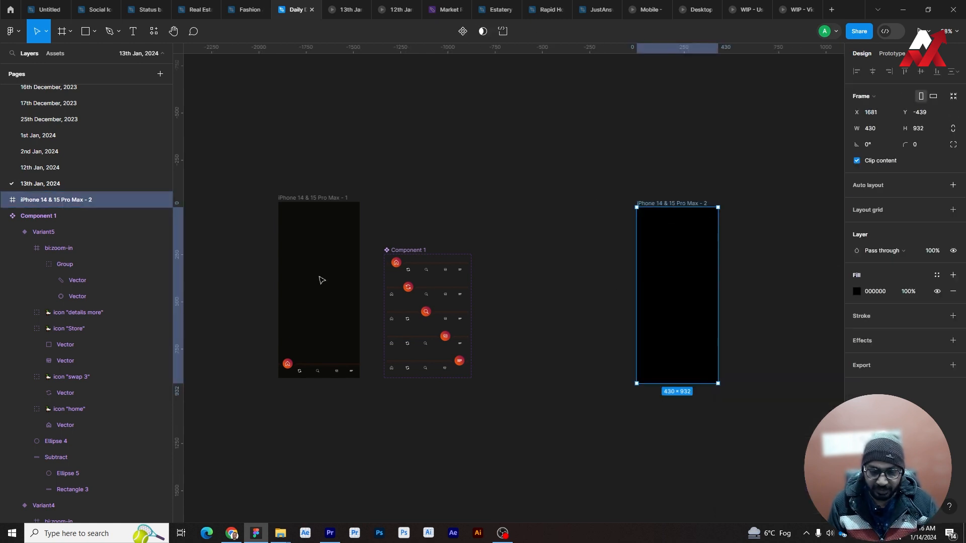
pyautogui.press('i')
pyautogui.click(304, 229)
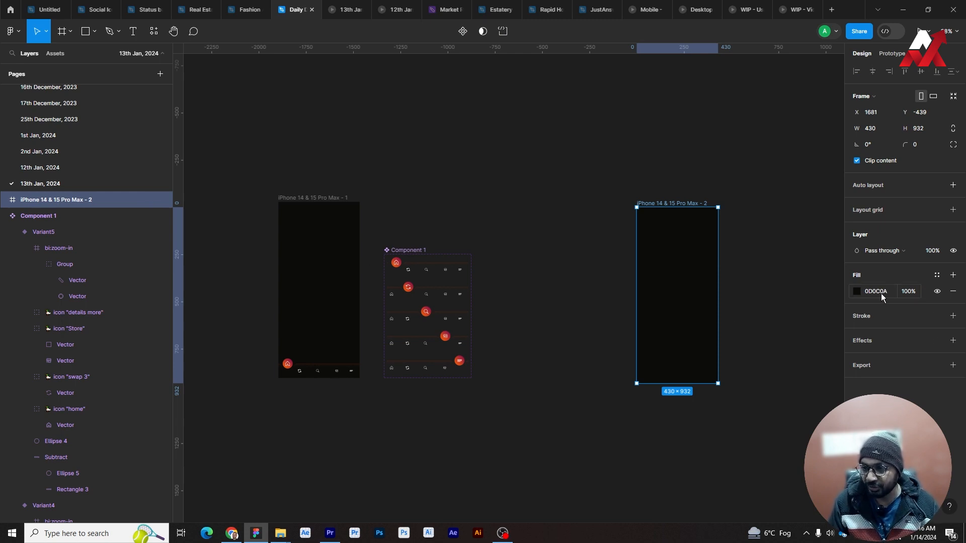
pyautogui.click(595, 200)
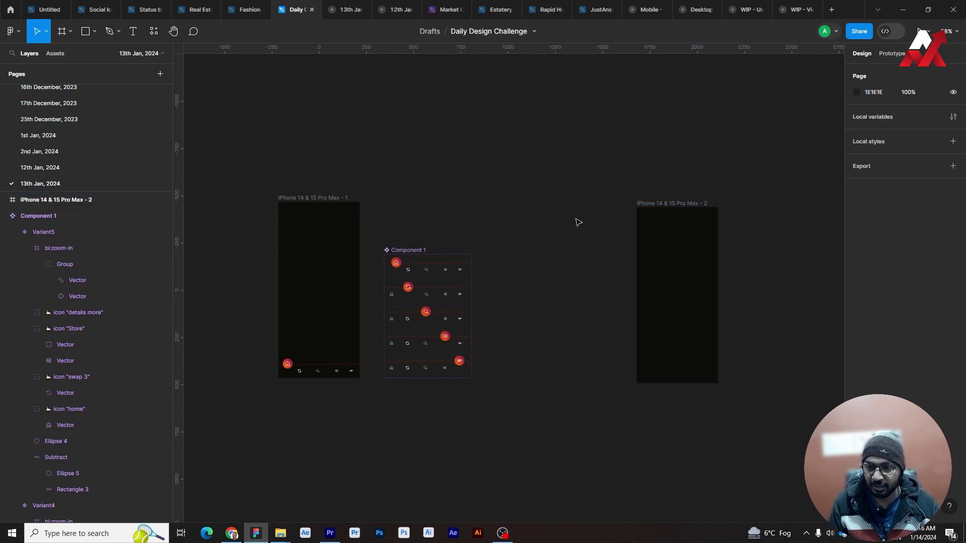
# Search the Iconify plugin for "home" and import the carbon:home outline icon onto the canvas above Component 1.
pyautogui.scroll(3, 577, 220)
pyautogui.scroll(-3, 376, 286)
pyautogui.moveTo(382, 298); pyautogui.dragTo(396, 295)
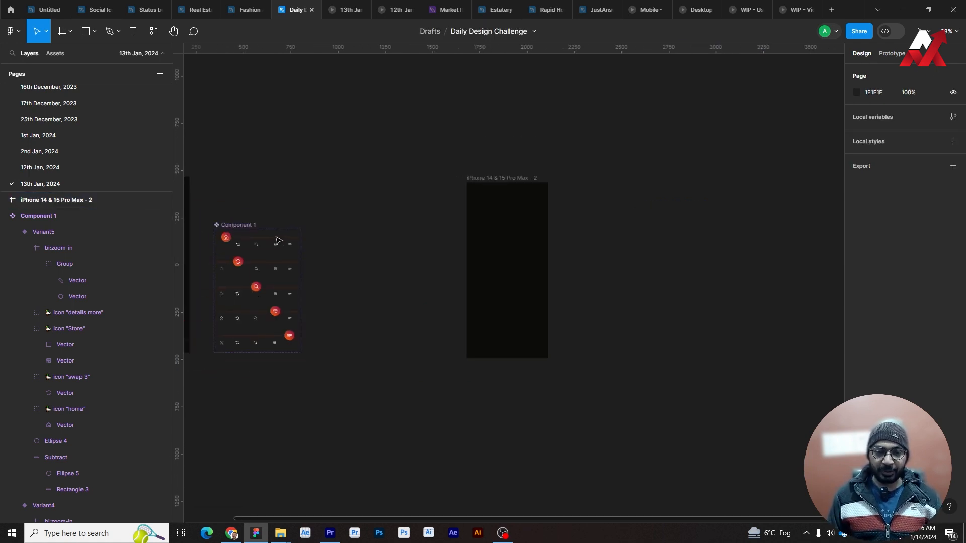
pyautogui.scroll(1, 277, 242)
pyautogui.scroll(6, 293, 247)
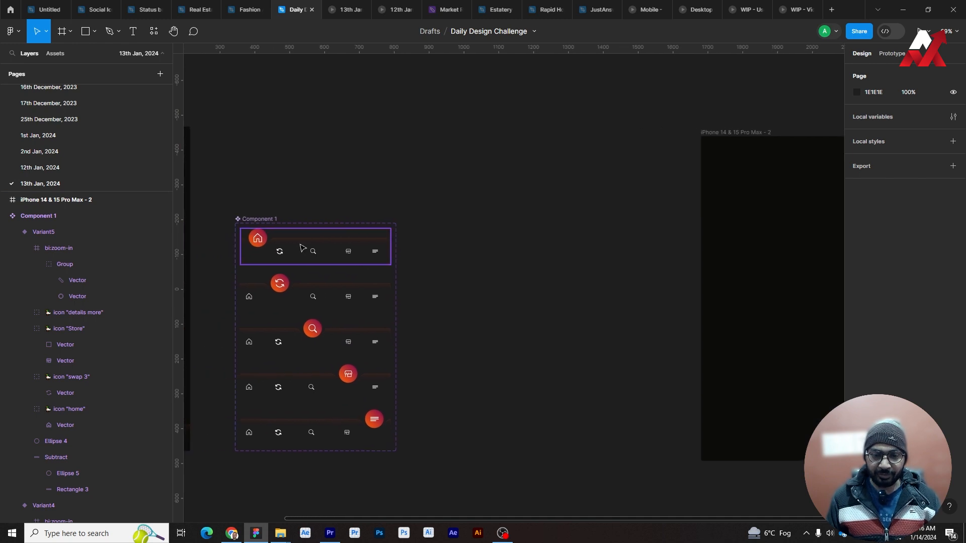
pyautogui.click(154, 31)
pyautogui.click(197, 145)
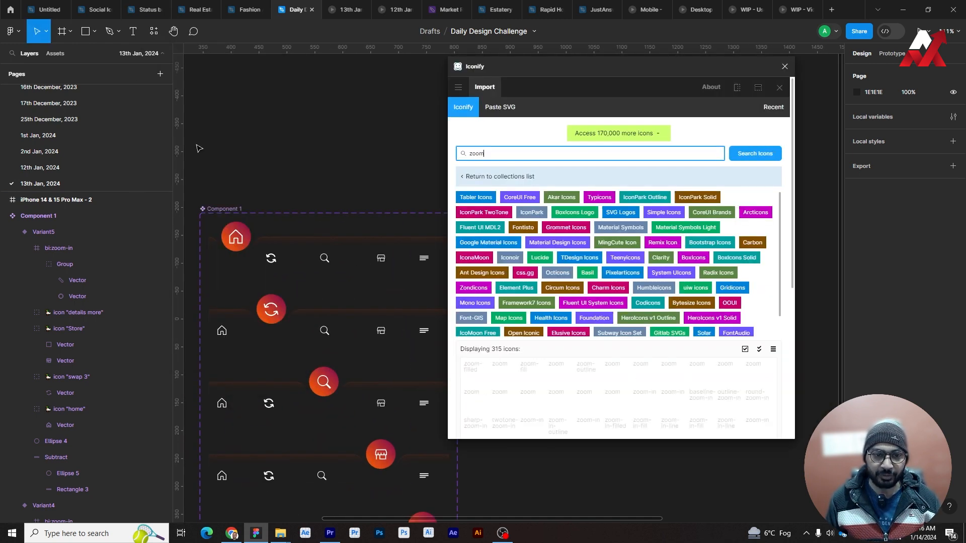
pyautogui.click(566, 156)
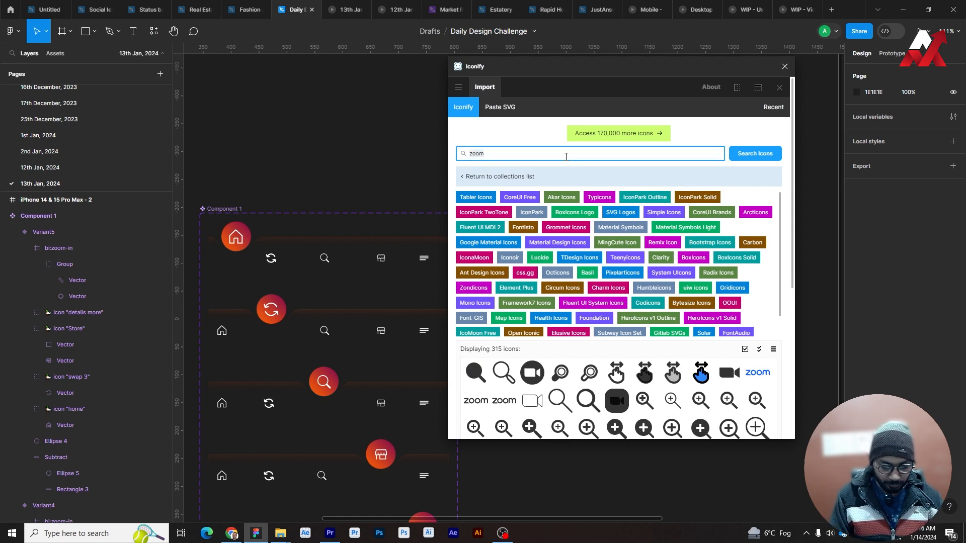
pyautogui.write('home')
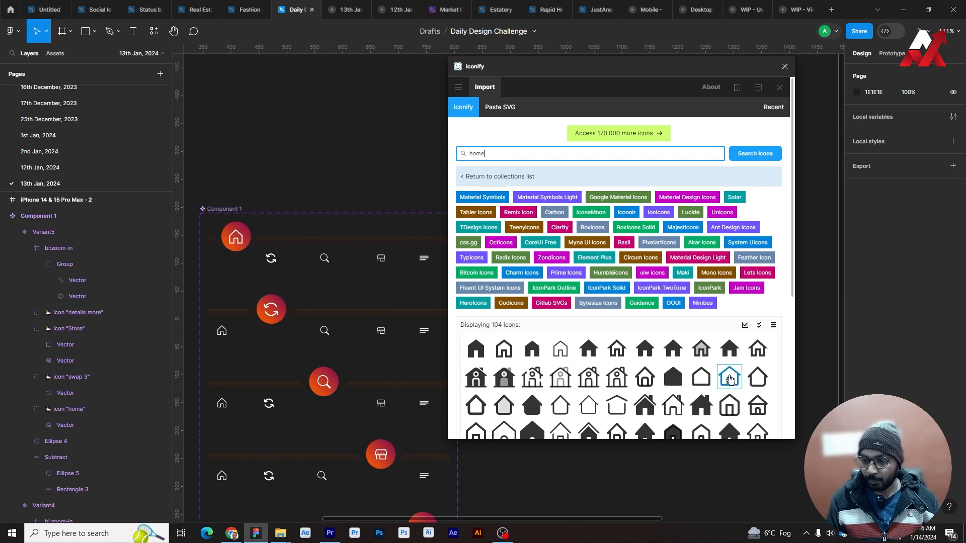
pyautogui.moveTo(730, 377); pyautogui.dragTo(295, 170)
# Search the Iconify plugin for "swap" and examine the first two pages of results.
pyautogui.click(550, 155)
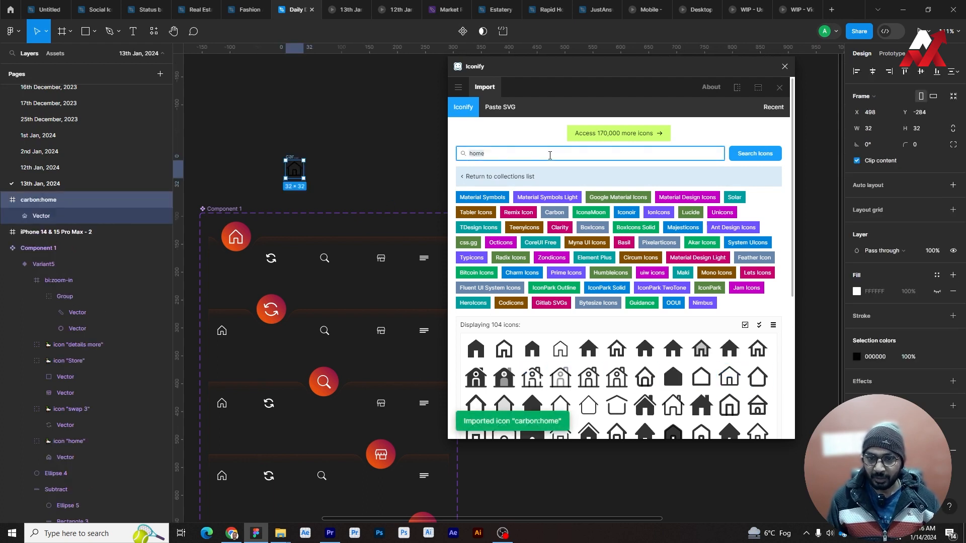
pyautogui.write('swap')
pyautogui.press('Return')
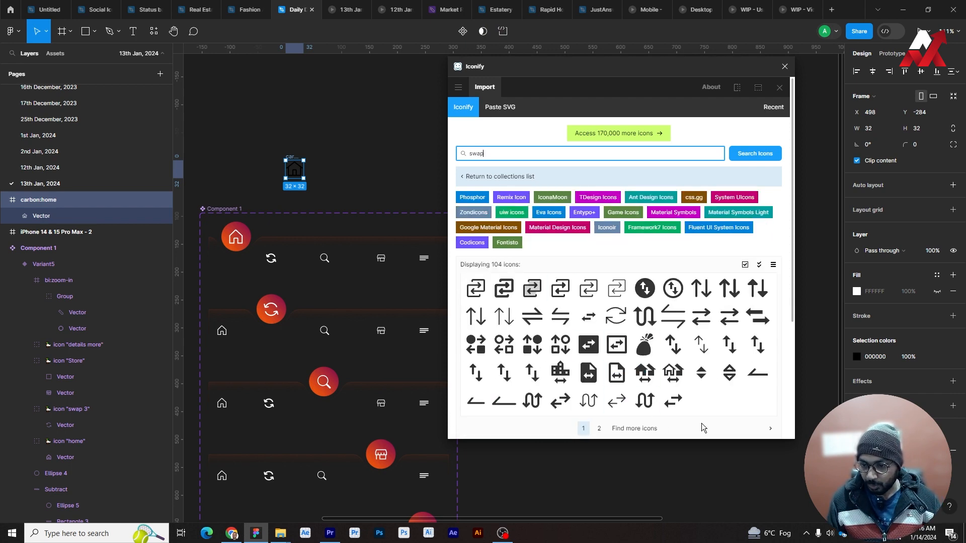
pyautogui.moveTo(789, 274); pyautogui.dragTo(799, 324)
pyautogui.click(599, 354)
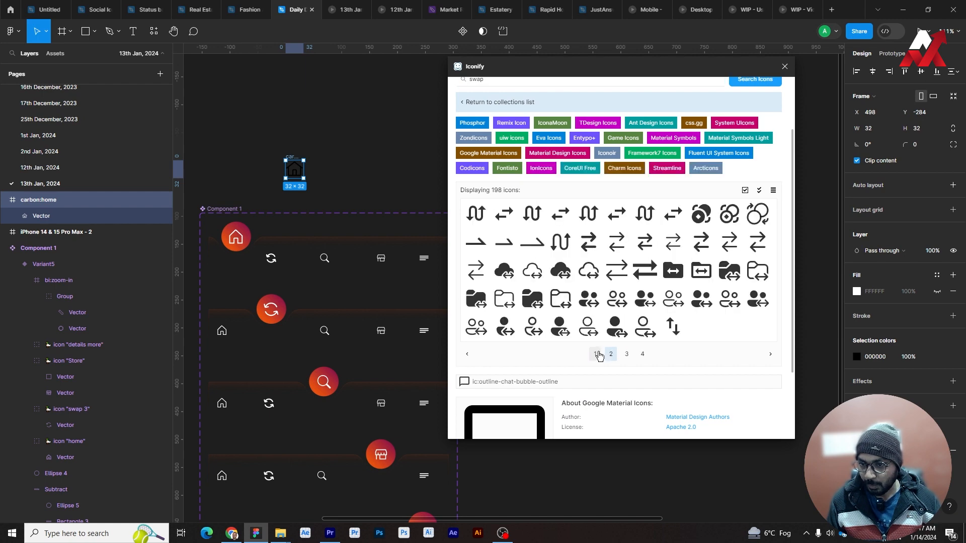
pyautogui.scroll(3, 503, 103)
# Search Iconify for "repeat", import the ph:repeat-fill icon, scale it to about 56 × 56 and place it beside the home icon.
pyautogui.doubleClick(526, 154)
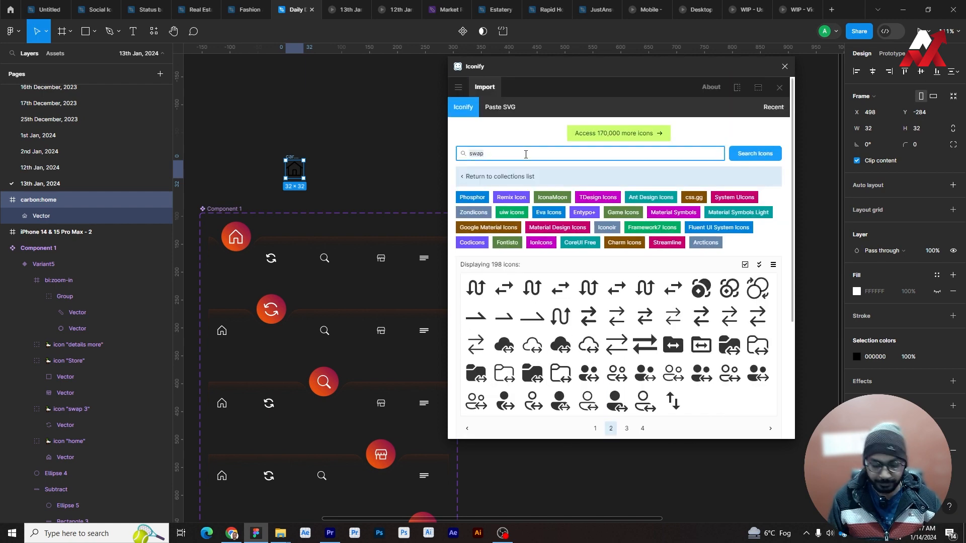
pyautogui.write('repeat')
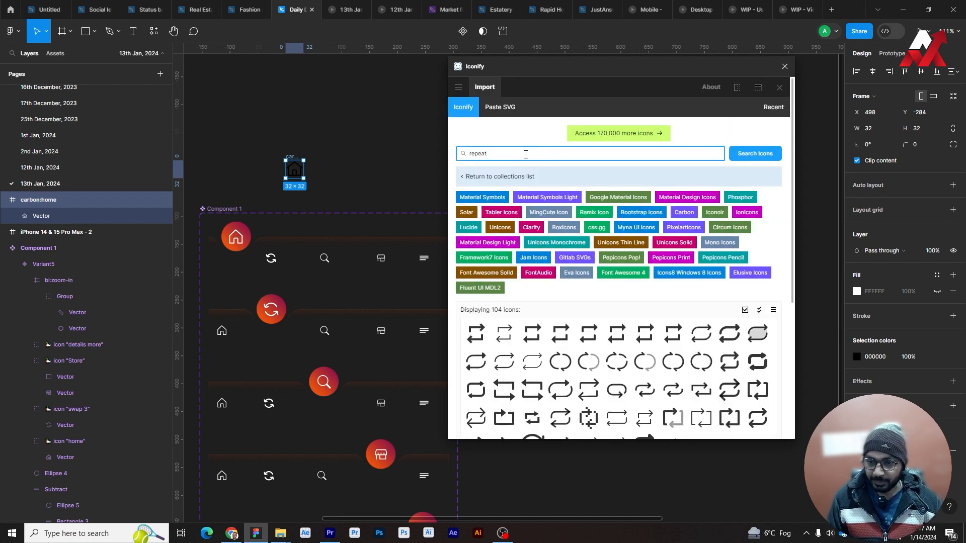
pyautogui.scroll(-1, 785, 191)
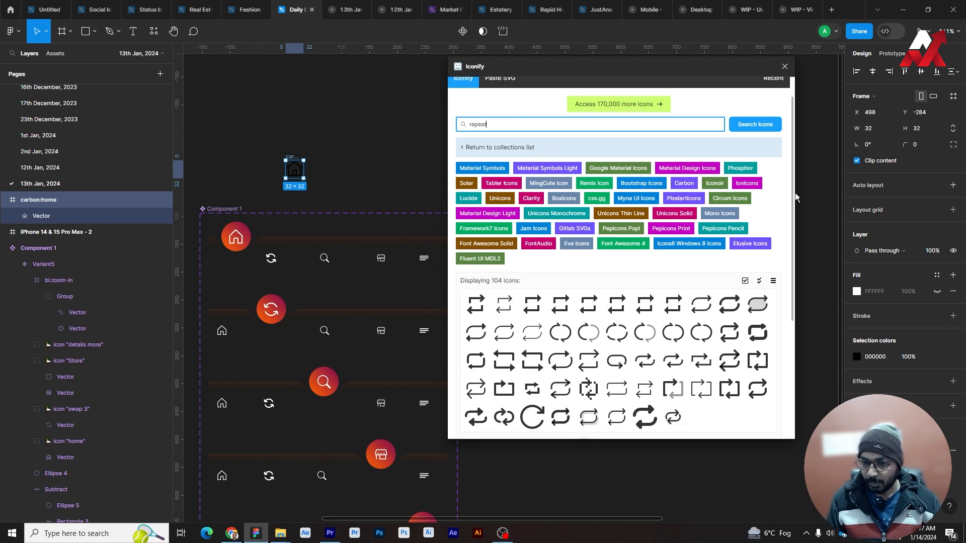
pyautogui.moveTo(476, 308); pyautogui.dragTo(335, 182)
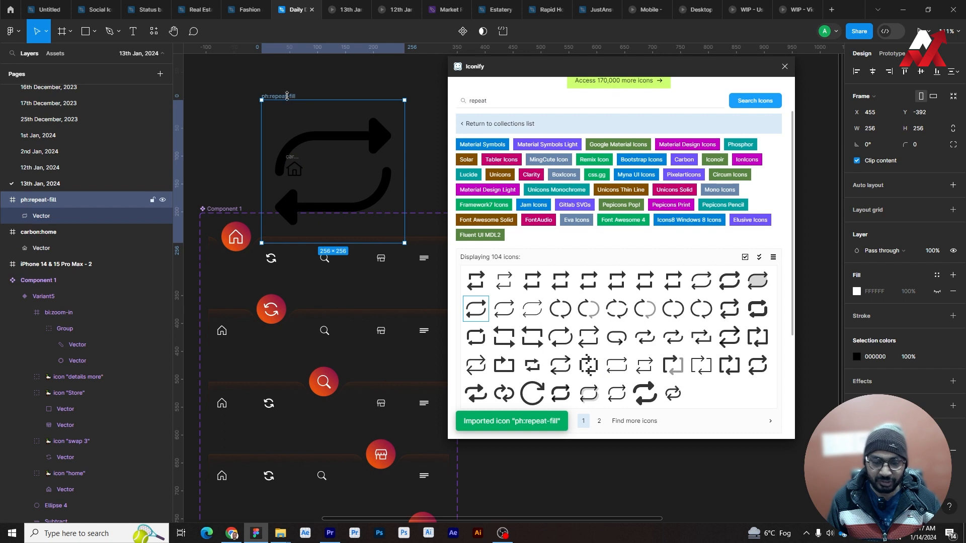
pyautogui.moveTo(286, 97); pyautogui.dragTo(328, 156)
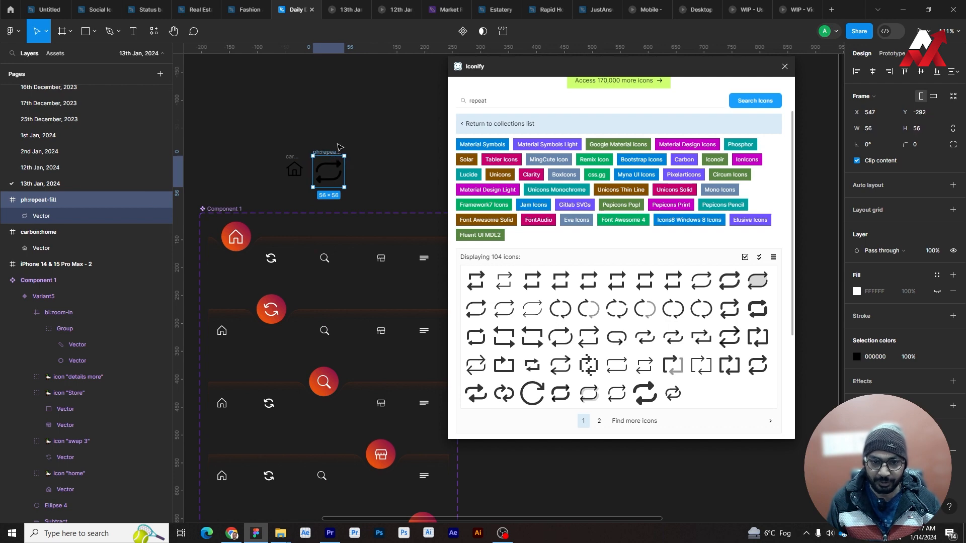
pyautogui.click(338, 147)
# Search Iconify for "zoom" and import the bi:zoom-in icon onto the canvas above Component 1.
pyautogui.doubleClick(541, 100)
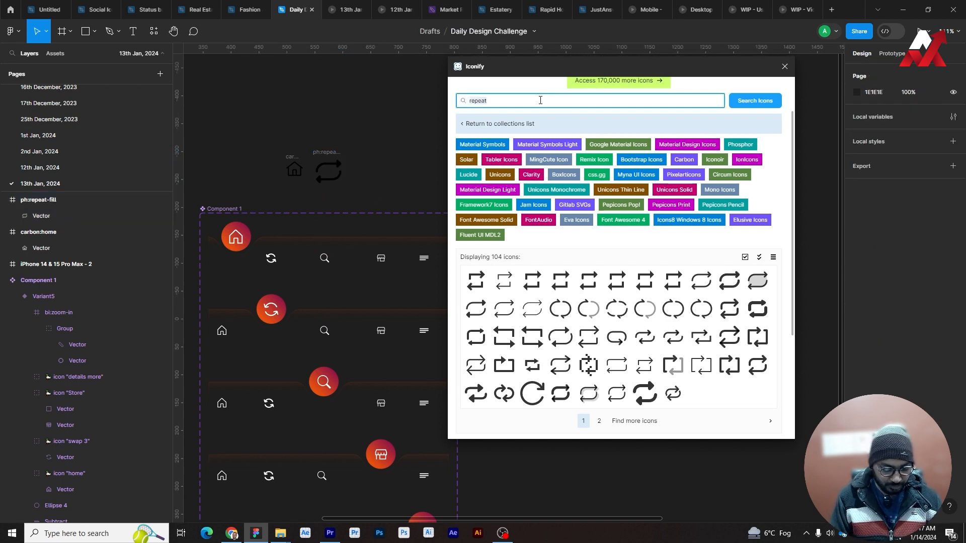
pyautogui.write('zoom')
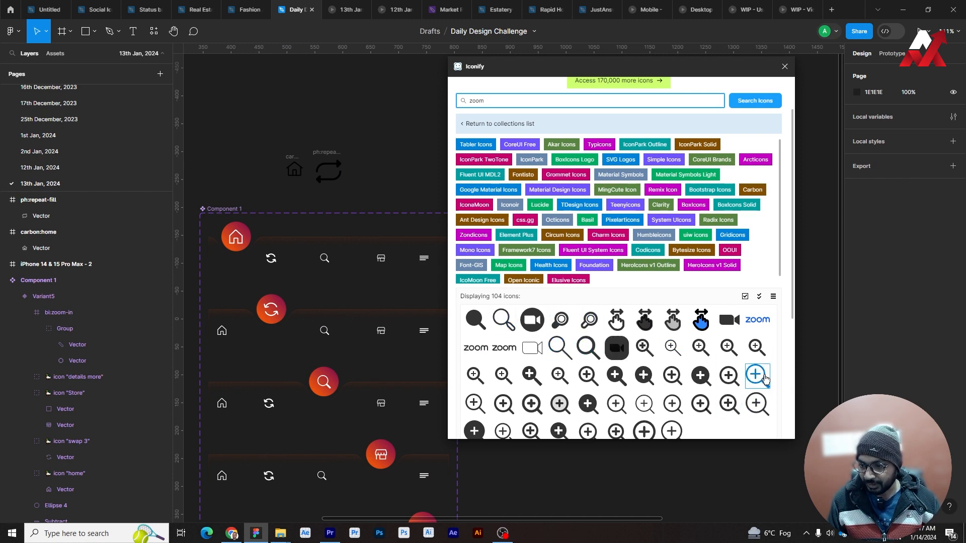
pyautogui.moveTo(757, 376); pyautogui.dragTo(366, 141)
# Delete the plus sign inside the bi:zoom-in icon and move the remaining magnifier into line beside the repeat icon.
pyautogui.scroll(6, 367, 141)
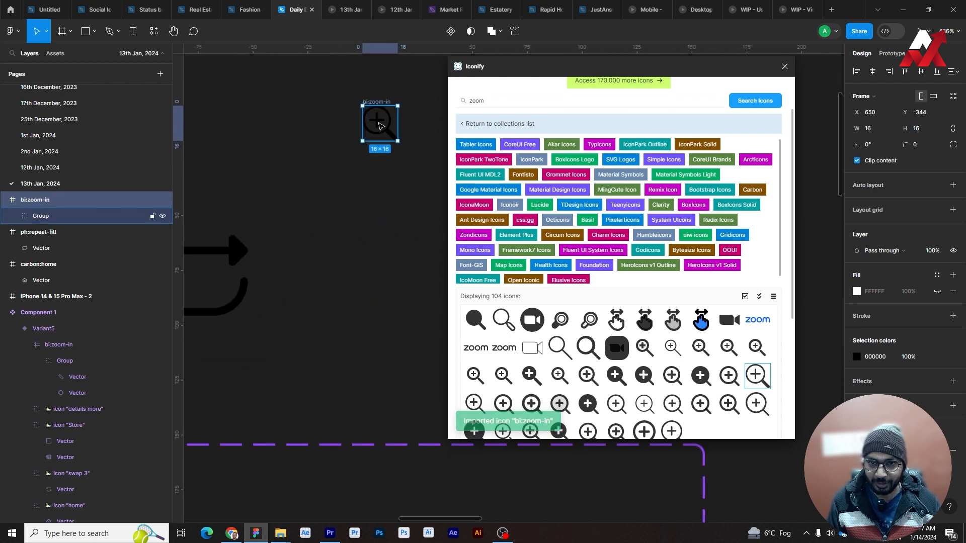
pyautogui.keyDown('ctrl'); pyautogui.click(378, 122); pyautogui.keyUp('ctrl')
pyautogui.press('Delete')
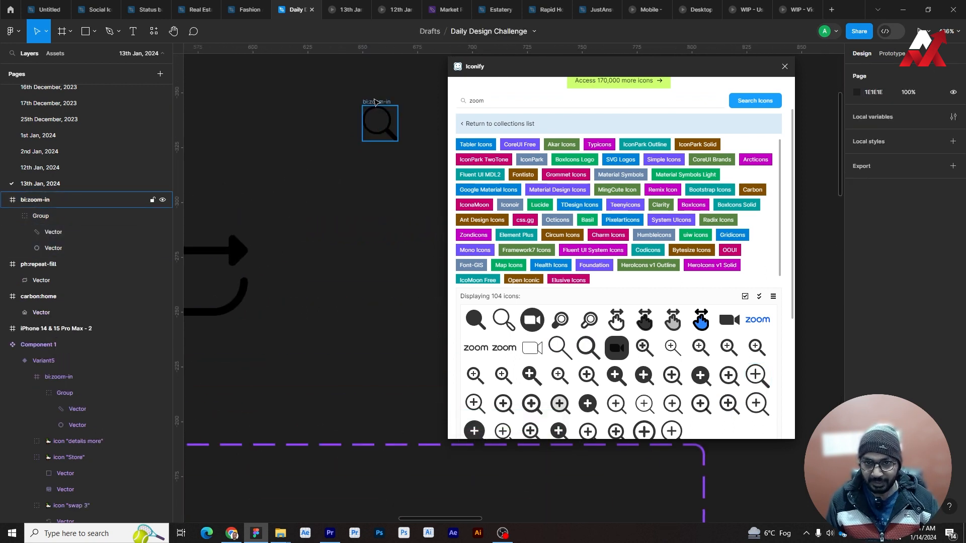
pyautogui.click(379, 125)
pyautogui.moveTo(379, 125); pyautogui.dragTo(362, 246)
pyautogui.scroll(-3, 348, 216)
pyautogui.scroll(-2, 346, 231)
# Search Iconify for "market" and "store", and import the mynaui:store icon beside the magnifier.
pyautogui.doubleClick(515, 102)
pyautogui.write('ma')
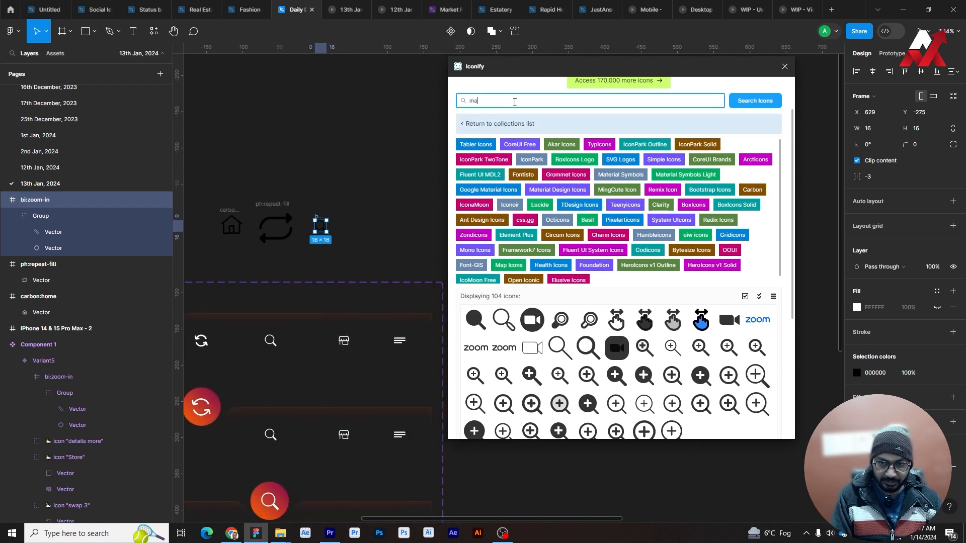
pyautogui.write('rket')
pyautogui.press('Return')
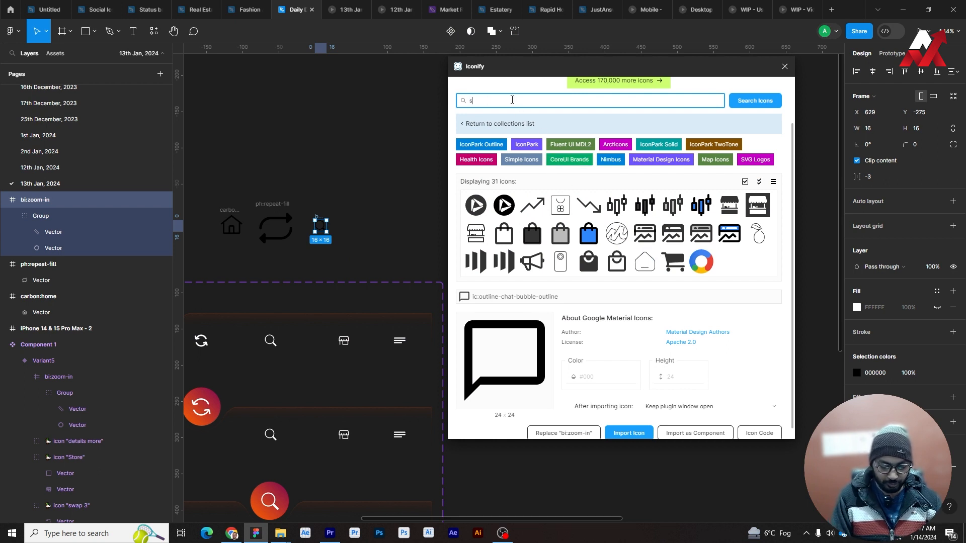
pyautogui.press('Return')
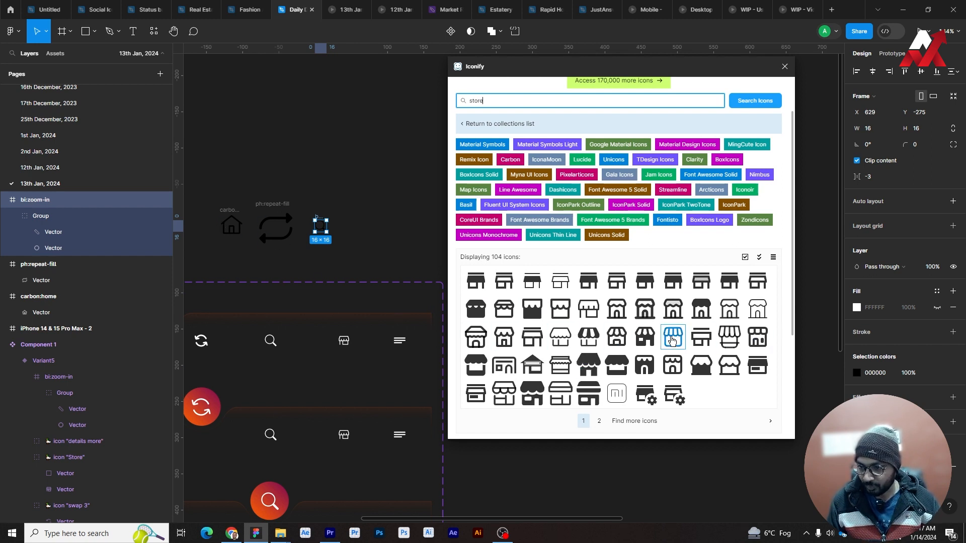
pyautogui.moveTo(673, 336); pyautogui.dragTo(354, 217)
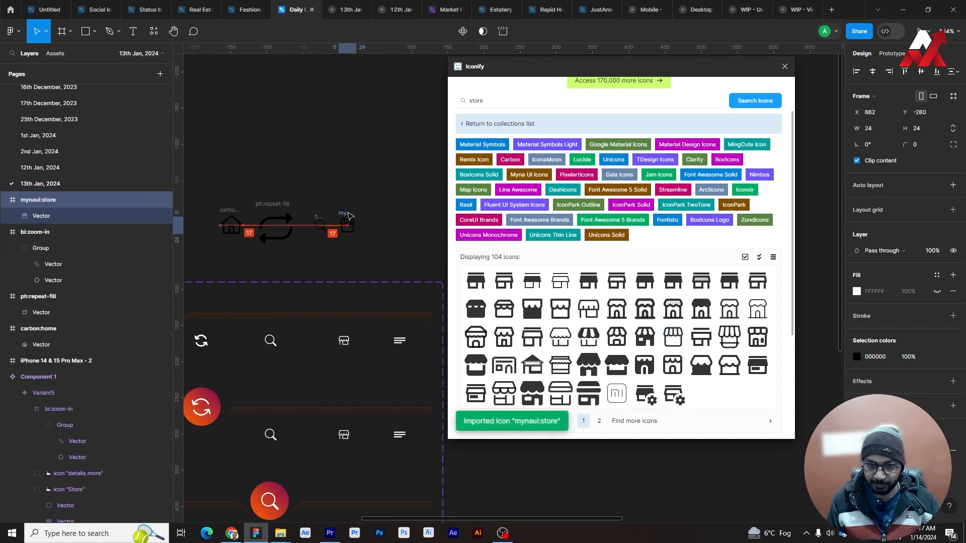
# Search Iconify for "menu" and look through the first two pages of results.
pyautogui.click(519, 99)
pyautogui.write('menu')
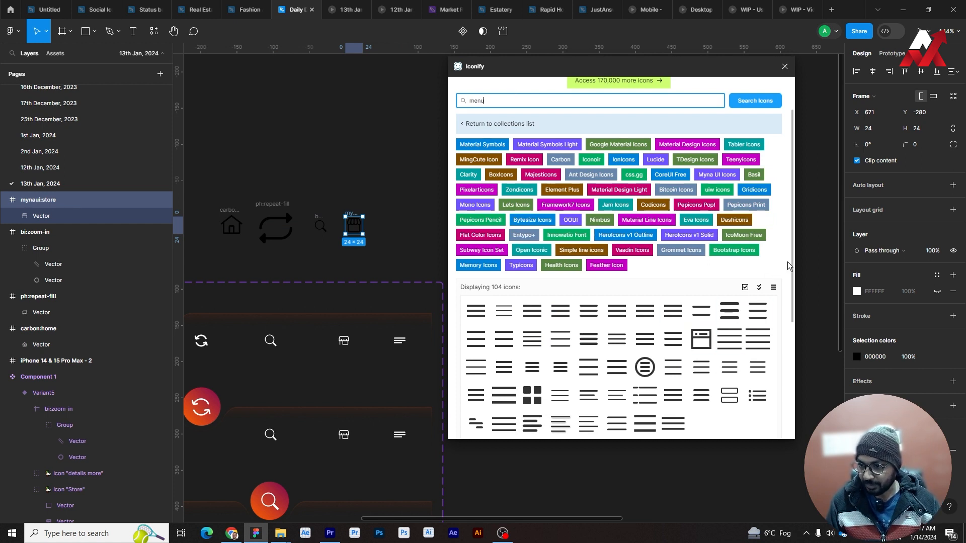
pyautogui.moveTo(793, 259); pyautogui.dragTo(801, 309)
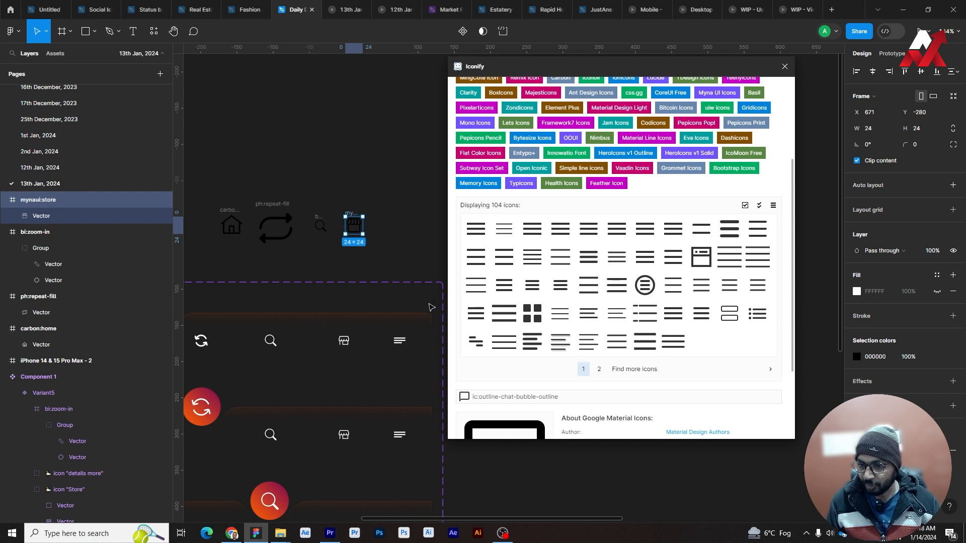
pyautogui.click(599, 369)
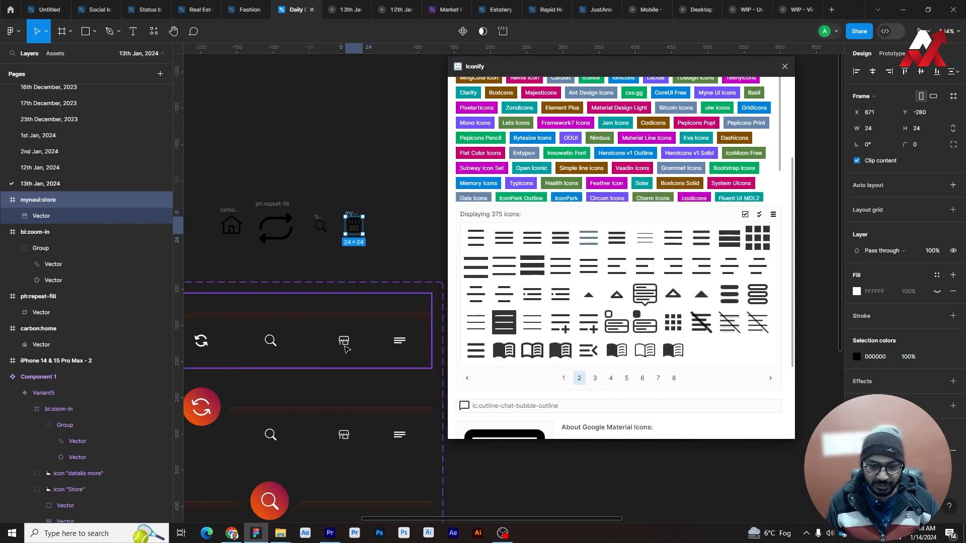
# Try to import an outline Instagram icon from the Iconduck plugin onto the canvas, and close the plugin.
pyautogui.click(154, 31)
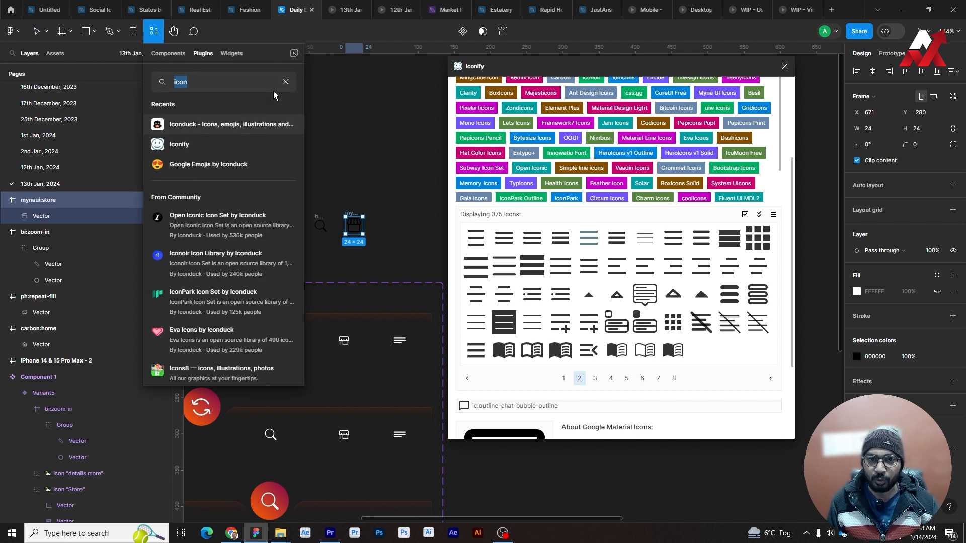
pyautogui.click(254, 94)
pyautogui.click(235, 123)
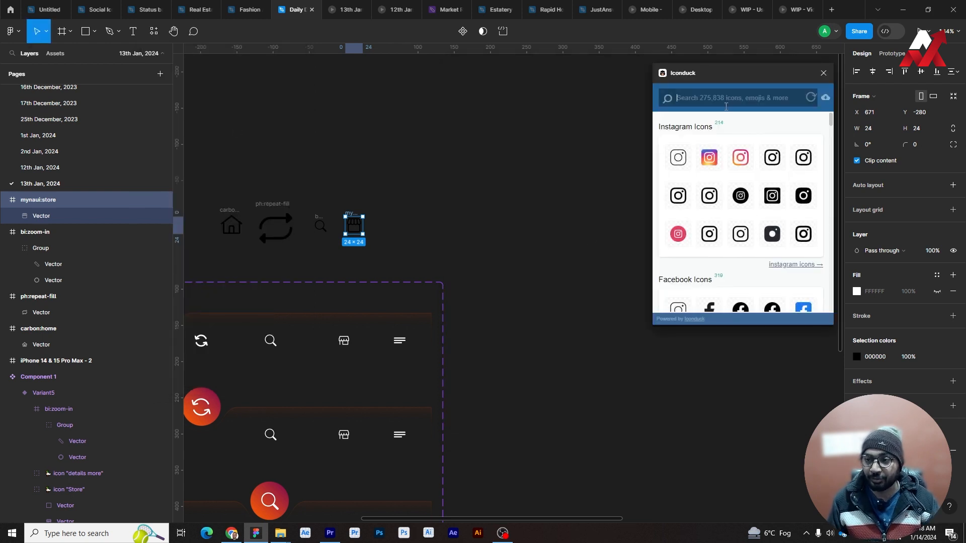
pyautogui.moveTo(678, 157); pyautogui.dragTo(497, 204)
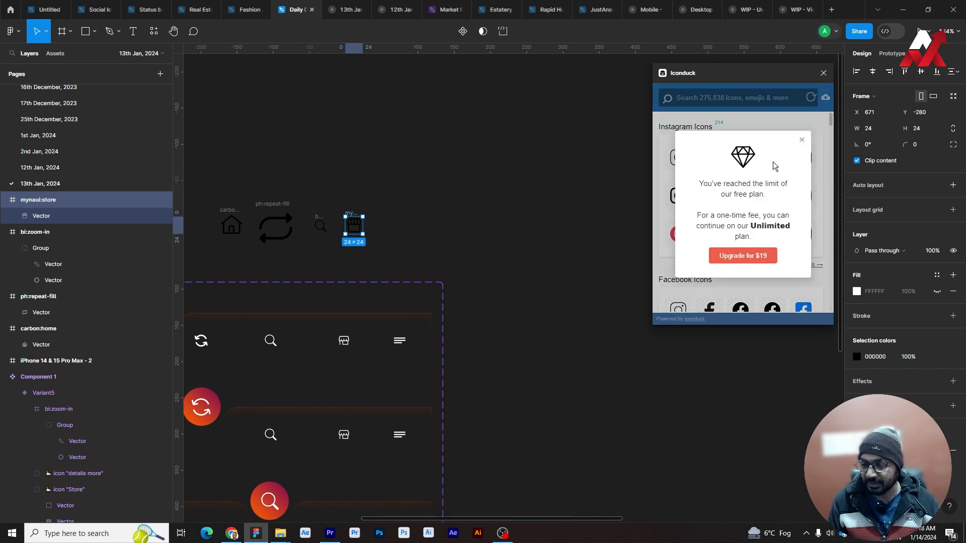
pyautogui.click(802, 141)
pyautogui.click(823, 74)
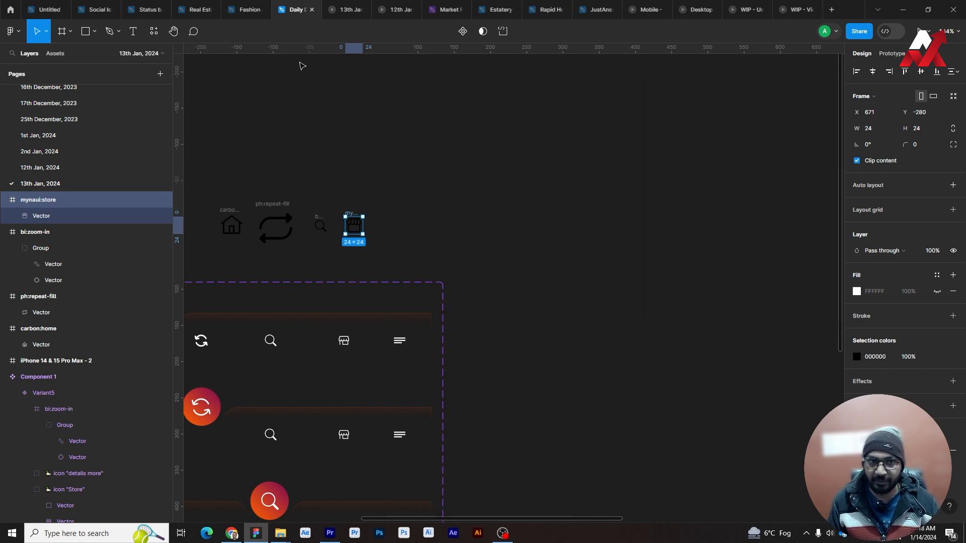
# Reopen Iconify, import the ri:menu-2-fill icon from the "menu" results beside the store icon, and close the plugin.
pyautogui.click(147, 32)
pyautogui.click(176, 140)
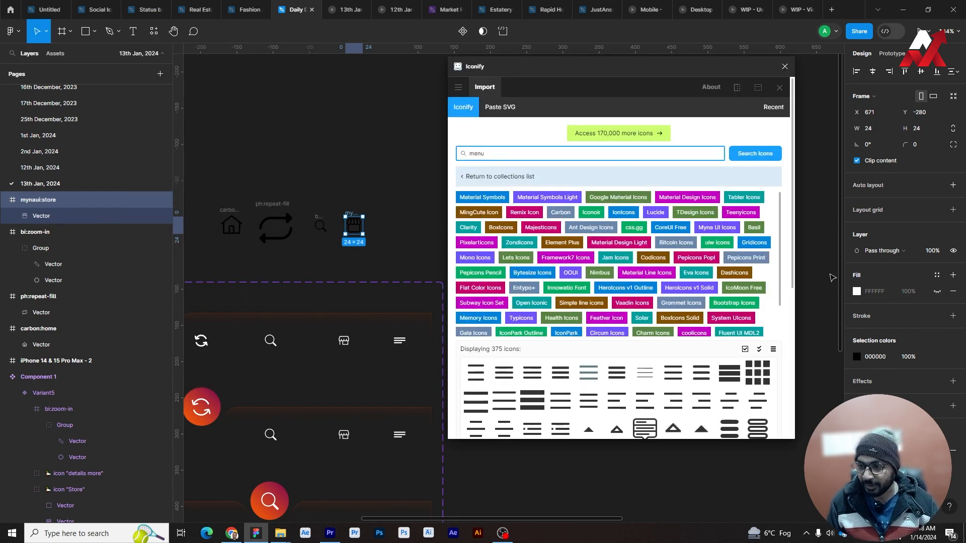
pyautogui.scroll(-2, 792, 249)
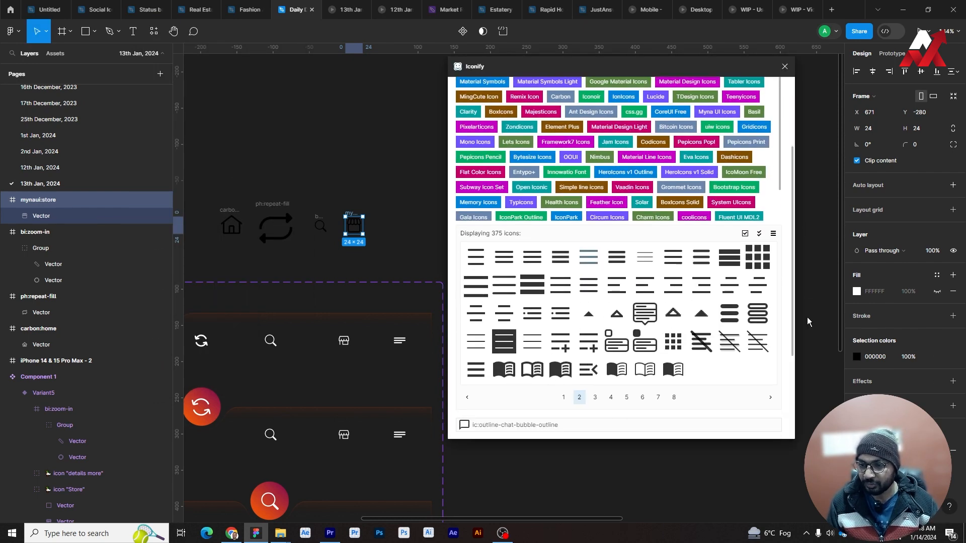
pyautogui.click(617, 300)
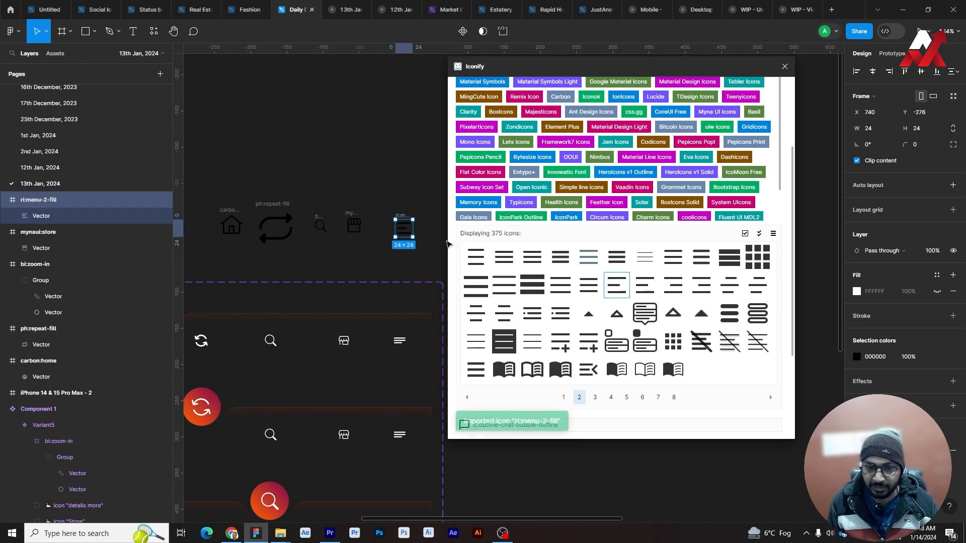
pyautogui.click(784, 66)
pyautogui.click(425, 244)
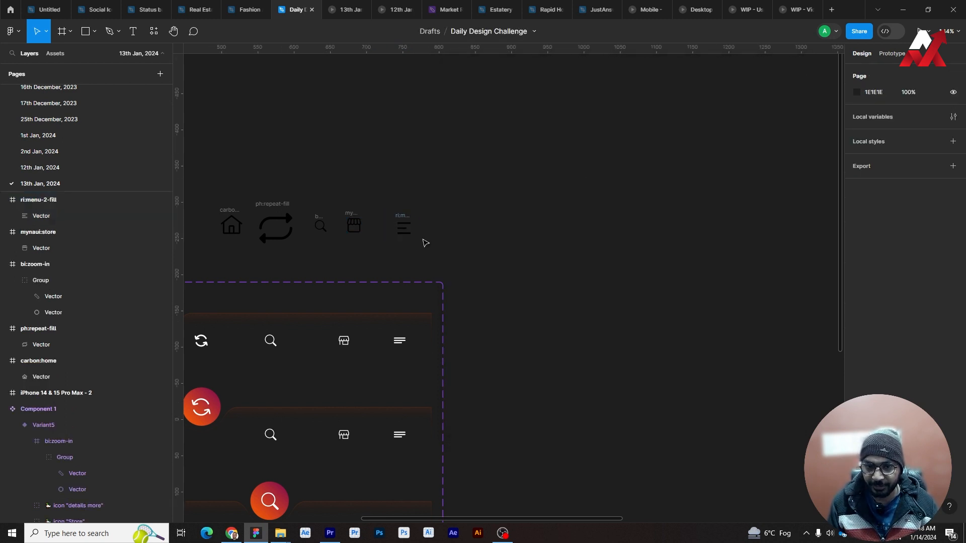
# Constrain the proportions of the imported carbon:home icon and set its width to 16.
pyautogui.hscroll(-4, 425, 243)
pyautogui.scroll(5, 578, 245)
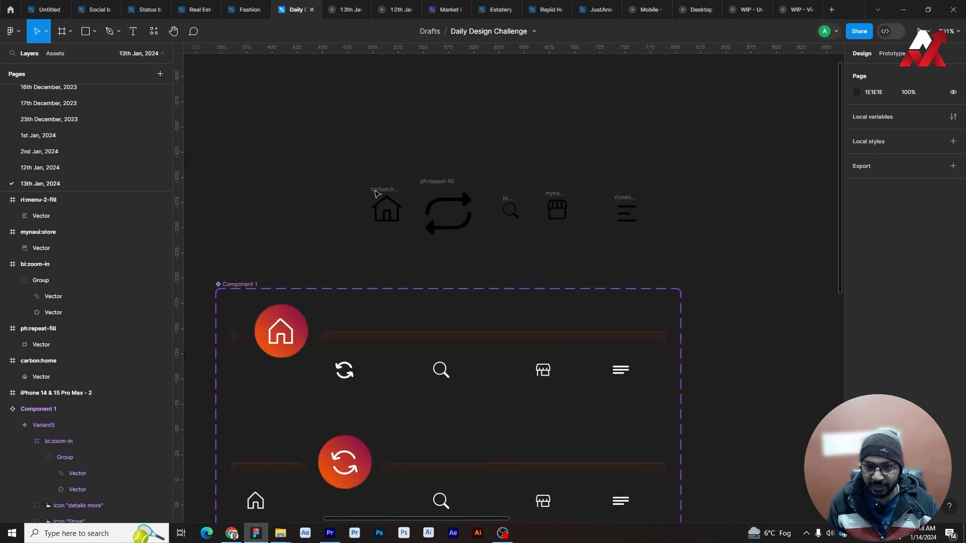
pyautogui.moveTo(375, 193); pyautogui.dragTo(445, 185)
pyautogui.press('Escape')
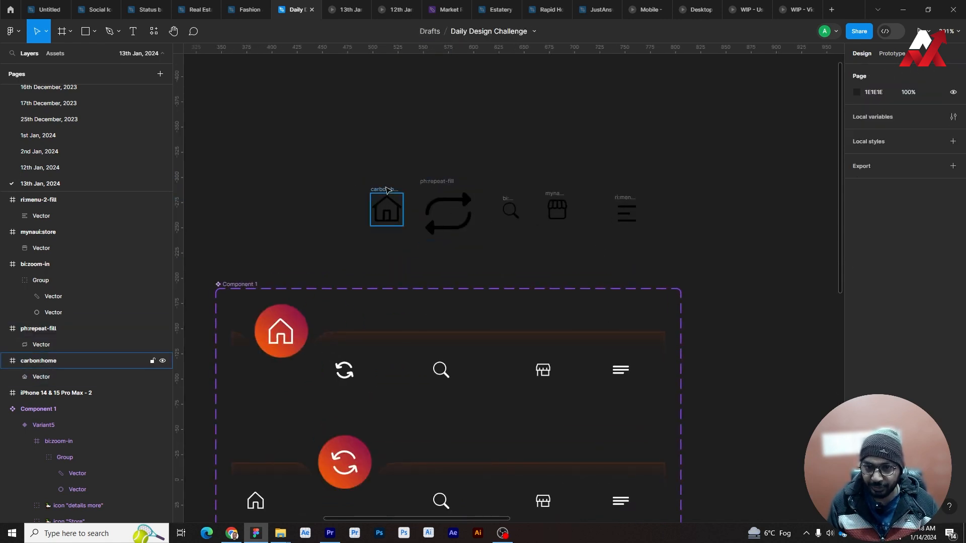
pyautogui.click(386, 189)
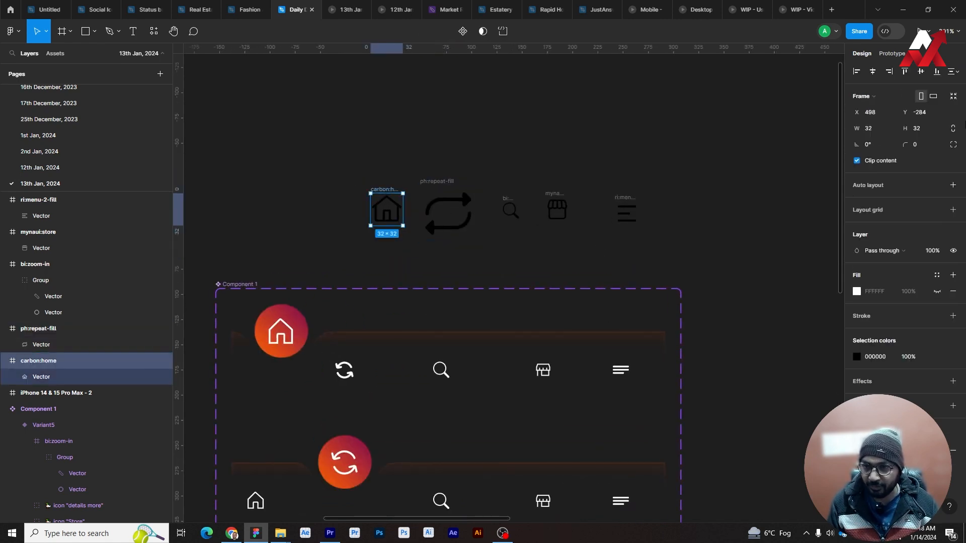
pyautogui.click(953, 129)
pyautogui.click(869, 129)
pyautogui.write('16')
pyautogui.press('Return')
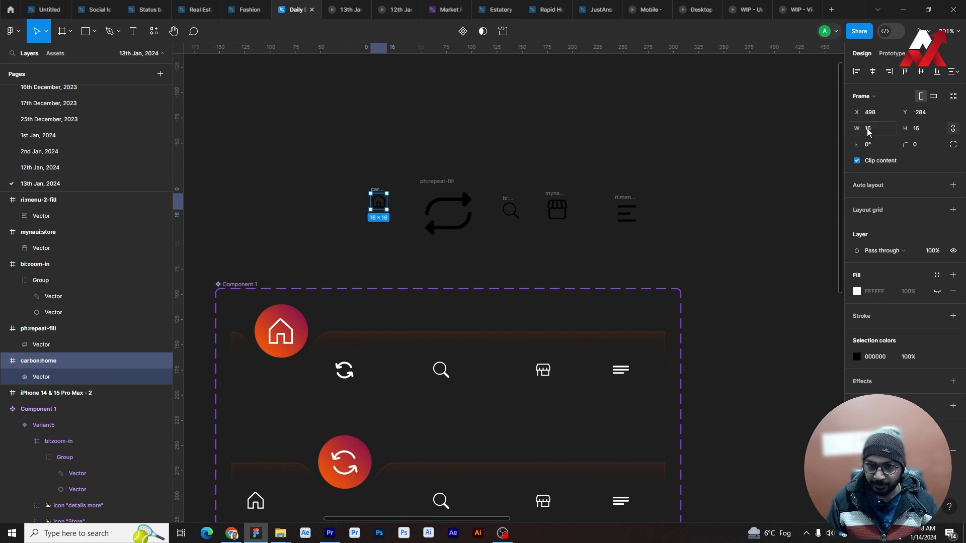
pyautogui.click(436, 181)
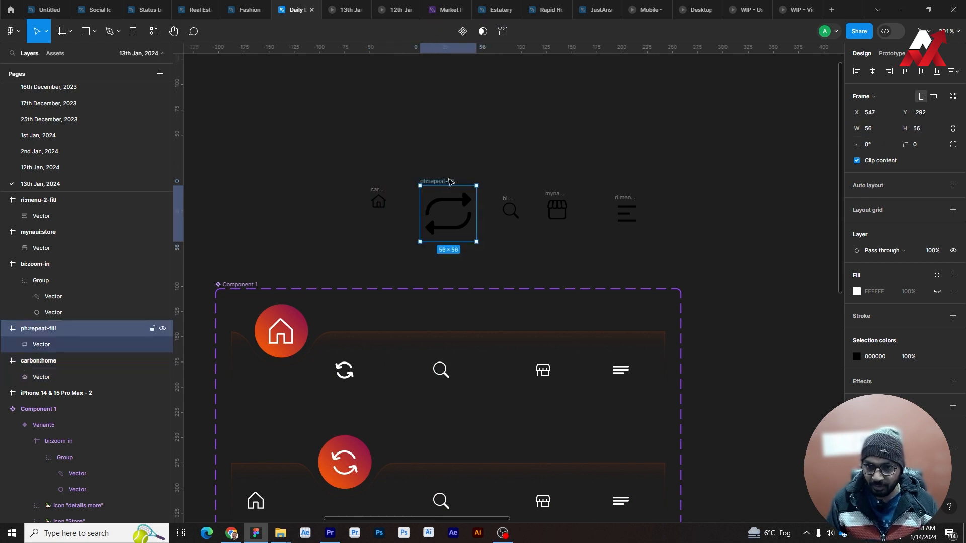
pyautogui.click(881, 137)
pyautogui.press('Return')
pyautogui.hotkey('ctrl', 'z')
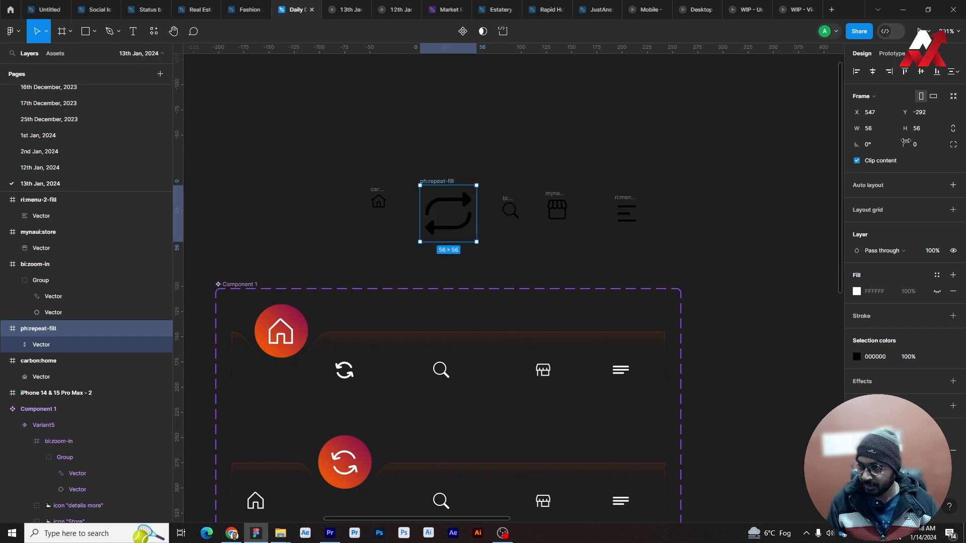
# Constrain the proportions of the ph:repeat-fill icon and set its width to 16.
pyautogui.click(955, 130)
pyautogui.click(873, 133)
pyautogui.write('1')
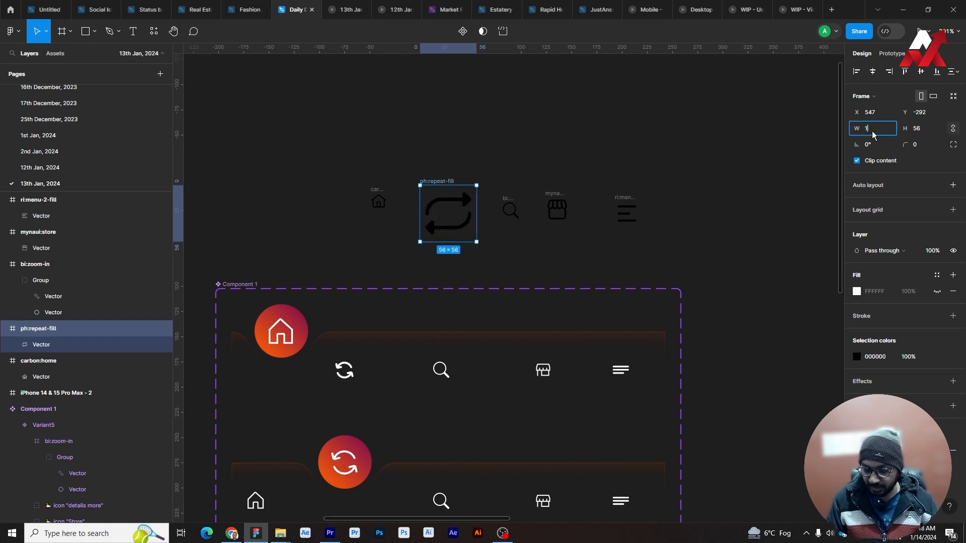
pyautogui.write('6')
pyautogui.press('Return')
# Constrain the proportions of the mynaui:store icon and set its width to 16.
pyautogui.click(510, 210)
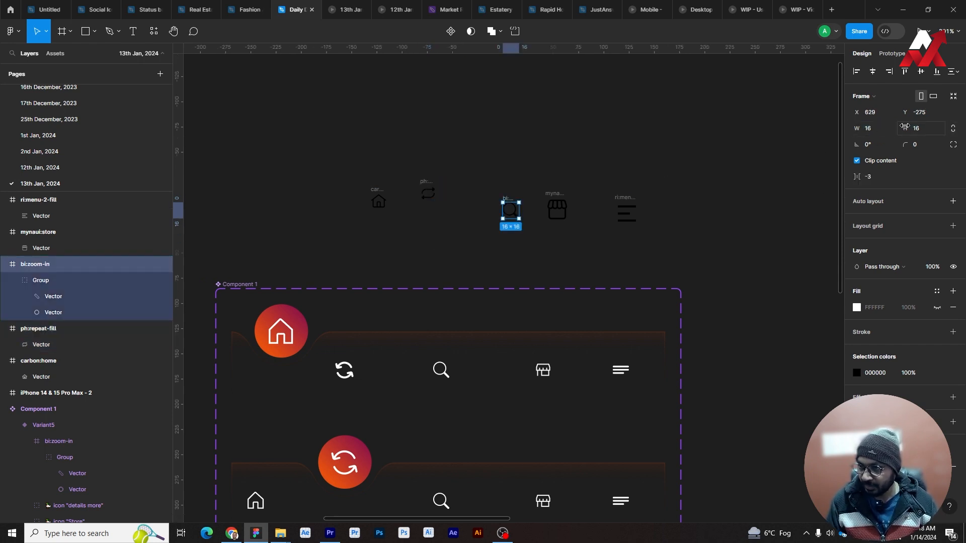
pyautogui.click(557, 208)
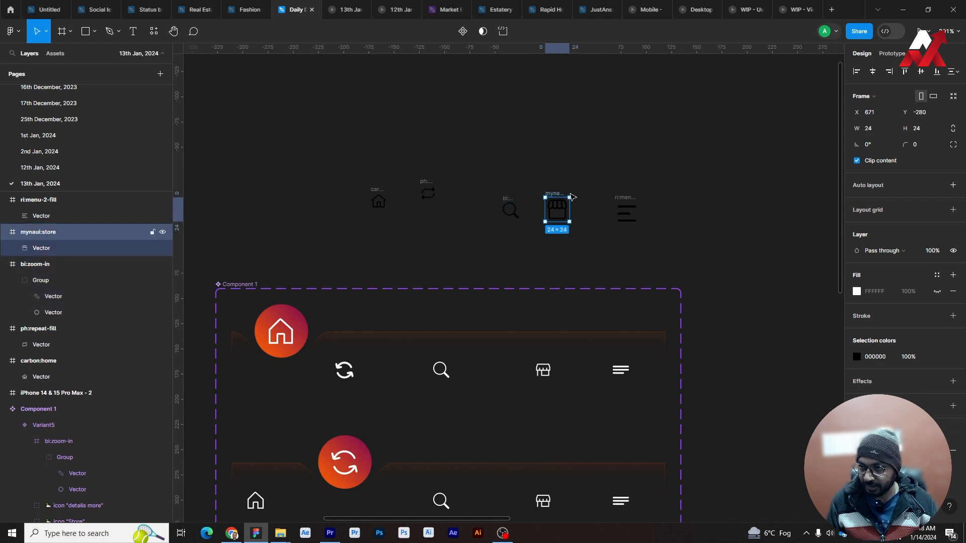
pyautogui.click(875, 131)
pyautogui.write('16')
pyautogui.press('Return')
pyautogui.hotkey('ctrl', 'z')
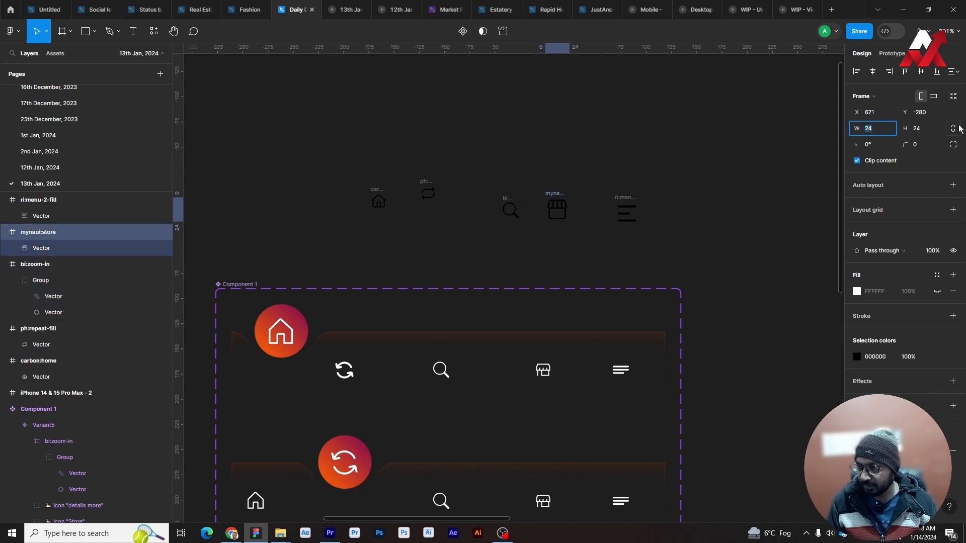
pyautogui.click(955, 130)
pyautogui.click(873, 130)
pyautogui.write('16')
pyautogui.press('Return')
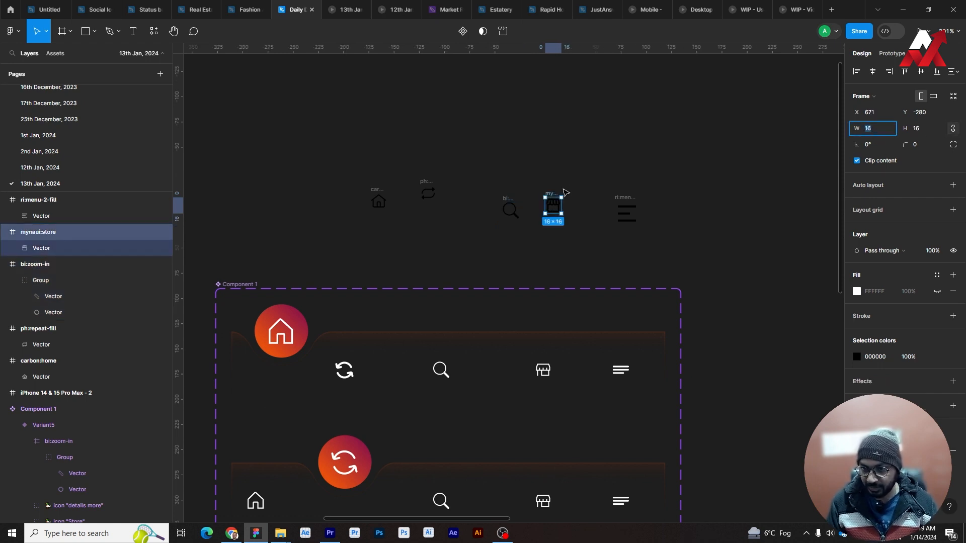
# Constrain the proportions of the ri:menu-2-fill icon and set its width to 16.
pyautogui.click(623, 199)
pyautogui.click(879, 129)
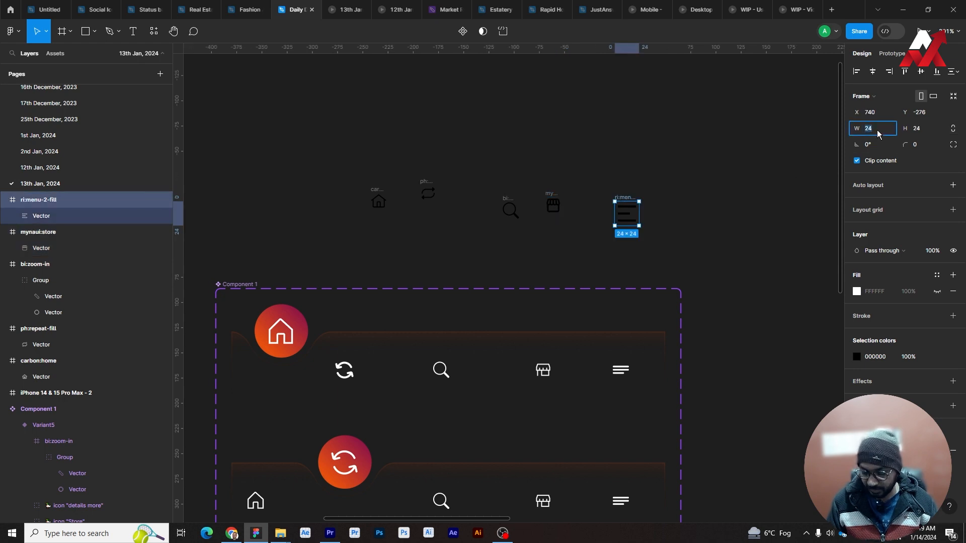
pyautogui.write('16')
pyautogui.press('Return')
pyautogui.press('Return')
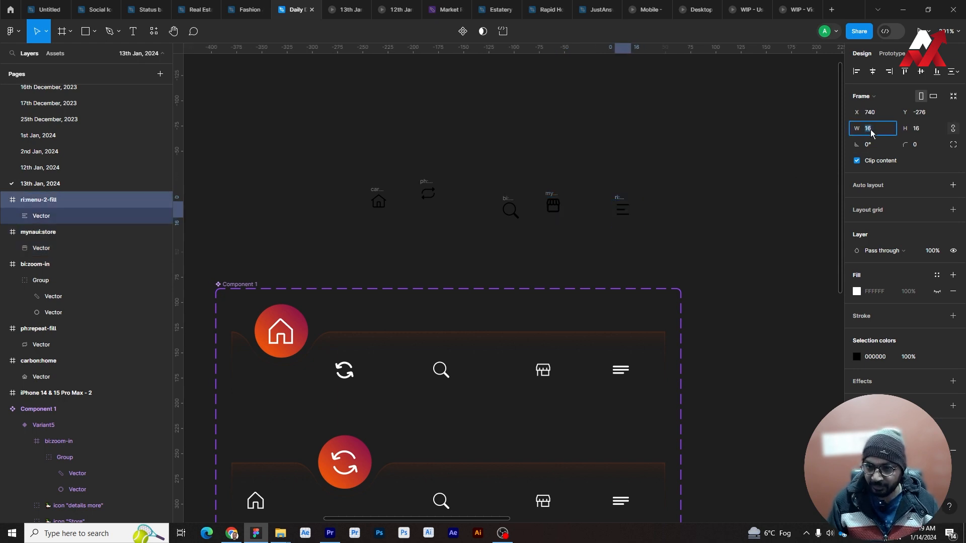
# Distribute the horizontal spacing of the five imported icons evenly and align them on their vertical centers.
pyautogui.moveTo(280, 158); pyautogui.dragTo(692, 216)
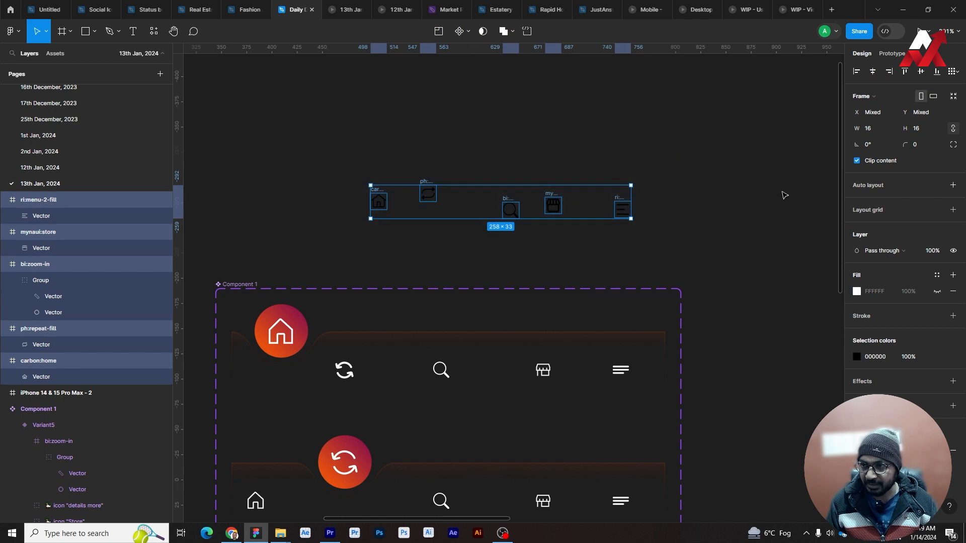
pyautogui.click(952, 71)
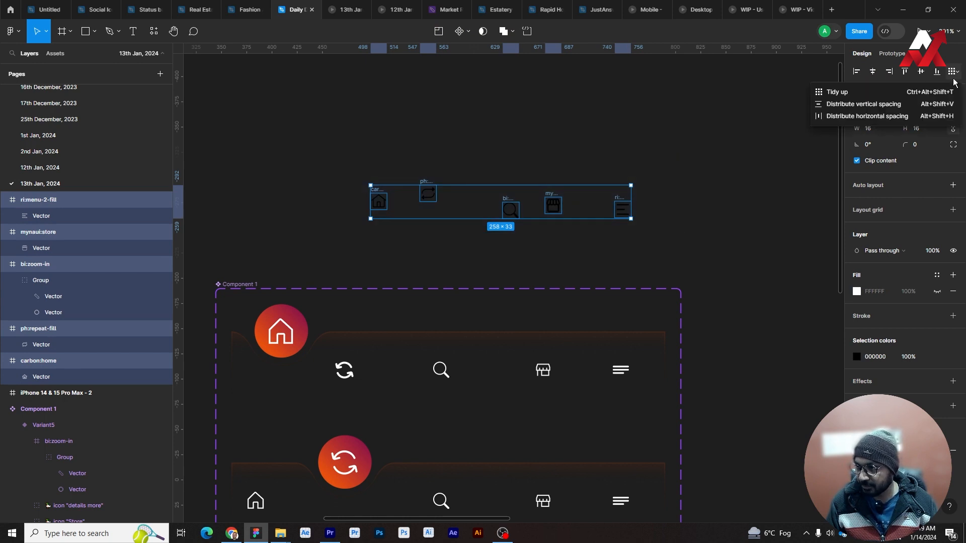
pyautogui.click(872, 117)
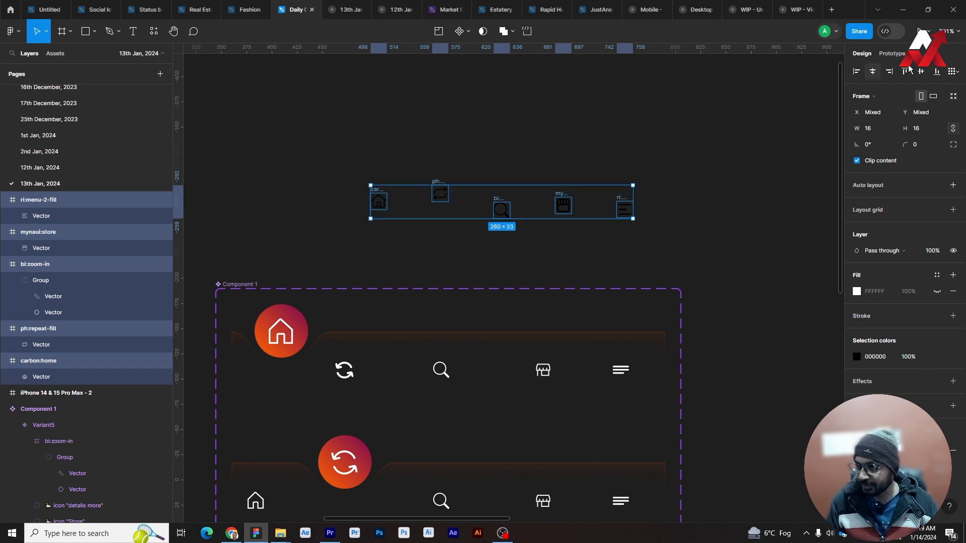
pyautogui.click(604, 154)
pyautogui.scroll(-2, 511, 207)
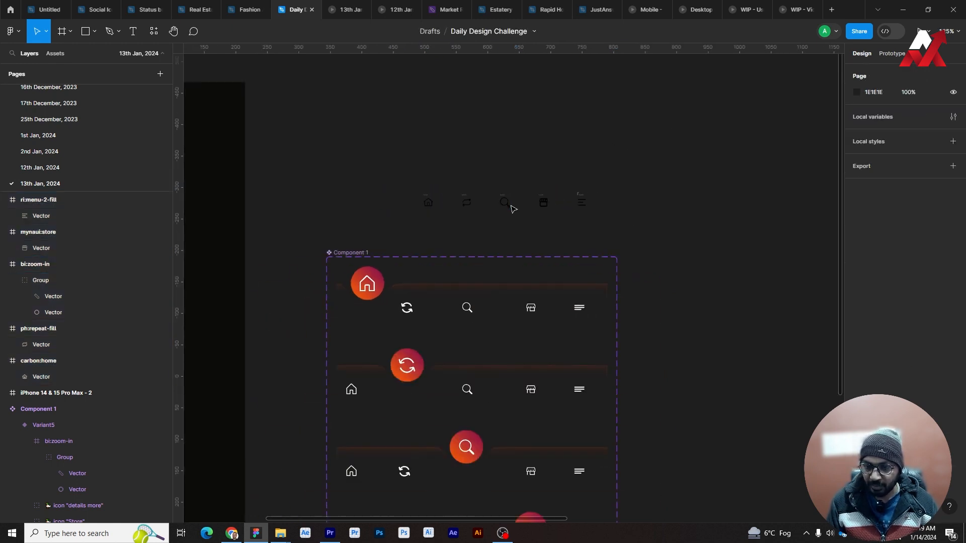
pyautogui.moveTo(597, 198); pyautogui.dragTo(519, 166)
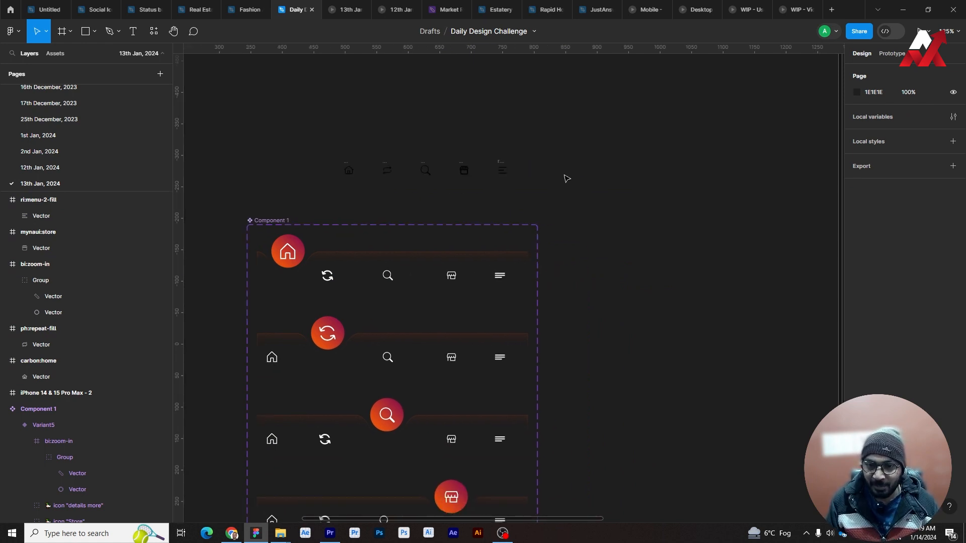
pyautogui.scroll(1, 567, 178)
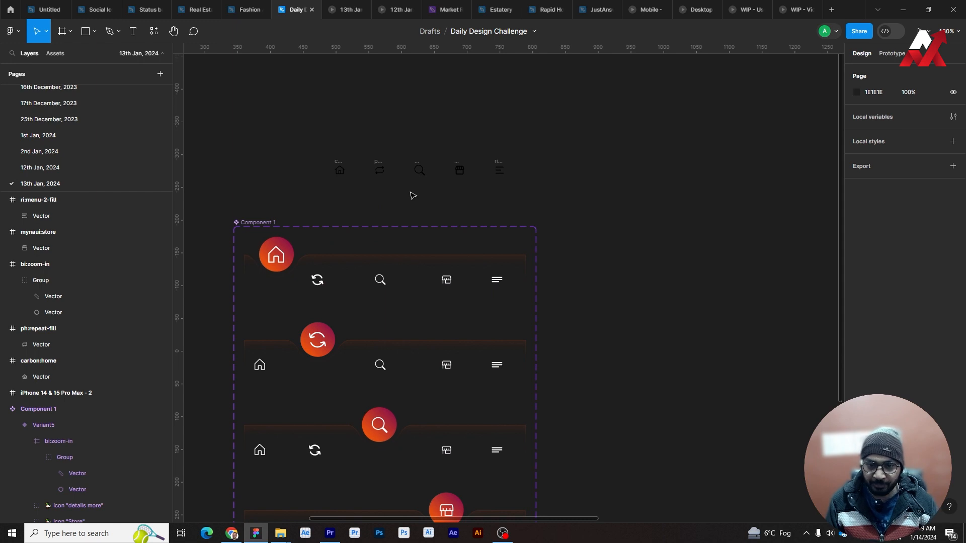
pyautogui.moveTo(565, 208); pyautogui.dragTo(548, 195)
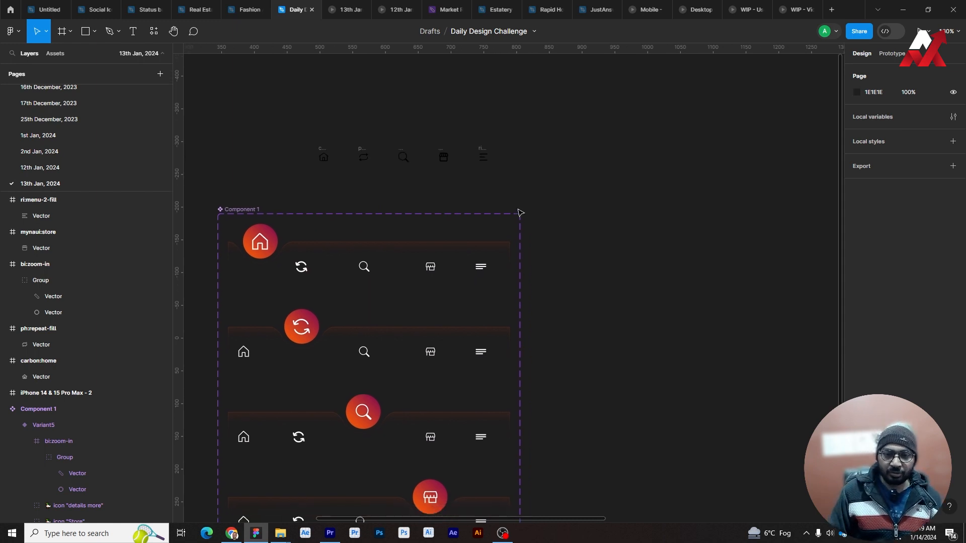
pyautogui.moveTo(252, 124); pyautogui.dragTo(557, 189)
pyautogui.click(604, 194)
# Move the row of five imported icons into the empty iPhone 14 & 15 Pro Max - 2 frame.
pyautogui.scroll(-5, 610, 278)
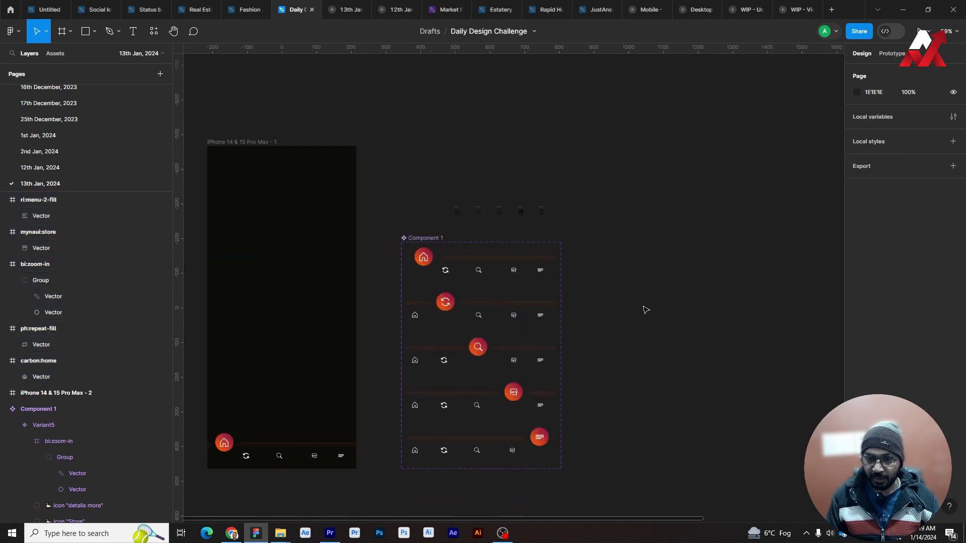
pyautogui.hscroll(3, 584, 317)
pyautogui.moveTo(336, 186); pyautogui.dragTo(682, 395)
pyautogui.hotkey('ctrl', 'z')
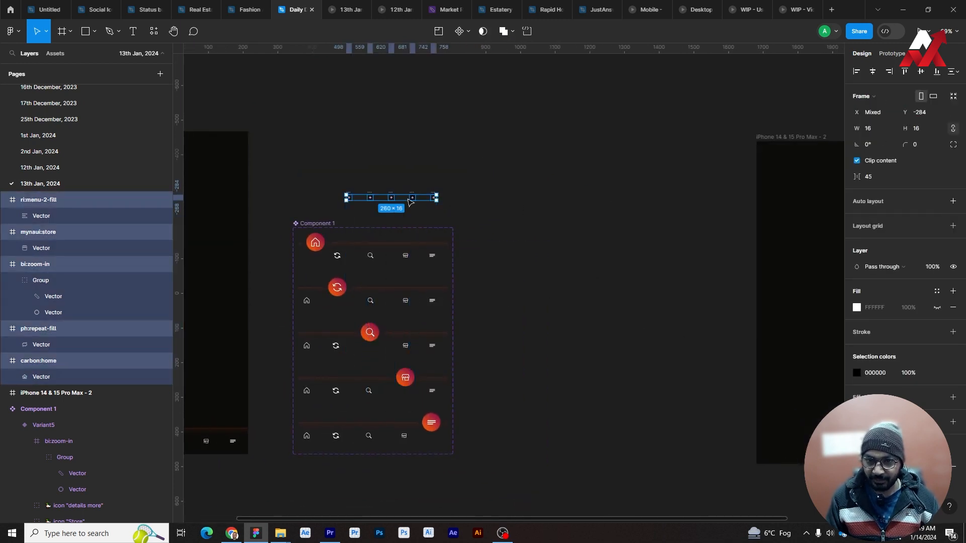
pyautogui.moveTo(412, 198); pyautogui.dragTo(811, 296)
pyautogui.moveTo(770, 347); pyautogui.dragTo(487, 315)
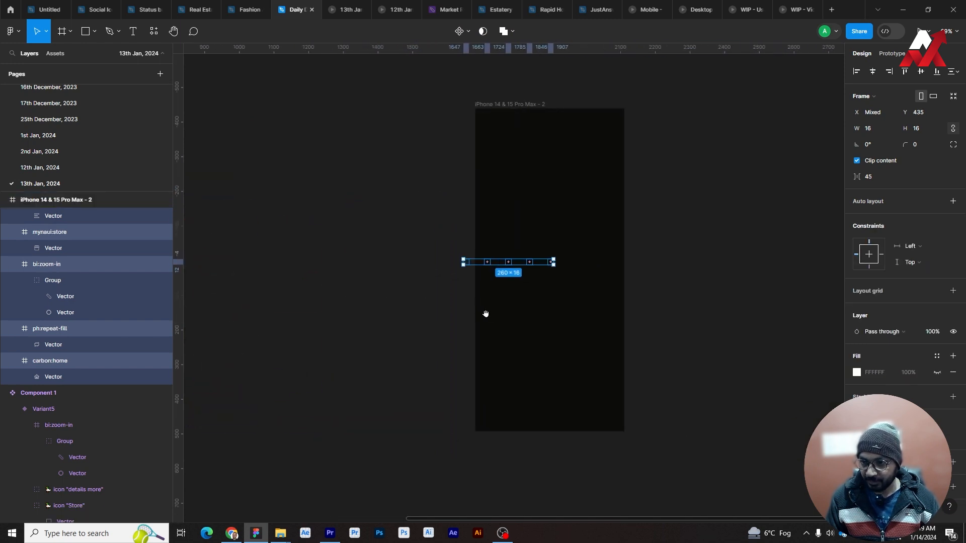
pyautogui.scroll(5, 532, 274)
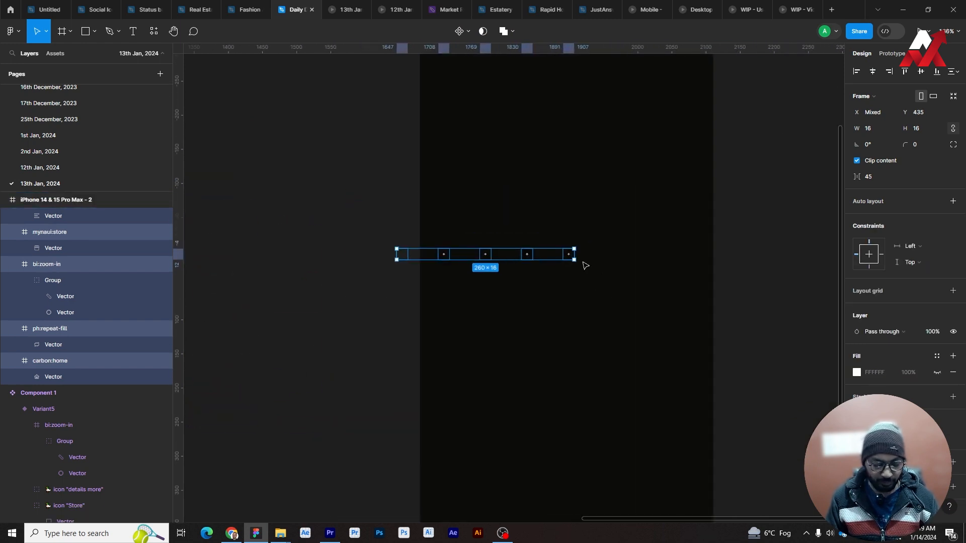
# Group the five icons and centre the group horizontally and vertically in the iPhone frame.
pyautogui.hotkey('ctrl', 'g')
pyautogui.click(873, 71)
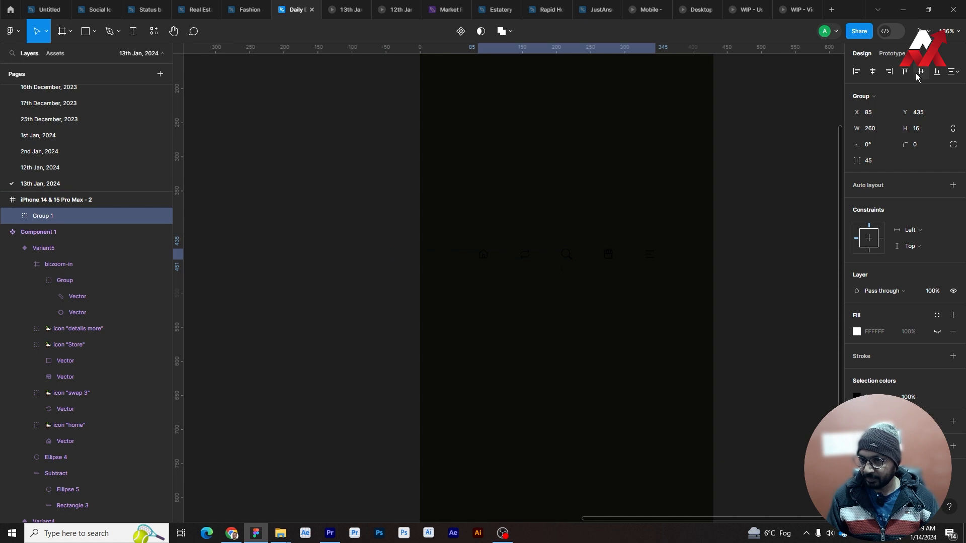
pyautogui.click(921, 71)
# Set the colour of all icons in the group to white (FFFFFF).
pyautogui.click(857, 397)
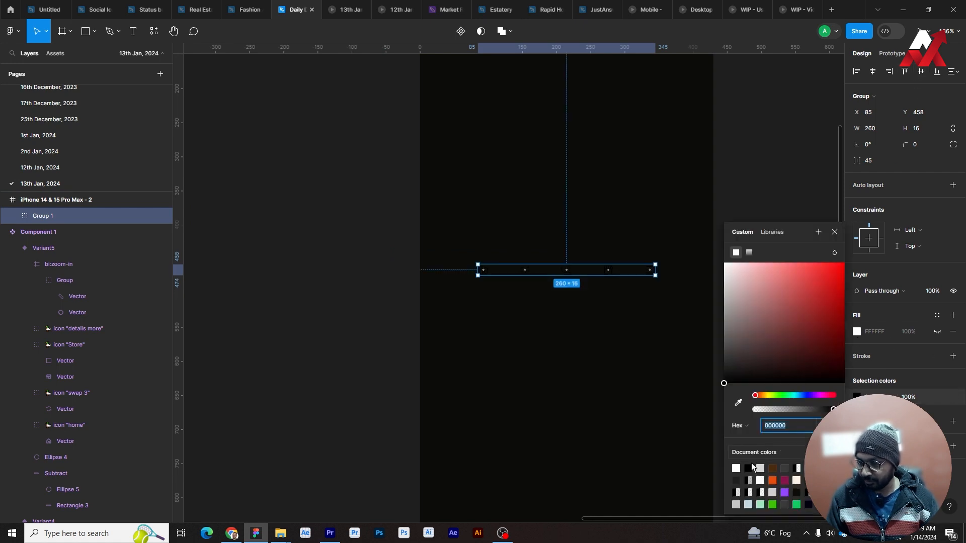
pyautogui.click(723, 212)
pyautogui.scroll(-5, 598, 319)
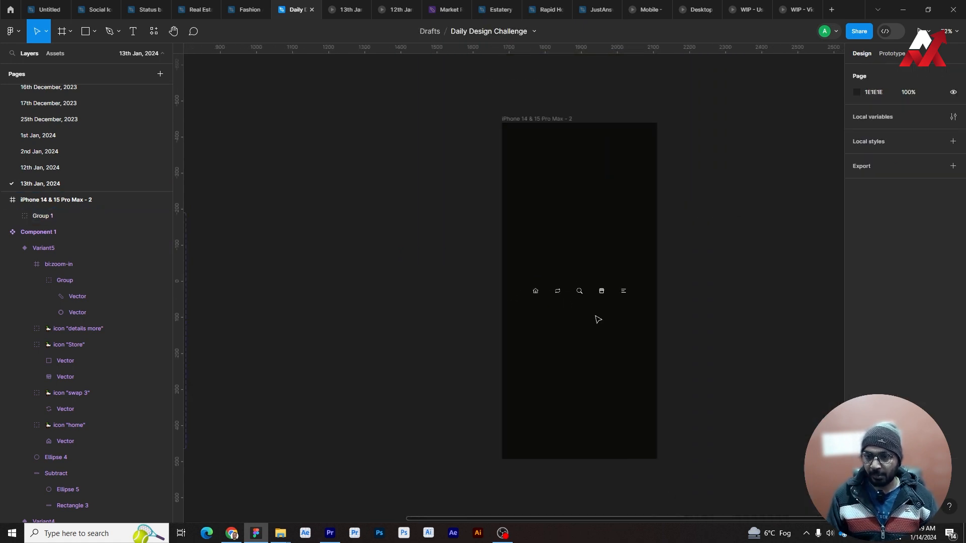
pyautogui.moveTo(723, 352); pyautogui.dragTo(649, 318)
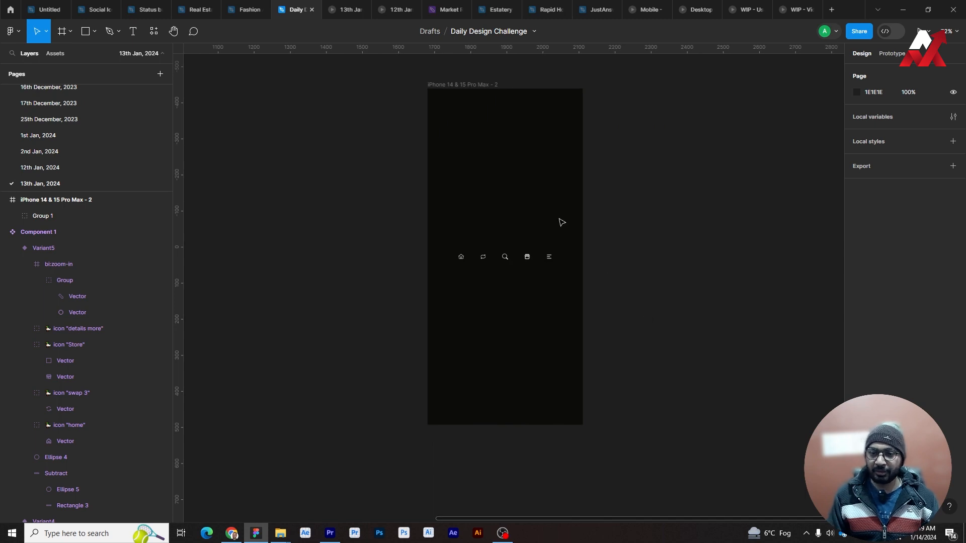
# Preview the iPhone 14 & 15 Pro Max - 2 frame in the prototype presentation and return to the design file.
pyautogui.click(486, 84)
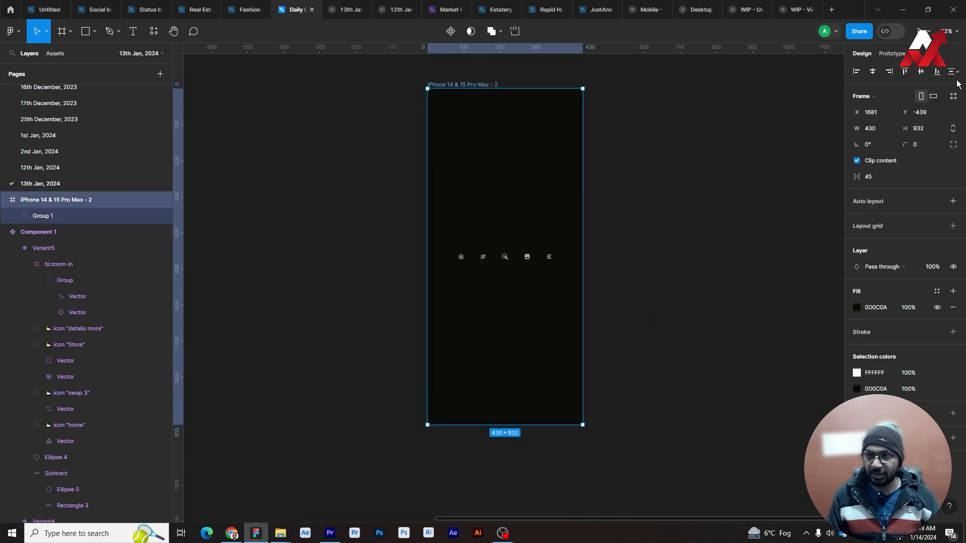
pyautogui.click(921, 31)
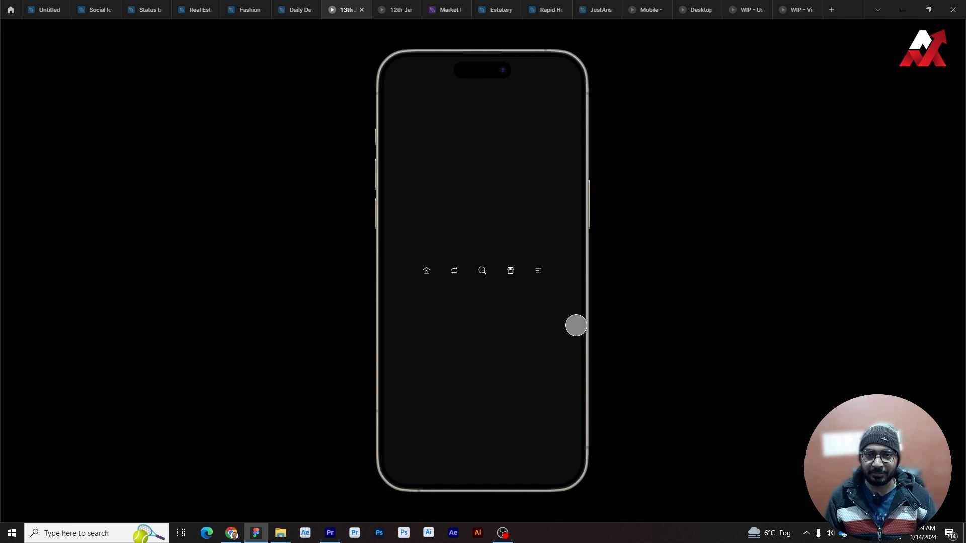
pyautogui.click(298, 14)
pyautogui.click(598, 219)
# Draw a rectangle 430 wide and about 134 high across the iPhone frame, below the icon row.
pyautogui.scroll(-3, 573, 308)
pyautogui.moveTo(384, 396); pyautogui.dragTo(420, 370)
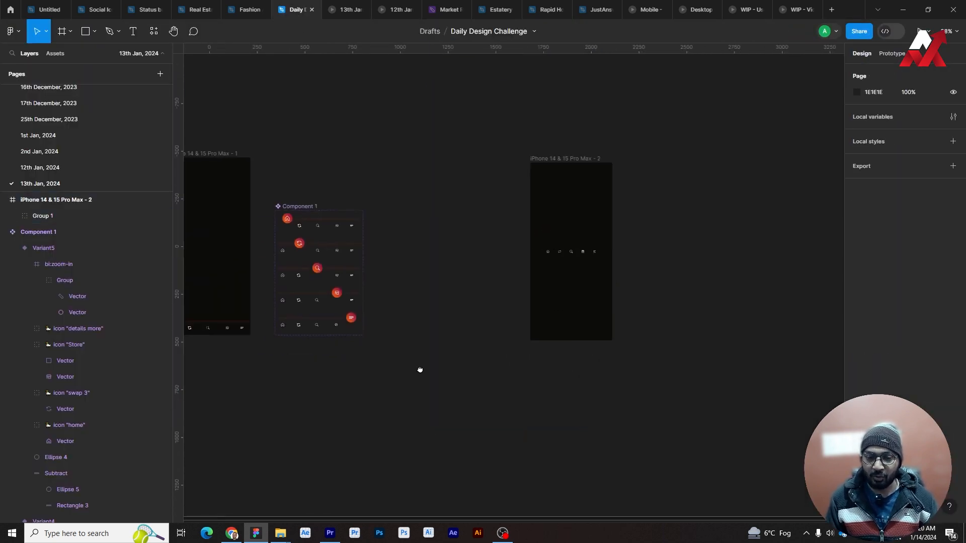
pyautogui.scroll(5, 383, 242)
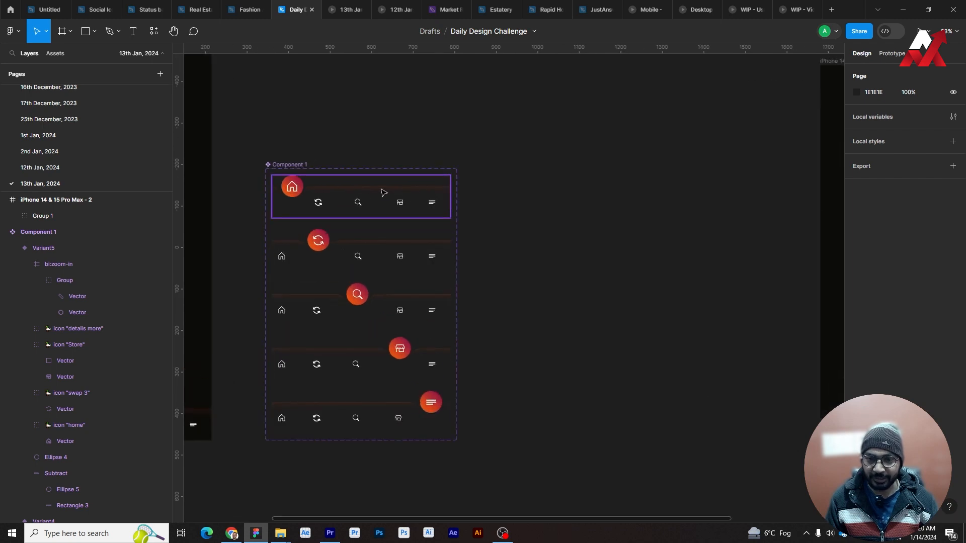
pyautogui.moveTo(567, 278); pyautogui.dragTo(361, 277)
pyautogui.moveTo(597, 278); pyautogui.dragTo(436, 229)
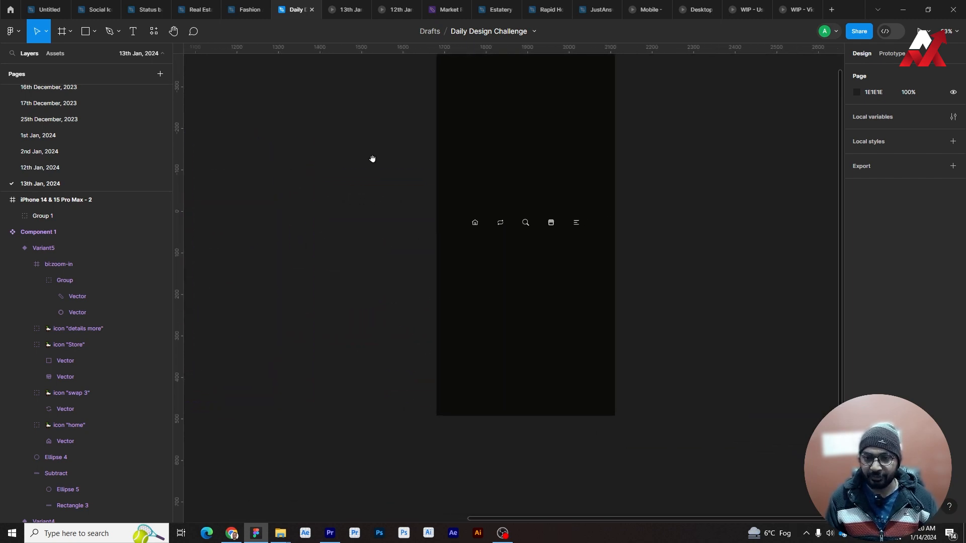
pyautogui.click(87, 33)
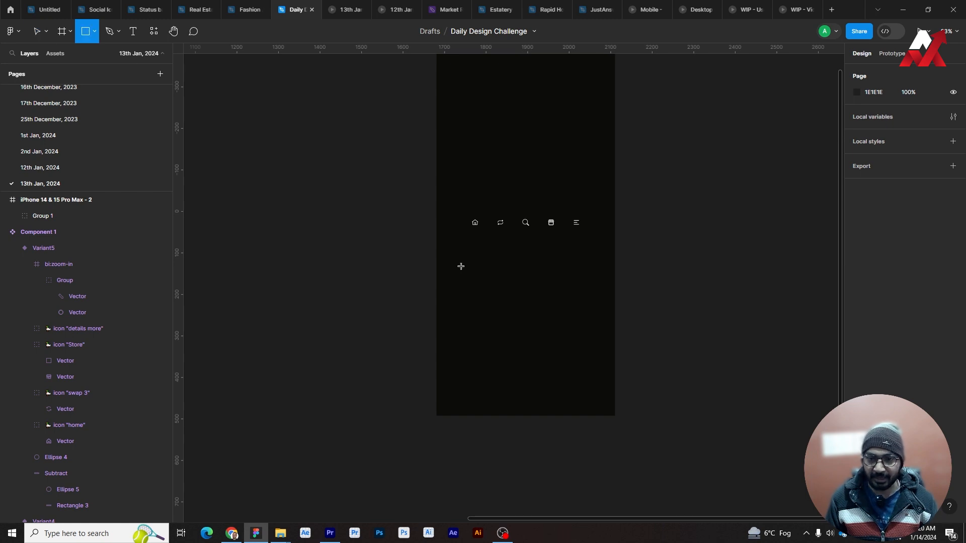
pyautogui.moveTo(437, 281)
pyautogui.mouseDown()
pyautogui.moveTo(541, 334)
pyautogui.moveTo(615, 337)
pyautogui.mouseUp()
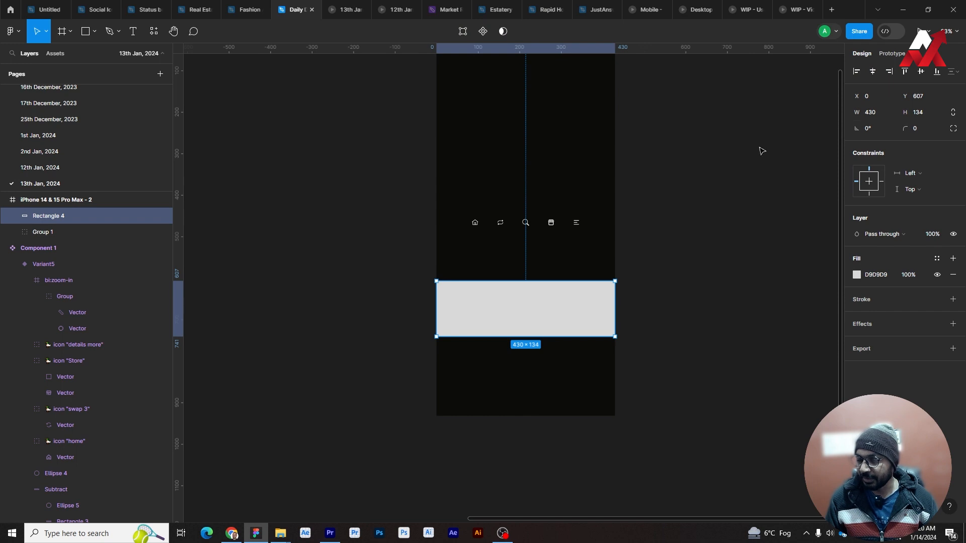
# Set the rectangle's height to 76 and align it to the bottom edge of the iPhone frame.
pyautogui.scroll(4, 645, 276)
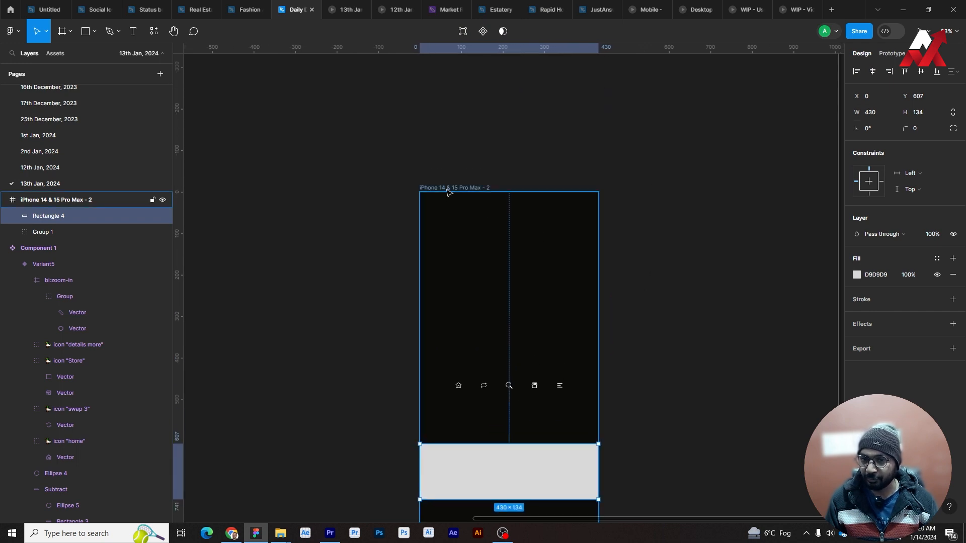
pyautogui.scroll(-2, 517, 279)
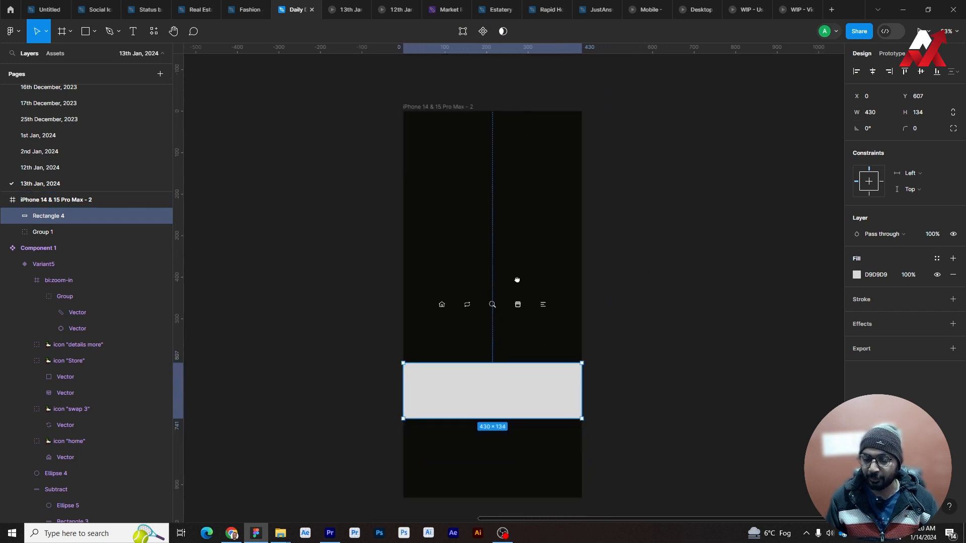
pyautogui.click(926, 114)
pyautogui.write('76')
pyautogui.press('Return')
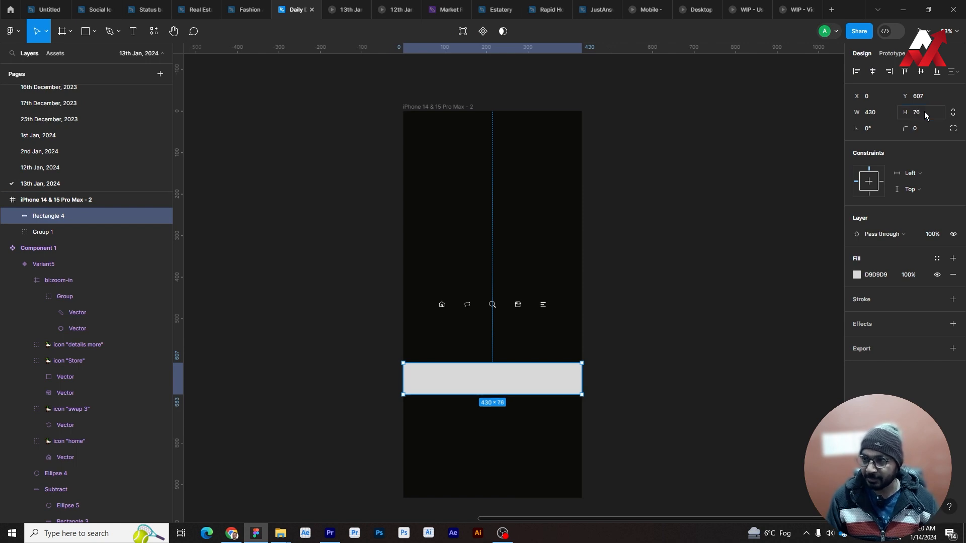
pyautogui.click(938, 74)
pyautogui.click(718, 293)
pyautogui.moveTo(641, 383); pyautogui.dragTo(629, 295)
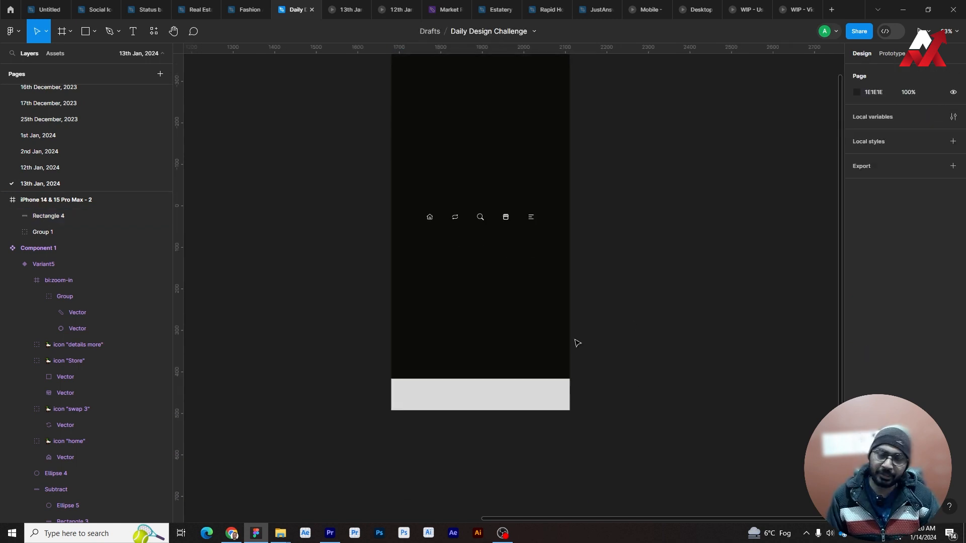
pyautogui.click(528, 391)
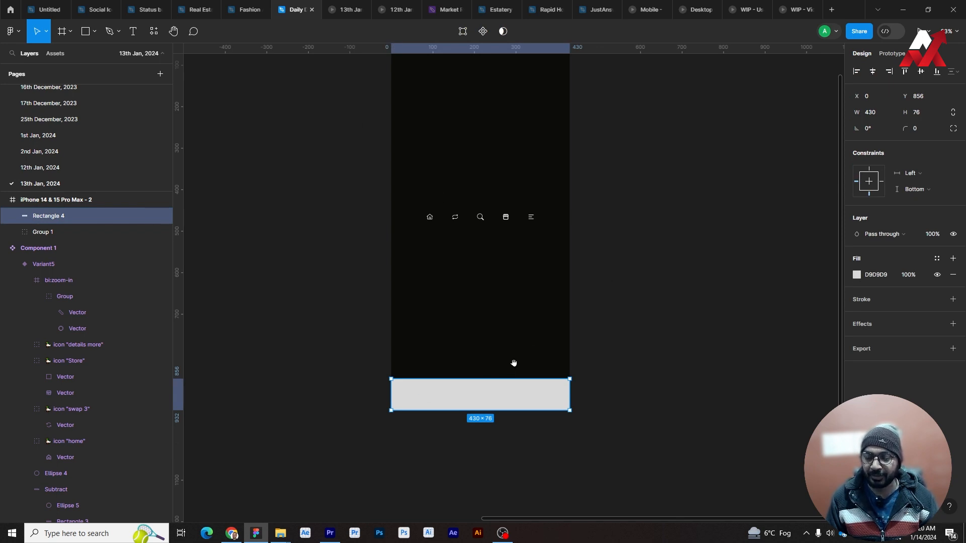
pyautogui.moveTo(514, 363); pyautogui.dragTo(655, 258)
pyautogui.moveTo(534, 375); pyautogui.dragTo(656, 395)
pyautogui.scroll(-2, 589, 334)
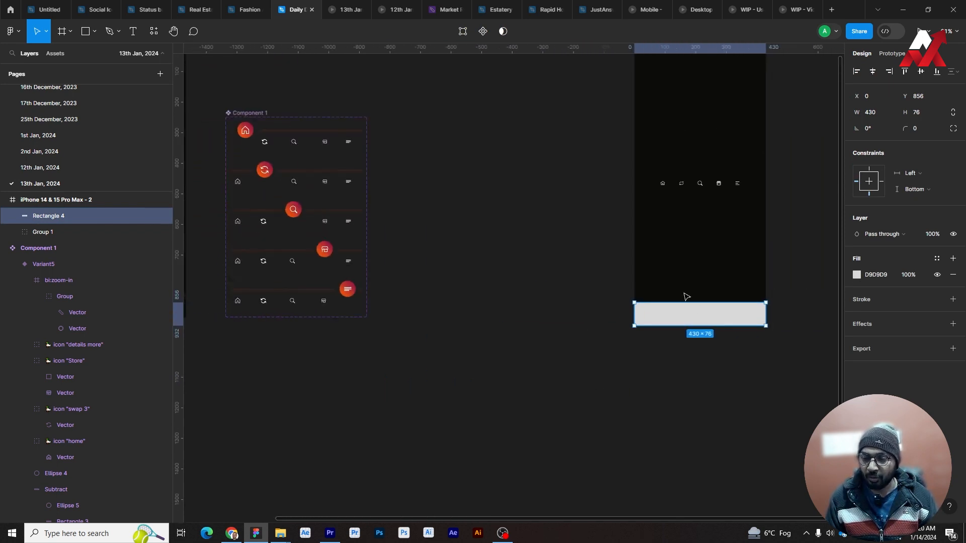
pyautogui.scroll(4, 282, 291)
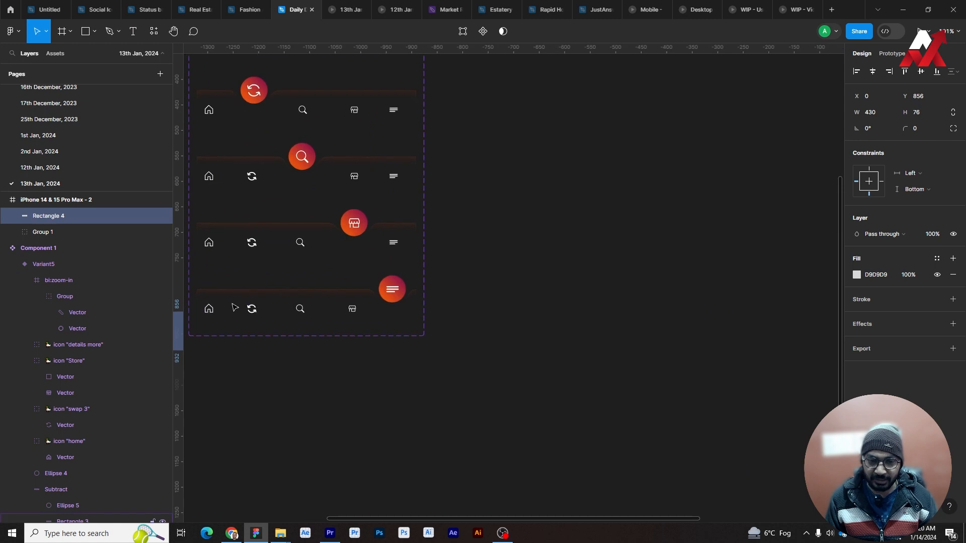
# Move the iPhone 14 & 15 Pro Max - 2 frame beside iPhone 14 & 15 Pro Max - 1, on its left, and align both frames' tops.
pyautogui.scroll(-2, 392, 296)
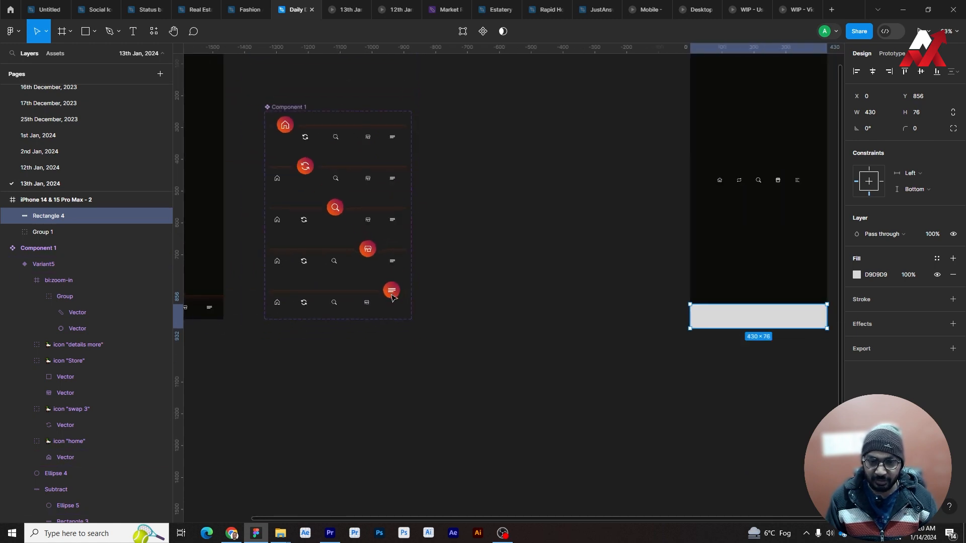
pyautogui.scroll(3, 707, 315)
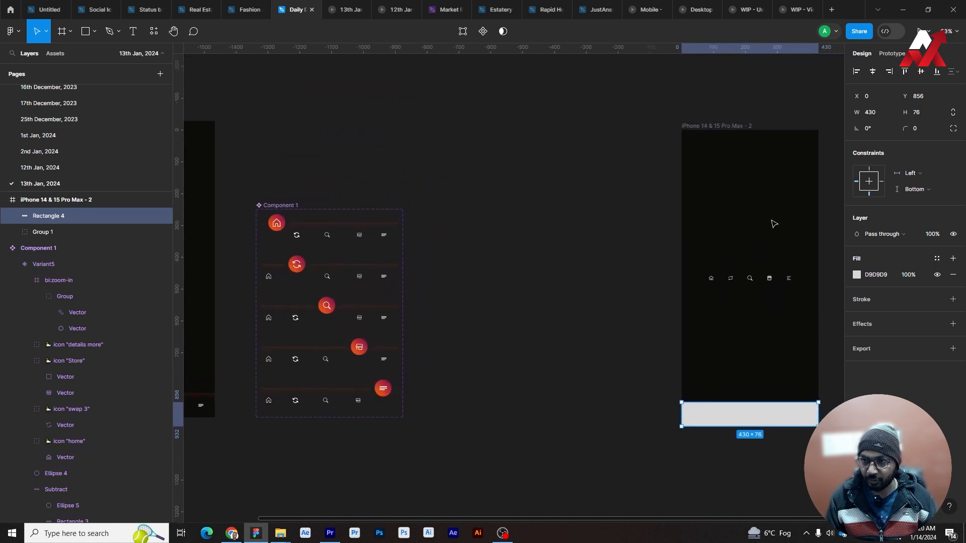
pyautogui.moveTo(711, 130); pyautogui.dragTo(443, 201)
pyautogui.moveTo(438, 235); pyautogui.dragTo(739, 232)
pyautogui.moveTo(766, 121); pyautogui.dragTo(261, 158)
pyautogui.keyDown('shift'); pyautogui.click(441, 110); pyautogui.keyUp('shift')
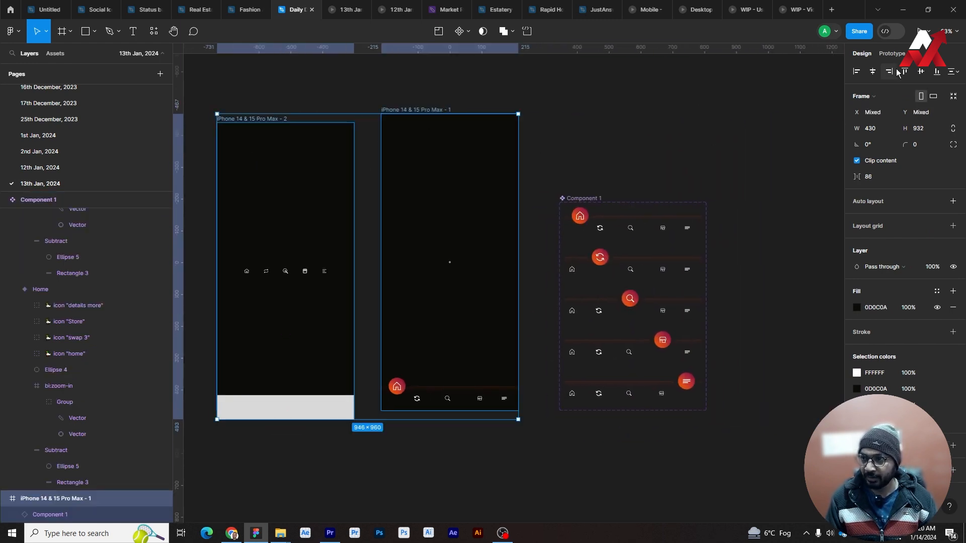
pyautogui.click(904, 71)
pyautogui.click(447, 115)
# Fill the bar rectangle at the frame's bottom with the dark frame background colour 0D0C0A, sampled from the neighbouring frame.
pyautogui.hscroll(-5, 447, 274)
pyautogui.scroll(3, 447, 274)
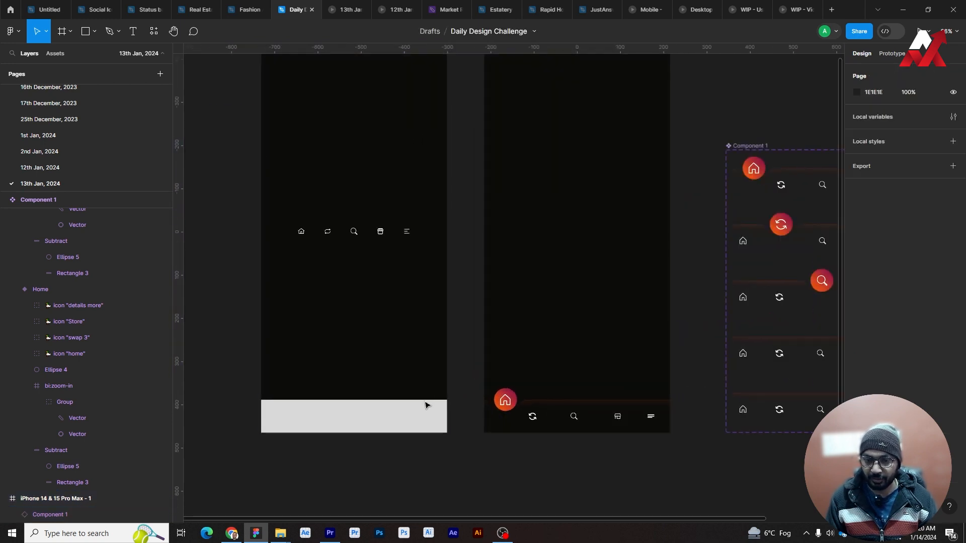
pyautogui.click(424, 409)
pyautogui.click(857, 276)
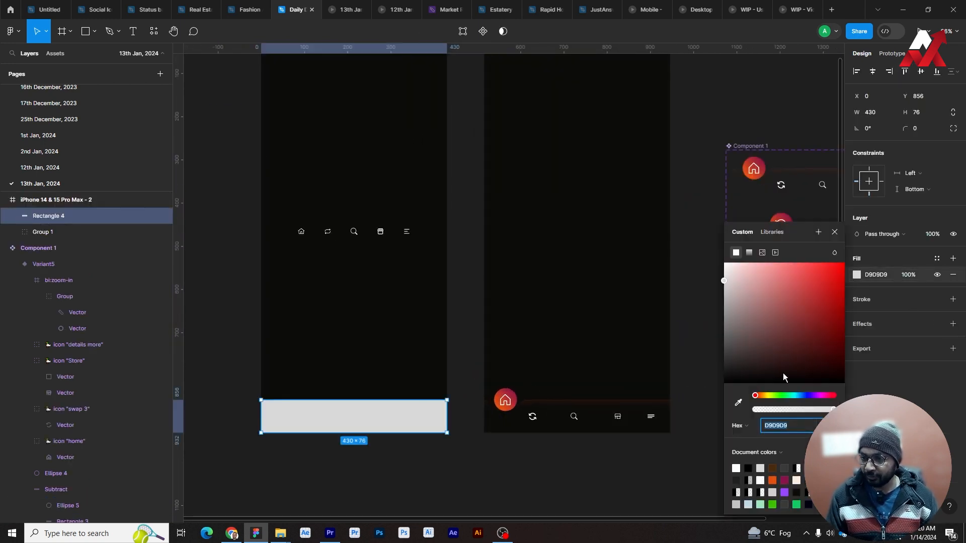
pyautogui.click(738, 402)
pyautogui.click(574, 260)
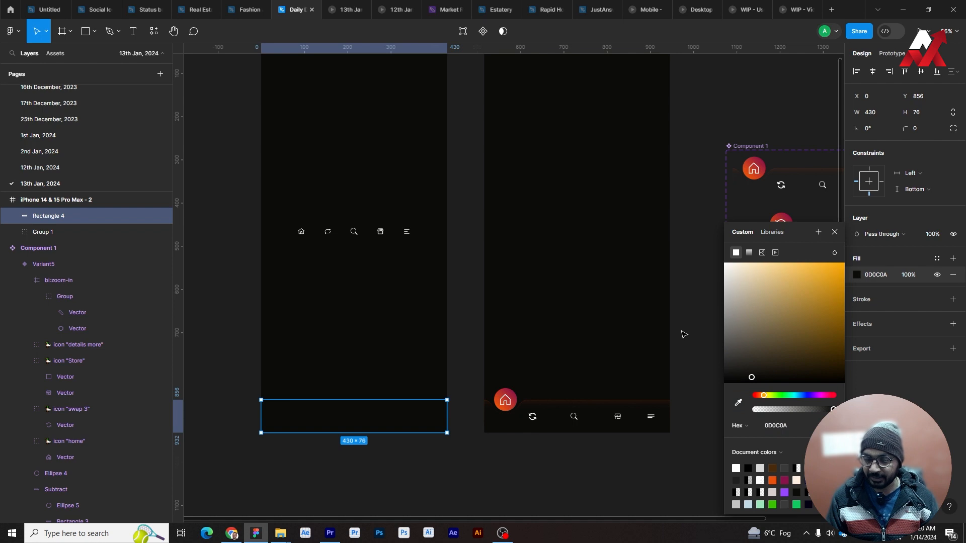
pyautogui.press('Escape')
pyautogui.scroll(-1, 421, 458)
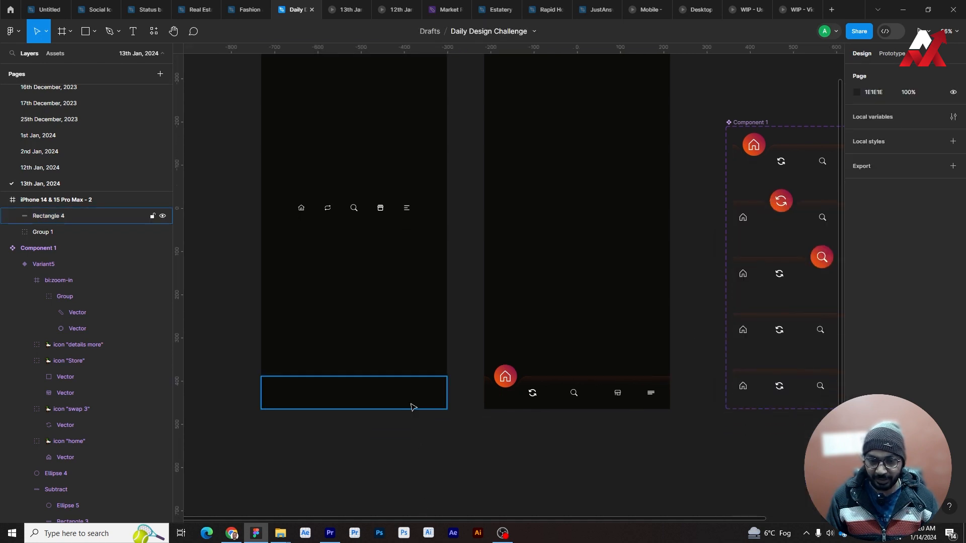
# Change the rectangle's fill to a linear gradient and set its upper stop to orange E44D12, sampled from the home button circle.
pyautogui.click(856, 275)
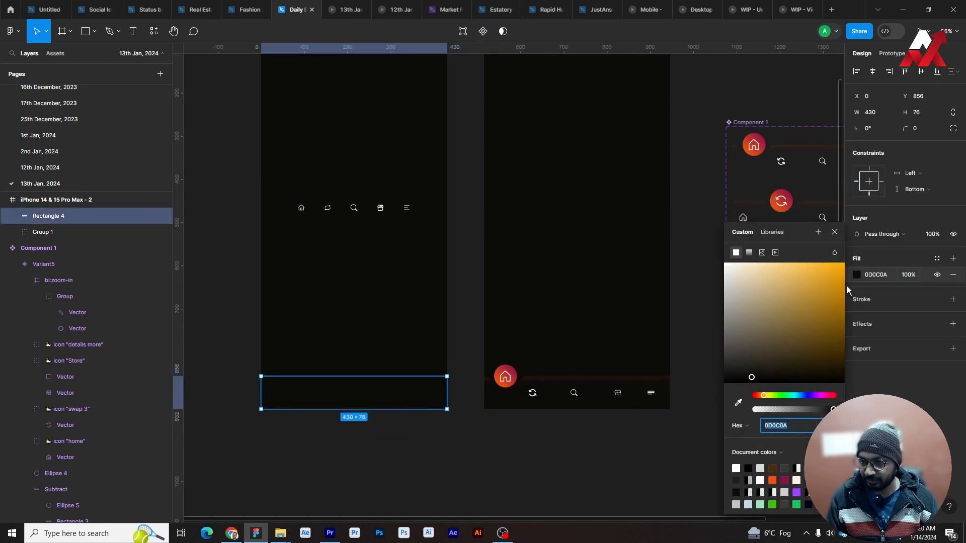
pyautogui.click(750, 254)
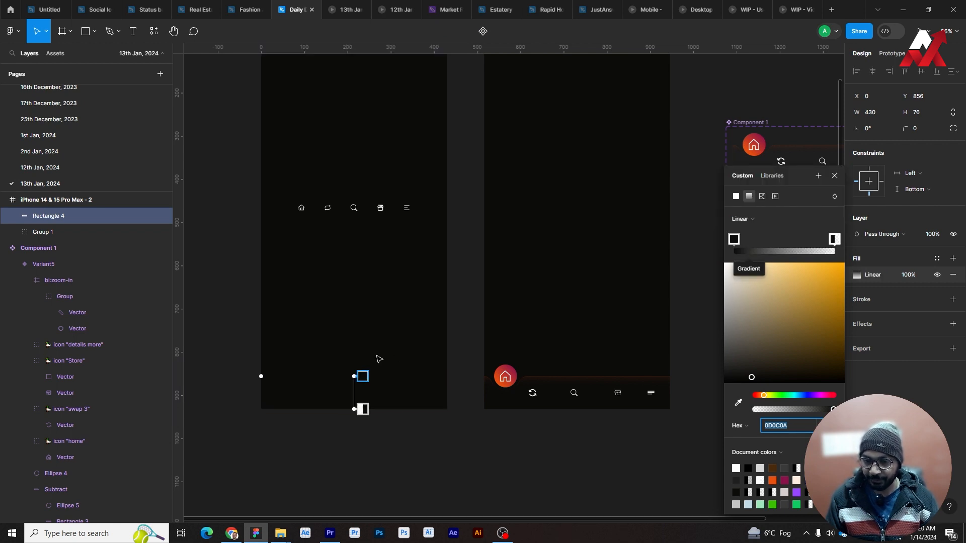
pyautogui.click(363, 374)
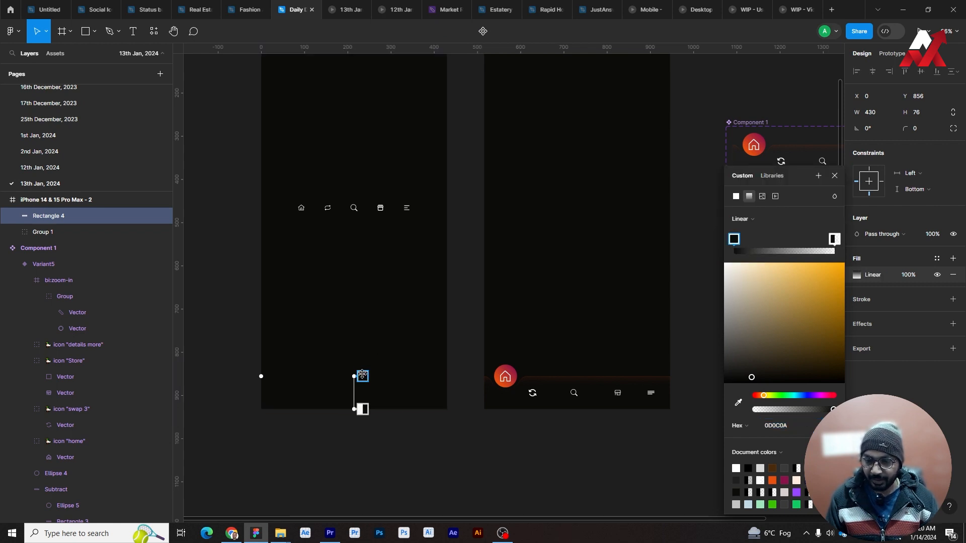
pyautogui.click(738, 403)
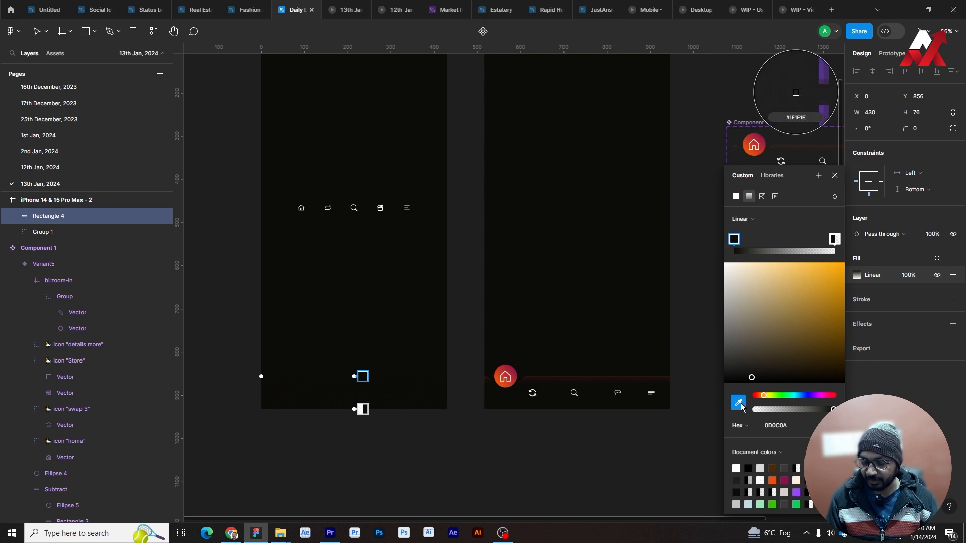
pyautogui.click(499, 385)
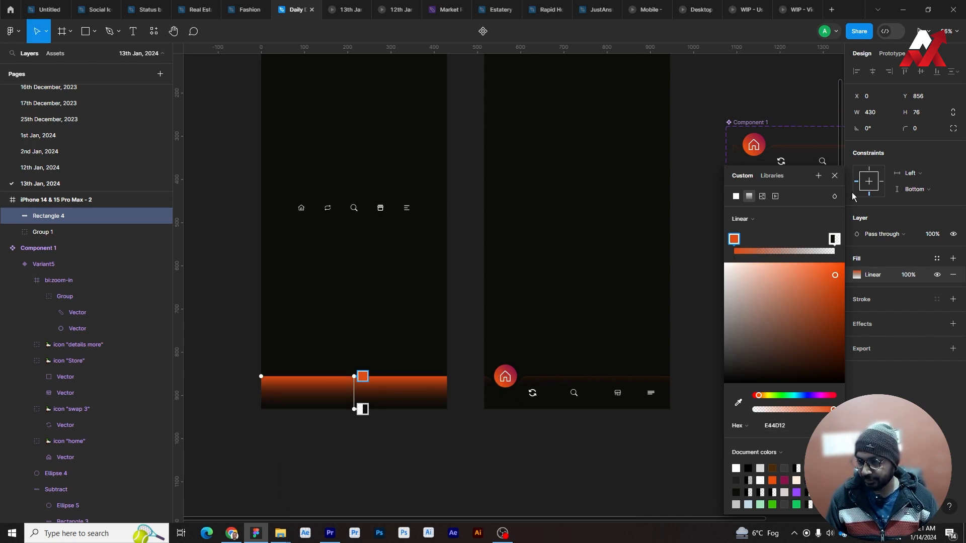
pyautogui.press('Escape')
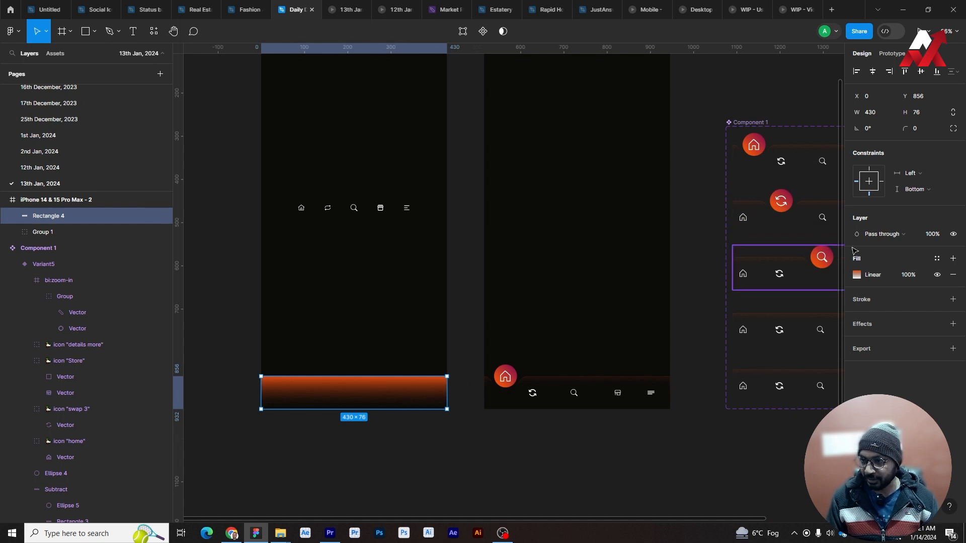
# Set the opacity of the fill gradient's orange stop to 10%.
pyautogui.click(857, 274)
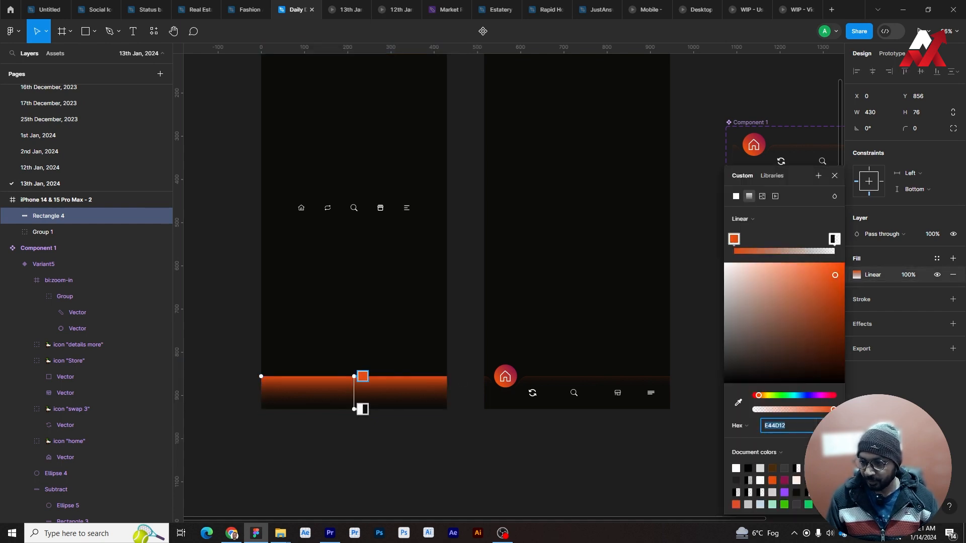
pyautogui.click(826, 426)
pyautogui.write('10')
pyautogui.press('Return')
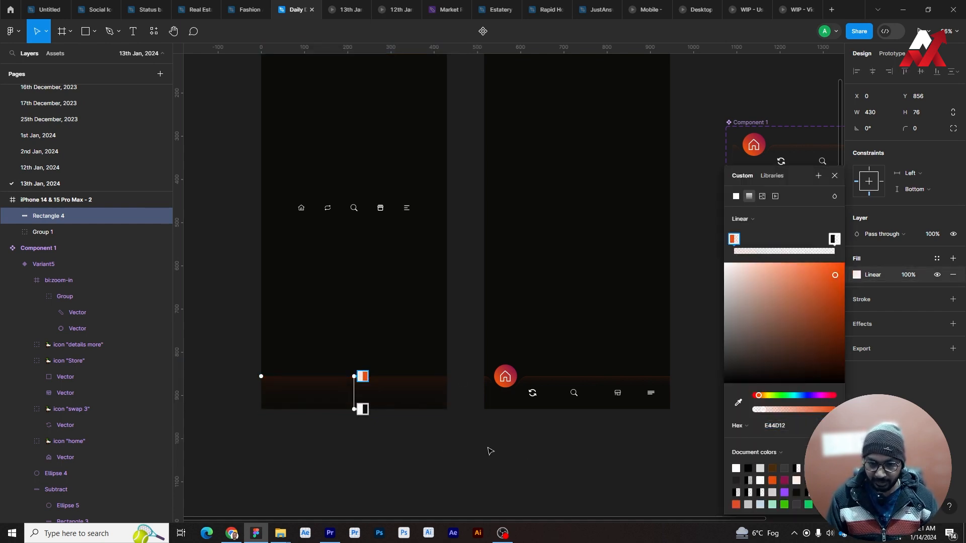
# Shorten the fill gradient so it ends about a third of the way down the rectangle, without any extra colour stop.
pyautogui.scroll(3, 355, 390)
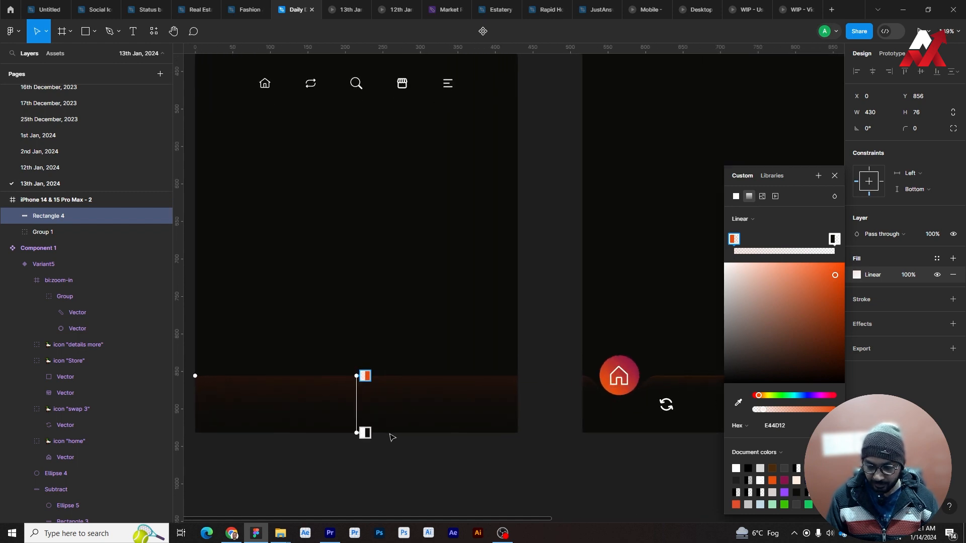
pyautogui.click(365, 414)
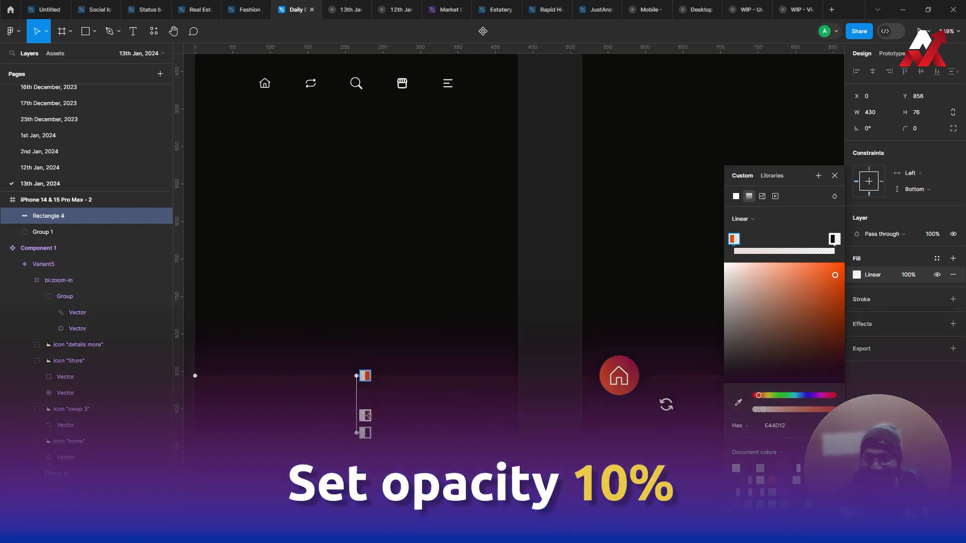
pyautogui.press('Delete')
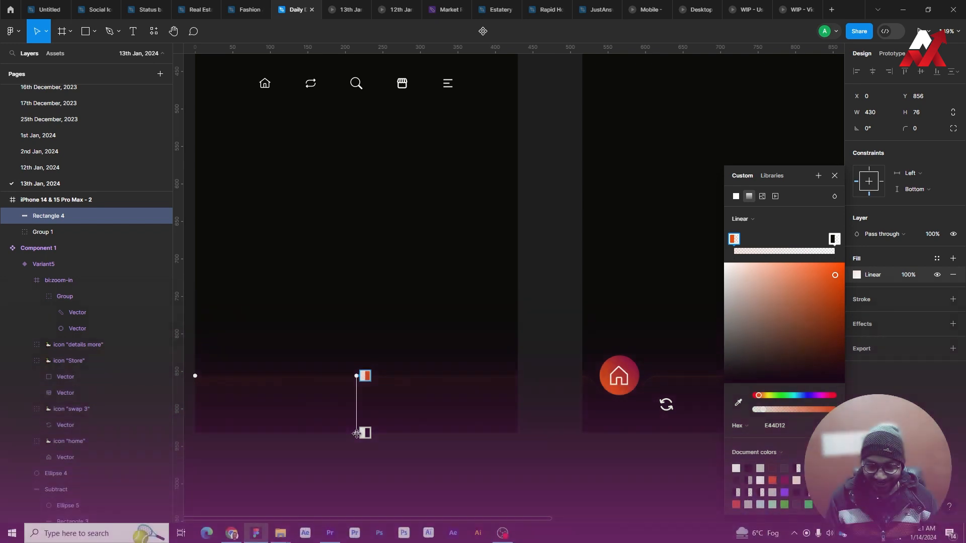
pyautogui.moveTo(356, 432); pyautogui.dragTo(358, 393)
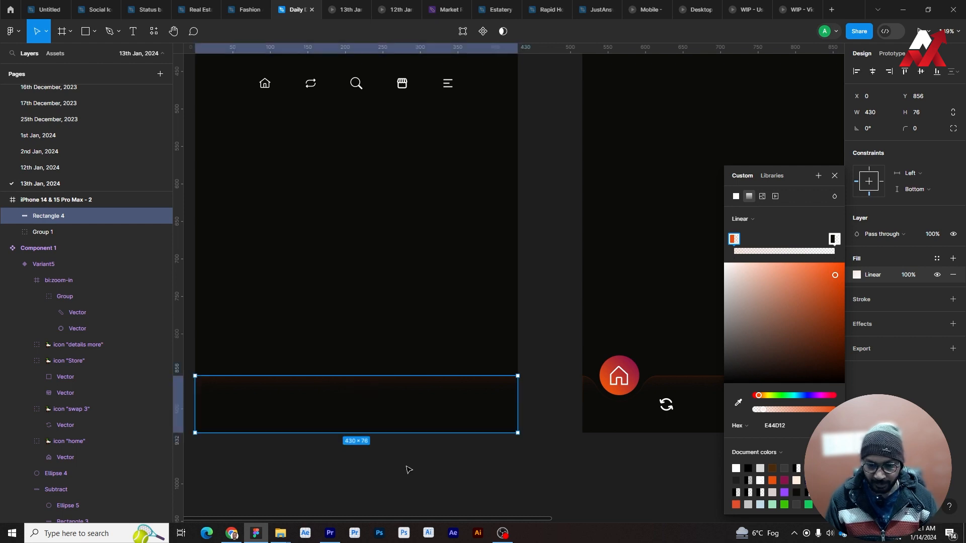
pyautogui.hscroll(-2, 428, 463)
pyautogui.scroll(3, 402, 387)
pyautogui.scroll(2, 403, 386)
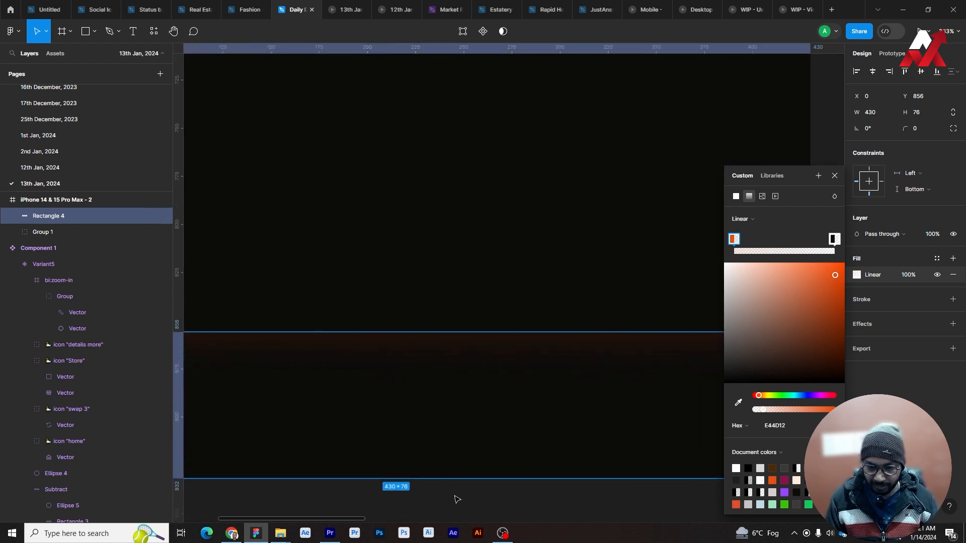
pyautogui.press('Escape')
# Add an inside stroke of width 1 to the rectangle, coloured orange DE4A15 sampled from the home button circle.
pyautogui.scroll(-2, 451, 432)
pyautogui.scroll(-2, 453, 433)
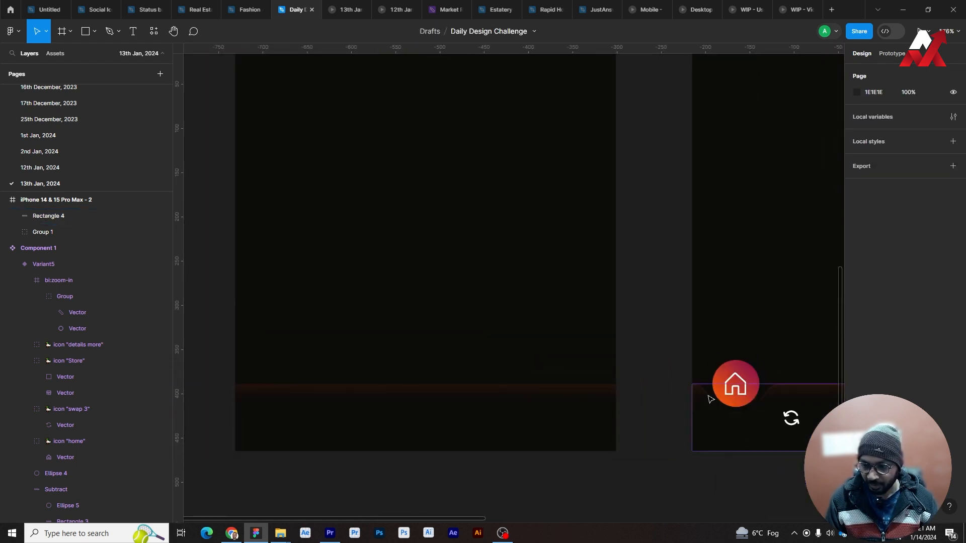
pyautogui.scroll(2, 709, 395)
pyautogui.scroll(2, 699, 401)
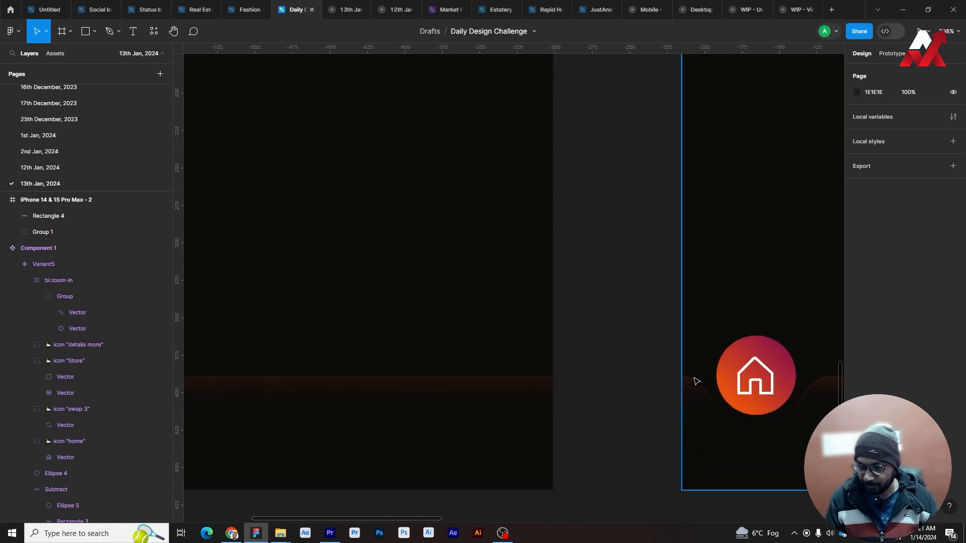
pyautogui.click(519, 424)
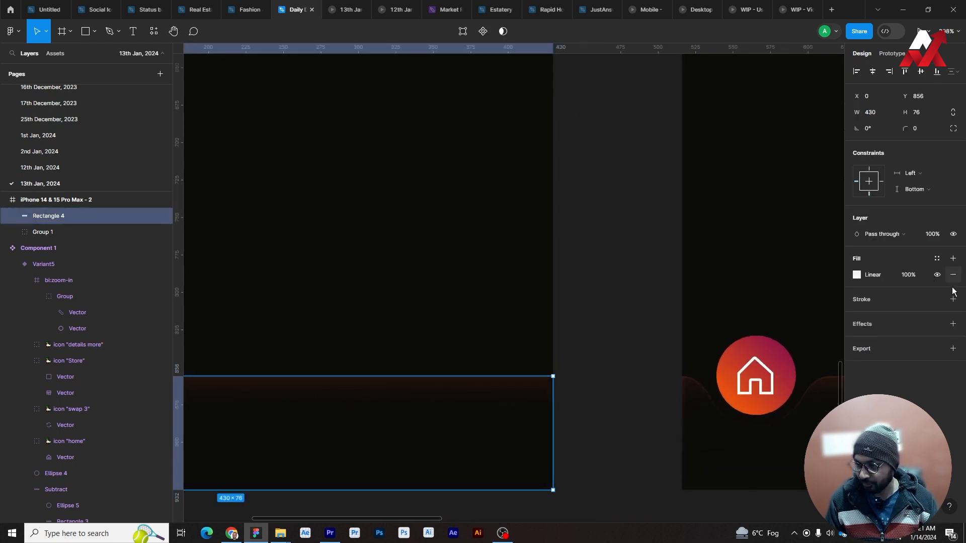
pyautogui.click(953, 299)
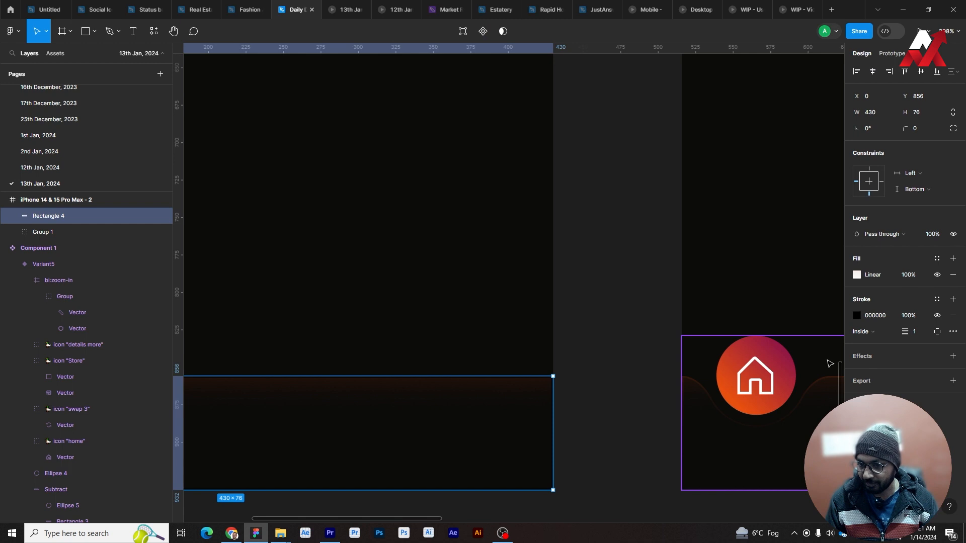
pyautogui.click(857, 316)
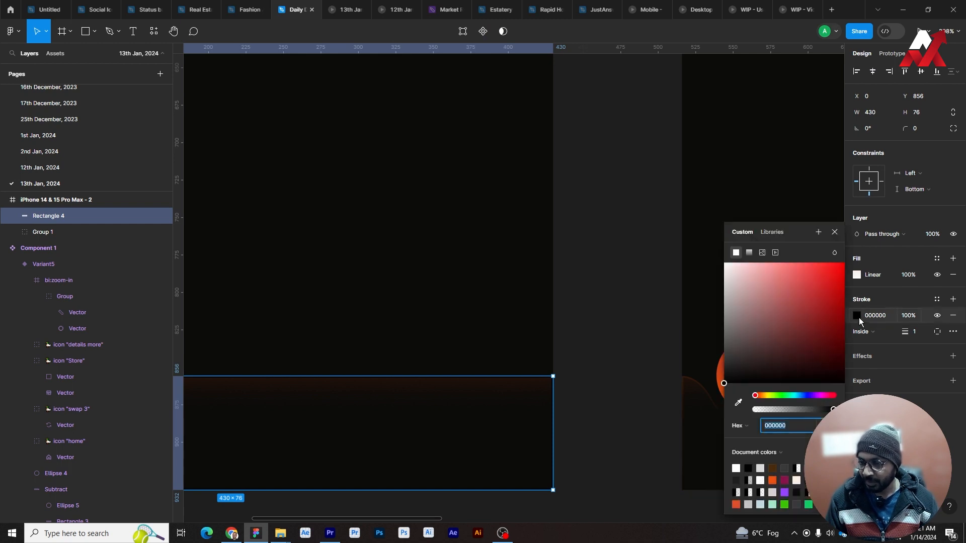
pyautogui.click(739, 404)
pyautogui.click(793, 87)
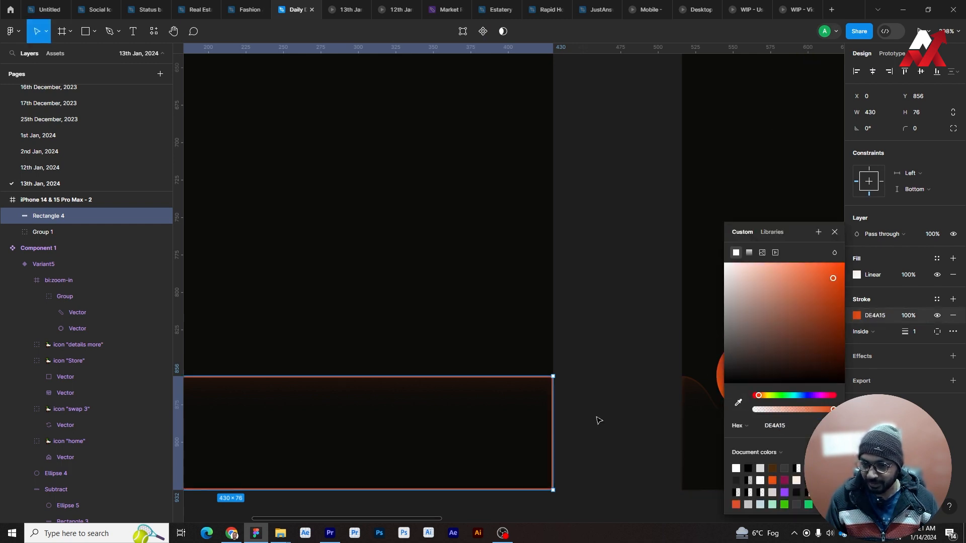
pyautogui.click(599, 420)
pyautogui.click(518, 415)
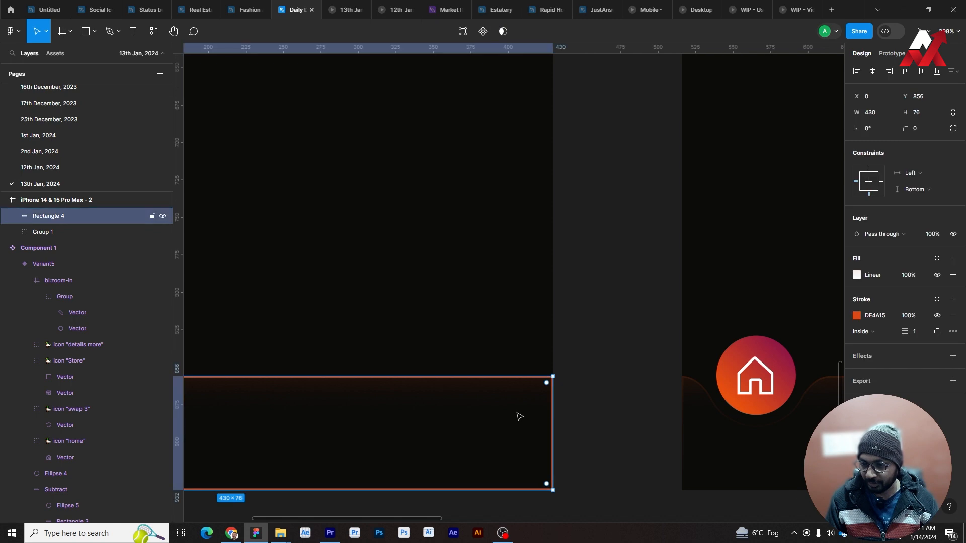
# Change the rectangle's stroke to a linear gradient and set its upper stop's opacity to 12%.
pyautogui.click(857, 316)
pyautogui.click(752, 253)
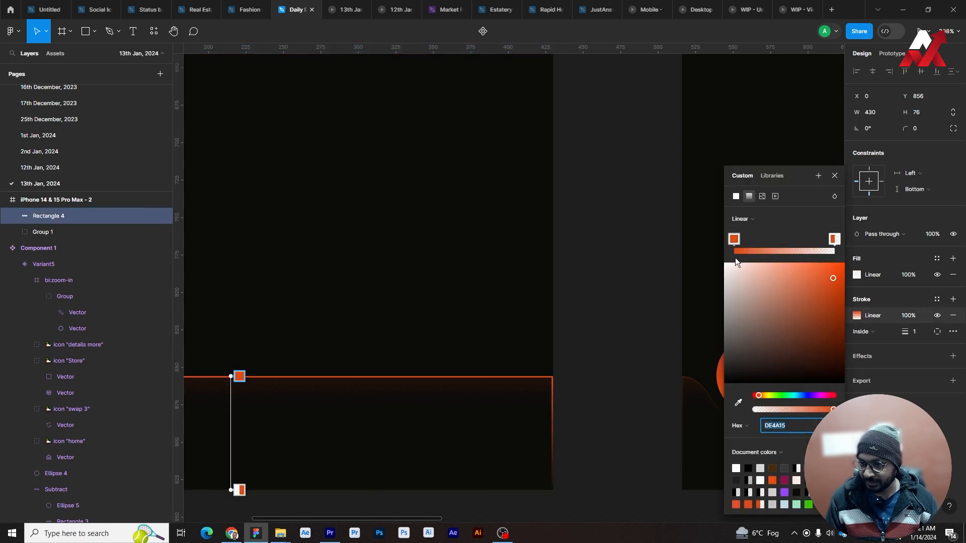
pyautogui.click(827, 426)
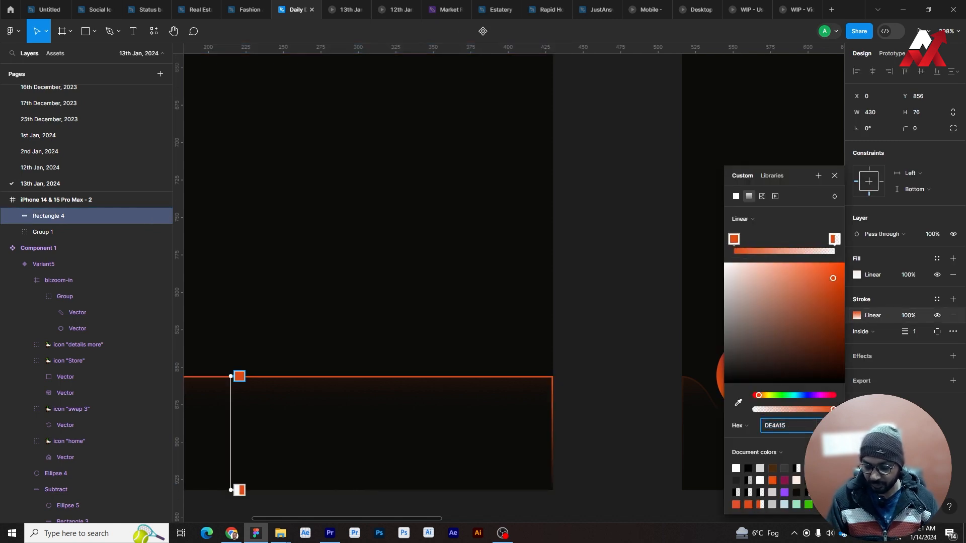
pyautogui.write('10')
pyautogui.press('Return')
pyautogui.click(827, 425)
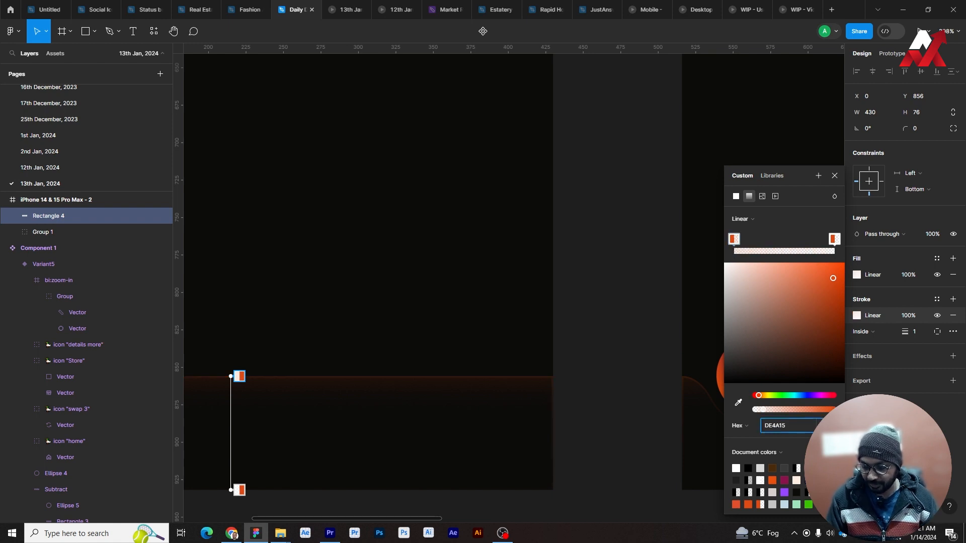
pyautogui.write('15')
pyautogui.press('Return')
pyautogui.click(827, 426)
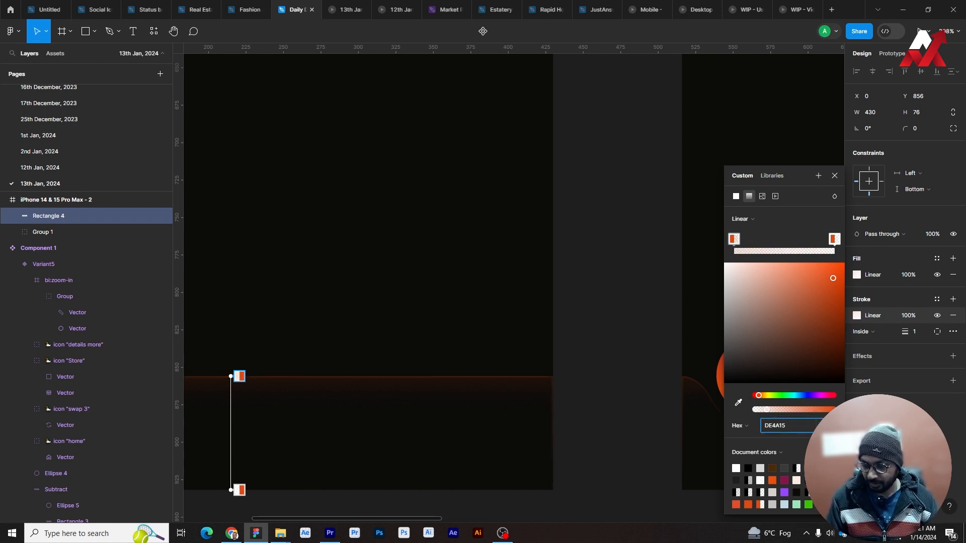
pyautogui.write('12')
pyautogui.press('Return')
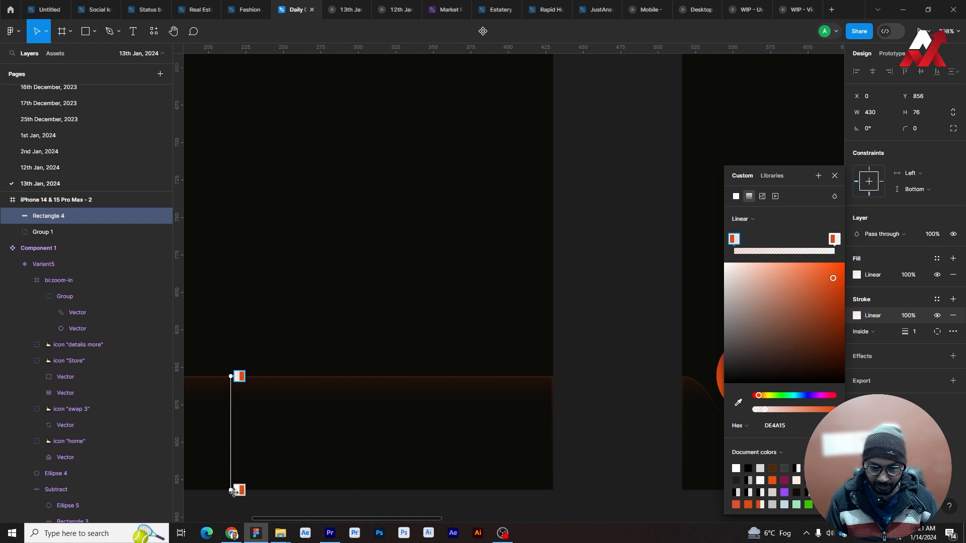
# Shorten the stroke gradient so it fades out slightly above the rectangle's middle, and finish editing the stroke.
pyautogui.moveTo(239, 491); pyautogui.dragTo(238, 426)
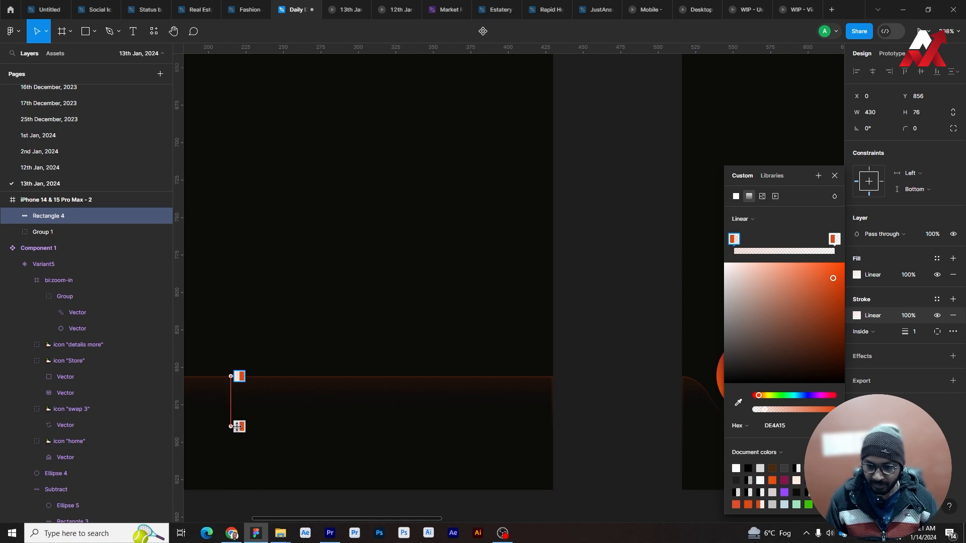
pyautogui.press('Escape')
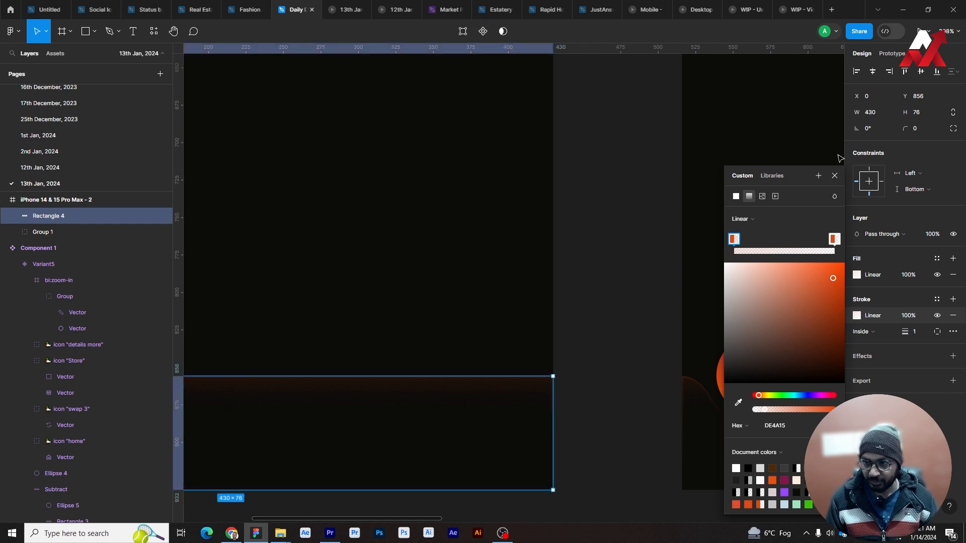
pyautogui.click(835, 175)
pyautogui.click(638, 356)
pyautogui.scroll(5, 516, 369)
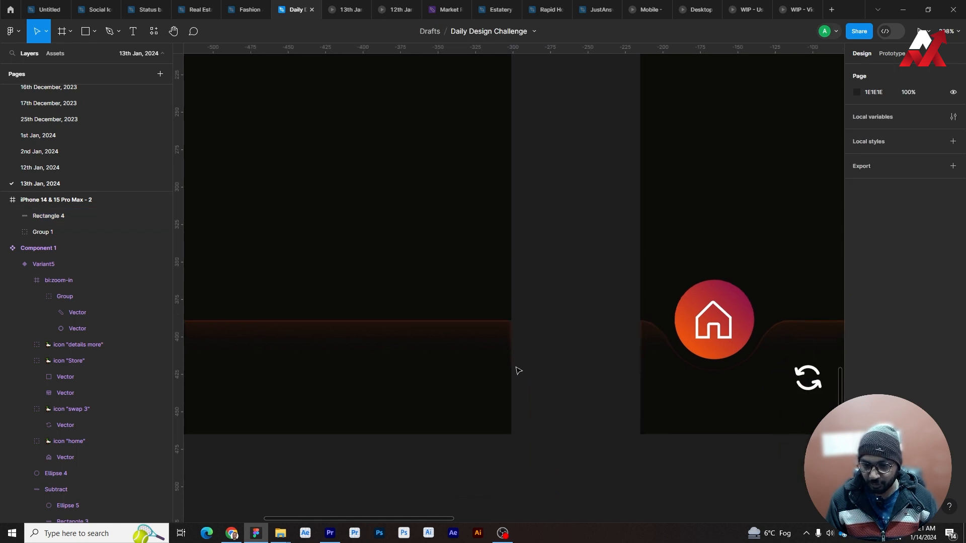
# Ungroup the row of five white icons in the middle of the first phone frame.
pyautogui.scroll(-10, 508, 407)
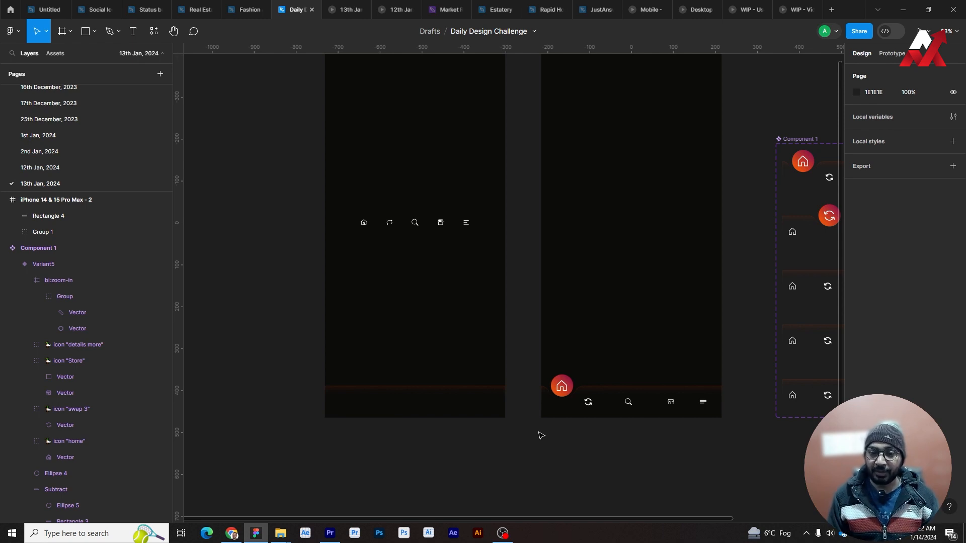
pyautogui.click(368, 227)
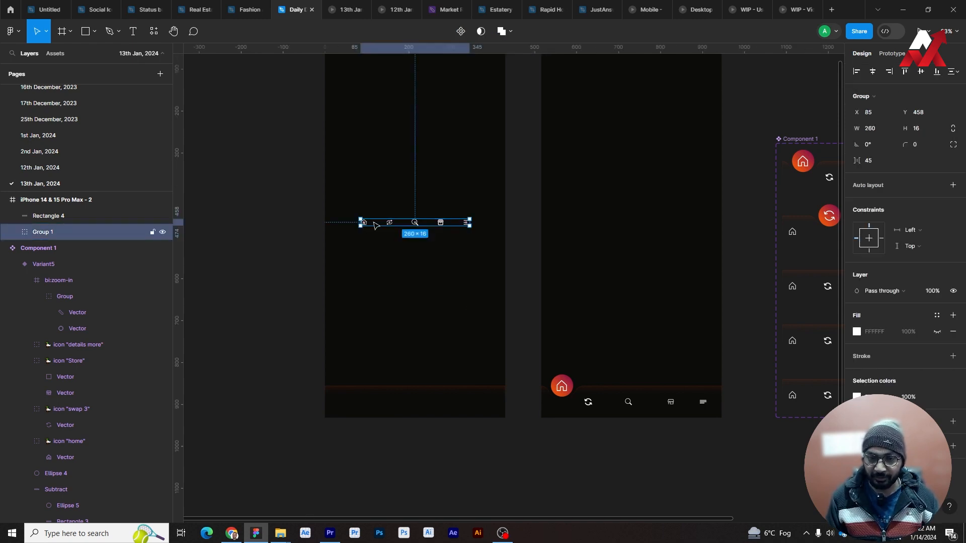
pyautogui.rightClick(422, 225)
pyautogui.click(455, 357)
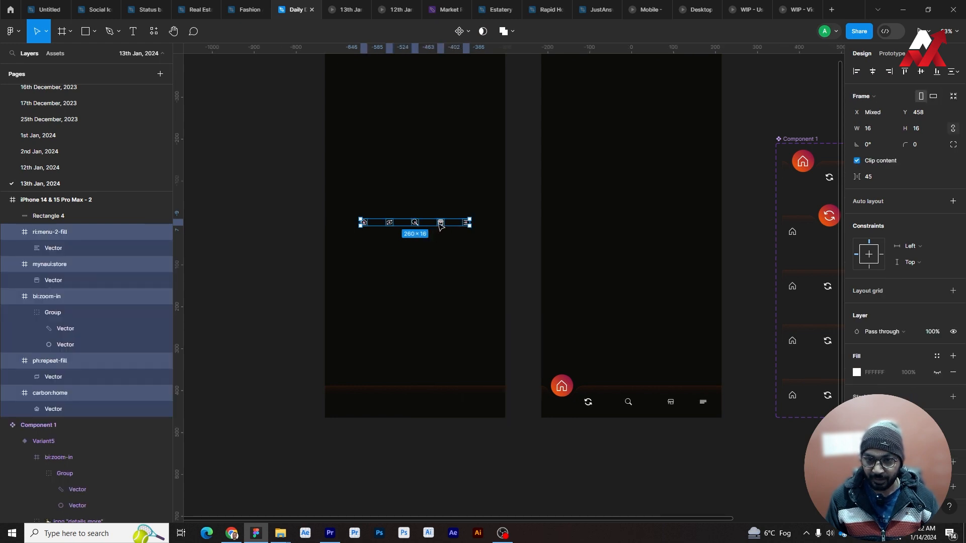
# Move the five icons straight down onto the bar and bring them in front of the bar rectangle.
pyautogui.moveTo(440, 226); pyautogui.dragTo(443, 406)
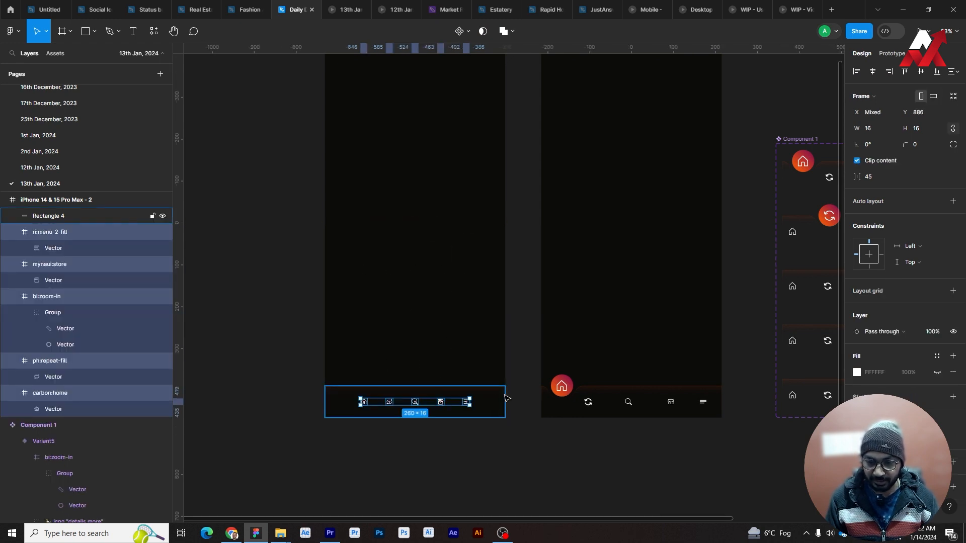
pyautogui.hotkey('ctrl', ']')
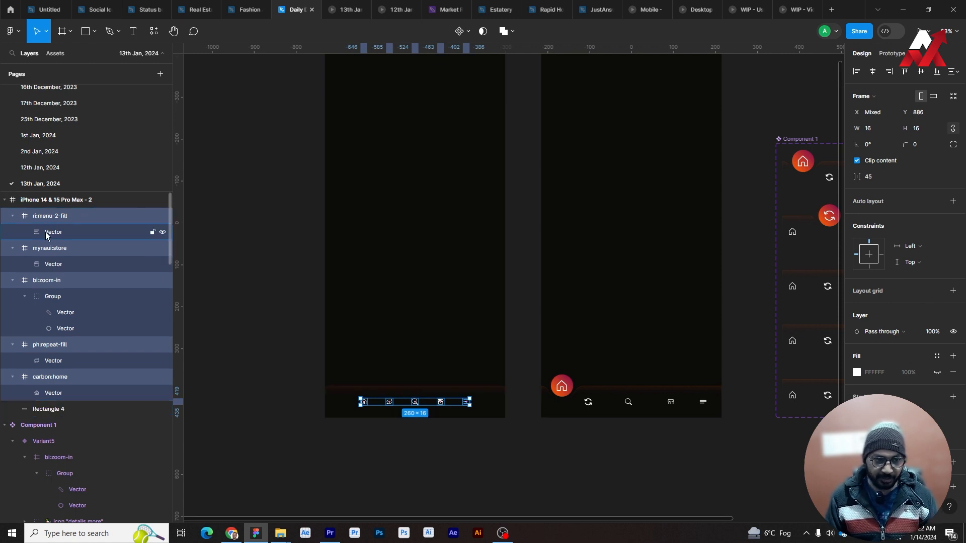
pyautogui.scroll(3, 440, 407)
pyautogui.click(524, 386)
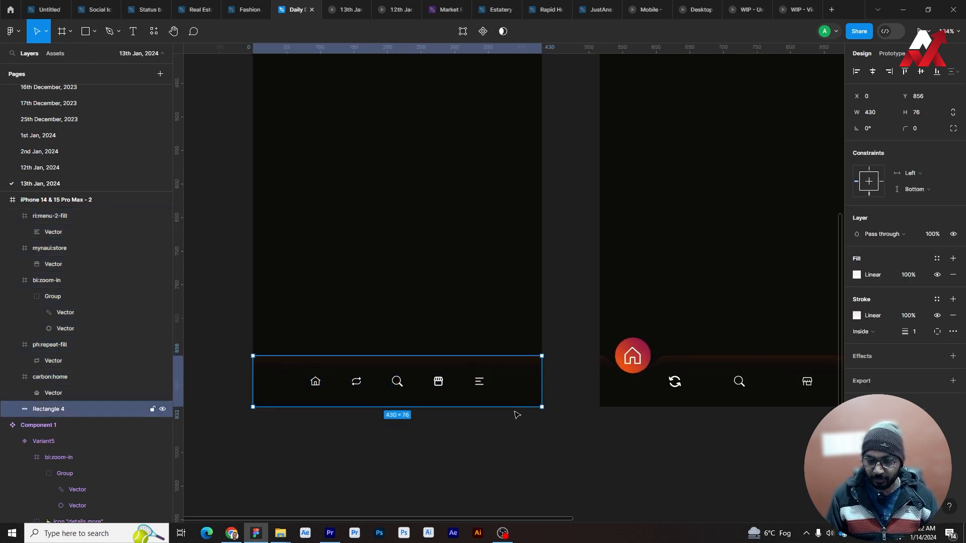
pyautogui.click(516, 432)
# Align the menu icon with the right edge of the bar rectangle.
pyautogui.click(479, 382)
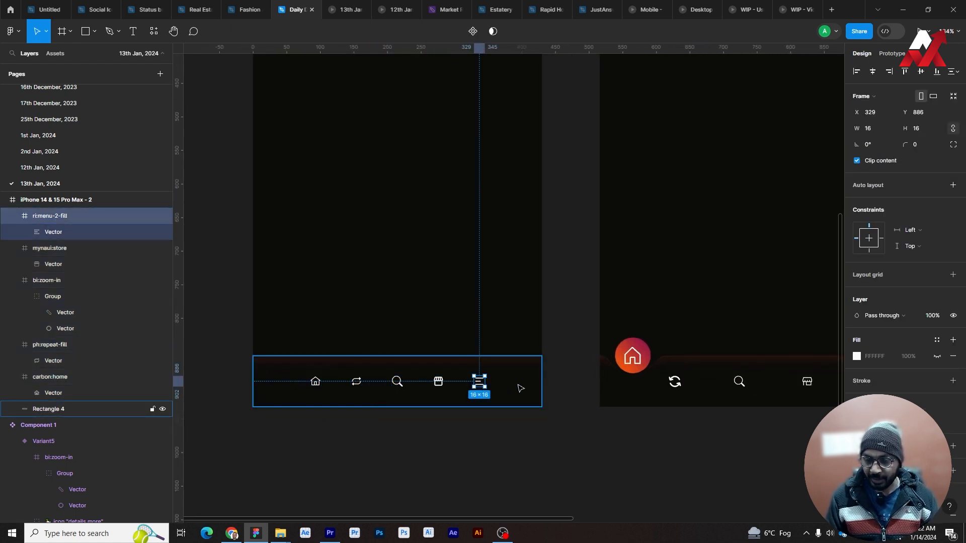
pyautogui.keyDown('shift'); pyautogui.click(520, 389); pyautogui.keyUp('shift')
pyautogui.click(889, 71)
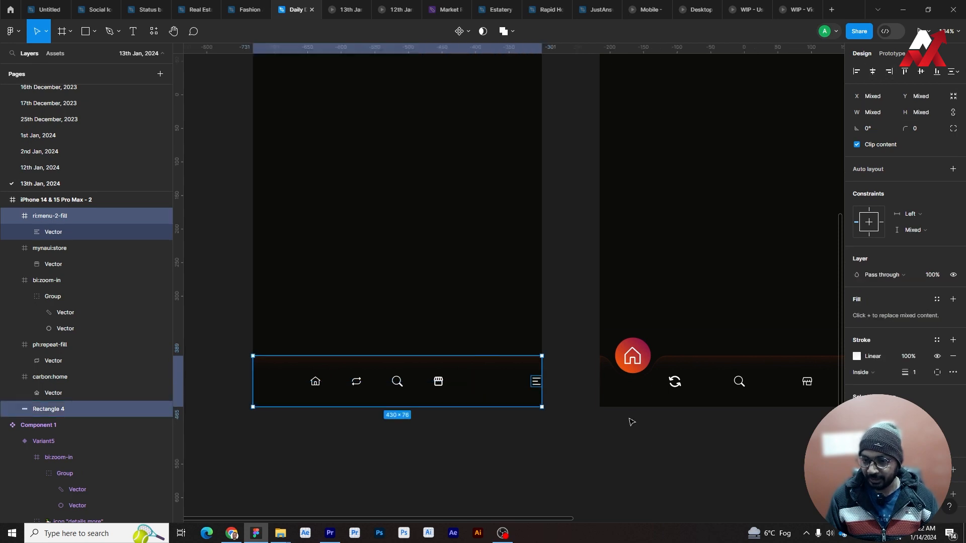
pyautogui.click(629, 419)
# Shift the menu icon 16 px inwards from the bar's right edge and check its spacing.
pyautogui.click(536, 383)
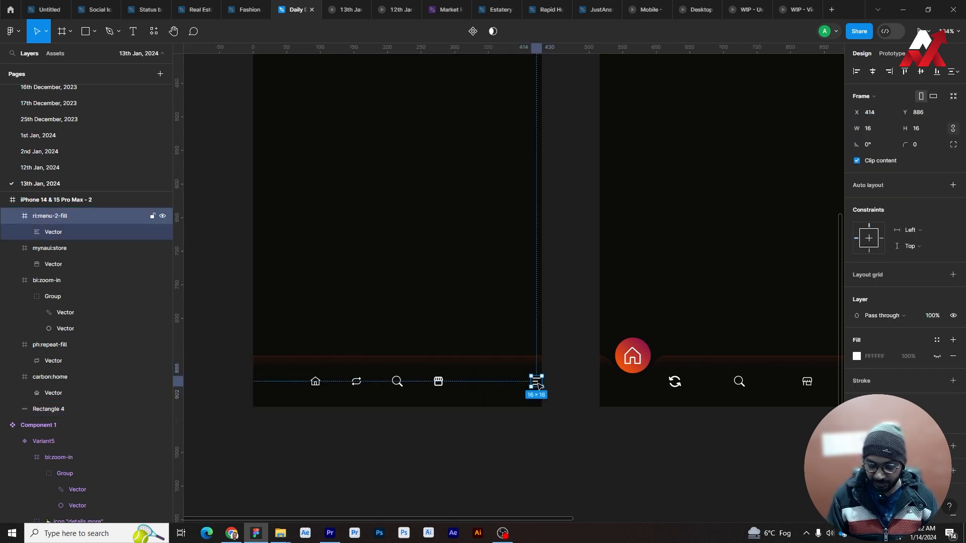
pyautogui.hotkey('shift', 'Left')
pyautogui.hotkey('shift', 'Left')
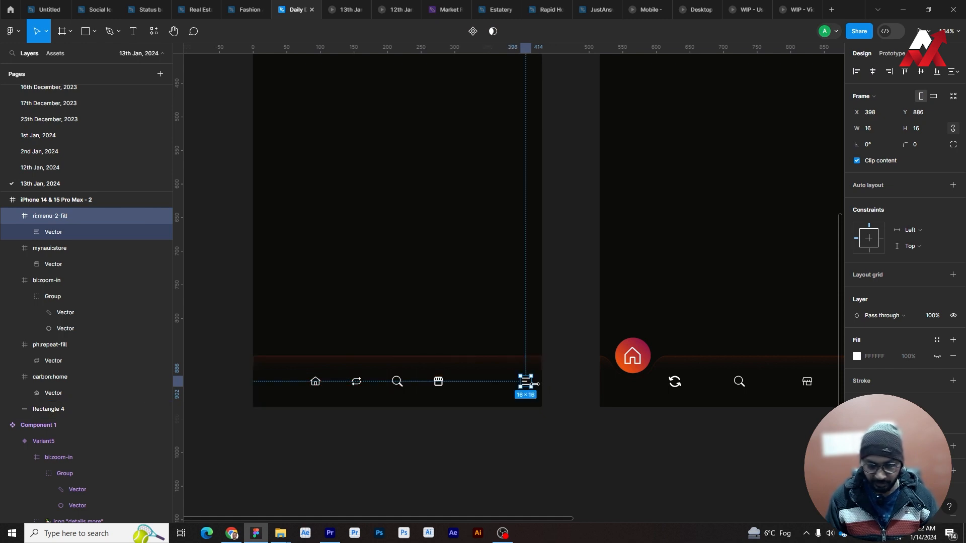
pyautogui.click(589, 446)
pyautogui.scroll(5, 530, 384)
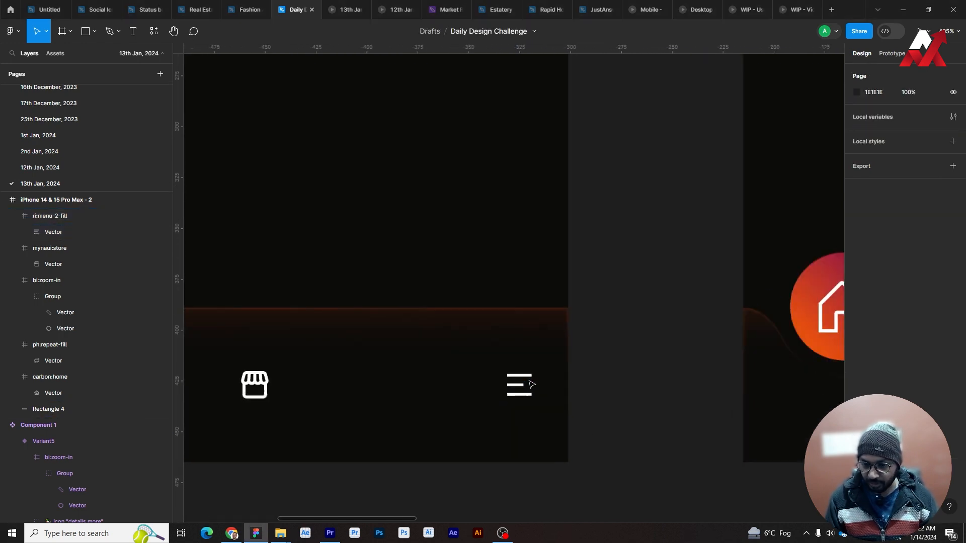
pyautogui.click(531, 384)
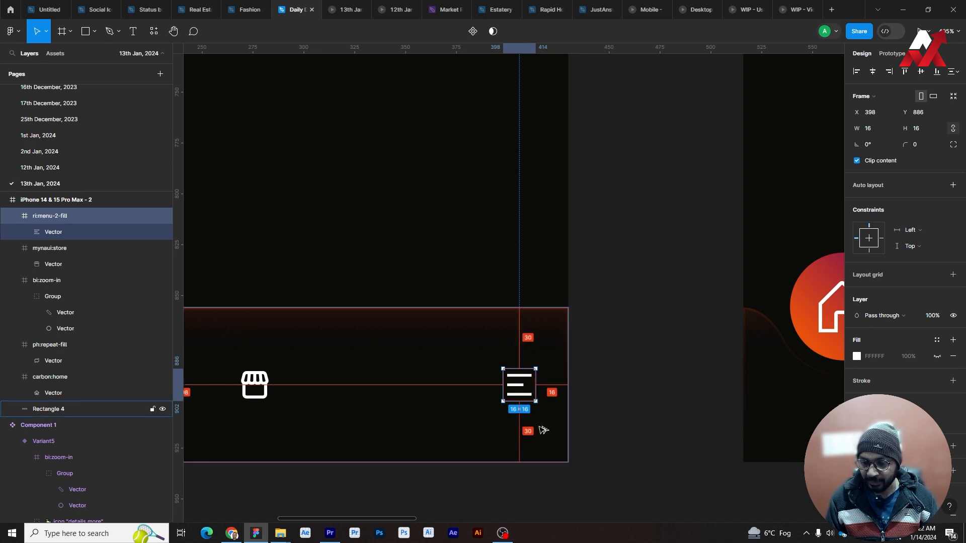
pyautogui.click(634, 426)
# Align the home icon to the frame's left edge, then shift it 16 px inwards and check its spacing.
pyautogui.scroll(-3, 633, 425)
pyautogui.moveTo(459, 426); pyautogui.dragTo(683, 406)
pyautogui.click(380, 378)
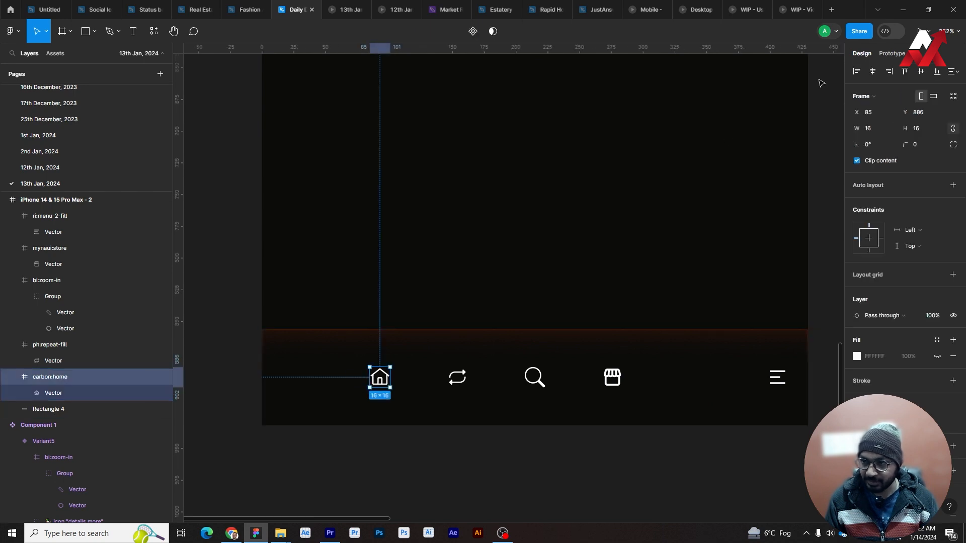
pyautogui.click(857, 72)
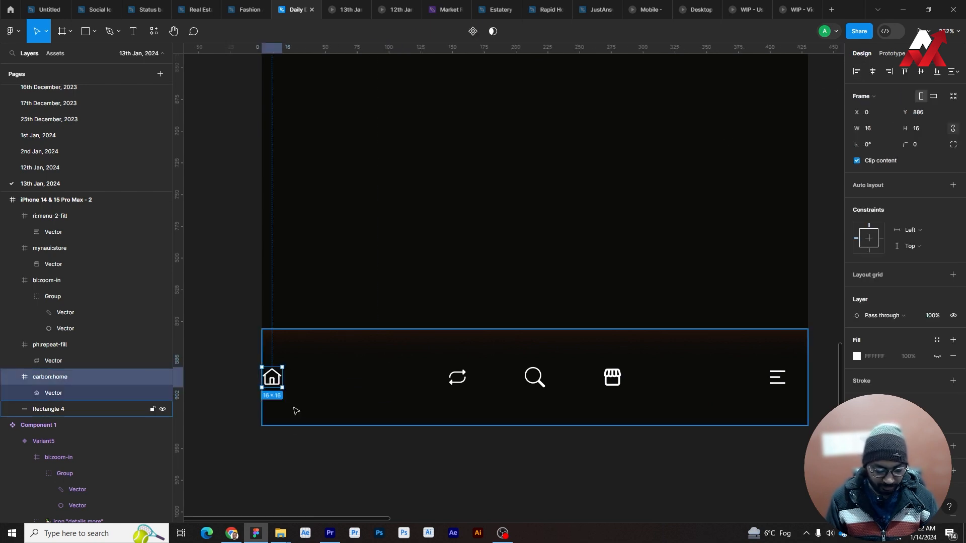
pyautogui.hotkey('shift', 'Right')
pyautogui.hotkey('shift', 'Right')
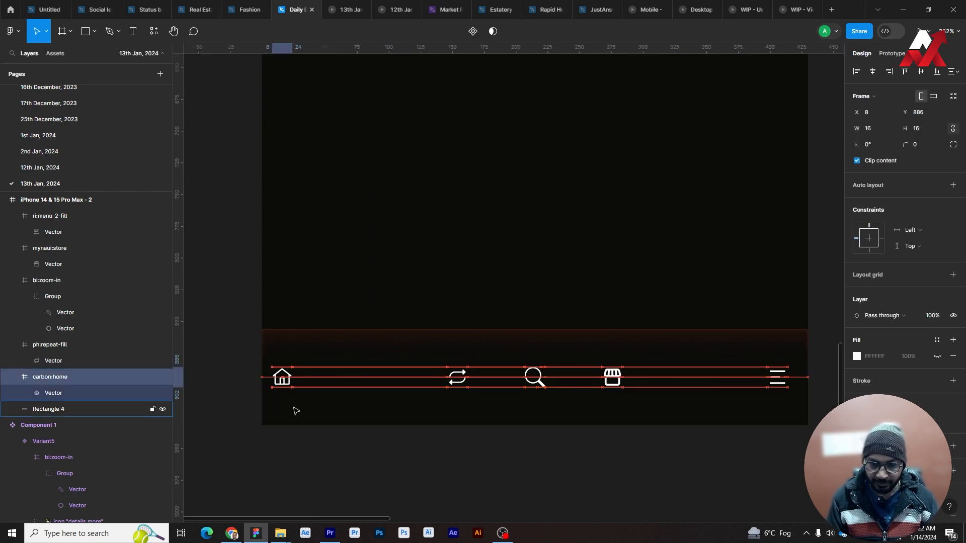
pyautogui.click(336, 462)
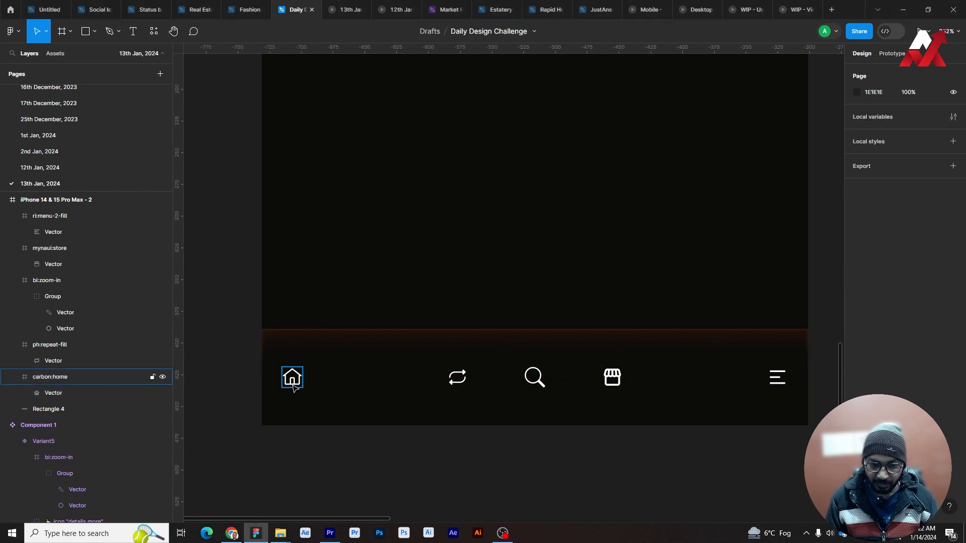
pyautogui.click(293, 386)
pyautogui.press('alt')
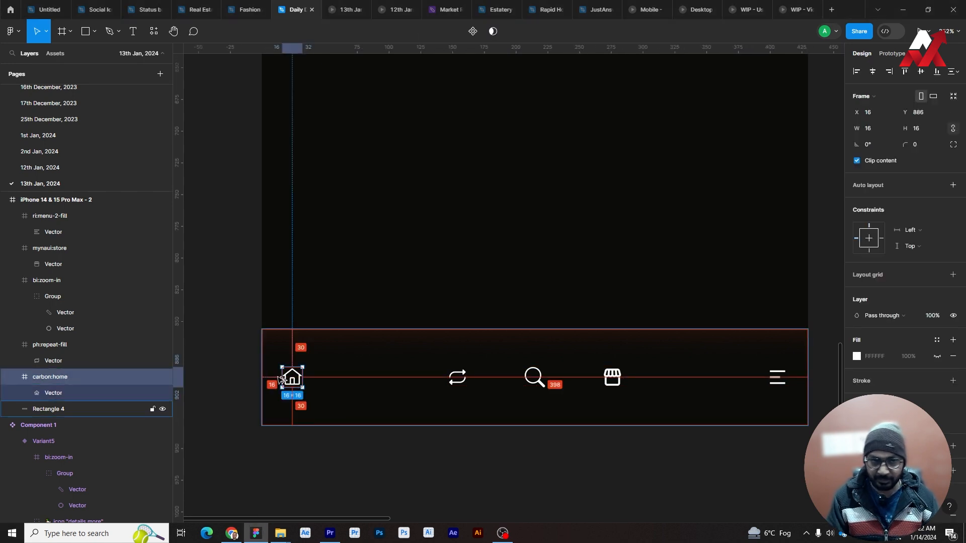
pyautogui.click(243, 215)
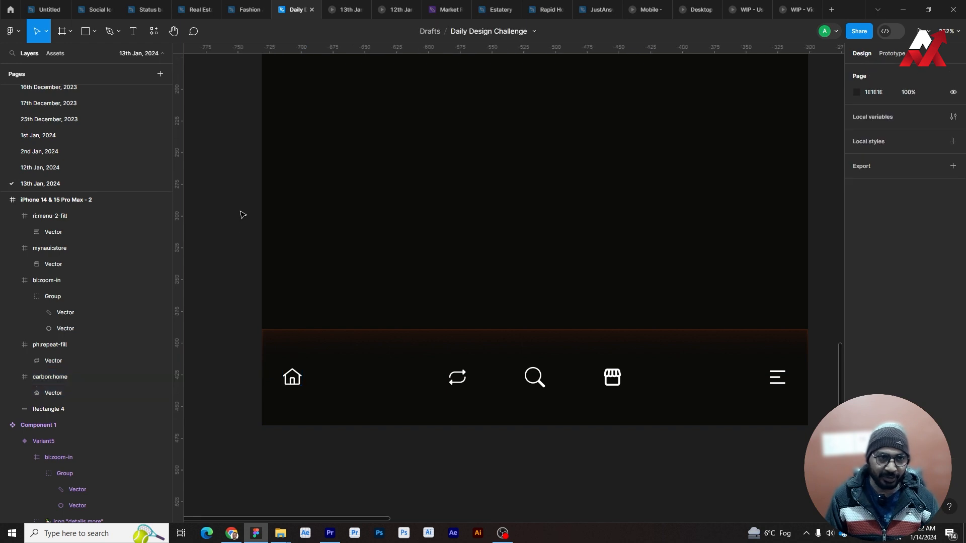
# Check the big nudge amount in the preferences.
pyautogui.click(15, 32)
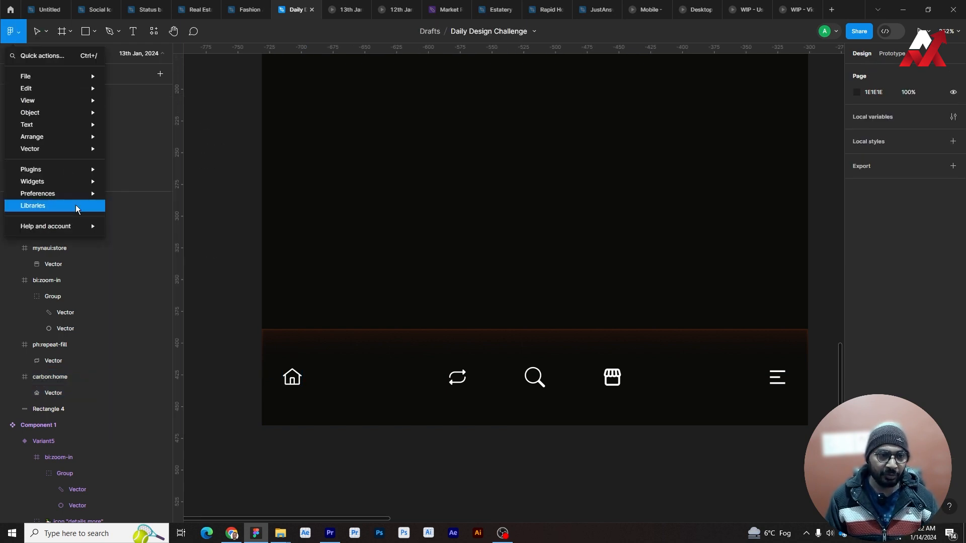
pyautogui.moveTo(69, 196)
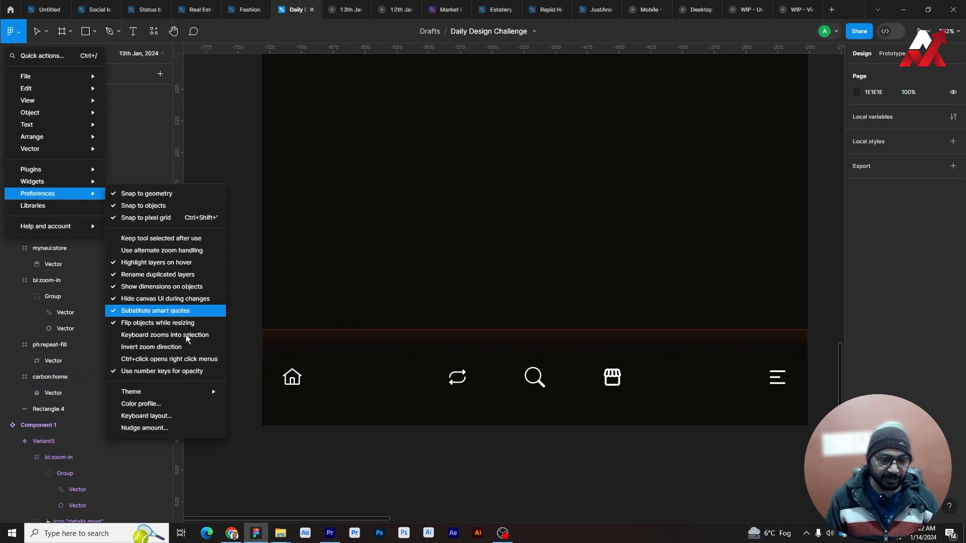
pyautogui.click(174, 431)
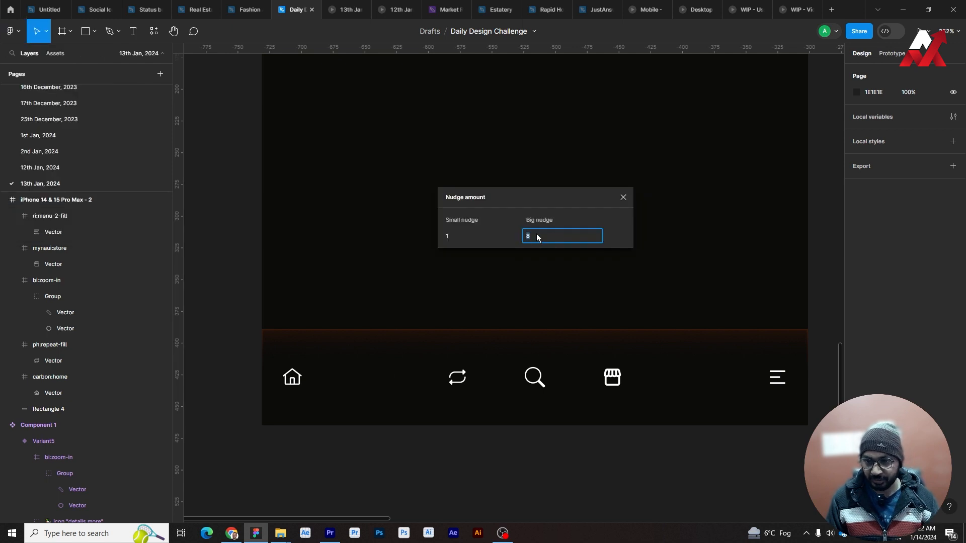
pyautogui.click(622, 199)
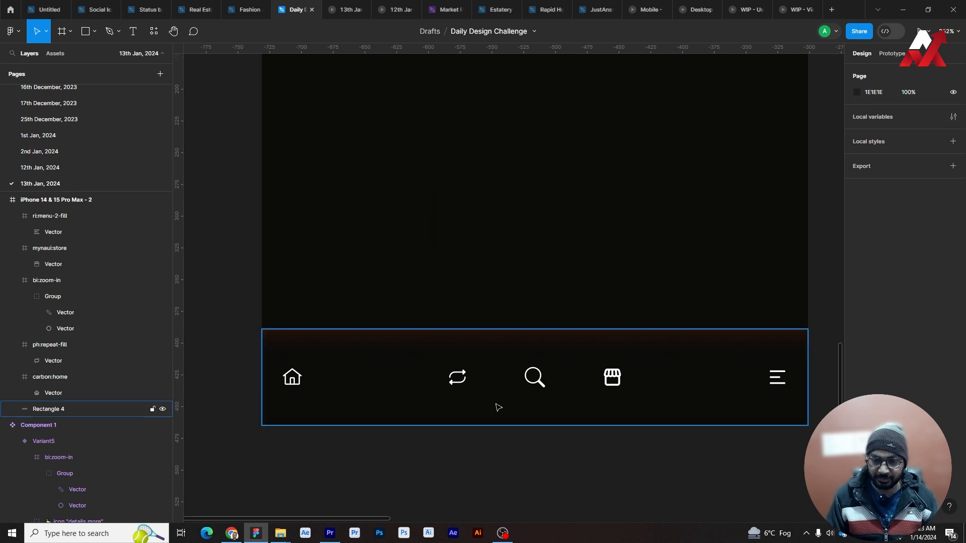
# Distribute all five icons on the bar with equal horizontal spacing.
pyautogui.click(291, 386)
pyautogui.keyDown('shift'); pyautogui.click(456, 384); pyautogui.keyUp('shift')
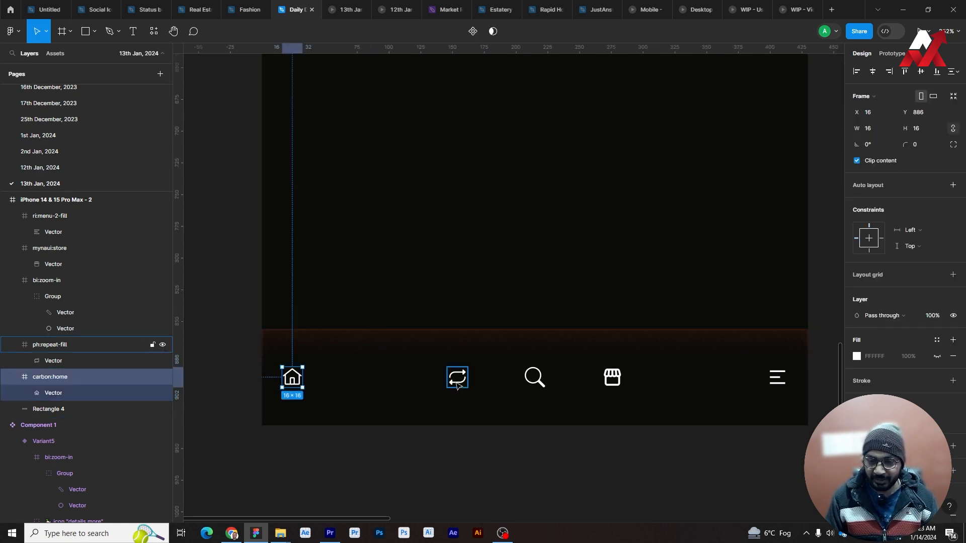
pyautogui.keyDown('shift'); pyautogui.click(535, 377); pyautogui.keyUp('shift')
pyautogui.keyDown('shift'); pyautogui.click(612, 377); pyautogui.keyUp('shift')
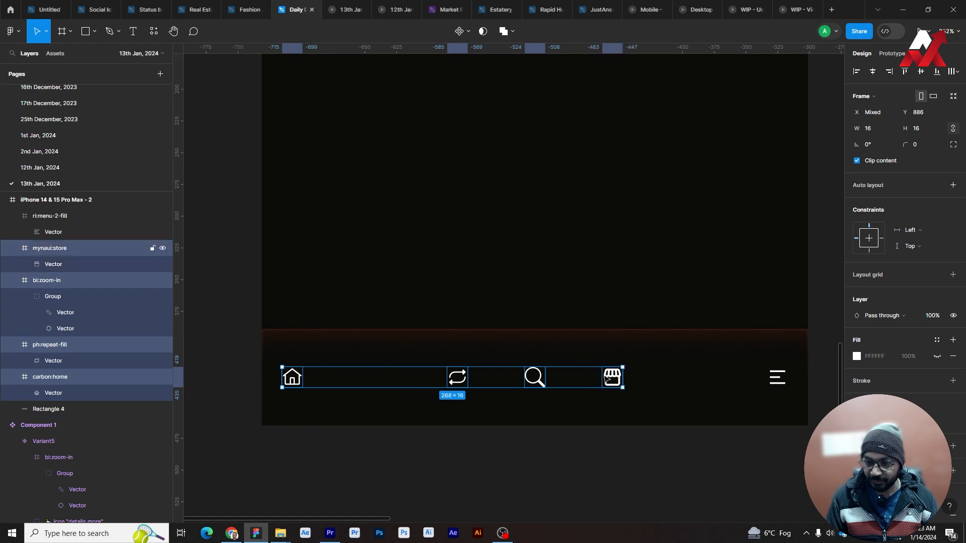
pyautogui.keyDown('shift'); pyautogui.click(778, 378); pyautogui.keyUp('shift')
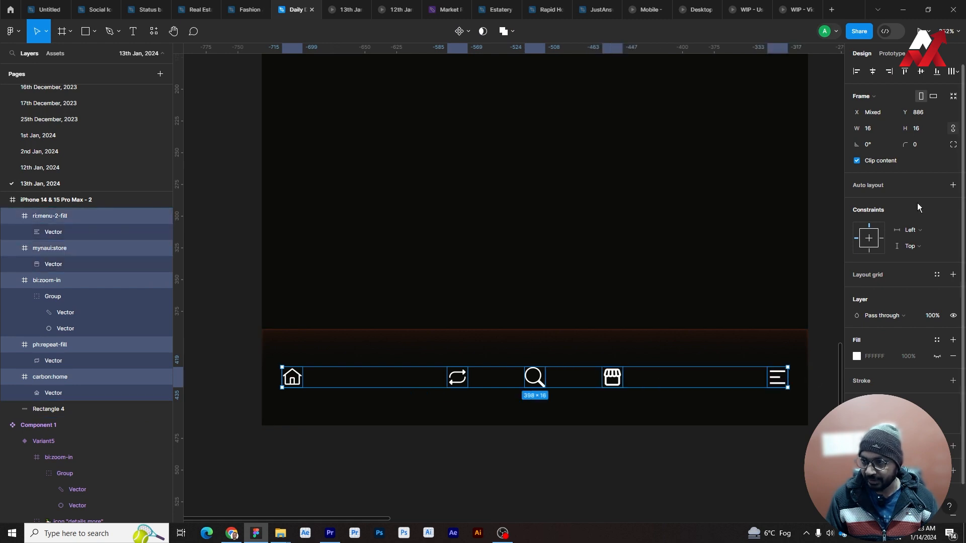
pyautogui.click(953, 70)
pyautogui.click(883, 116)
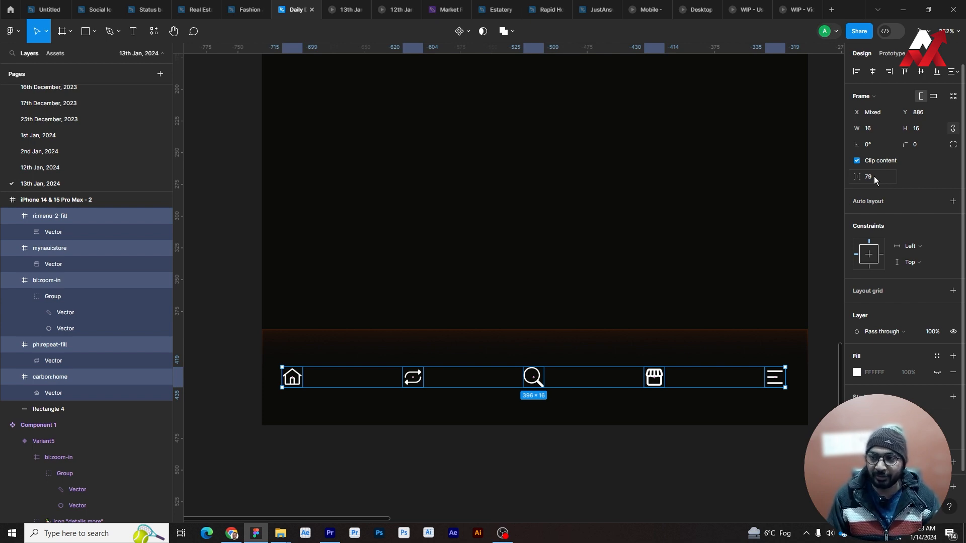
pyautogui.click(690, 464)
# Check the size of the gradient circle behind the home icon in the second phone frame.
pyautogui.scroll(-5, 464, 434)
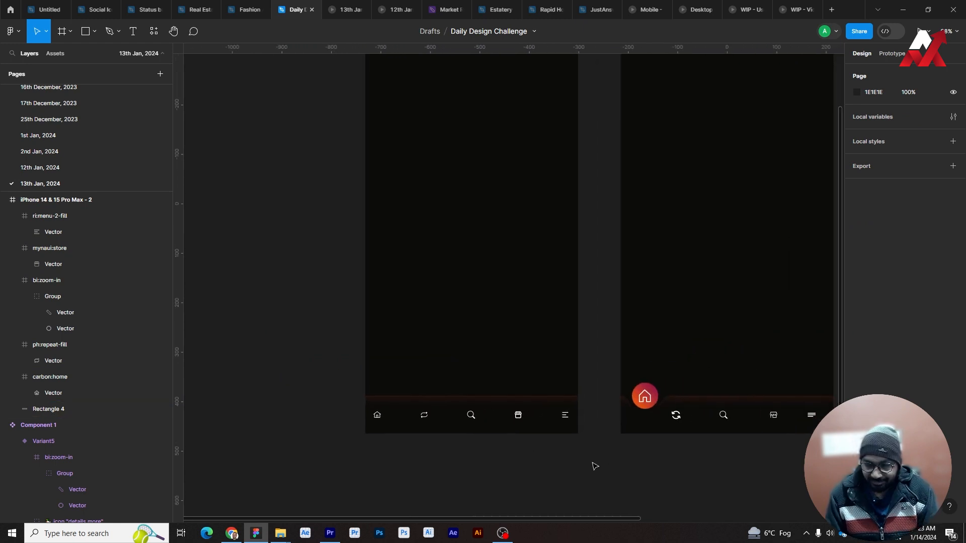
pyautogui.moveTo(595, 466); pyautogui.dragTo(494, 468)
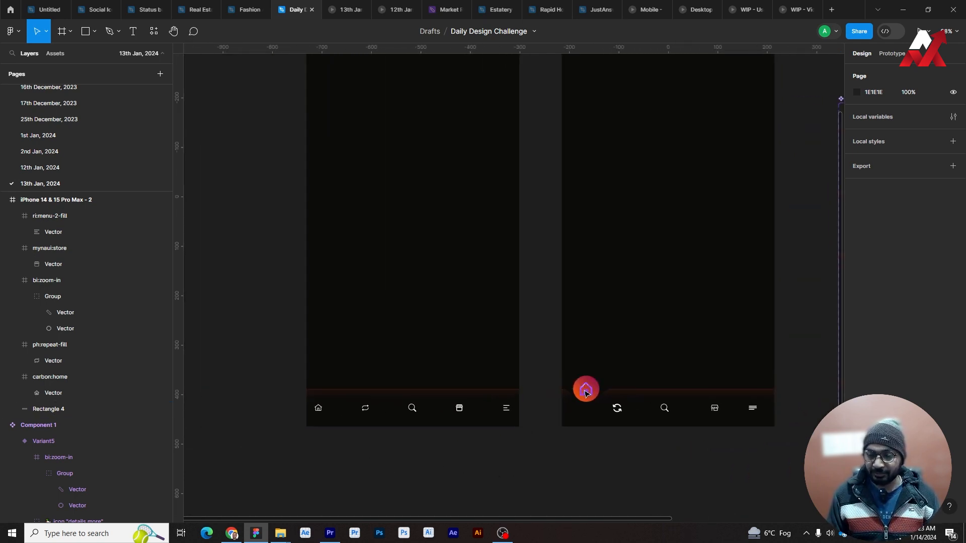
pyautogui.scroll(4, 590, 392)
pyautogui.scroll(1, 594, 393)
pyautogui.keyDown('ctrl'); pyautogui.click(605, 385); pyautogui.keyUp('ctrl')
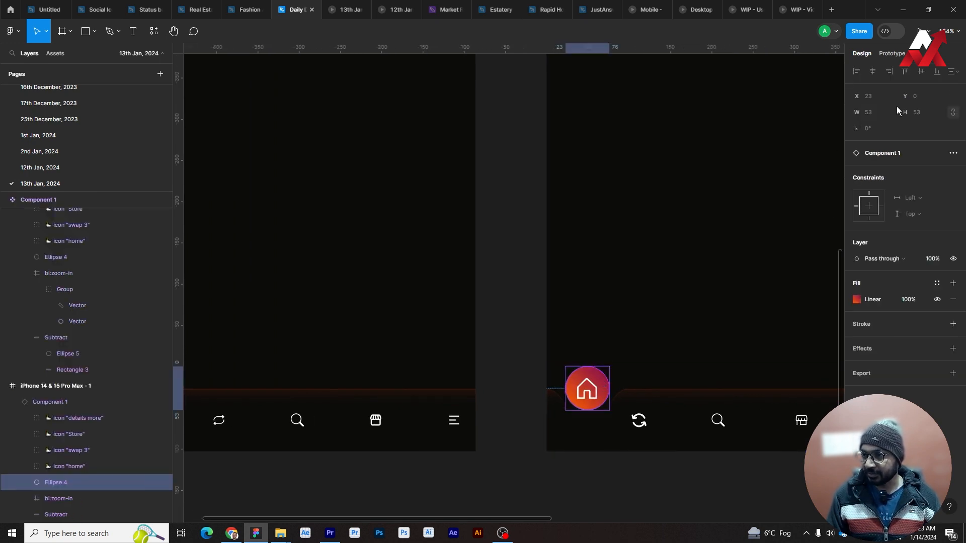
pyautogui.click(521, 438)
pyautogui.moveTo(520, 438); pyautogui.dragTo(627, 410)
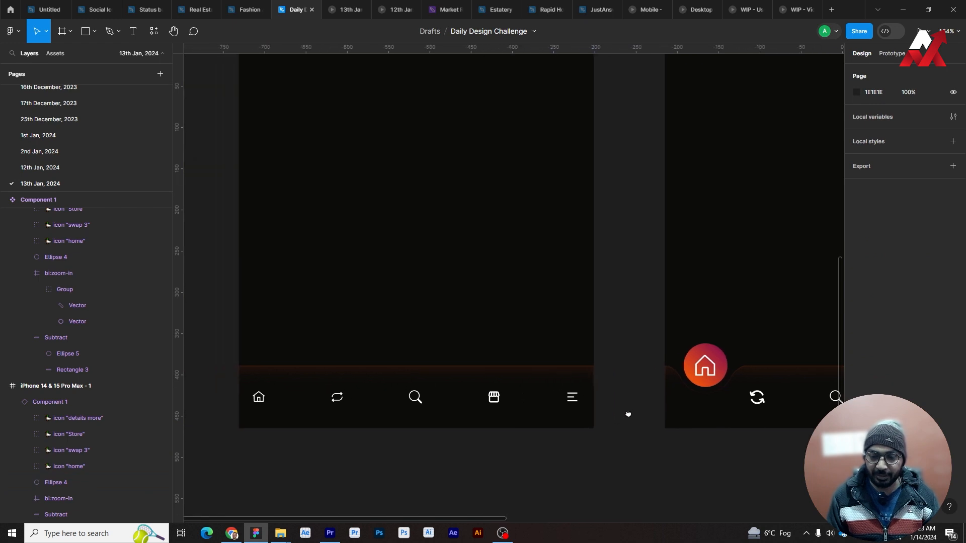
# Draw a circle overlapping the bar's upper edge near the search icon, set its size to 52 × 52, and keep it selected.
pyautogui.click(89, 35)
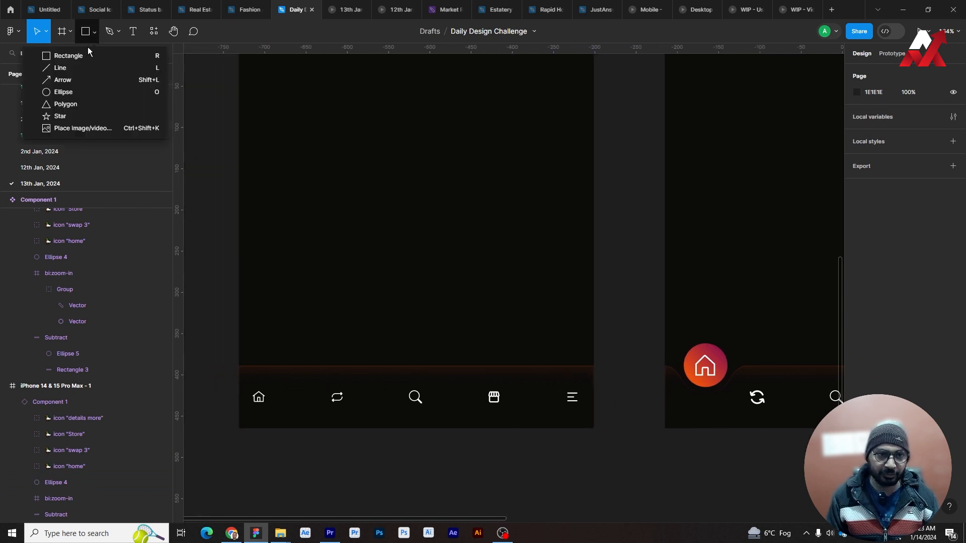
pyautogui.click(78, 93)
pyautogui.moveTo(372, 324); pyautogui.dragTo(430, 383)
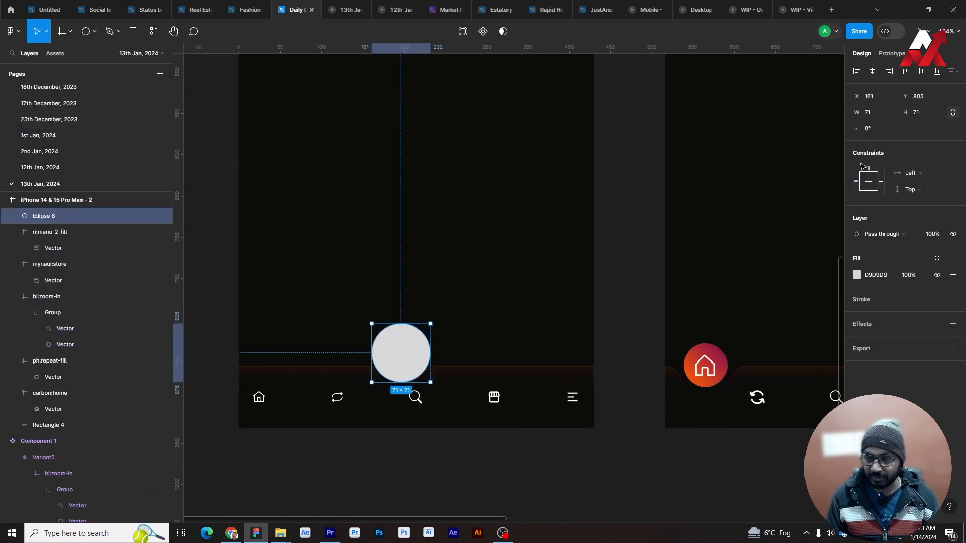
pyautogui.click(876, 112)
pyautogui.write('52')
pyautogui.press('Return')
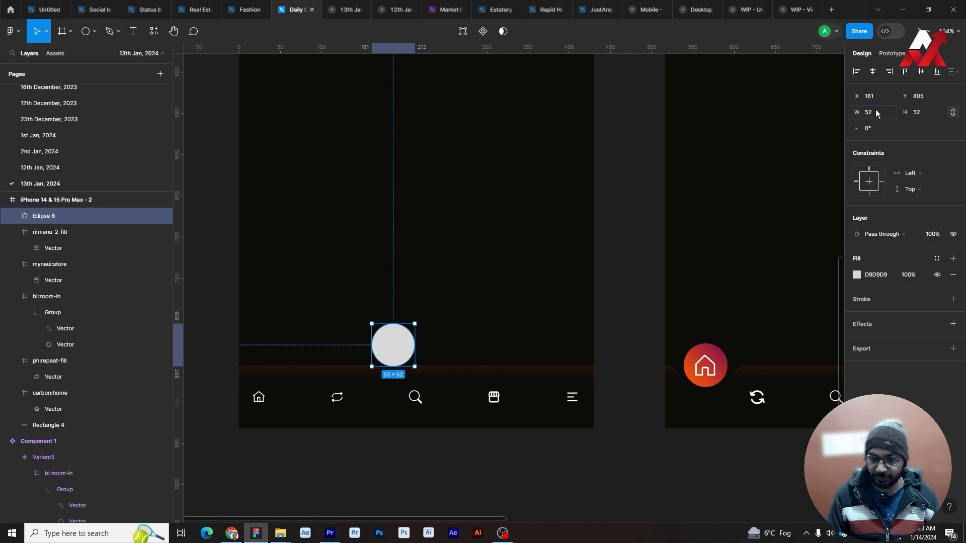
pyautogui.click(472, 362)
pyautogui.click(398, 348)
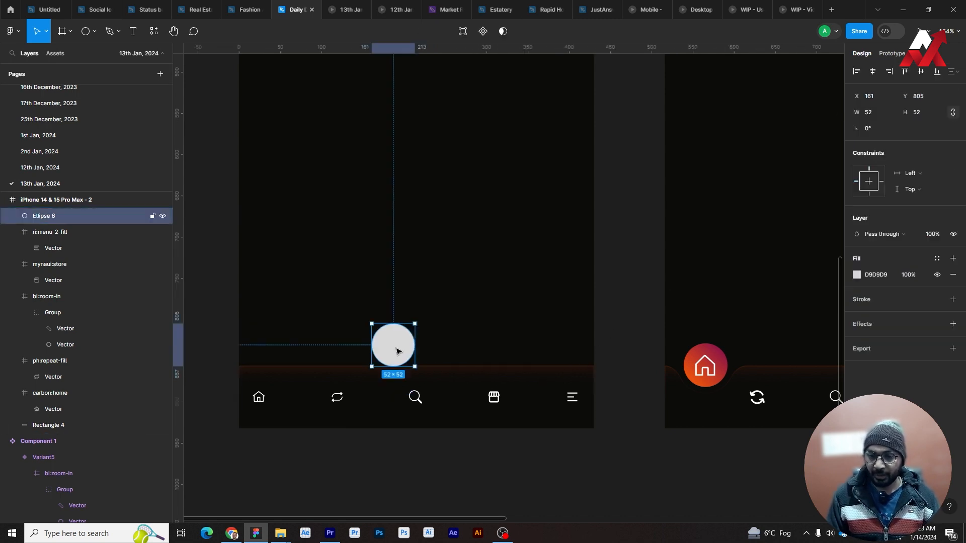
pyautogui.moveTo(526, 368); pyautogui.dragTo(470, 348)
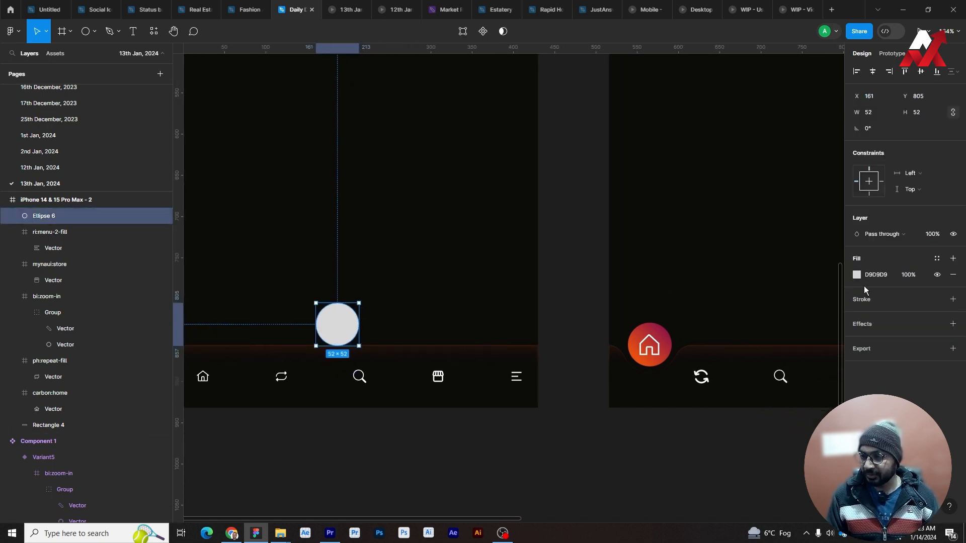
# Change the circle's fill to a linear gradient and tilt its axis so it runs from the upper right to the lower left.
pyautogui.click(937, 258)
pyautogui.click(857, 274)
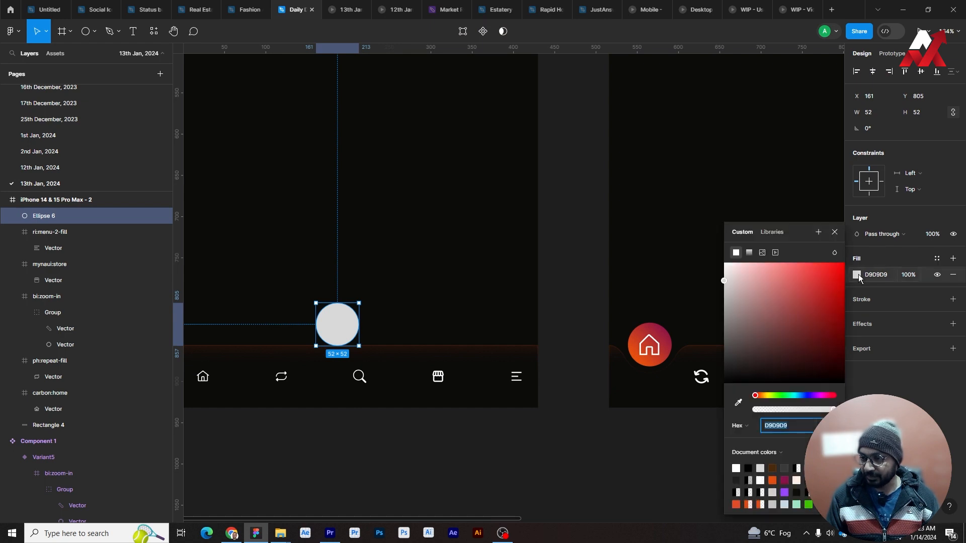
pyautogui.click(749, 253)
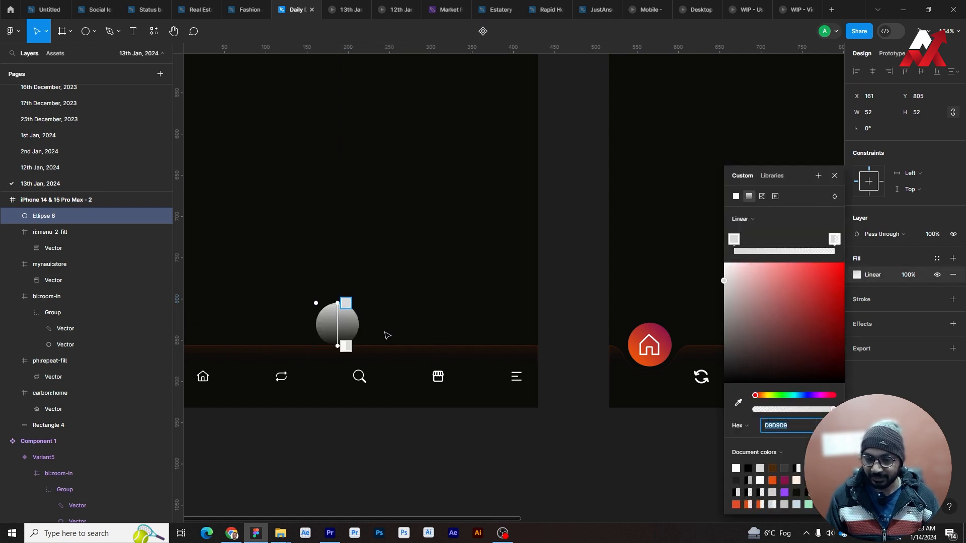
pyautogui.moveTo(332, 349); pyautogui.dragTo(328, 347)
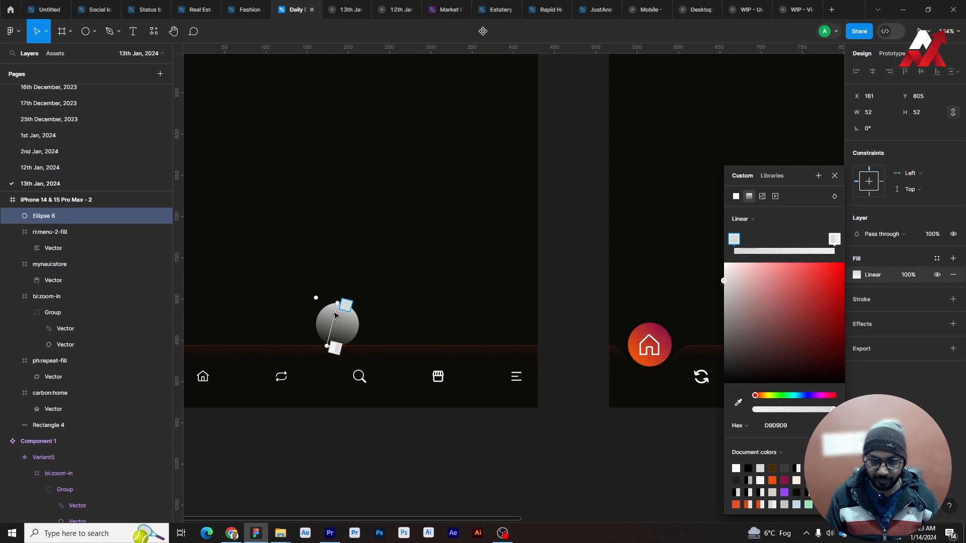
pyautogui.moveTo(340, 304); pyautogui.dragTo(351, 304)
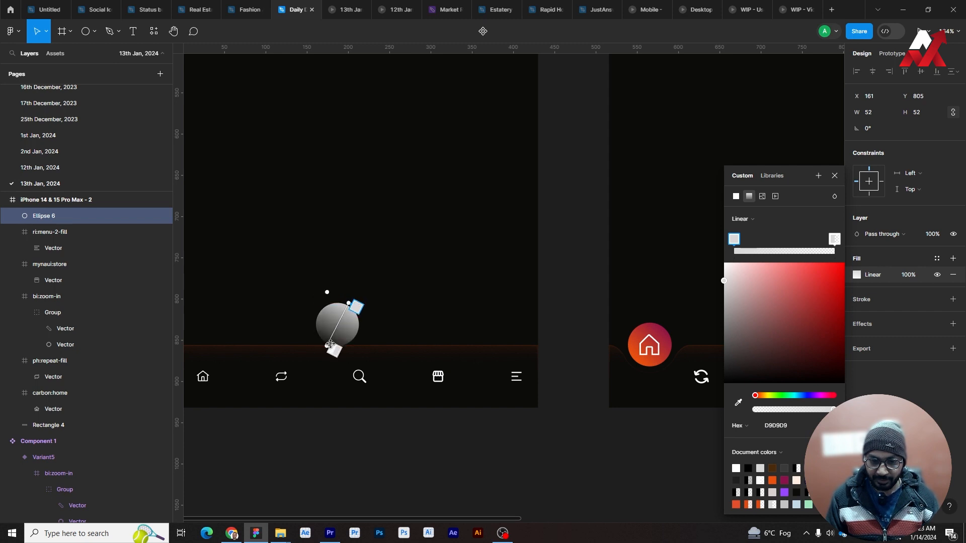
# Sample the gradient stops from the home icon's circle: magenta 961A42 for the upper stop and orange E75010 for the lower one, and deselect.
pyautogui.click(739, 403)
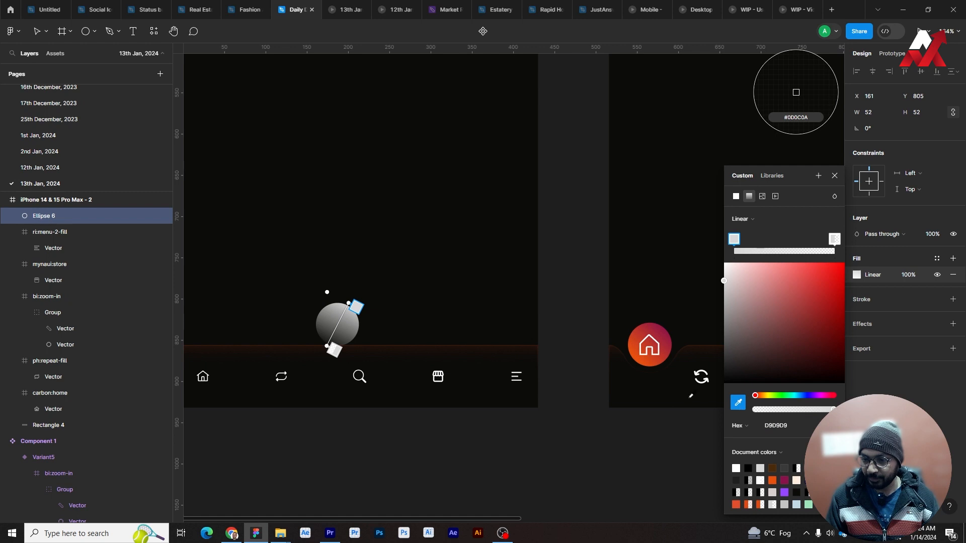
pyautogui.click(641, 356)
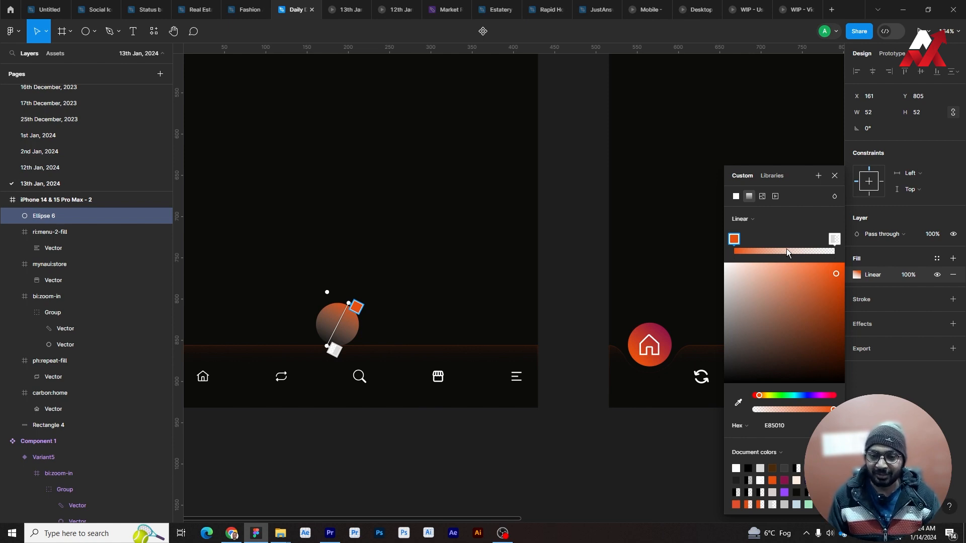
pyautogui.click(335, 350)
pyautogui.click(738, 403)
pyautogui.click(642, 356)
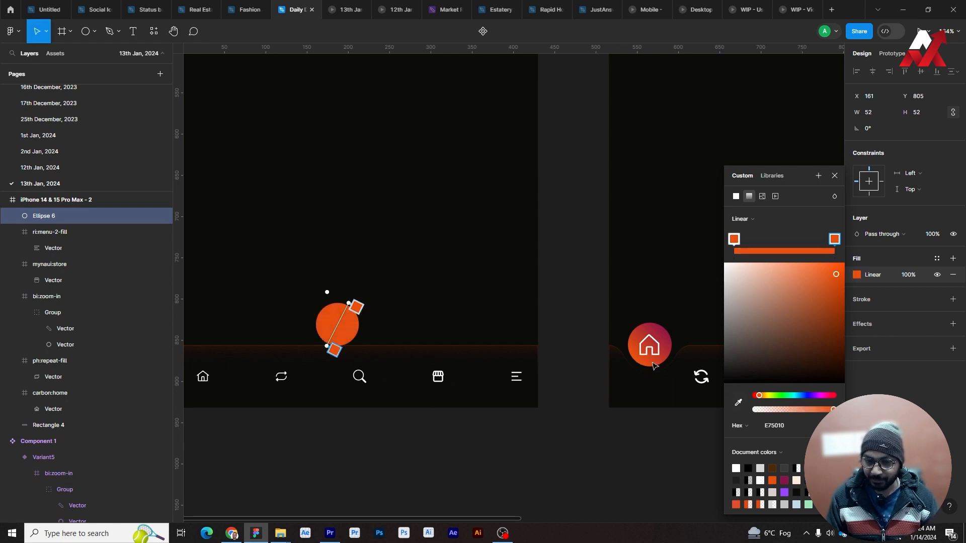
pyautogui.click(357, 306)
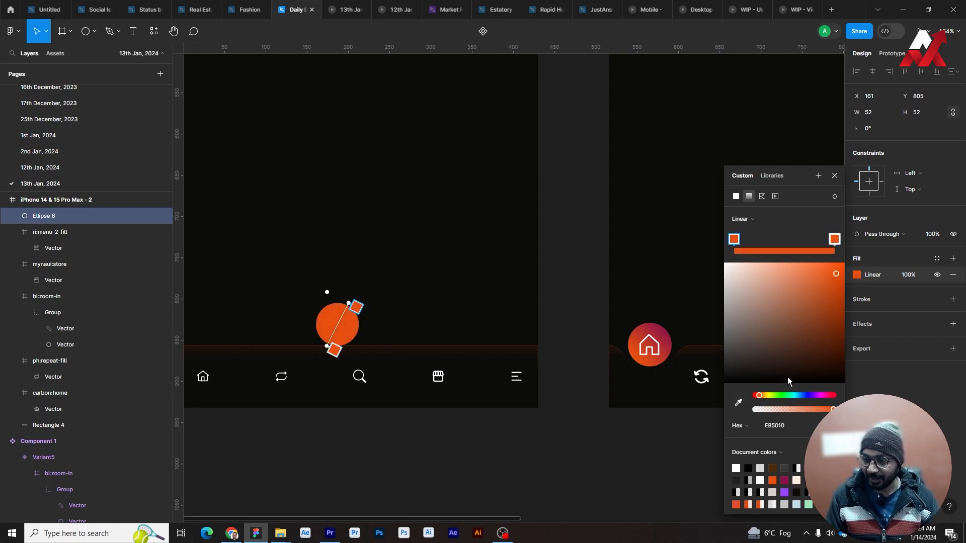
pyautogui.click(738, 402)
pyautogui.click(635, 336)
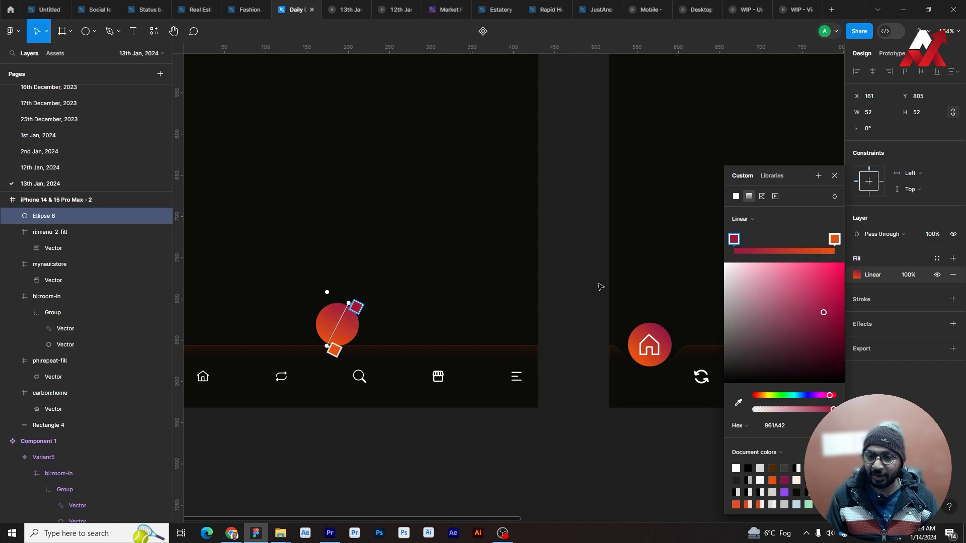
pyautogui.click(600, 287)
pyautogui.click(601, 285)
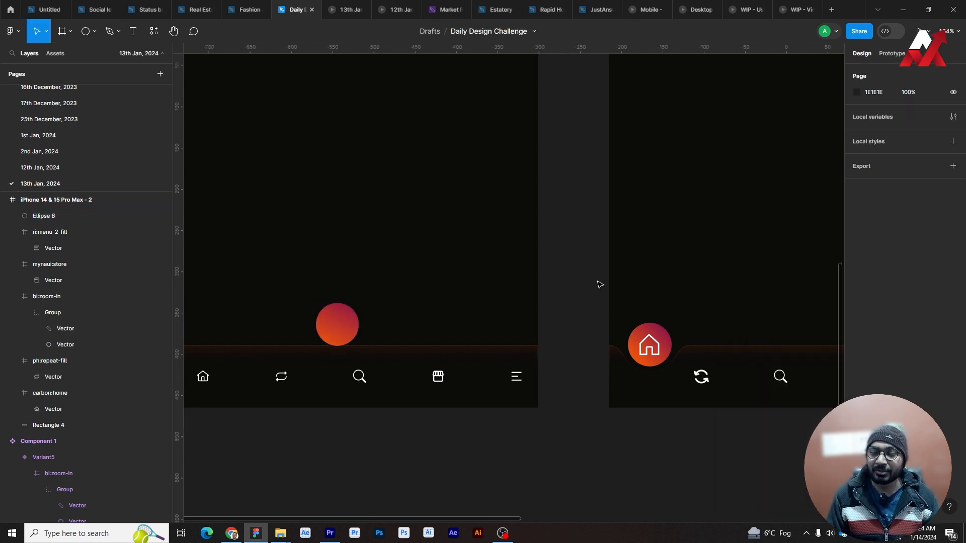
# Centre the gradient circle horizontally in the frame at X 189 and move it down to Y 830, across the bar's upper edge.
pyautogui.moveTo(421, 388); pyautogui.dragTo(475, 358)
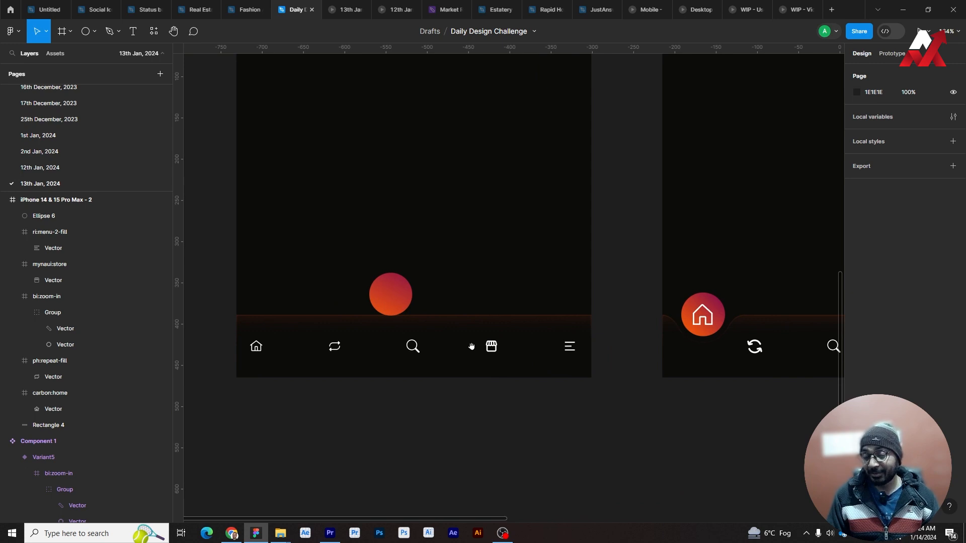
pyautogui.click(394, 305)
pyautogui.click(394, 306)
pyautogui.click(873, 71)
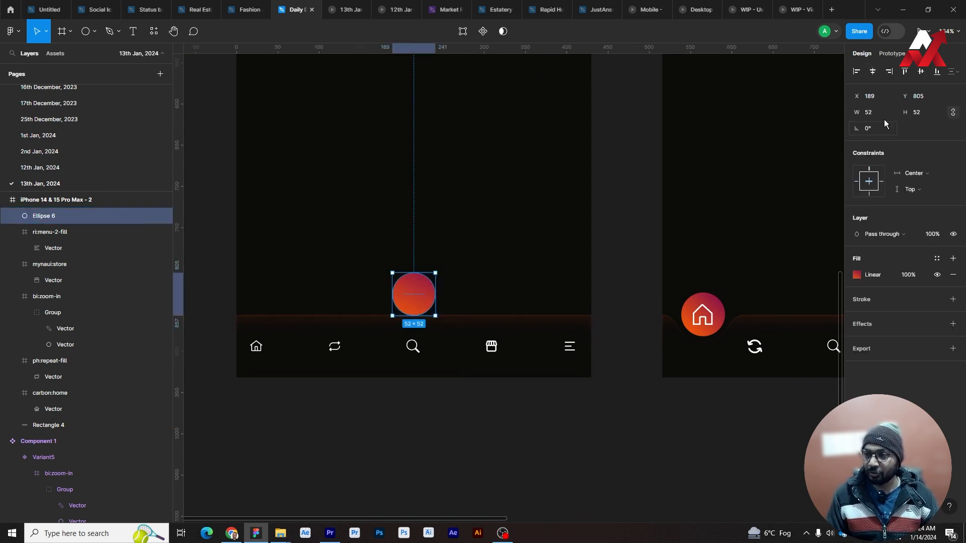
pyautogui.scroll(2, 420, 286)
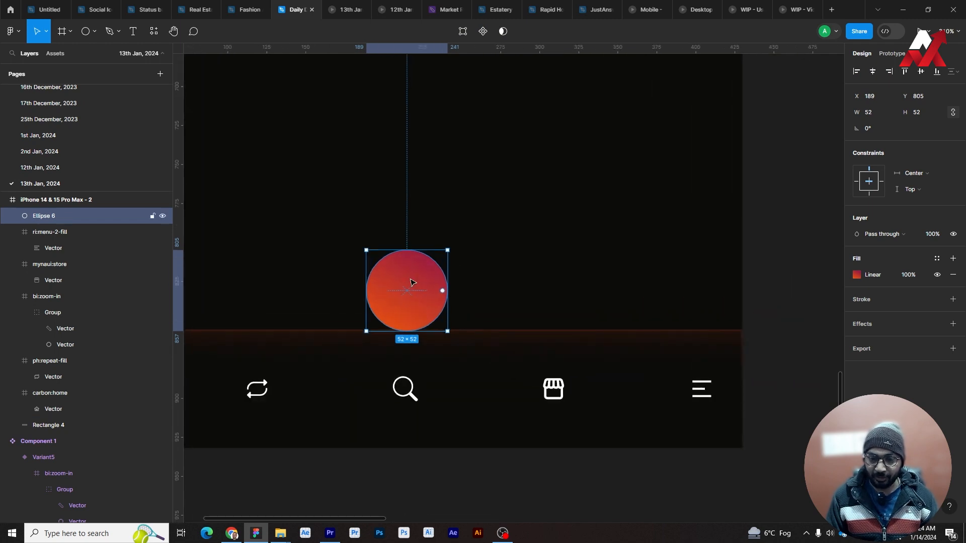
pyautogui.moveTo(413, 280); pyautogui.dragTo(411, 324)
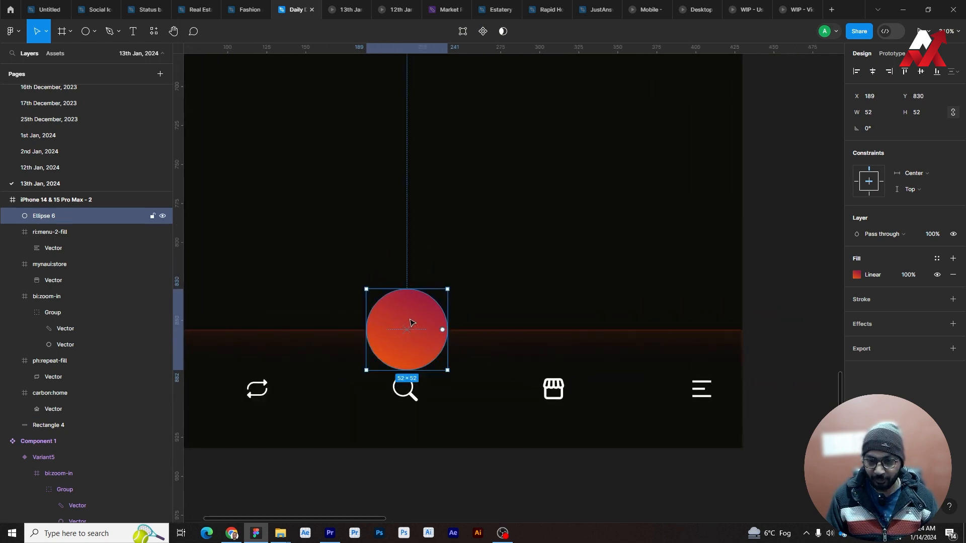
# Duplicate the gradient circle in place.
pyautogui.hotkey('ctrl', 'd')
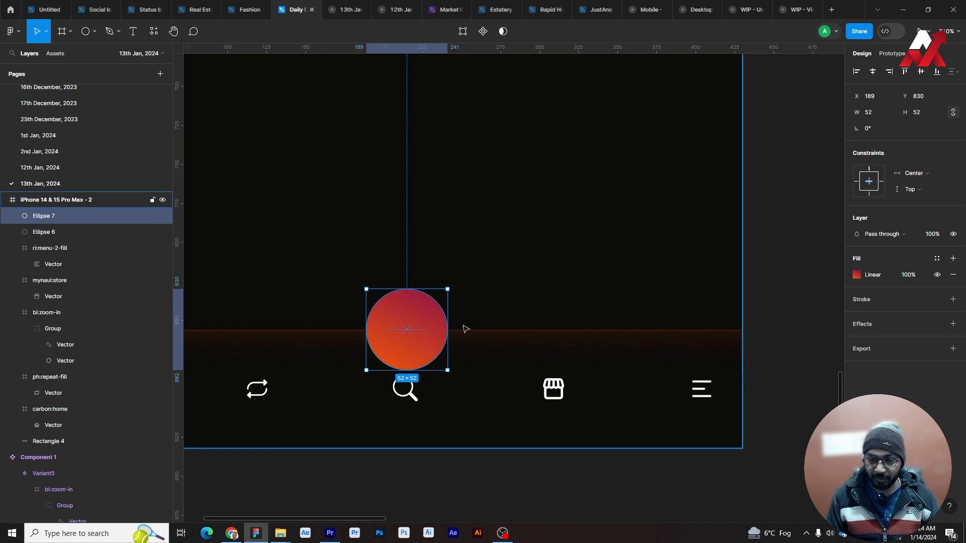
# Check in outline view the size of the outer cut-out circle around the home icon in the second phone frame.
pyautogui.scroll(-3, 463, 330)
pyautogui.moveTo(668, 336); pyautogui.dragTo(473, 335)
pyautogui.hotkey('ctrl', 'y')
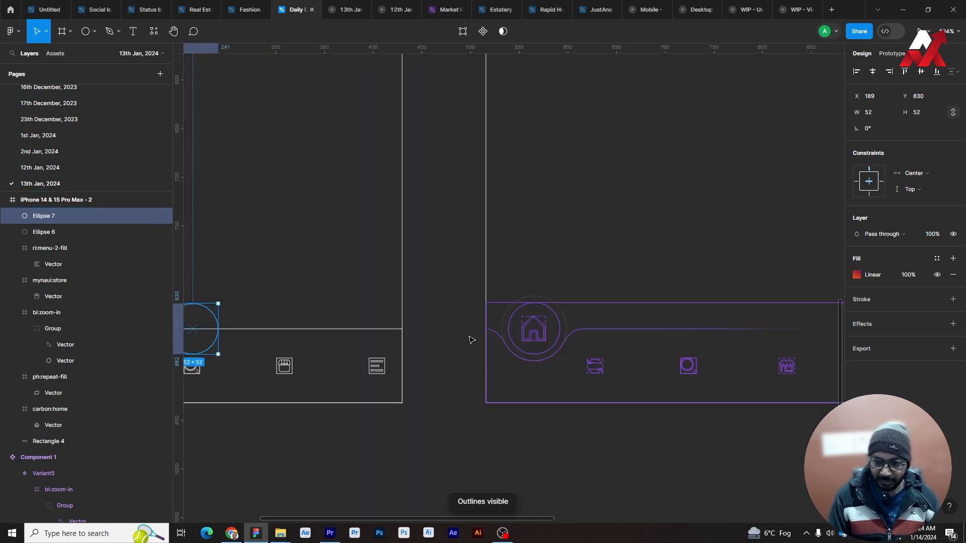
pyautogui.keyDown('ctrl'); pyautogui.click(565, 324); pyautogui.keyUp('ctrl')
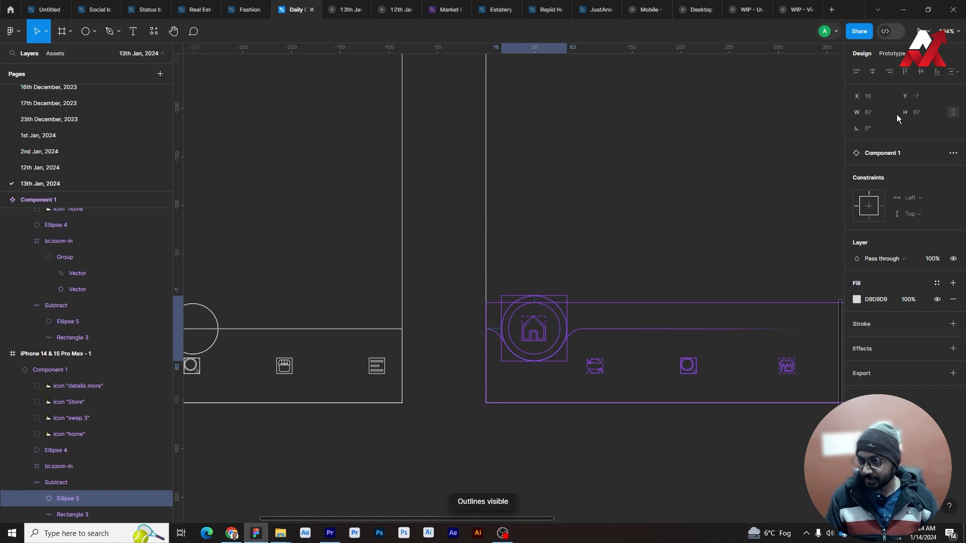
pyautogui.moveTo(446, 278); pyautogui.dragTo(638, 282)
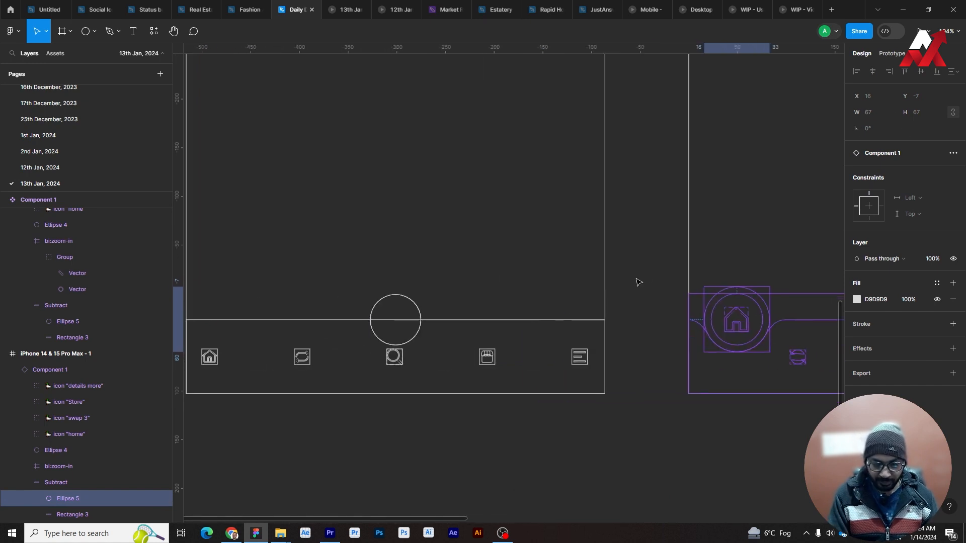
pyautogui.hotkey('ctrl', 'y')
# Resize the duplicate circle to 60 × 60, try 52 × 52, and undo the last resize.
pyautogui.click(386, 315)
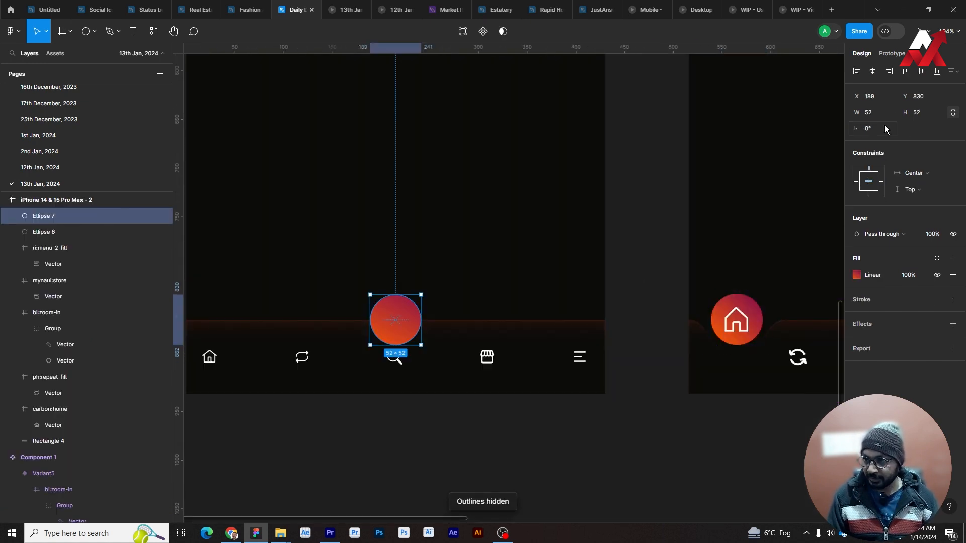
pyautogui.write('60')
pyautogui.press('Return')
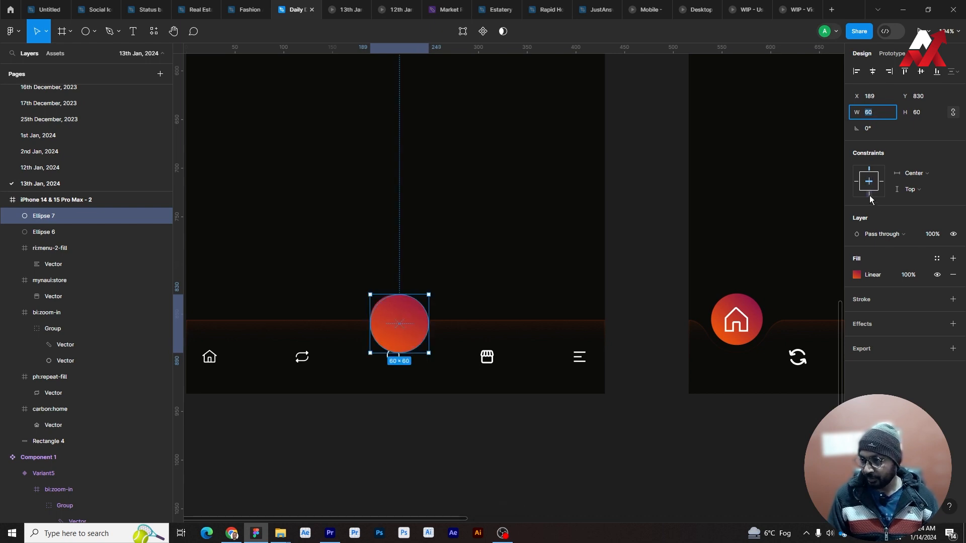
pyautogui.scroll(5, 402, 330)
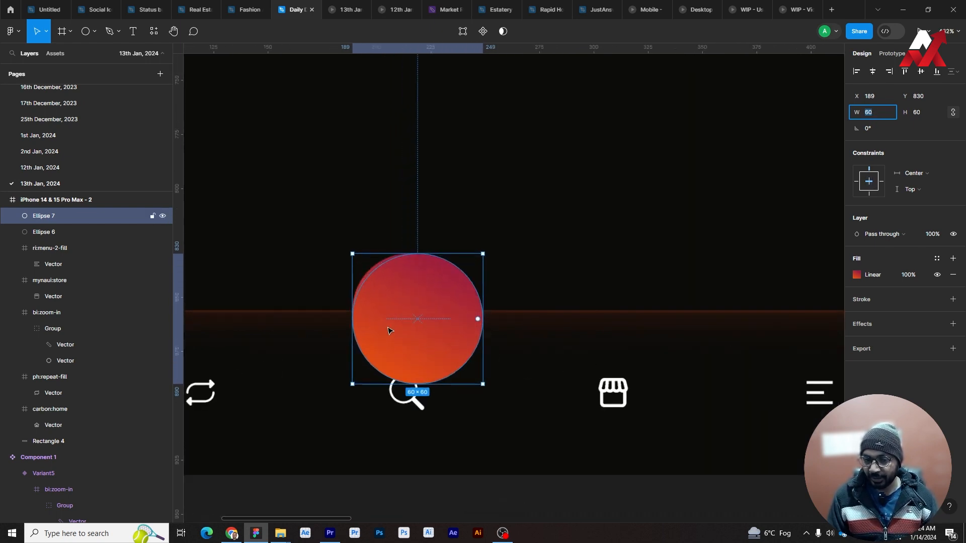
pyautogui.write('52')
pyautogui.press('Return')
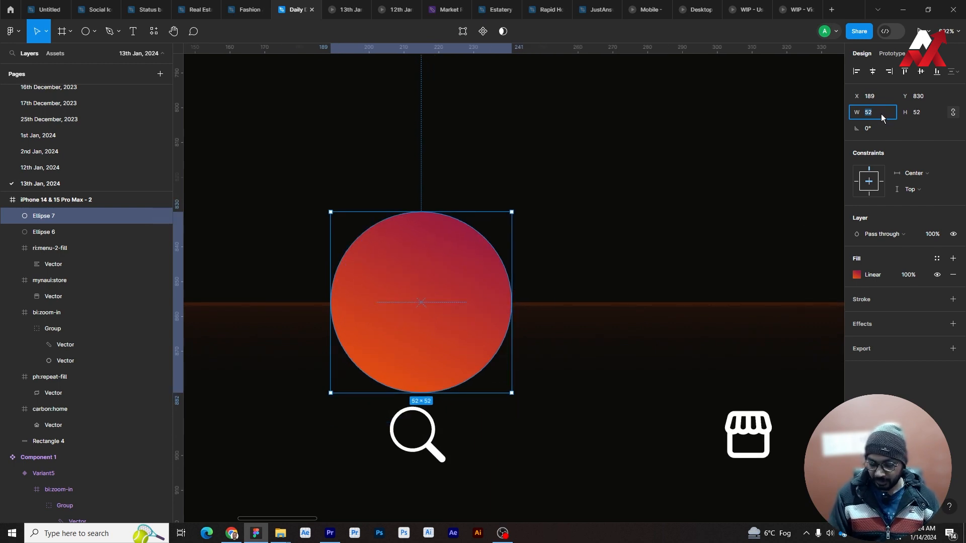
pyautogui.hotkey('ctrl', 'z')
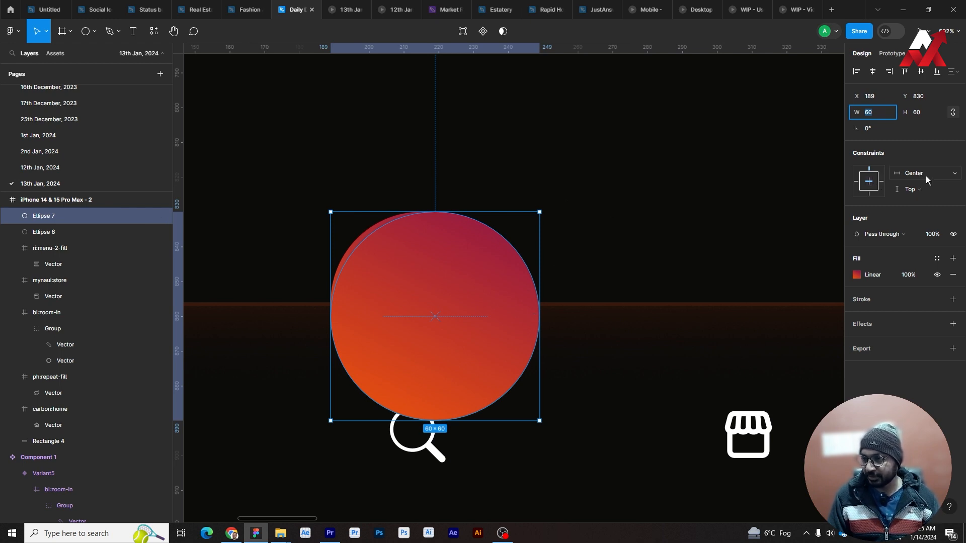
# Set the duplicate circle's vertical constraint to Center and its width to 52.
pyautogui.click(916, 191)
pyautogui.click(921, 224)
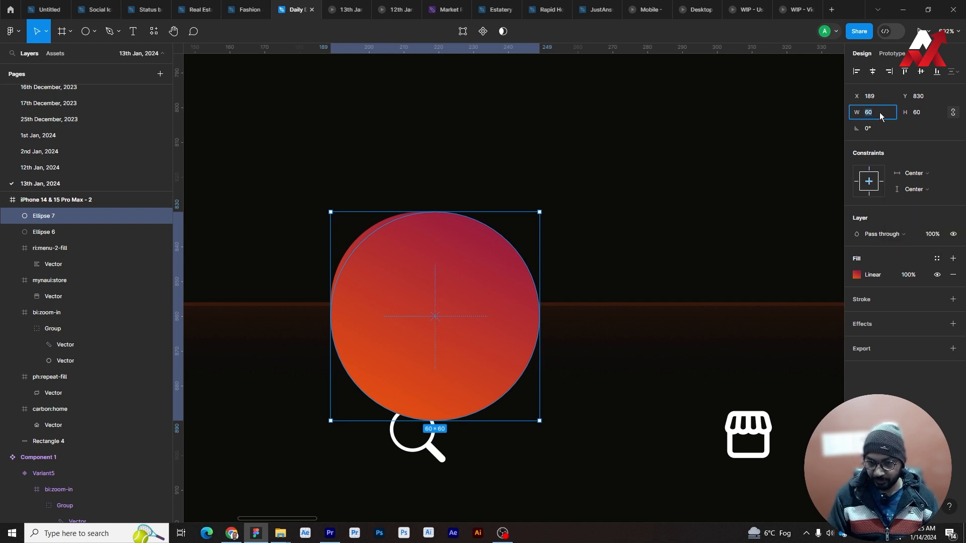
pyautogui.write('52')
pyautogui.press('Return')
pyautogui.press('BackSpace')
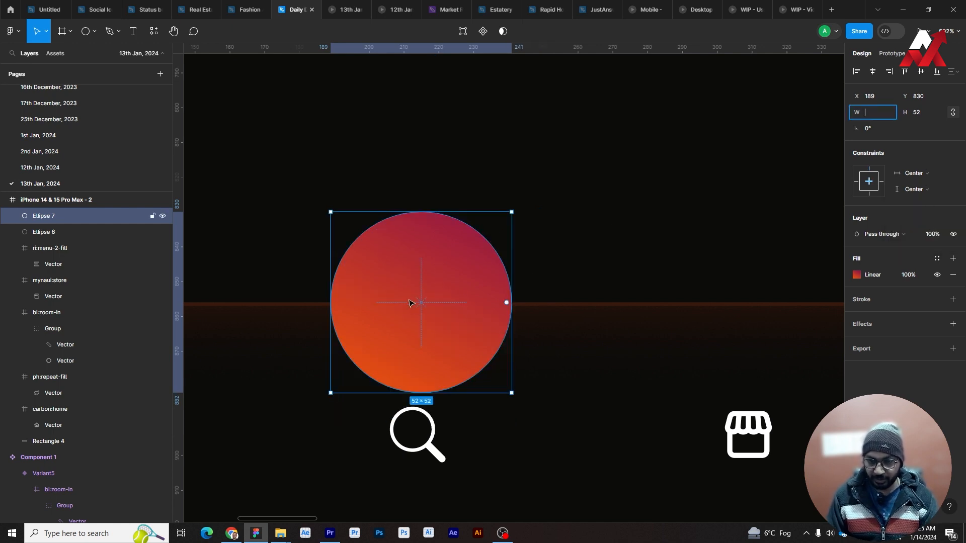
# Delete the duplicate circle and undo the deletion, and undo a test move of it away from the original.
pyautogui.click(593, 270)
pyautogui.click(482, 281)
pyautogui.press('Delete')
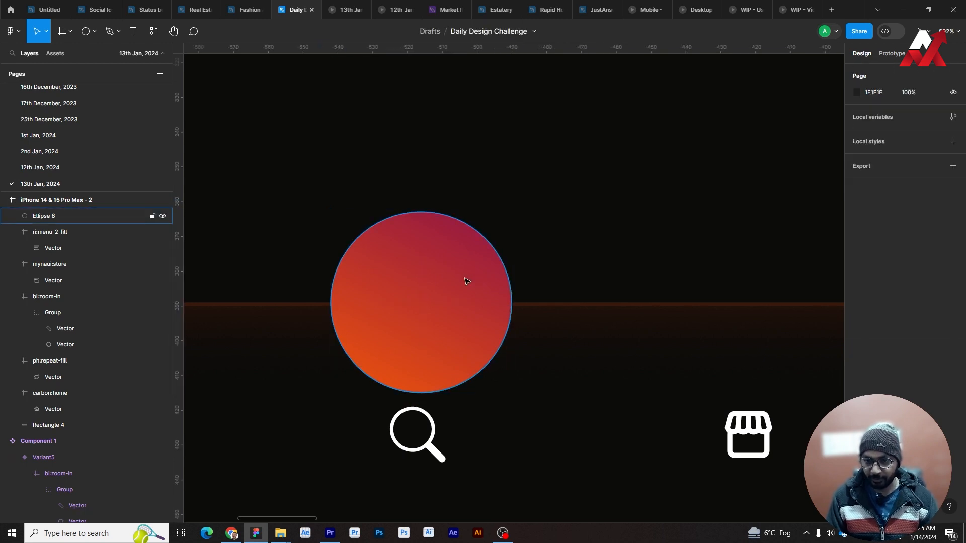
pyautogui.click(466, 281)
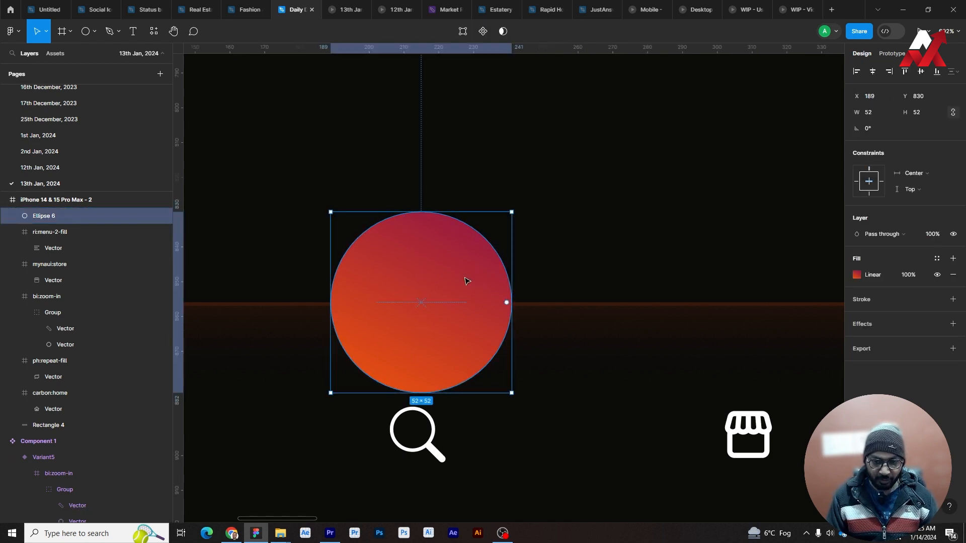
pyautogui.hotkey('ctrl', 'z')
pyautogui.moveTo(477, 276); pyautogui.dragTo(574, 244)
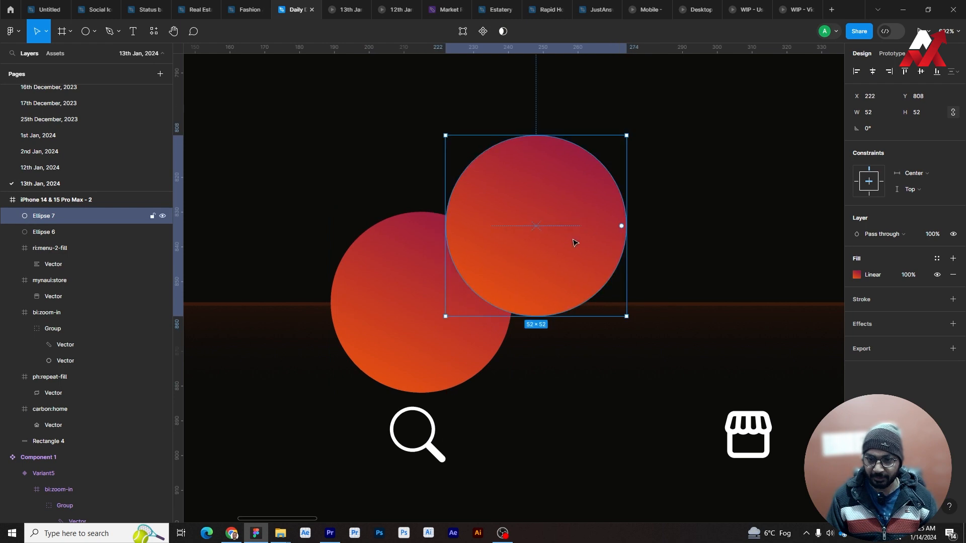
pyautogui.hotkey('ctrl', 'z')
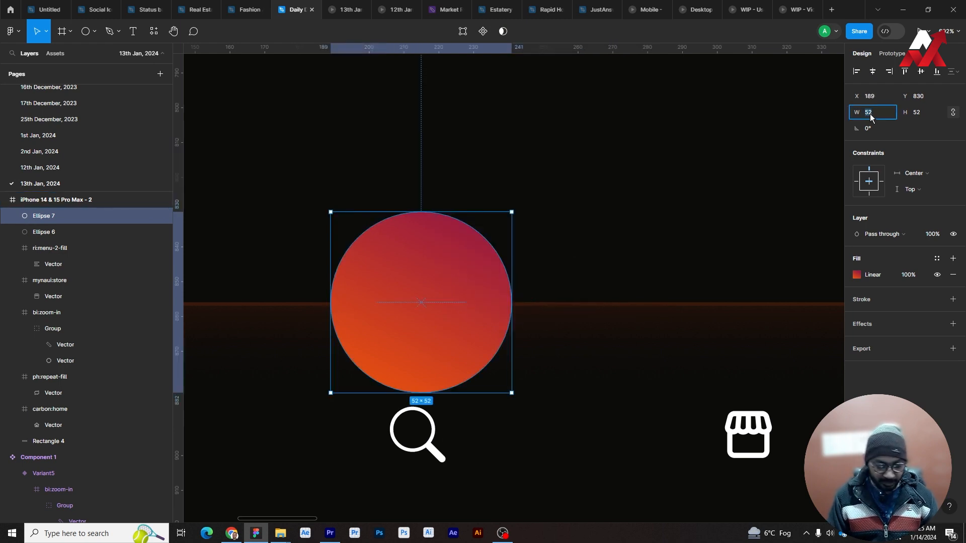
# Try resizing the duplicate circle to 60 × 60 with its vertical constraint set to Center, and delete it.
pyautogui.write('60')
pyautogui.press('Return')
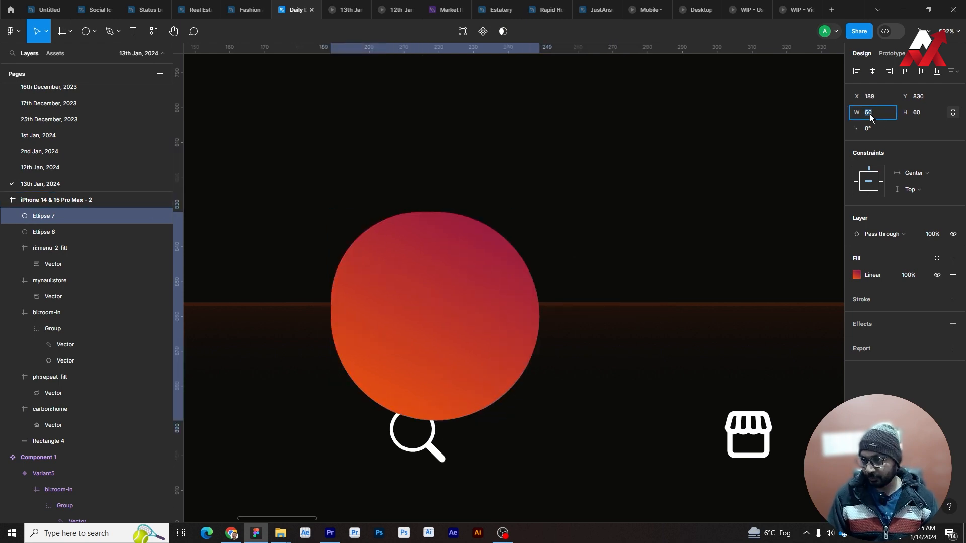
pyautogui.click(869, 181)
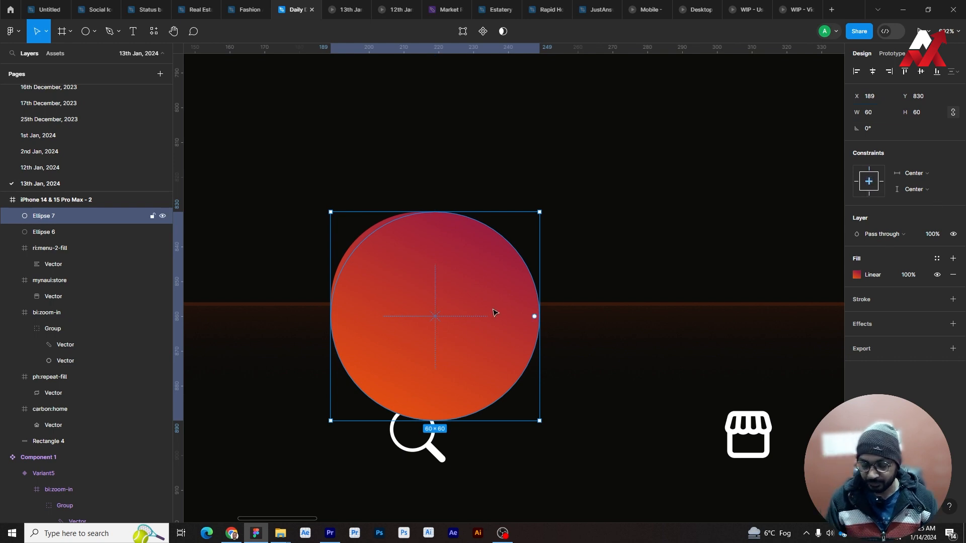
pyautogui.press('Delete')
# Duplicate the remaining gradient circle in place, and undo a test move of the copy.
pyautogui.click(441, 325)
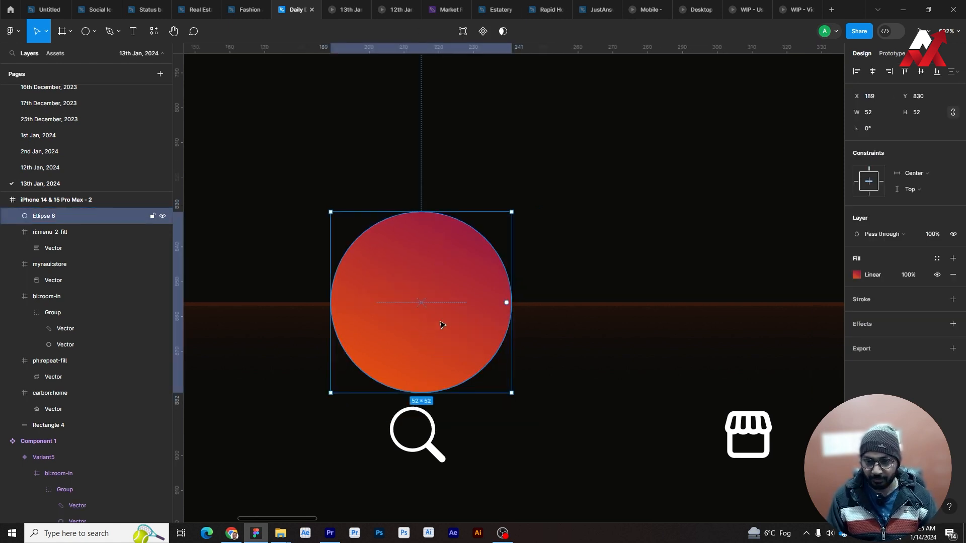
pyautogui.hotkey('ctrl', 'd')
pyautogui.moveTo(432, 342); pyautogui.dragTo(502, 311)
pyautogui.hotkey('ctrl', 'z')
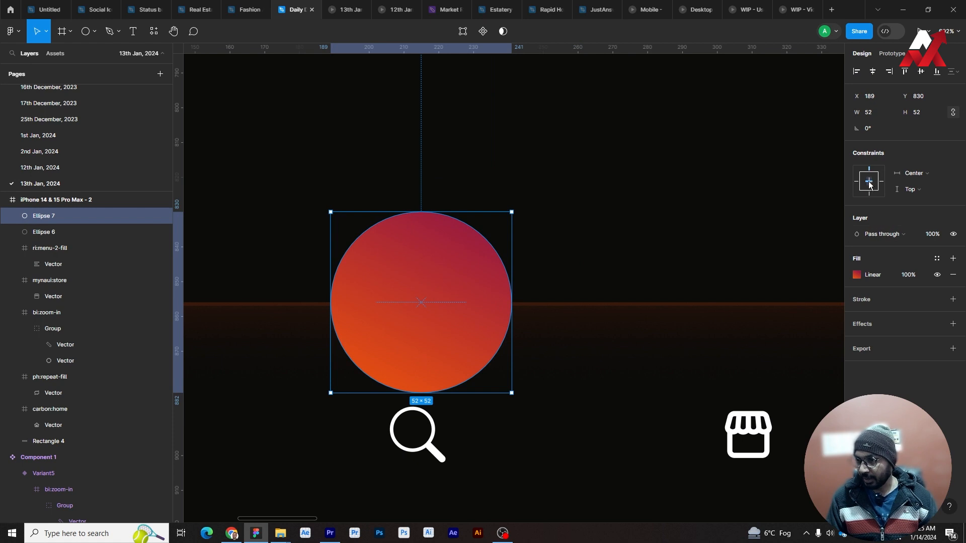
# Set the duplicate circle's vertical constraint to Center and its size to 60 × 60.
pyautogui.click(905, 189)
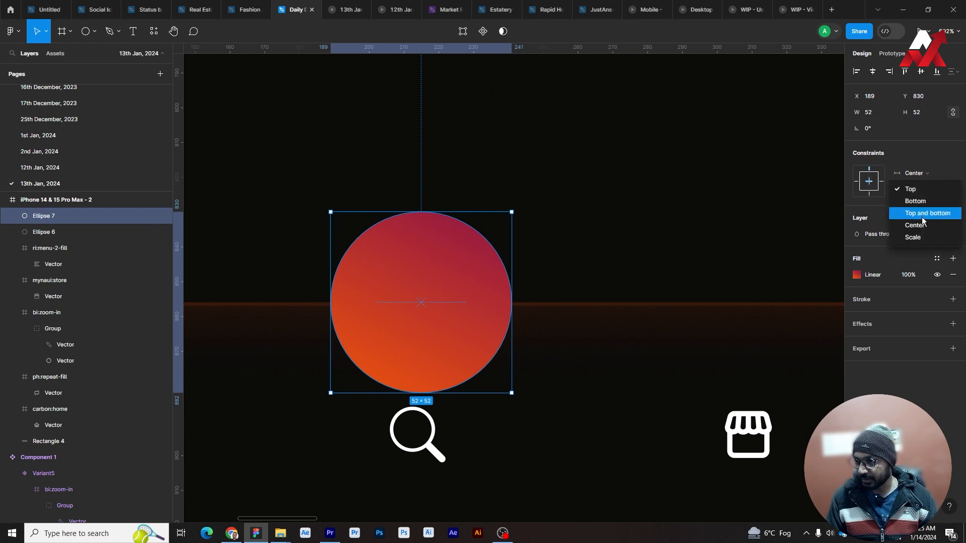
pyautogui.click(921, 224)
pyautogui.click(884, 112)
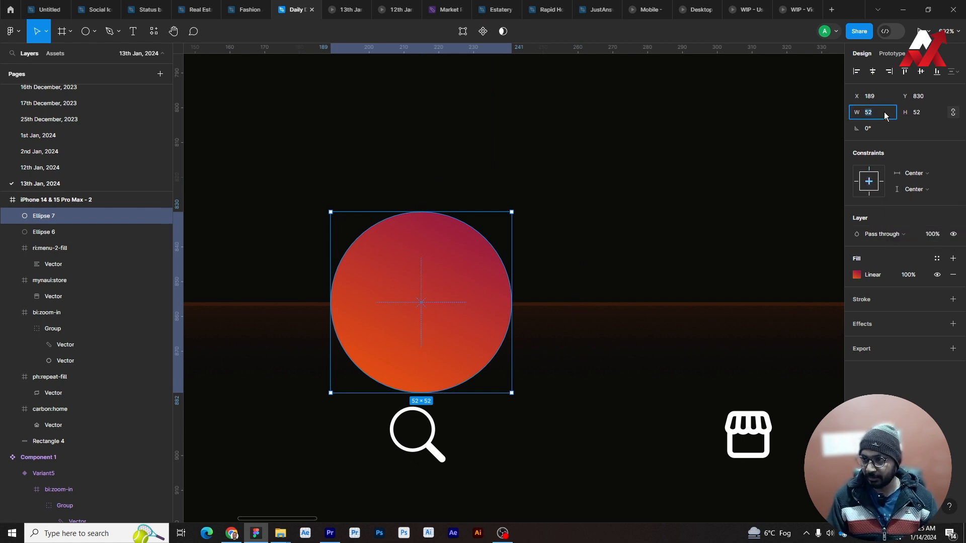
pyautogui.write('60')
pyautogui.press('Return')
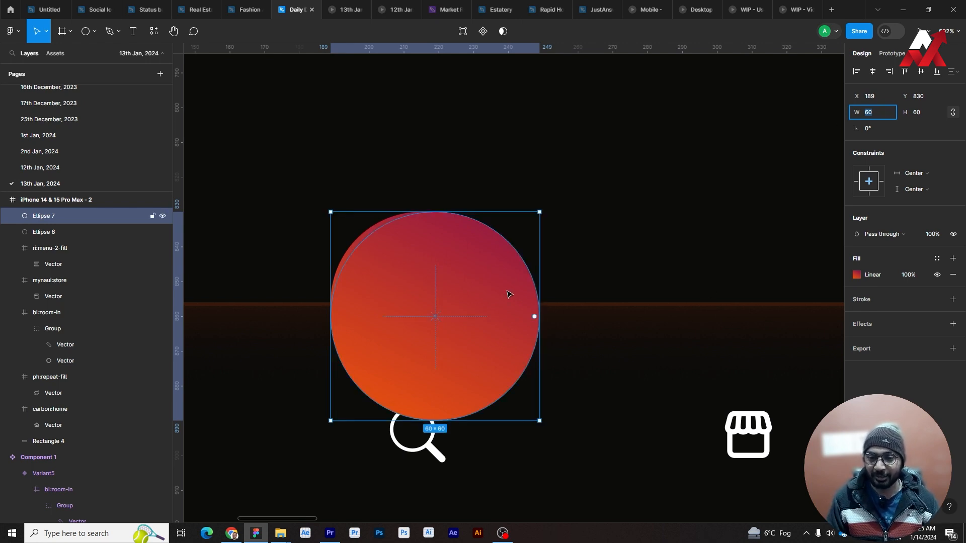
# Centre the 60 × 60 circle around the smaller gradient circle at X 185, Y 826, using the outline view for alignment.
pyautogui.moveTo(495, 294); pyautogui.dragTo(473, 274)
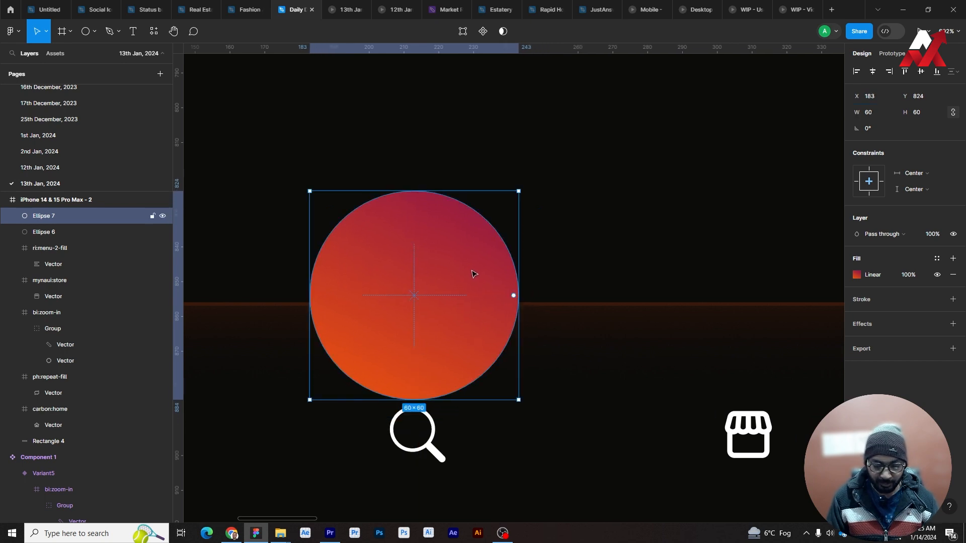
pyautogui.hotkey('ctrl', 'y')
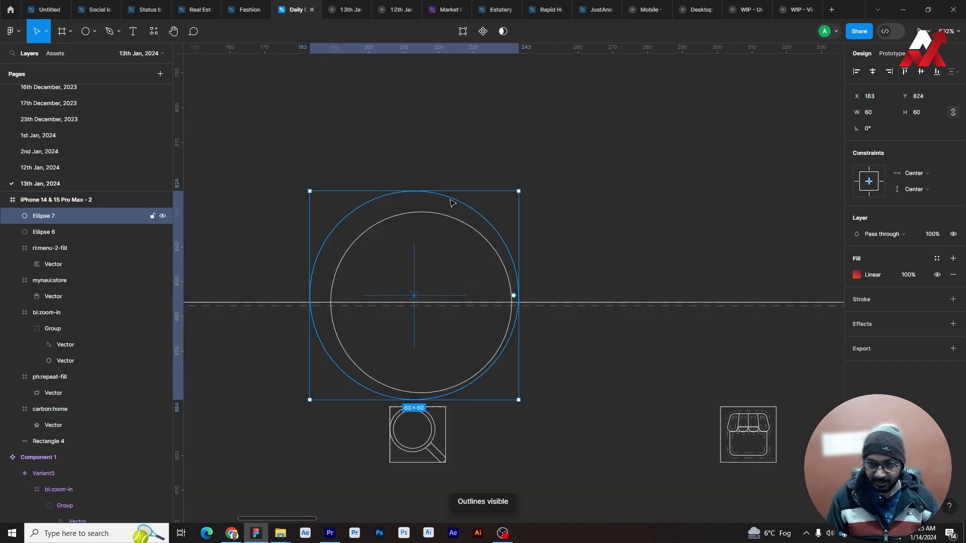
pyautogui.moveTo(453, 204); pyautogui.dragTo(459, 208)
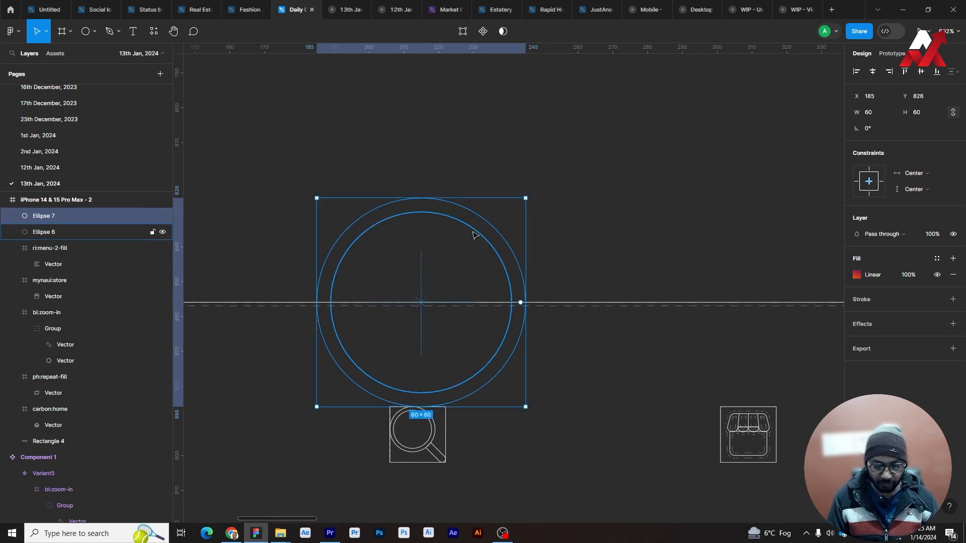
pyautogui.hotkey('shift', 'o')
# Subtract the larger circle from the navigation bar rectangle to cut a notch around the gradient circle, and select the cut bar shape.
pyautogui.scroll(-2, 587, 281)
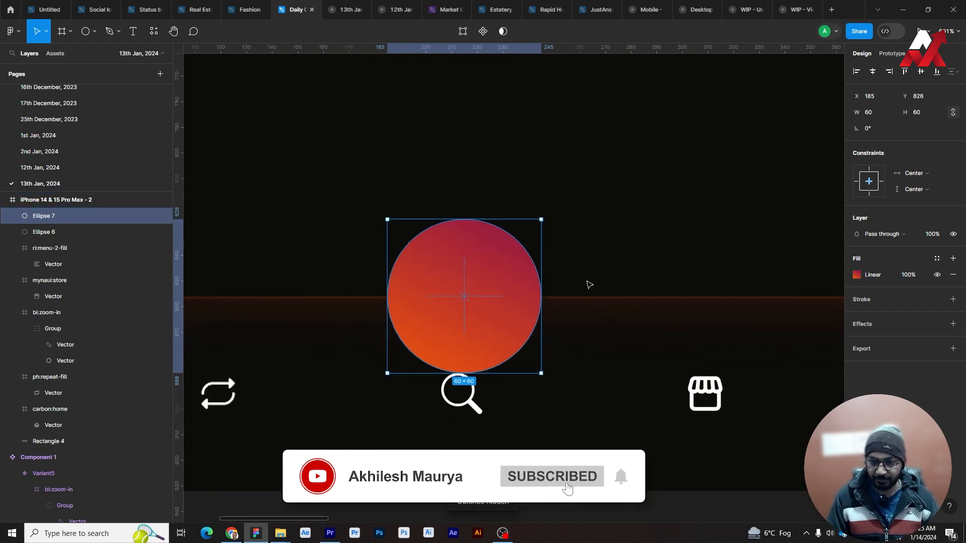
pyautogui.scroll(-3, 587, 322)
pyautogui.keyDown('shift'); pyautogui.click(523, 320); pyautogui.keyUp('shift')
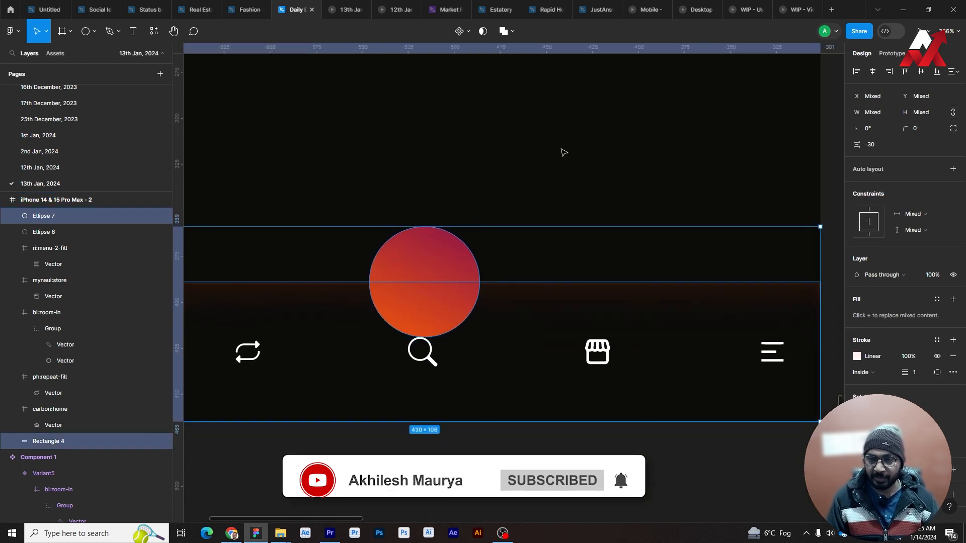
pyautogui.click(513, 31)
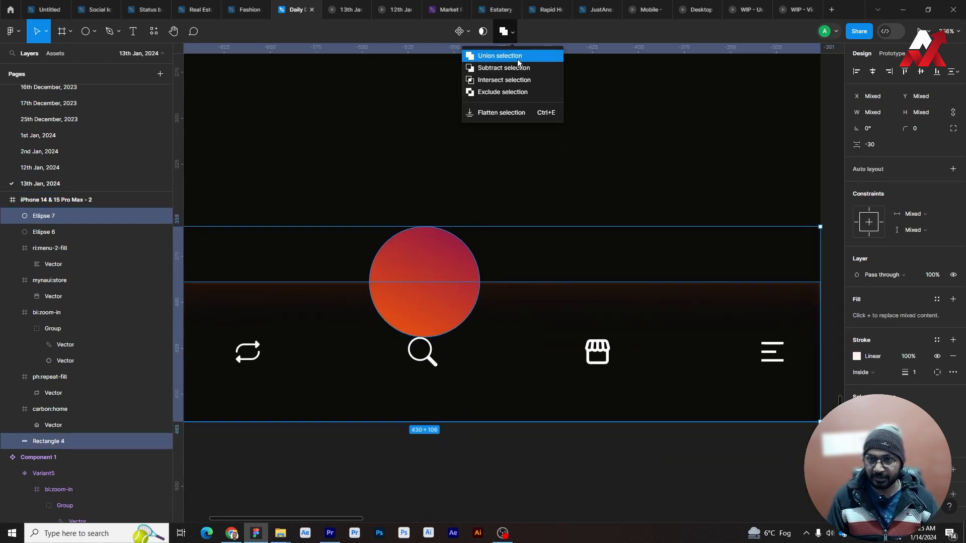
pyautogui.click(518, 68)
pyautogui.click(605, 483)
pyautogui.hscroll(-1, 577, 457)
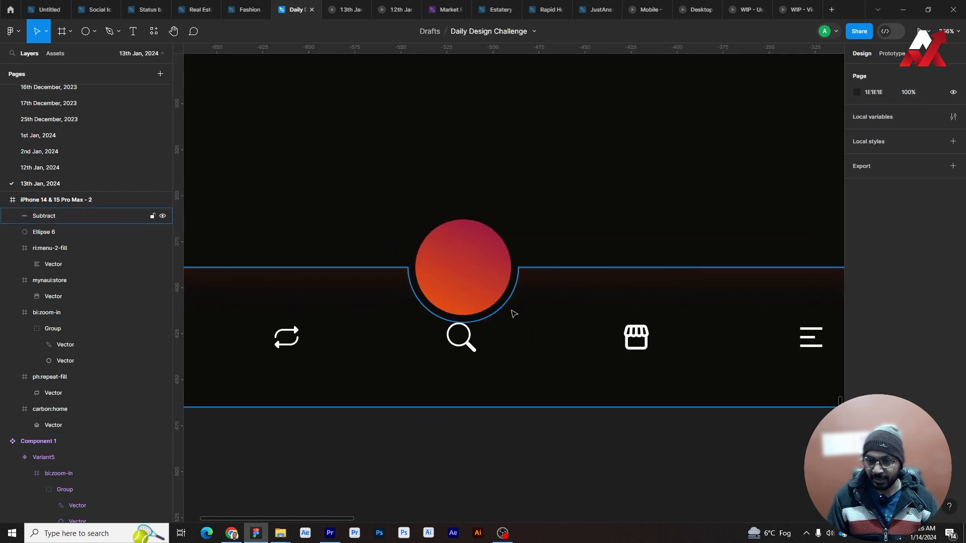
pyautogui.click(520, 278)
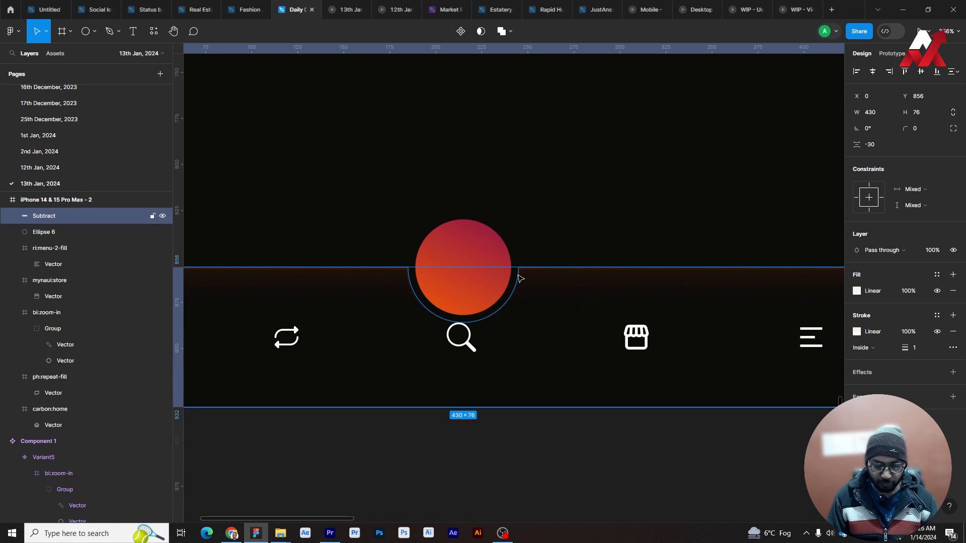
# Show outlines, select the larger cutout ellipse inside the Subtract shape, and resize it to 64 × 64.
pyautogui.hotkey('ctrl', 'y')
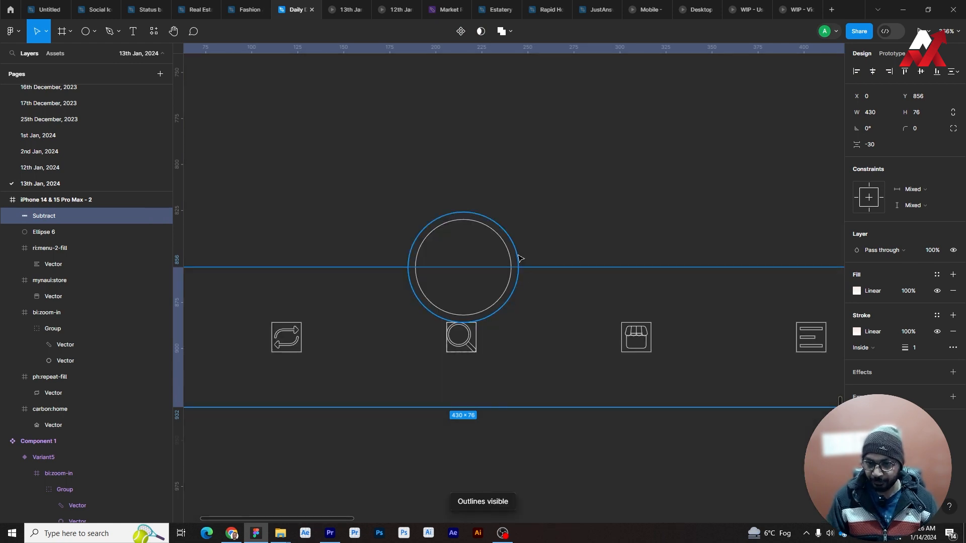
pyautogui.doubleClick(520, 259)
pyautogui.click(872, 112)
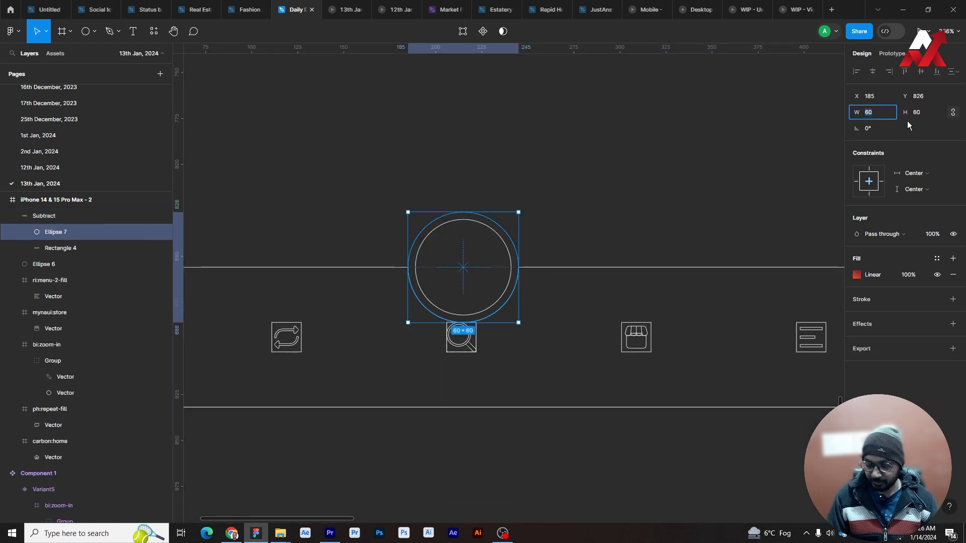
pyautogui.write('68')
pyautogui.press('Return')
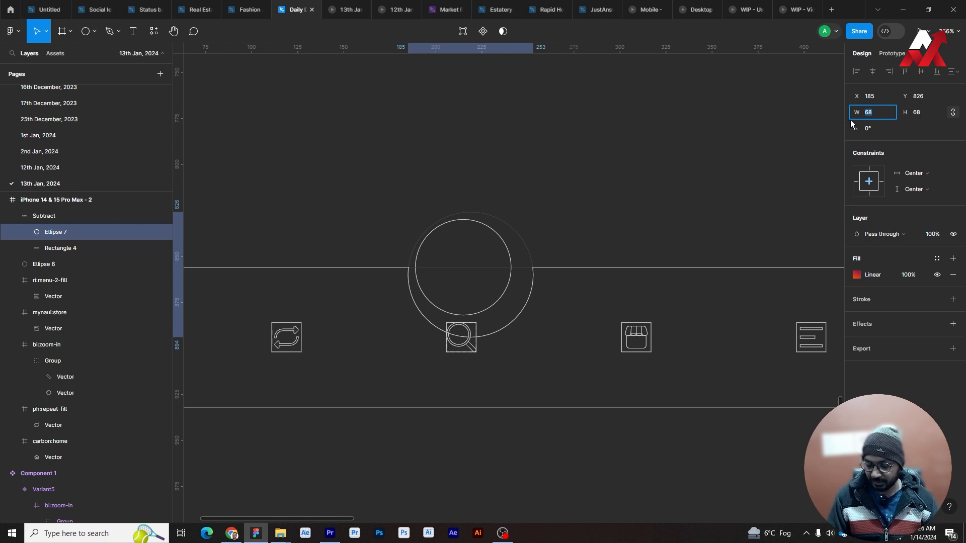
pyautogui.hotkey('ctrl', 'z')
pyautogui.write('64')
pyautogui.press('Return')
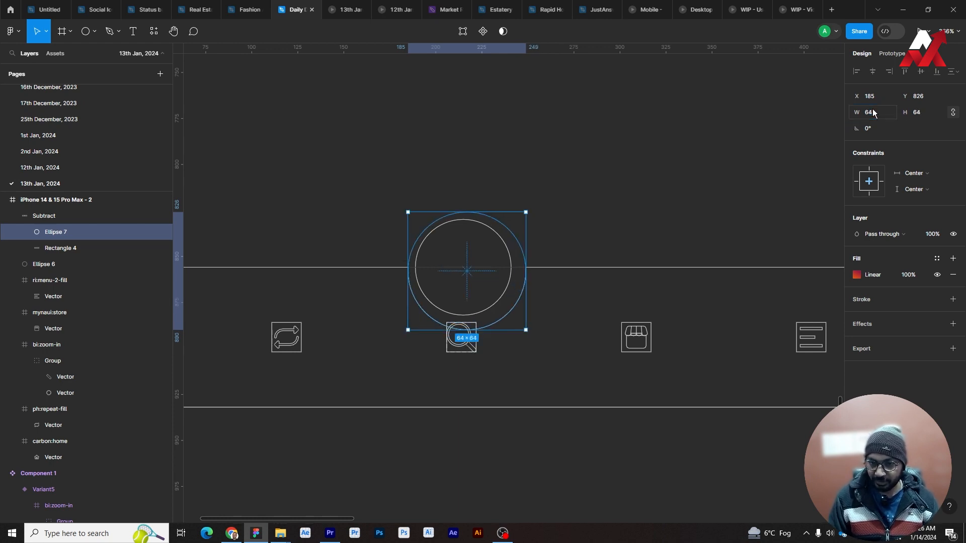
# Hide outlines and align the gradient circle with the cutout ellipse on their horizontal centers.
pyautogui.scroll(3, 492, 264)
pyautogui.hotkey('ctrl', 'y')
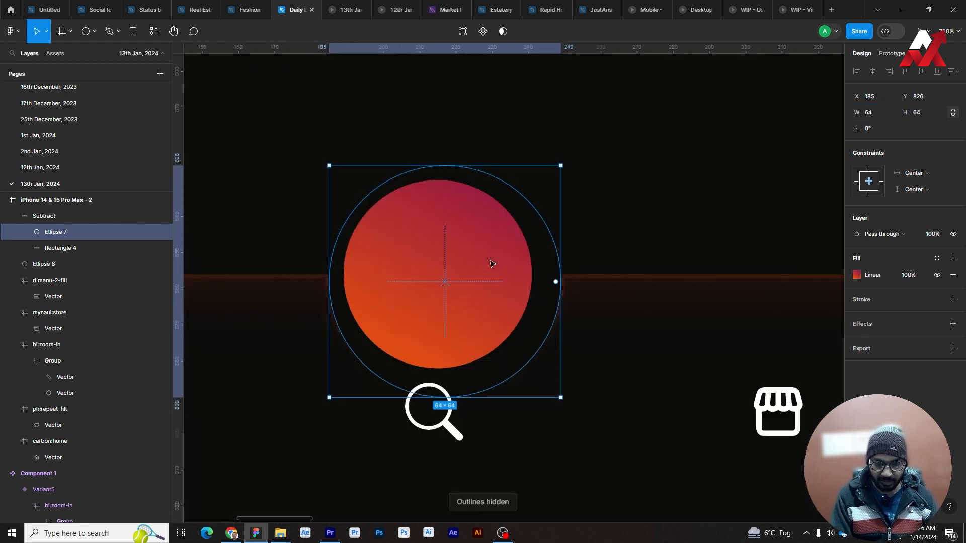
pyautogui.keyDown('shift'); pyautogui.click(542, 241); pyautogui.keyUp('shift')
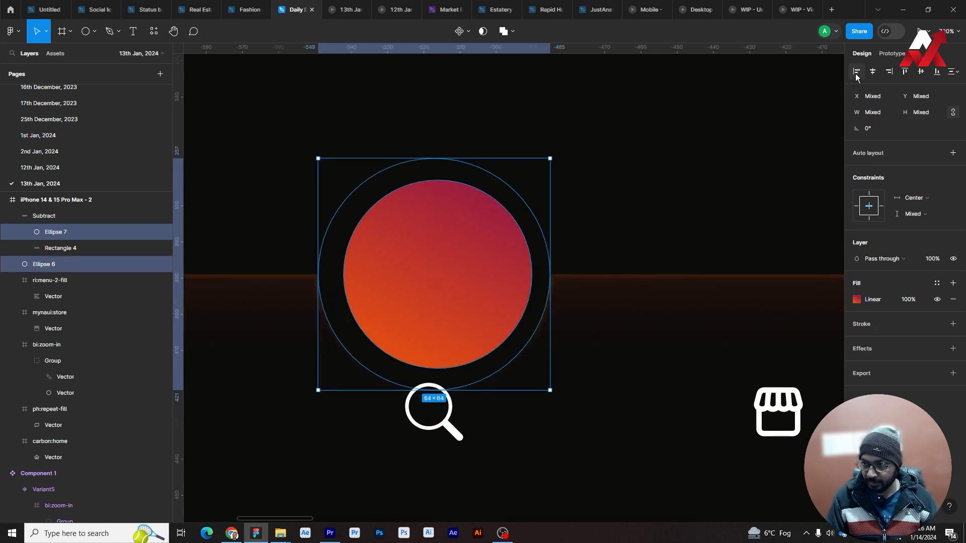
pyautogui.click(872, 71)
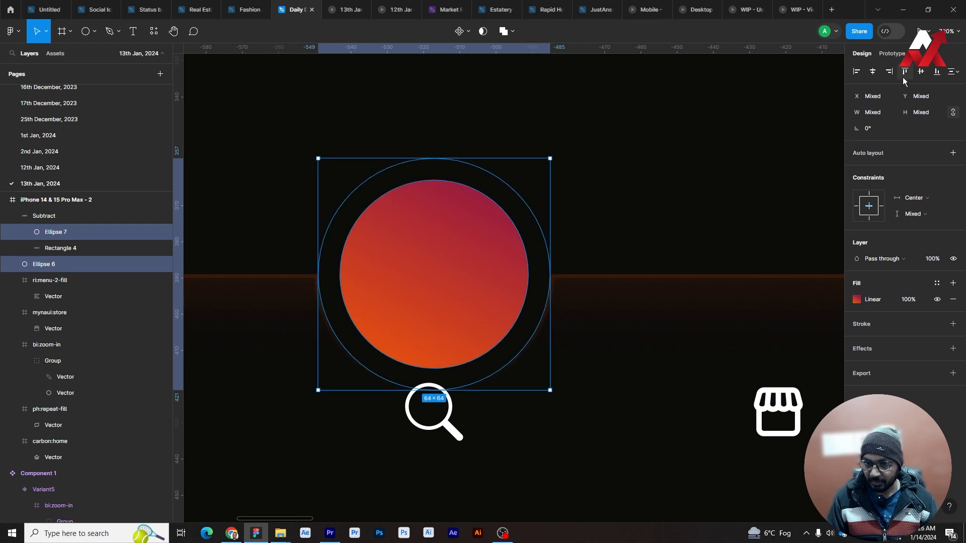
pyautogui.click(625, 185)
# Round the corners of the Subtract navigation bar shape with a corner radius of 13.
pyautogui.scroll(-2, 568, 366)
pyautogui.moveTo(585, 414); pyautogui.dragTo(564, 326)
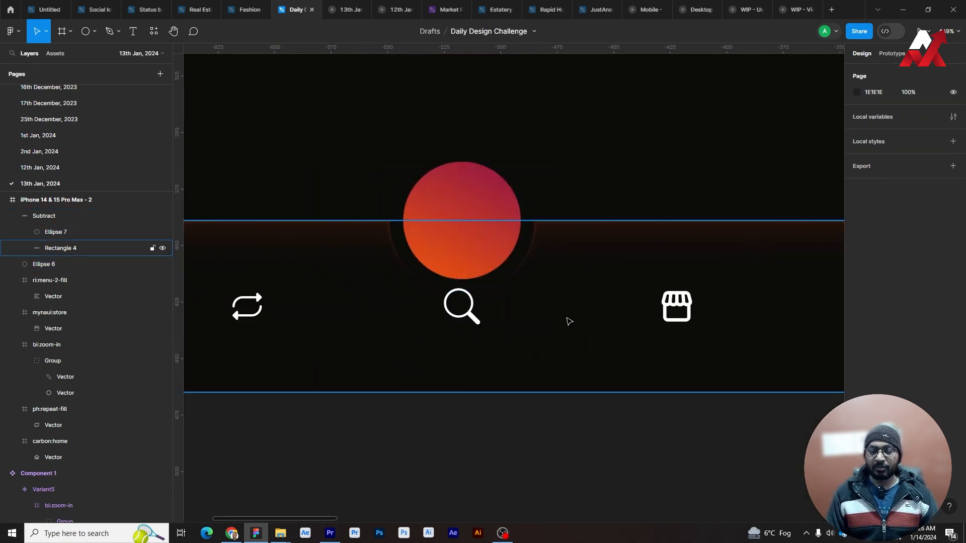
pyautogui.scroll(-1, 567, 322)
pyautogui.moveTo(613, 429); pyautogui.dragTo(688, 385)
pyautogui.scroll(-2, 553, 355)
pyautogui.click(602, 302)
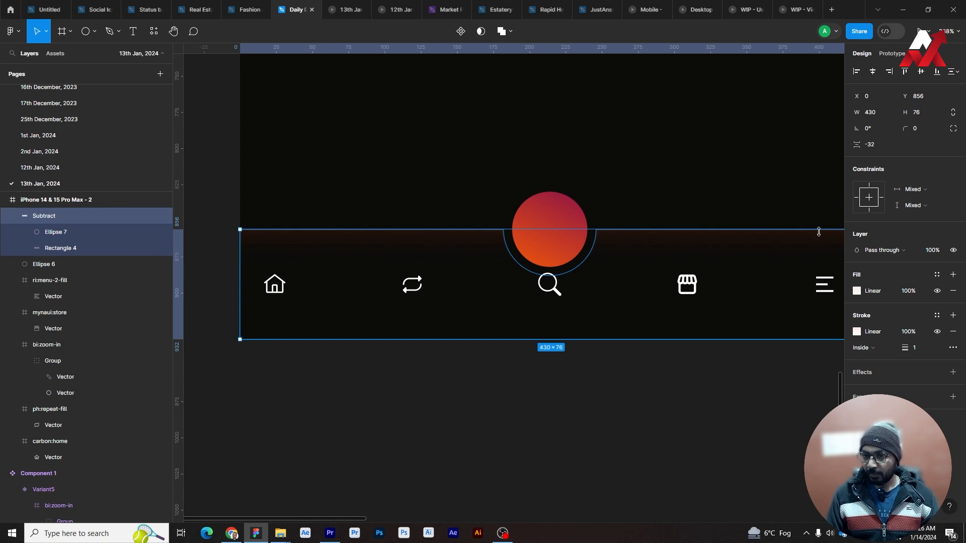
pyautogui.moveTo(900, 129); pyautogui.dragTo(66, 155)
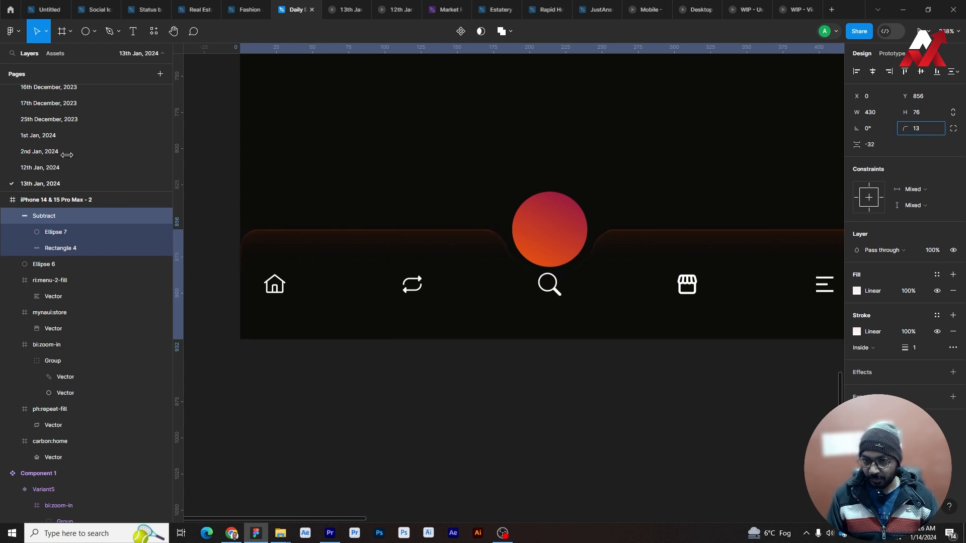
pyautogui.click(578, 401)
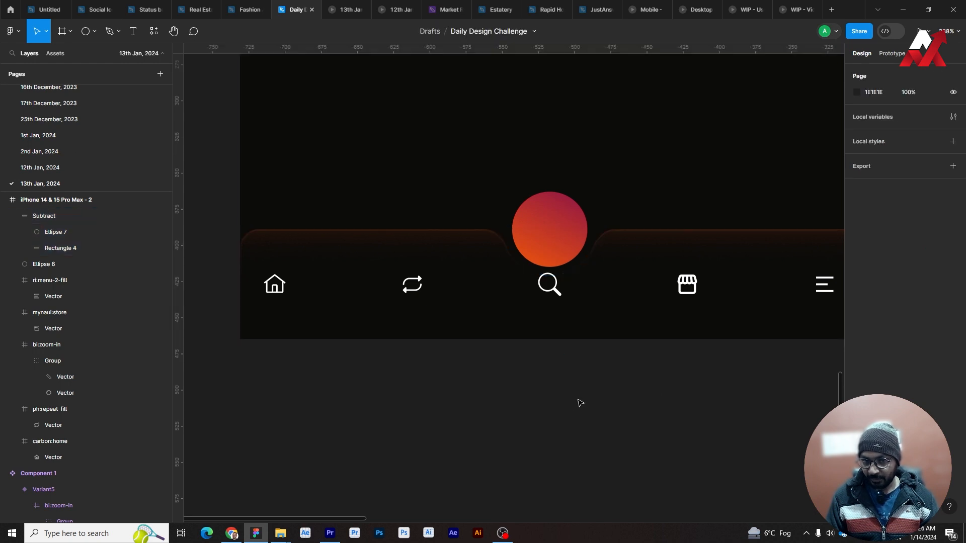
# Examine the rounded bar and preview the iPhone 14 & 15 Pro Max - 2 frame as a prototype, then return to the design file.
pyautogui.click(324, 268)
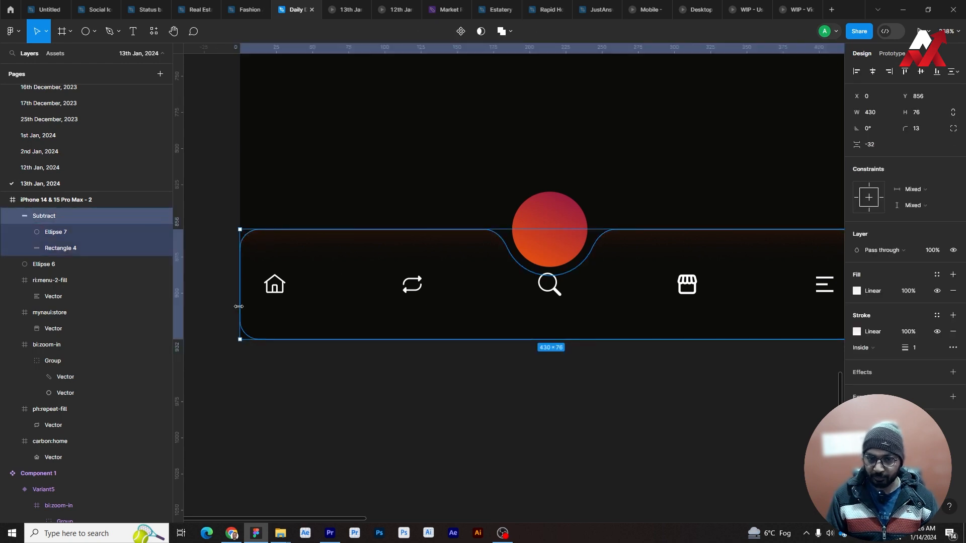
pyautogui.moveTo(743, 398); pyautogui.dragTo(595, 402)
pyautogui.scroll(-4, 643, 361)
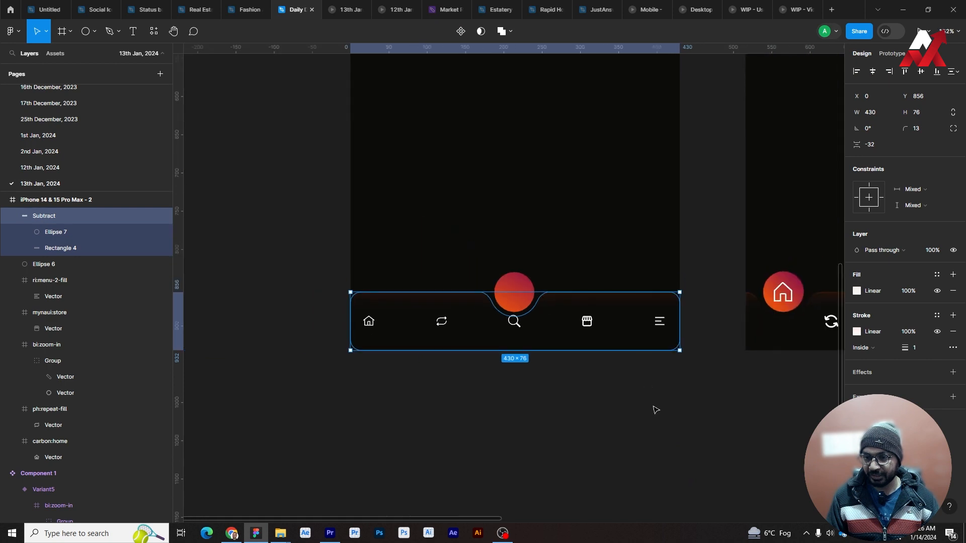
pyautogui.click(705, 399)
pyautogui.moveTo(673, 293); pyautogui.dragTo(617, 347)
pyautogui.scroll(-4, 617, 348)
pyautogui.moveTo(634, 236); pyautogui.dragTo(599, 300)
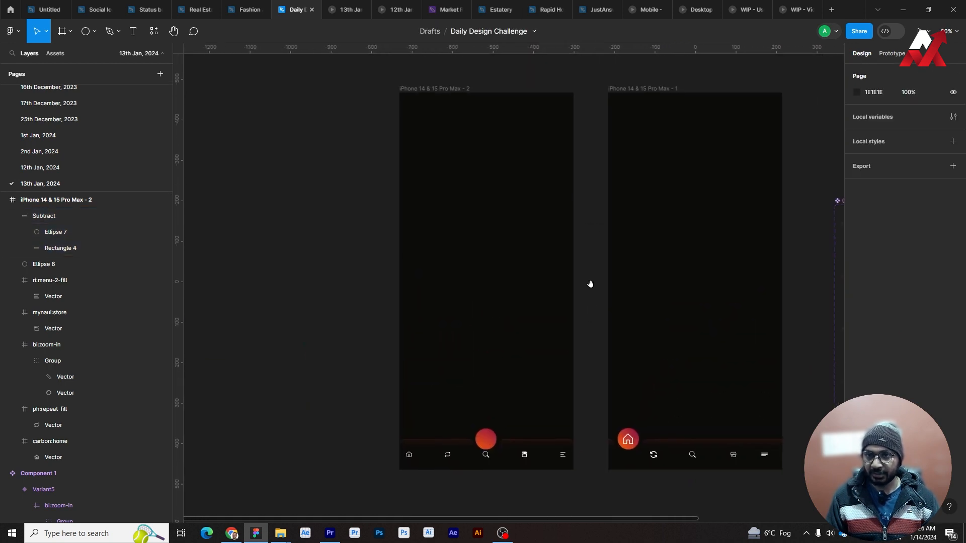
pyautogui.click(447, 89)
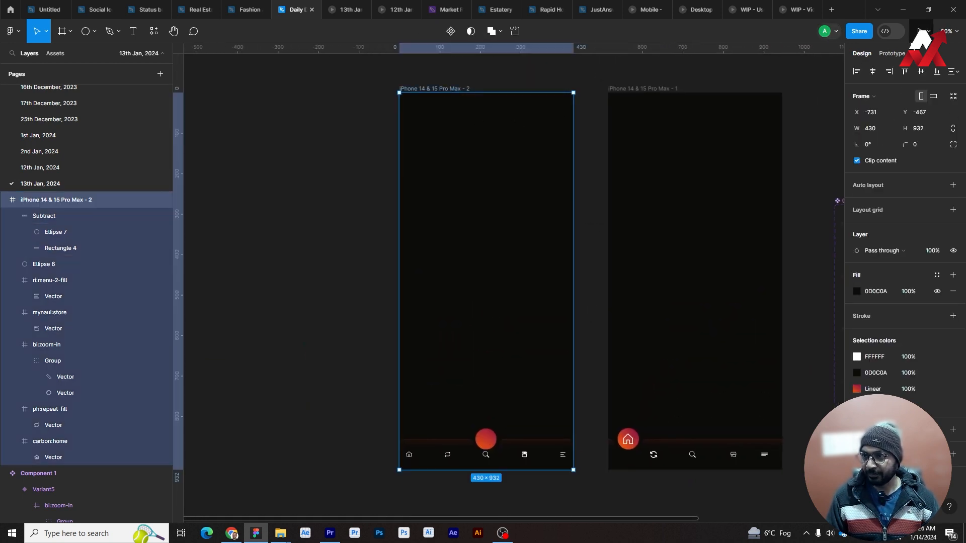
pyautogui.click(920, 31)
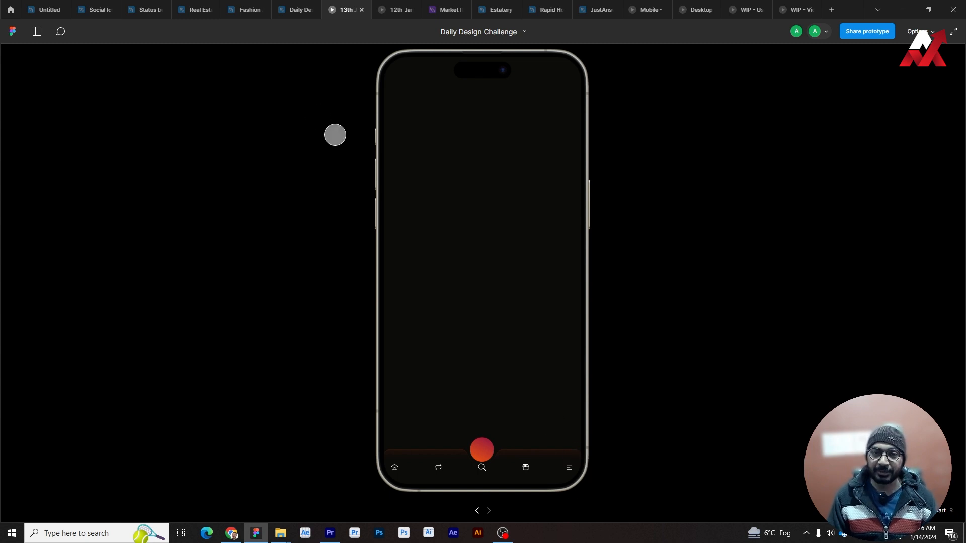
pyautogui.click(294, 10)
# Set all four individual corner radii of the Subtract navigation bar shape to 0.1.
pyautogui.scroll(5, 490, 467)
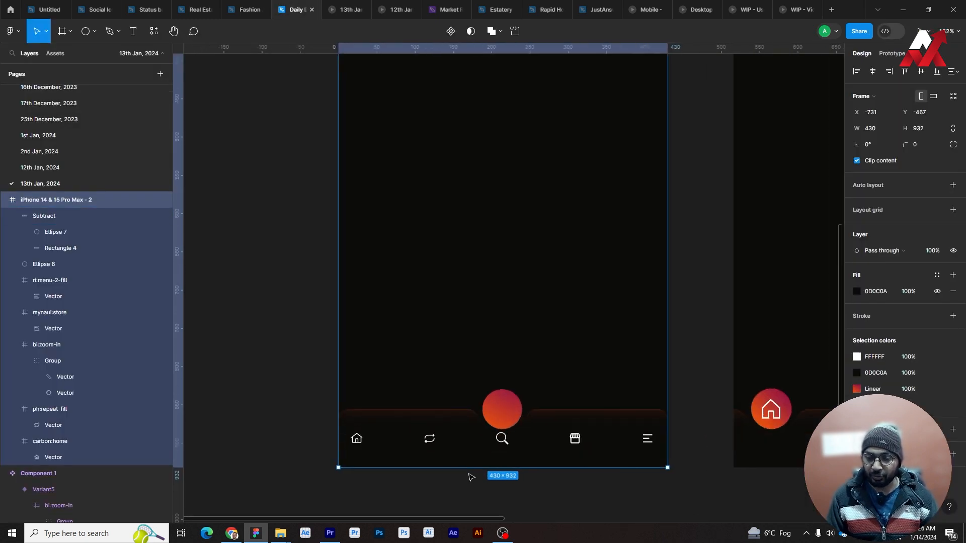
pyautogui.click(425, 413)
pyautogui.click(953, 128)
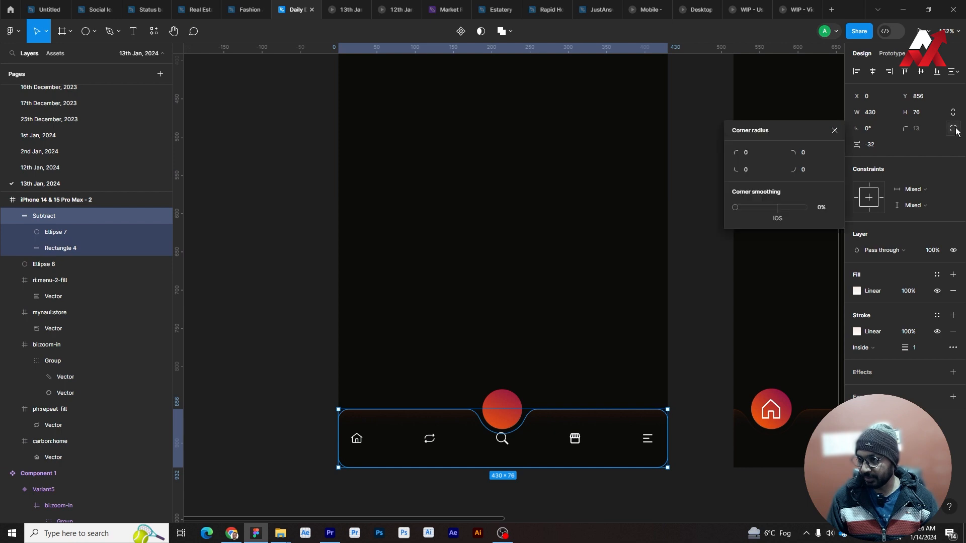
pyautogui.click(764, 152)
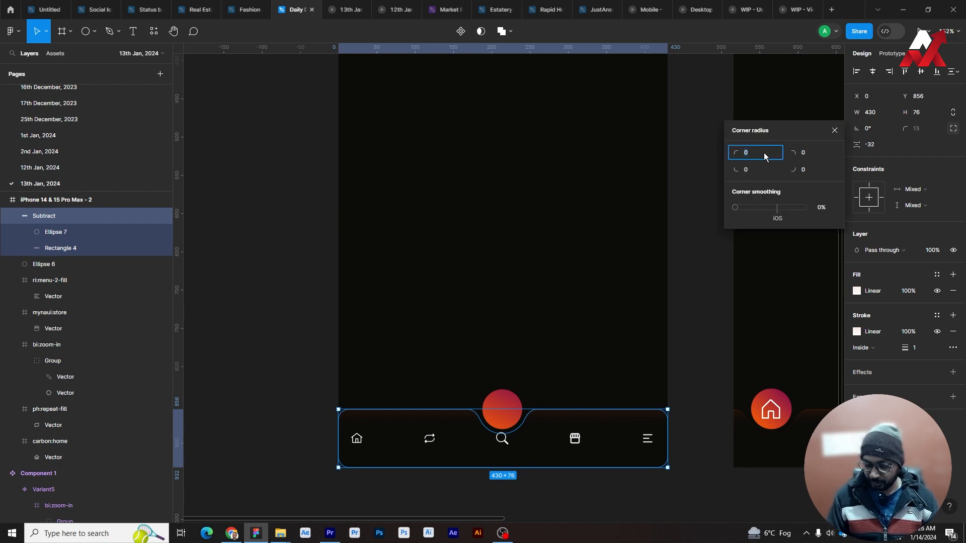
pyautogui.write('0.1')
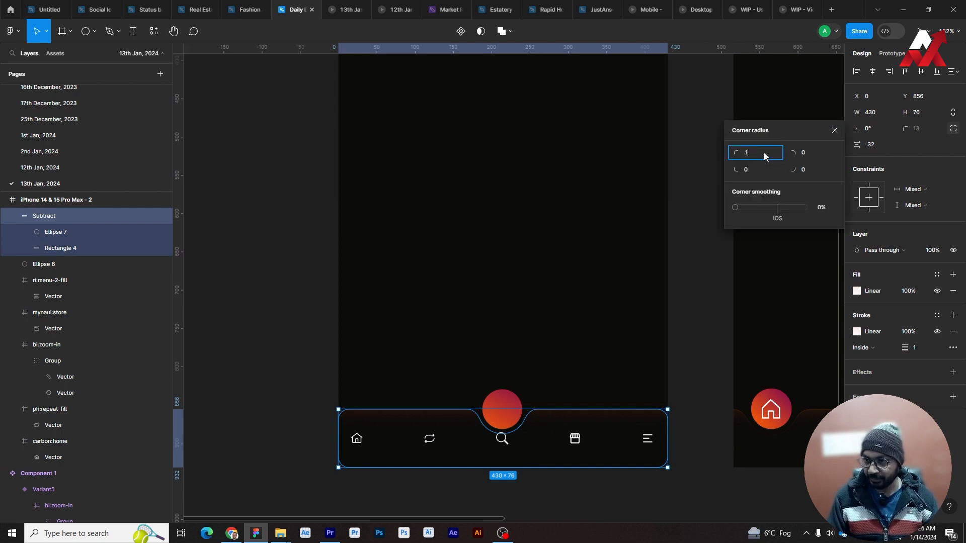
pyautogui.press('Tab')
pyautogui.write('0.1')
pyautogui.press('Tab')
pyautogui.write('0.1')
pyautogui.press('Tab')
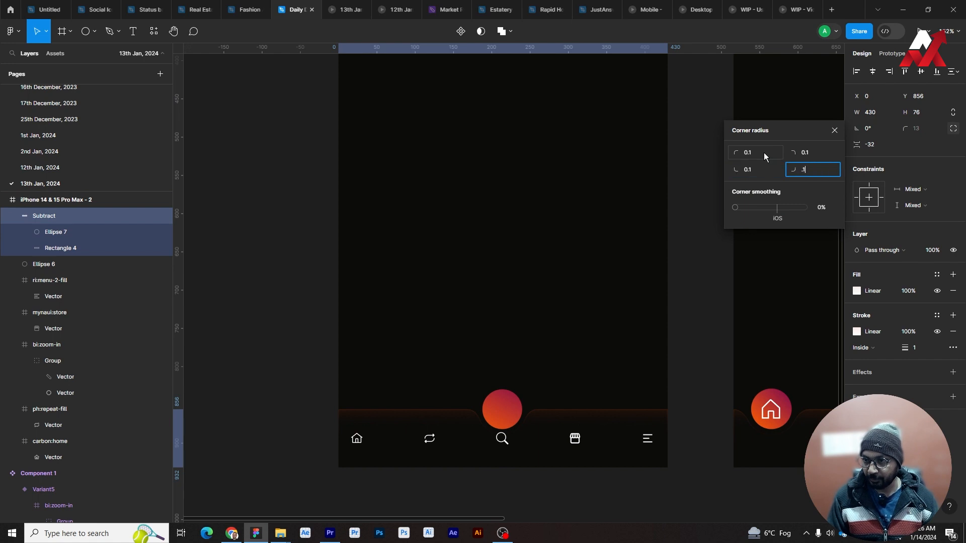
pyautogui.write('.1')
pyautogui.press('Return')
# Check the navigation bar's outer corners in the prototype preview and return to the design file.
pyautogui.click(346, 11)
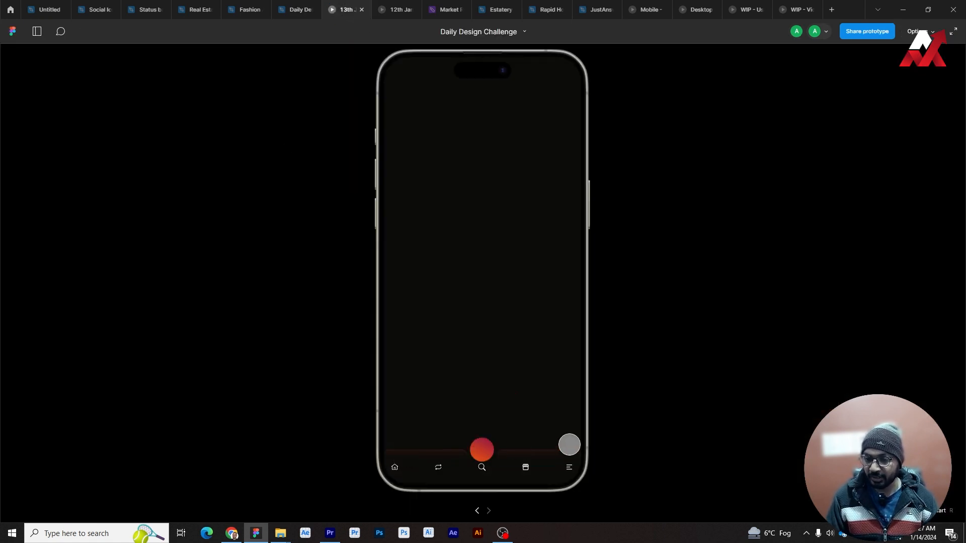
pyautogui.click(294, 10)
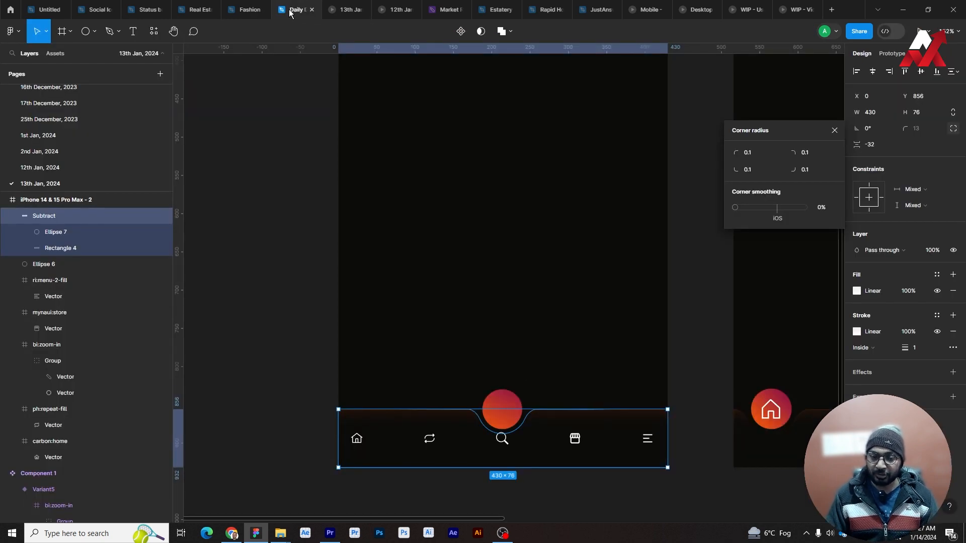
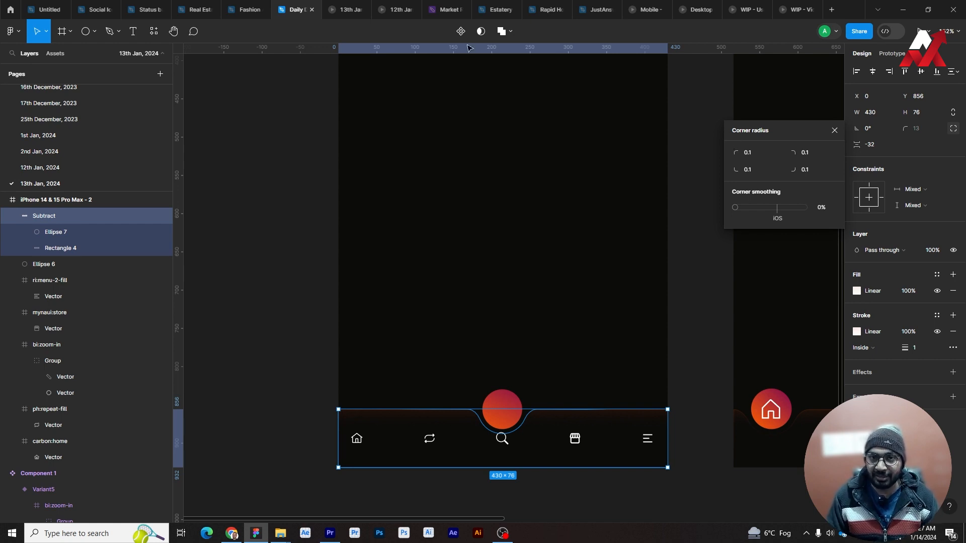
pyautogui.click(353, 11)
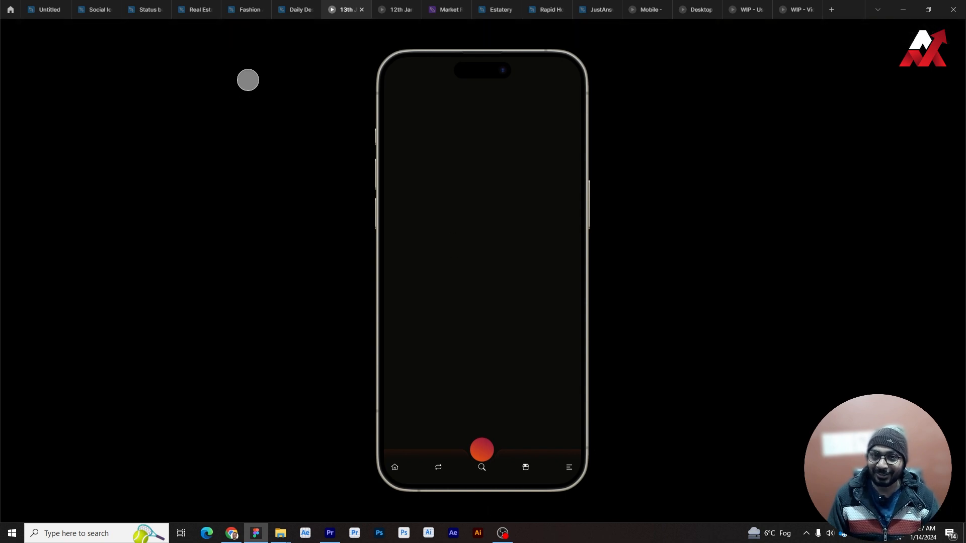
pyautogui.click(297, 10)
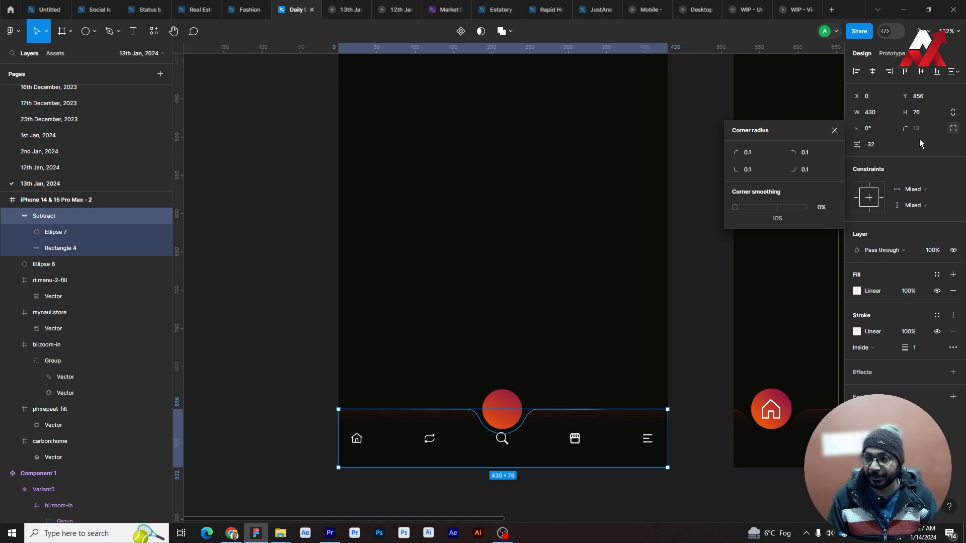
# Close the individual corner settings and set the Subtract bar's overall corner radius to 17.
pyautogui.click(835, 130)
pyautogui.click(692, 229)
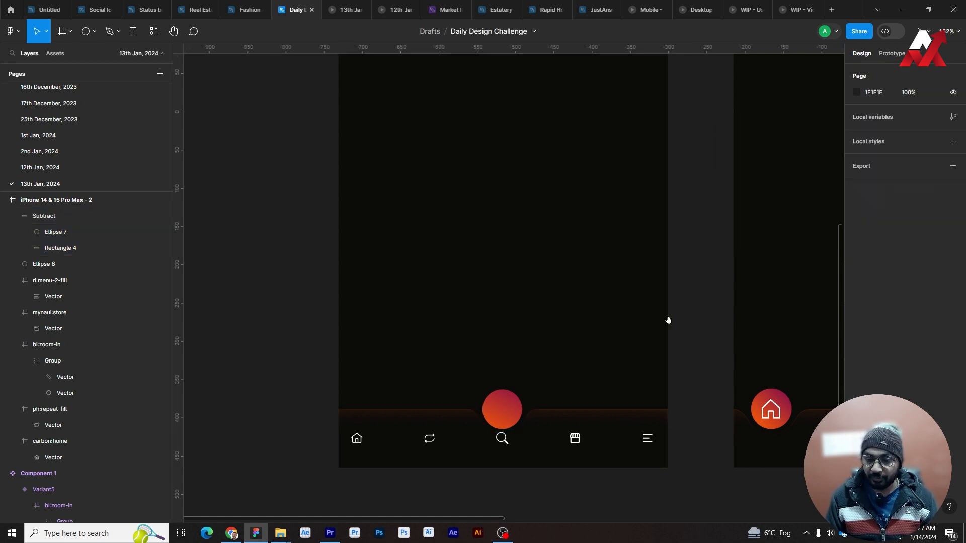
pyautogui.moveTo(668, 319); pyautogui.dragTo(596, 237)
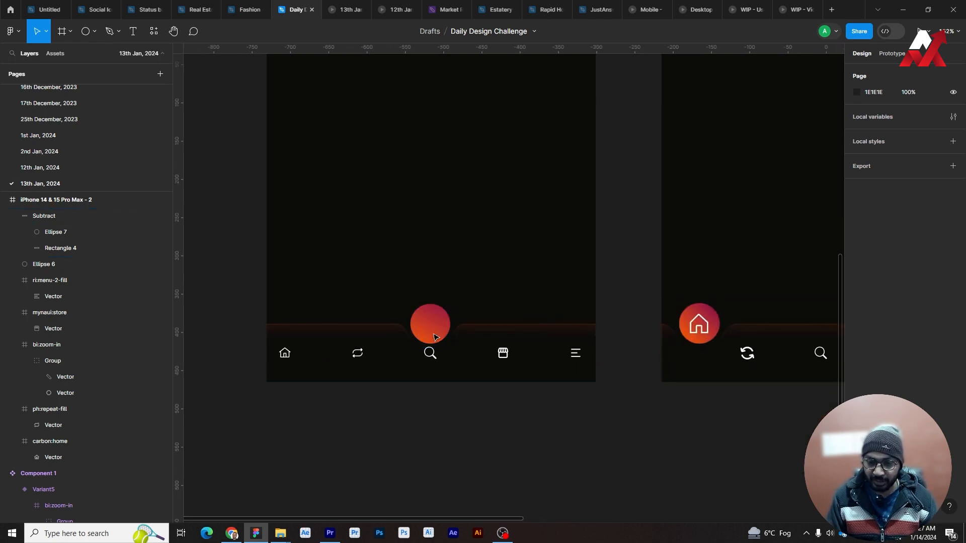
pyautogui.scroll(5, 745, 331)
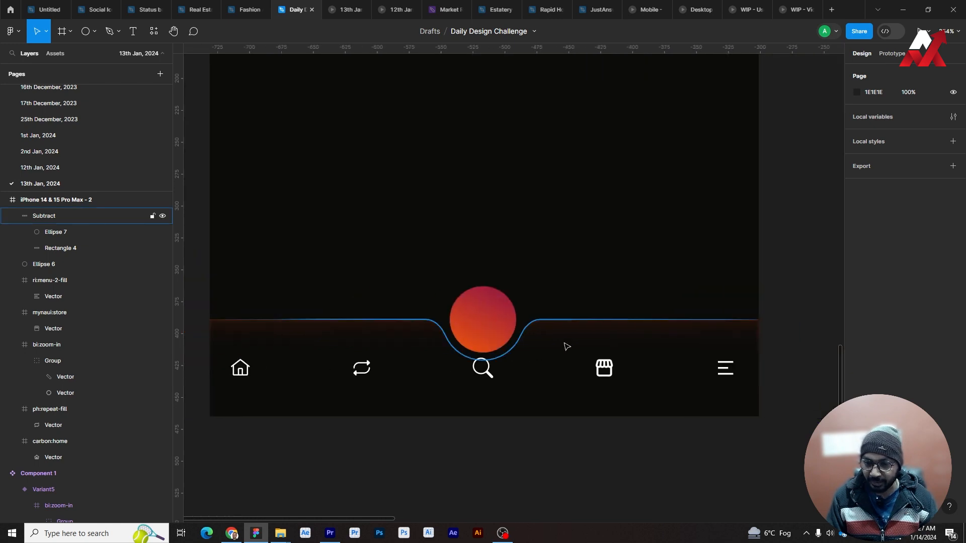
pyautogui.click(567, 347)
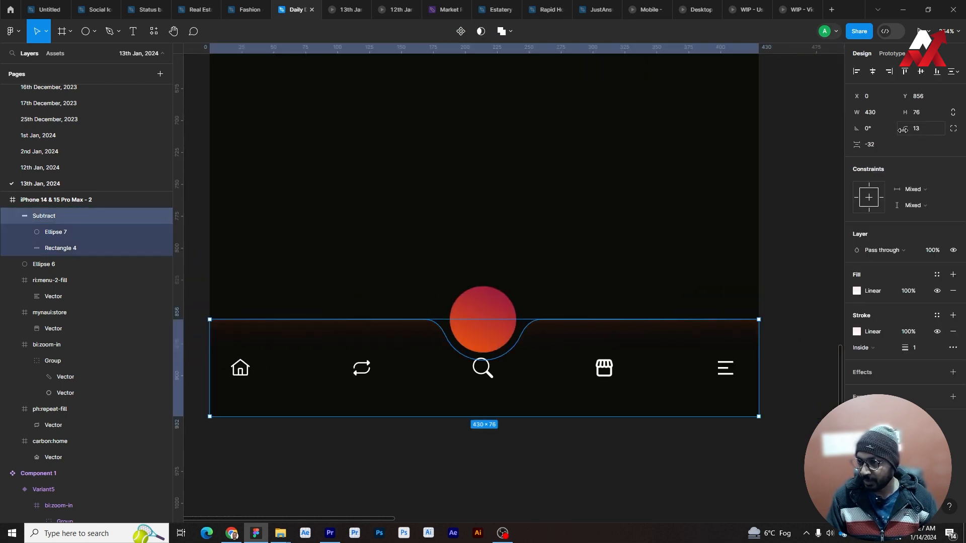
pyautogui.moveTo(903, 130); pyautogui.dragTo(941, 133)
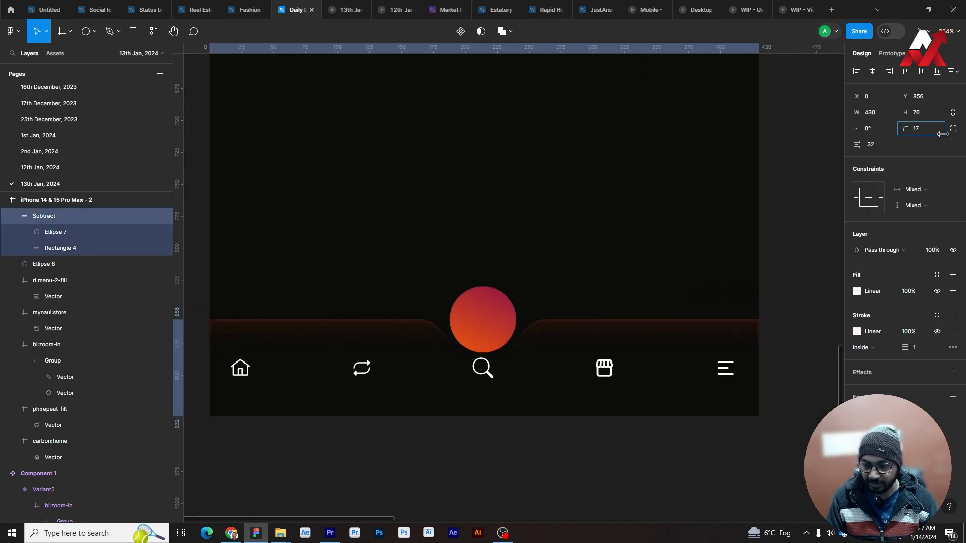
pyautogui.click(675, 471)
# Toggle outlines on and off to examine the navigation bar's curved cutout around the circle.
pyautogui.hscroll(3, 689, 463)
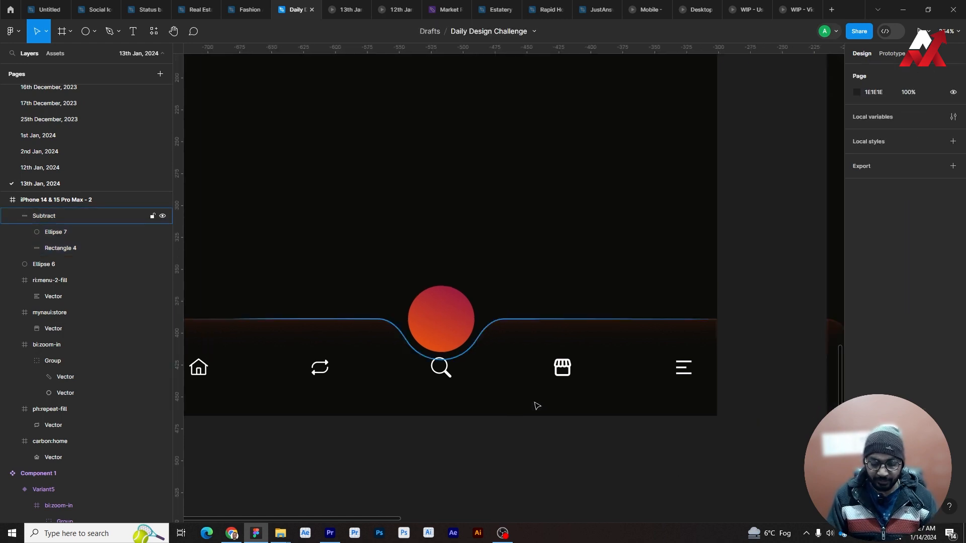
pyautogui.hotkey('ctrl', 'y')
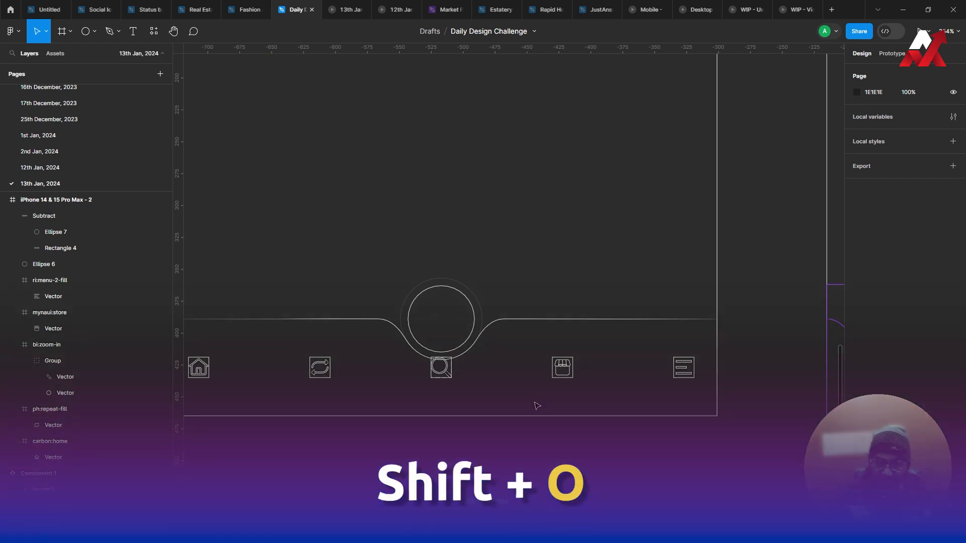
pyautogui.hotkey('shift', 'o')
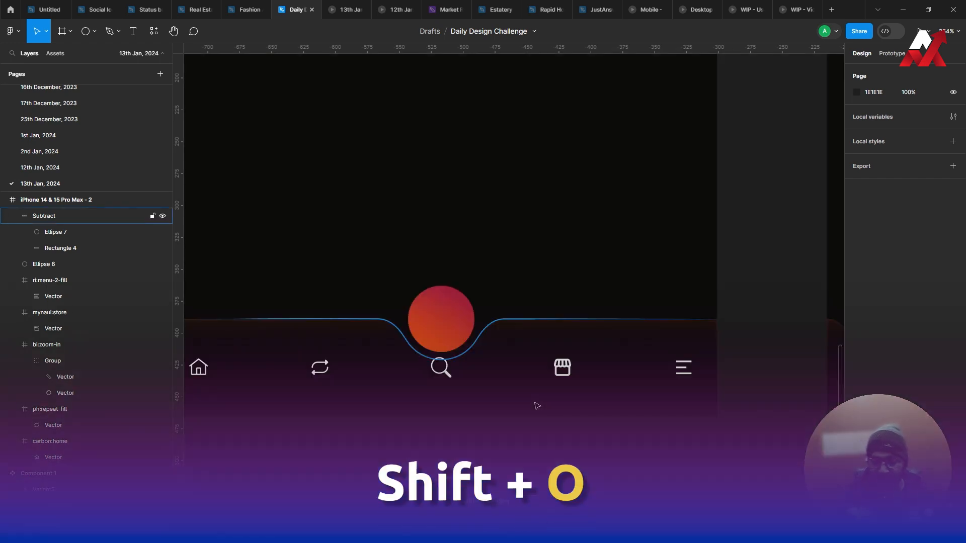
pyautogui.hscroll(3, 524, 438)
pyautogui.scroll(-1, 516, 381)
pyautogui.hscroll(-4, 516, 381)
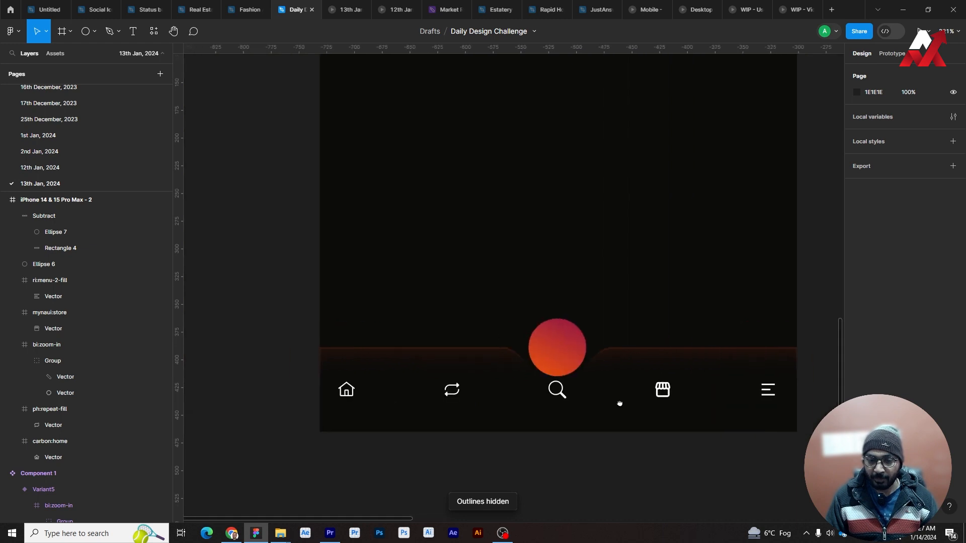
pyautogui.click(557, 359)
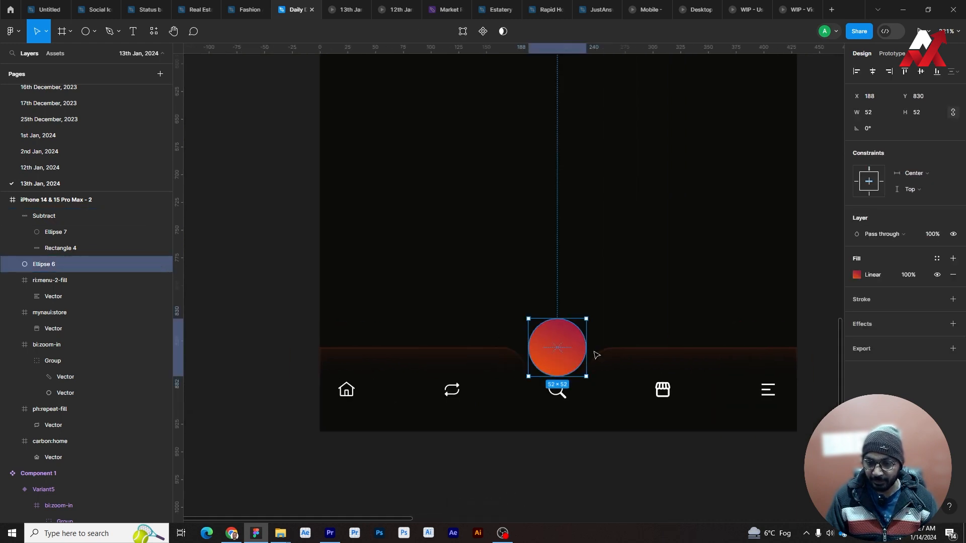
pyautogui.hotkey('shift', 'o')
pyautogui.keyDown('shift'); pyautogui.click(592, 337); pyautogui.keyUp('shift')
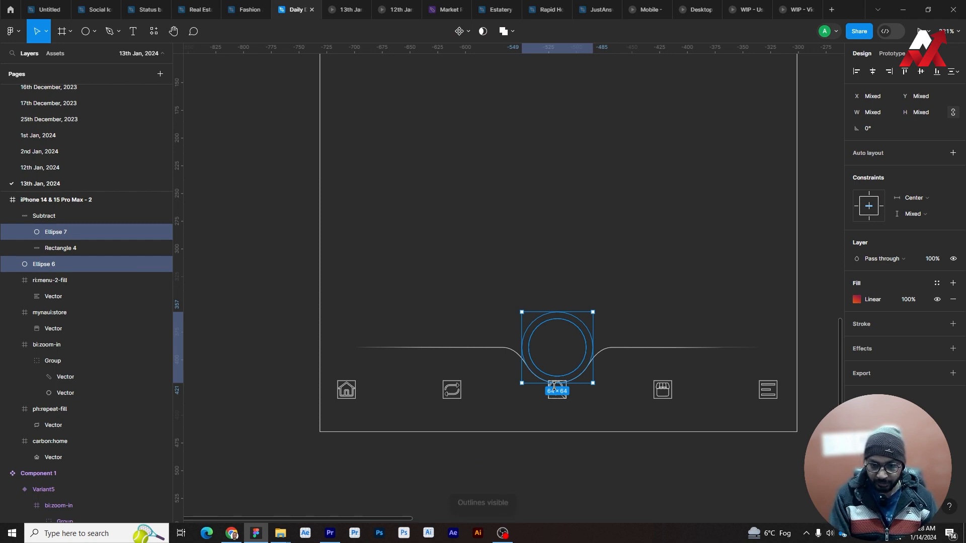
pyautogui.hotkey('shift', 'o')
pyautogui.scroll(-1, 242, 221)
pyautogui.scroll(-3, 388, 314)
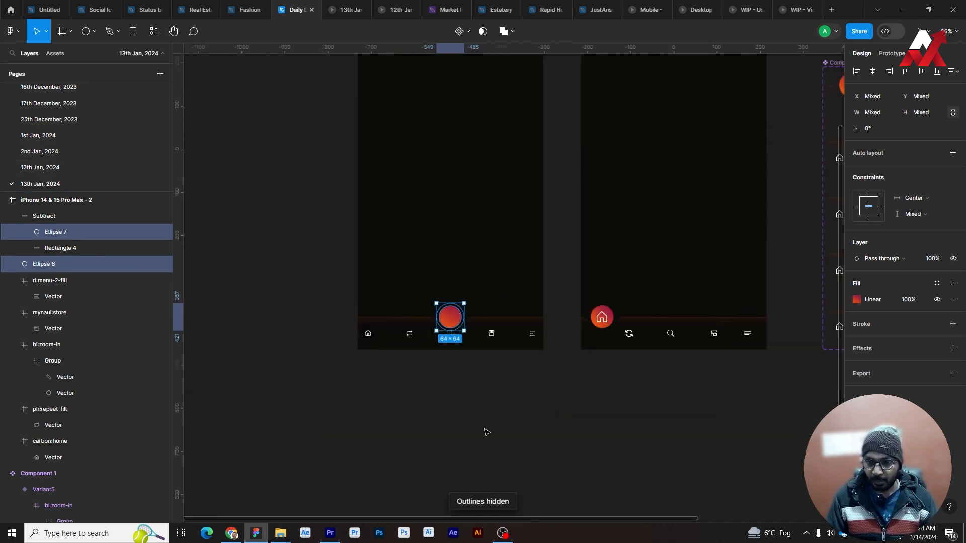
pyautogui.click(485, 432)
# Move the whole navigation bar with its circle and icons out of the iPhone 14 & 15 Pro Max - 2 frame onto the empty canvas beside it.
pyautogui.moveTo(576, 418); pyautogui.dragTo(466, 419)
pyautogui.scroll(-2, 707, 340)
pyautogui.moveTo(770, 377); pyautogui.dragTo(653, 382)
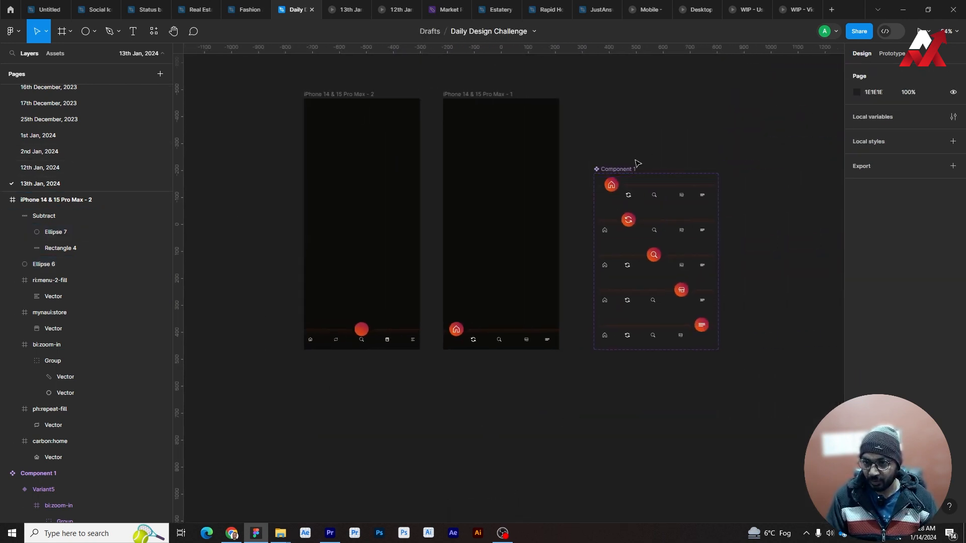
pyautogui.click(358, 330)
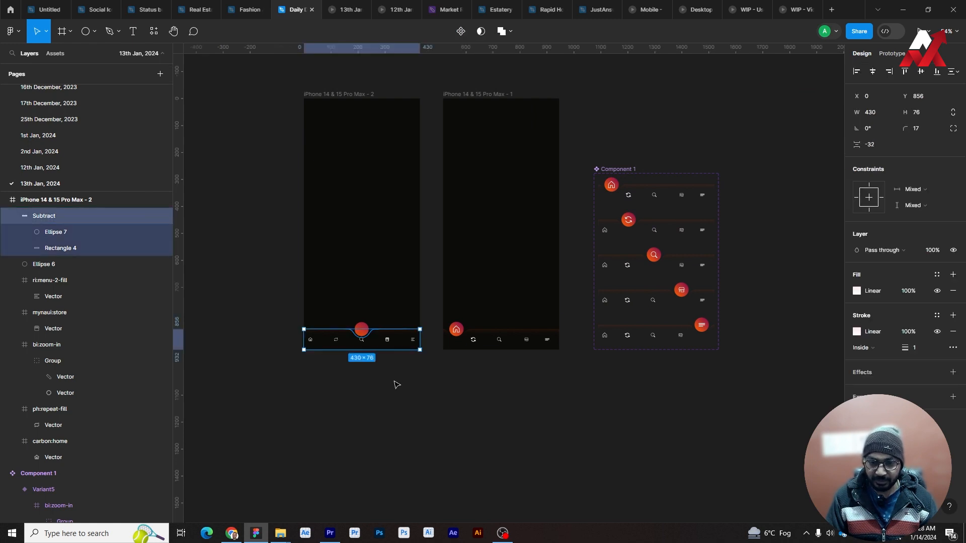
pyautogui.click(397, 384)
pyautogui.moveTo(297, 337); pyautogui.dragTo(417, 347)
pyautogui.moveTo(362, 333); pyautogui.dragTo(363, 384)
pyautogui.hscroll(-5, 364, 384)
pyautogui.moveTo(487, 406); pyautogui.dragTo(332, 208)
pyautogui.click(362, 276)
pyautogui.scroll(4, 299, 199)
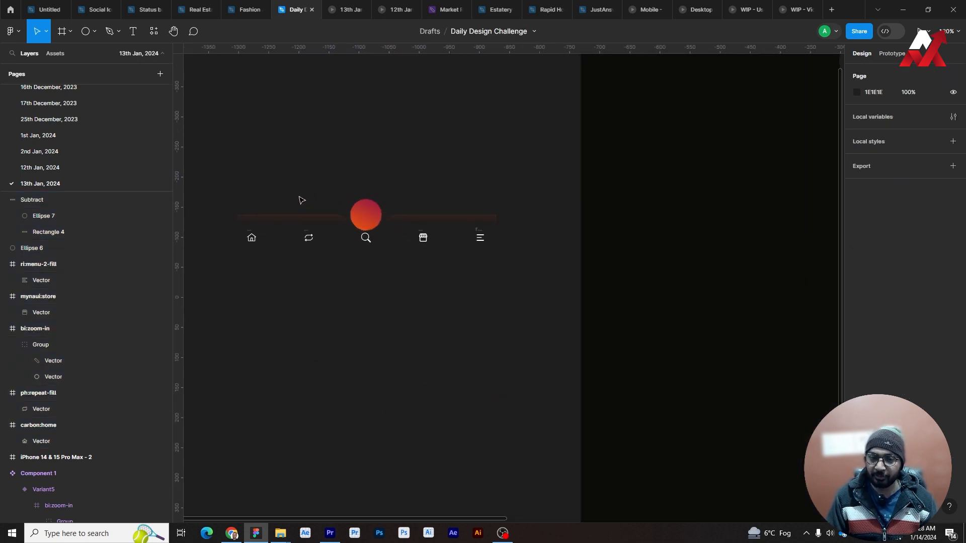
# Select the gradient circle Ellipse 6 together with the cutout circle Ellipse 7, showing outlines to reach the hidden one.
pyautogui.moveTo(341, 312); pyautogui.dragTo(431, 326)
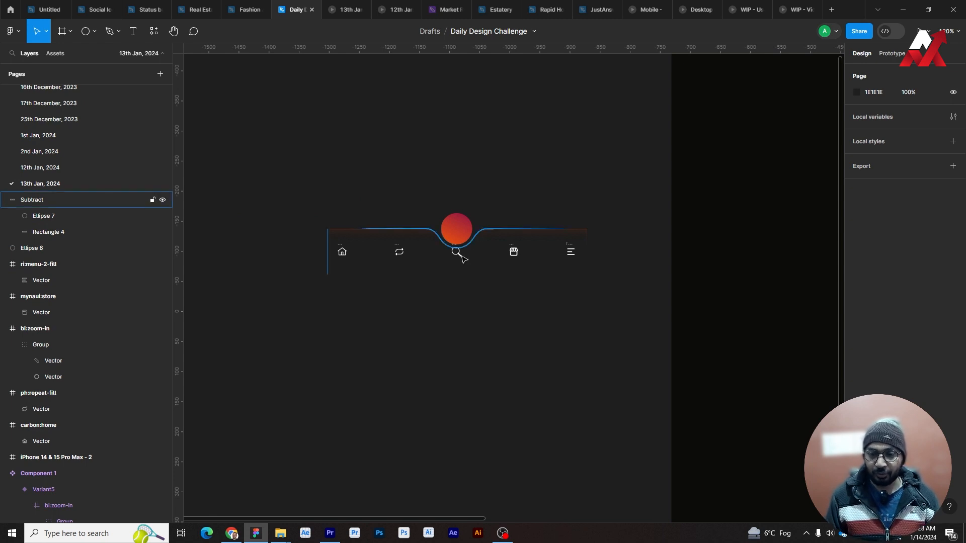
pyautogui.scroll(5, 455, 234)
pyautogui.click(455, 229)
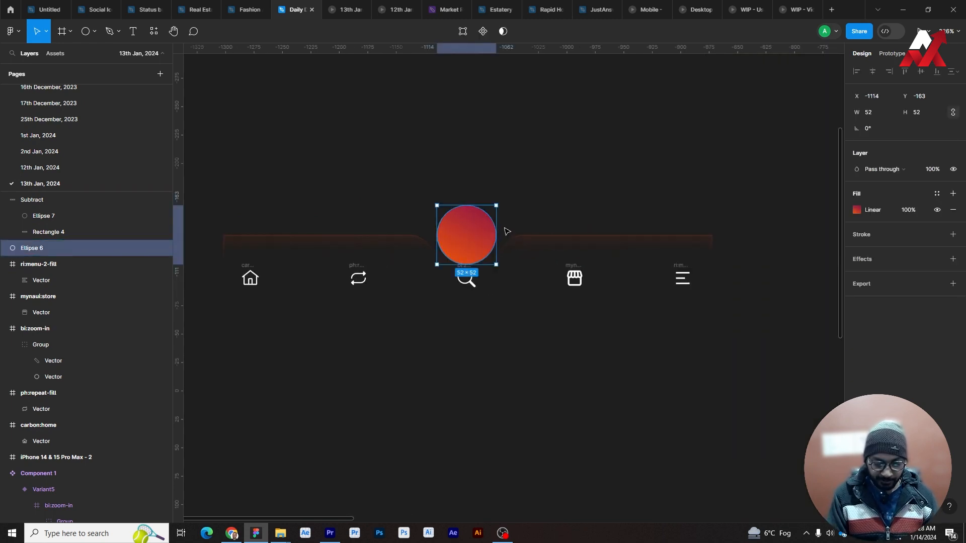
pyautogui.hotkey('ctrl', 'y')
pyautogui.keyDown('shift'); pyautogui.click(503, 227); pyautogui.keyUp('shift')
pyautogui.hotkey('ctrl', 'y')
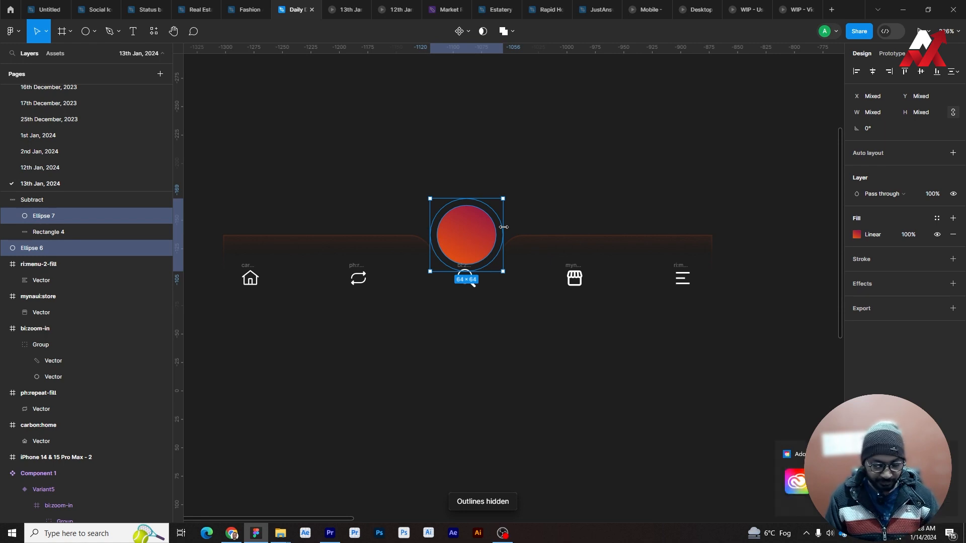
# Try grouping the gradient circle with the cutout circle, and undo the grouping.
pyautogui.hotkey('ctrl', 'g')
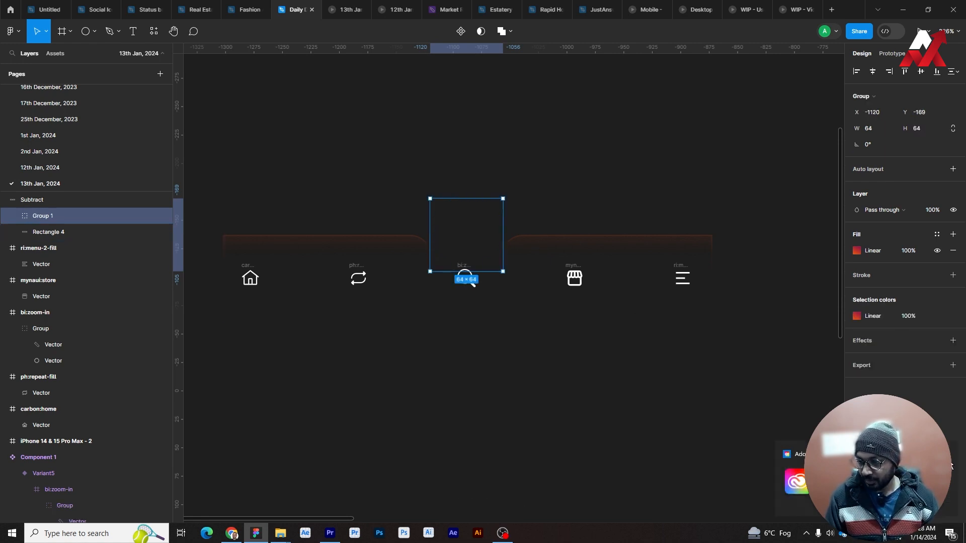
pyautogui.hotkey('ctrl', 'z')
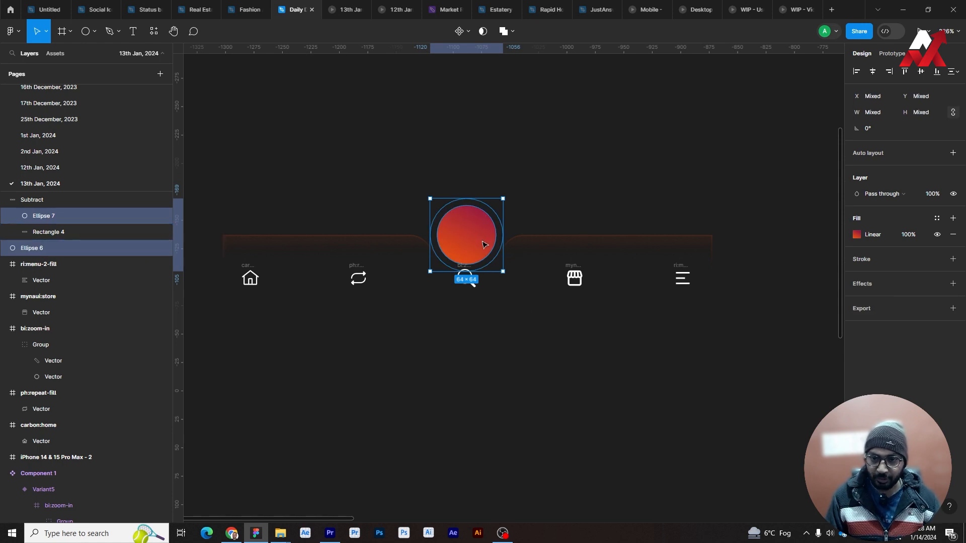
# Move the gradient circle and cutout circle together horizontally to the bar's left end, above the home icon.
pyautogui.moveTo(488, 246); pyautogui.dragTo(279, 249)
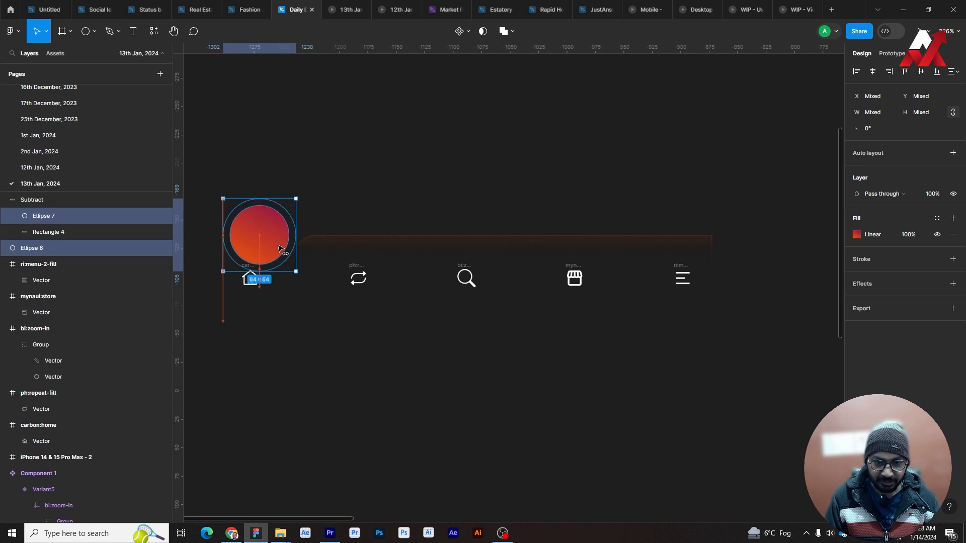
pyautogui.scroll(3, 280, 249)
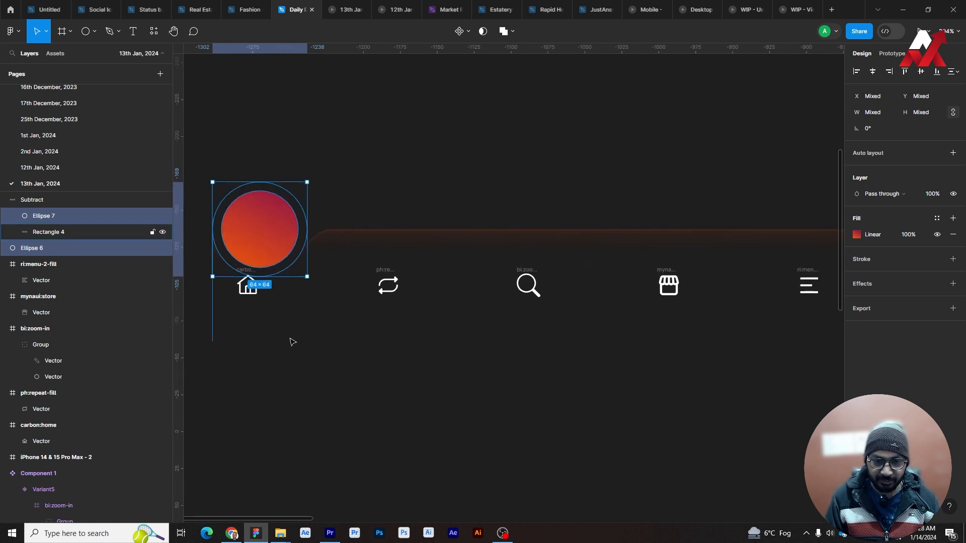
pyautogui.moveTo(290, 341); pyautogui.dragTo(413, 365)
pyautogui.scroll(3, 358, 256)
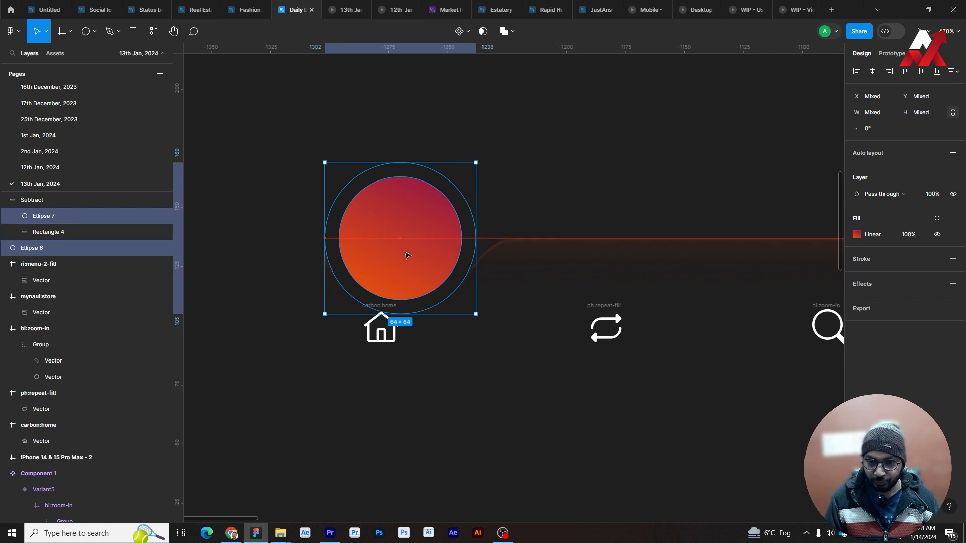
# Nudge the gradient circle and cutout circle 8 px to the right, away from the bar's left edge.
pyautogui.moveTo(406, 255)
pyautogui.mouseDown()
pyautogui.moveTo(428, 258)
pyautogui.moveTo(405, 257)
pyautogui.mouseUp()
pyautogui.press('Right')
pyautogui.press('Right')
pyautogui.press('Right')
pyautogui.press('Right')
pyautogui.press('Right')
pyautogui.press('Right')
pyautogui.press('Right')
pyautogui.press('Right')
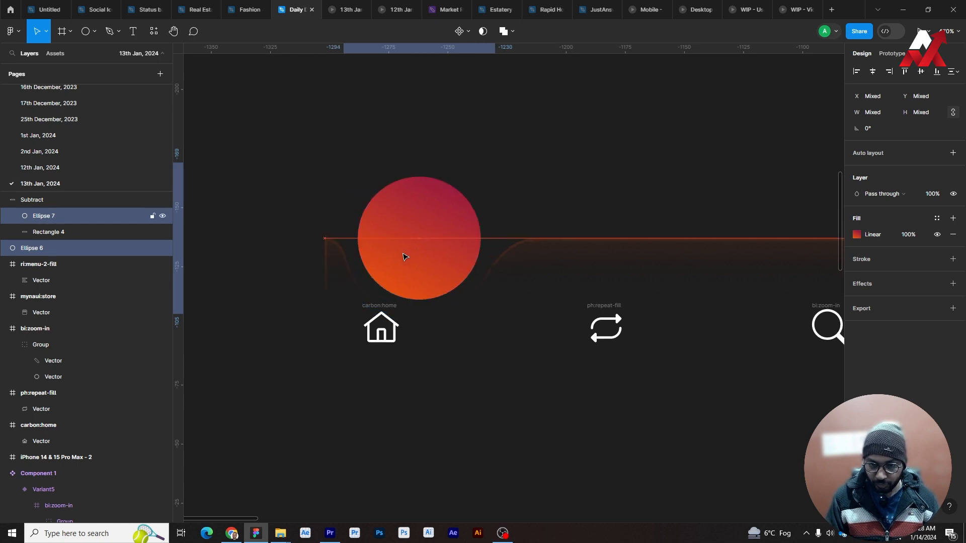
pyautogui.click(500, 450)
pyautogui.click(379, 307)
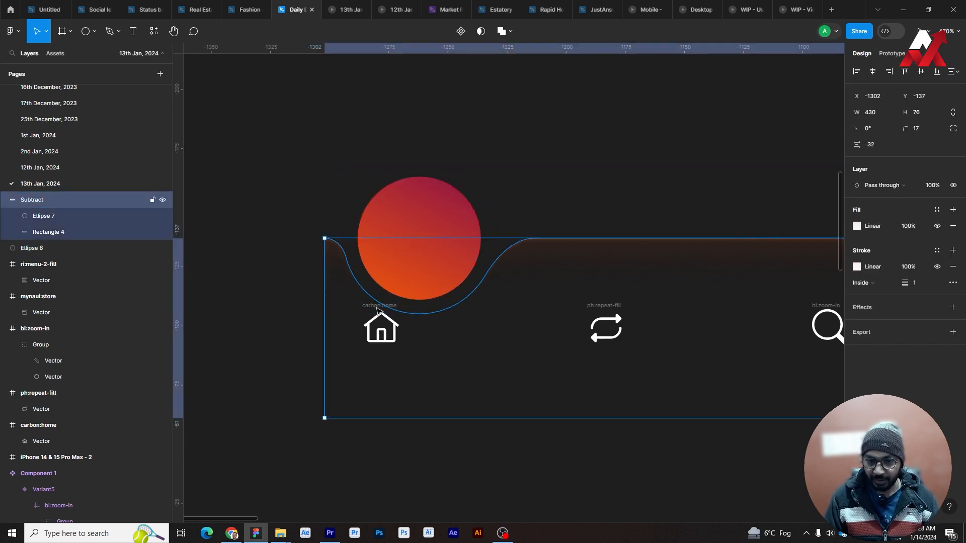
pyautogui.doubleClick(376, 311)
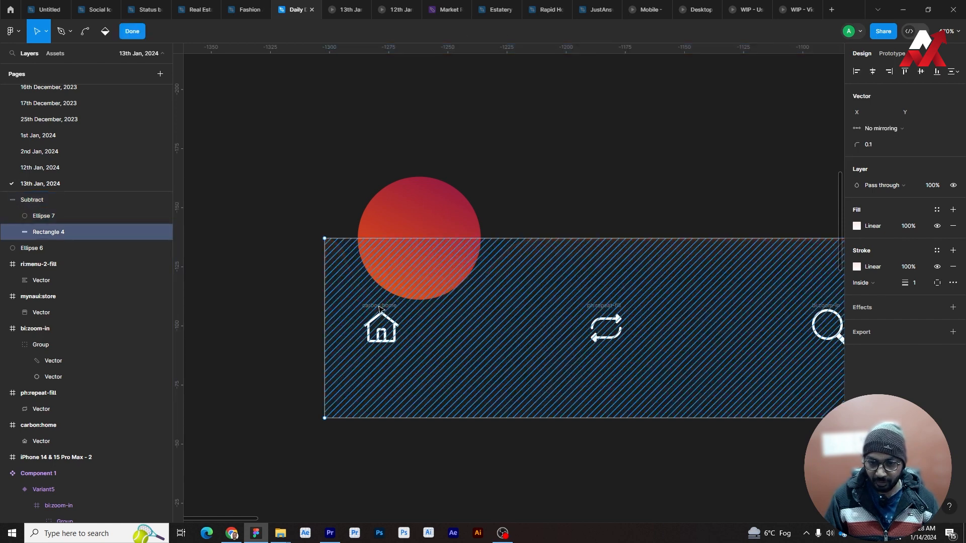
pyautogui.click(447, 466)
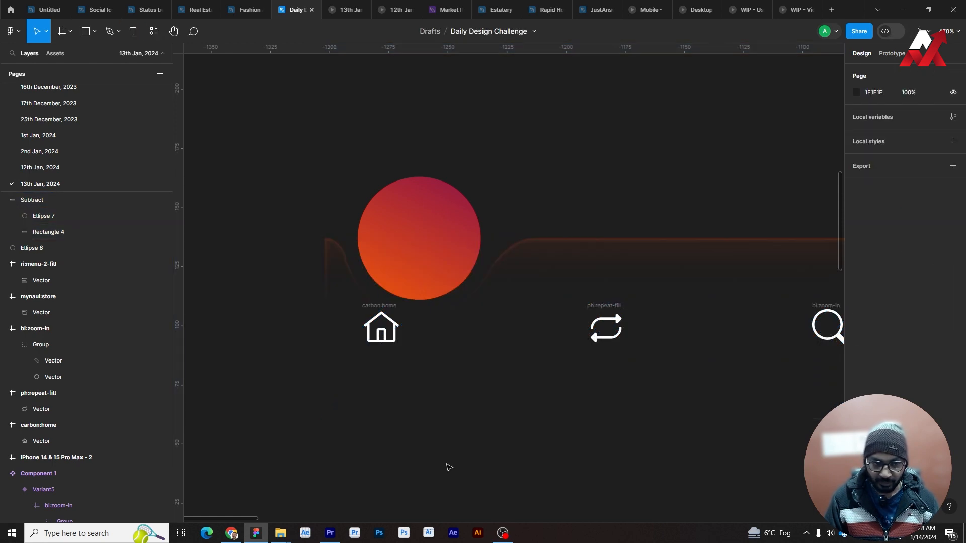
# Send the Subtract bar shape behind the navigation icons in the layer order.
pyautogui.click(401, 385)
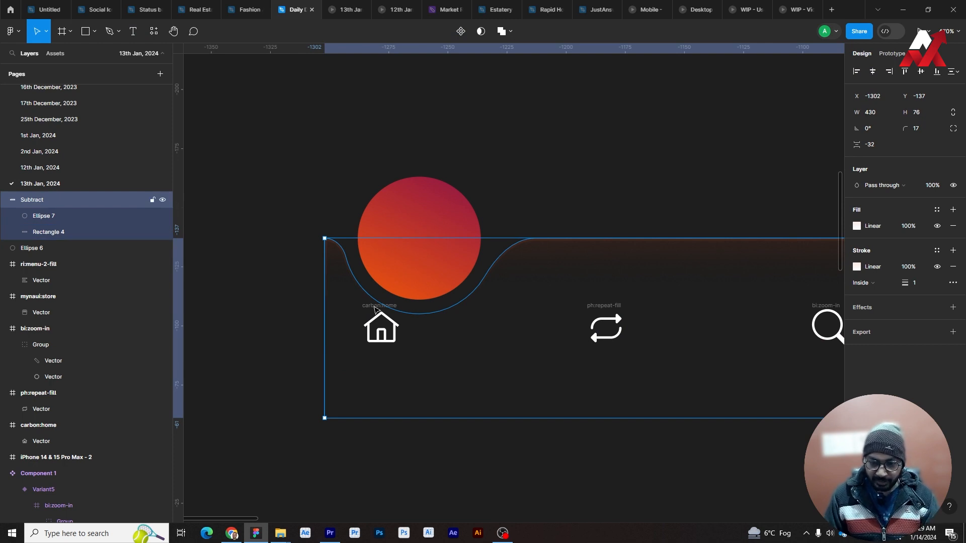
pyautogui.press('[')
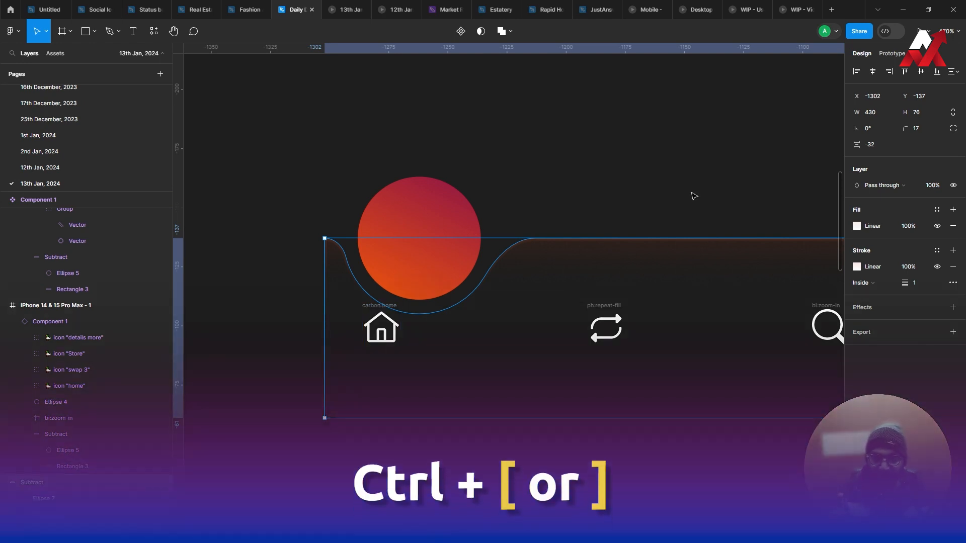
pyautogui.click(615, 169)
# Resize the carbon:home icon frame to 24 × 24 with its proportions locked.
pyautogui.click(378, 306)
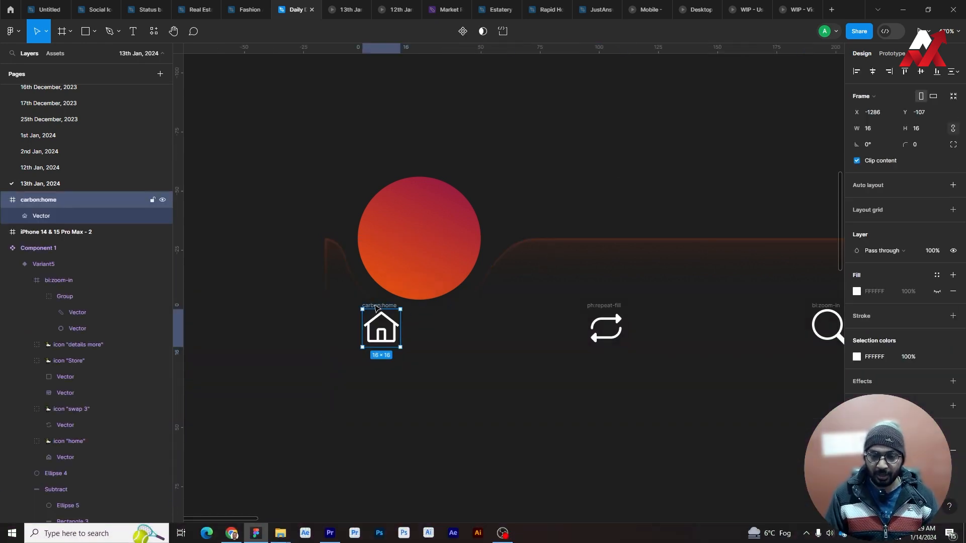
pyautogui.scroll(-2, 578, 387)
pyautogui.moveTo(632, 435); pyautogui.dragTo(478, 438)
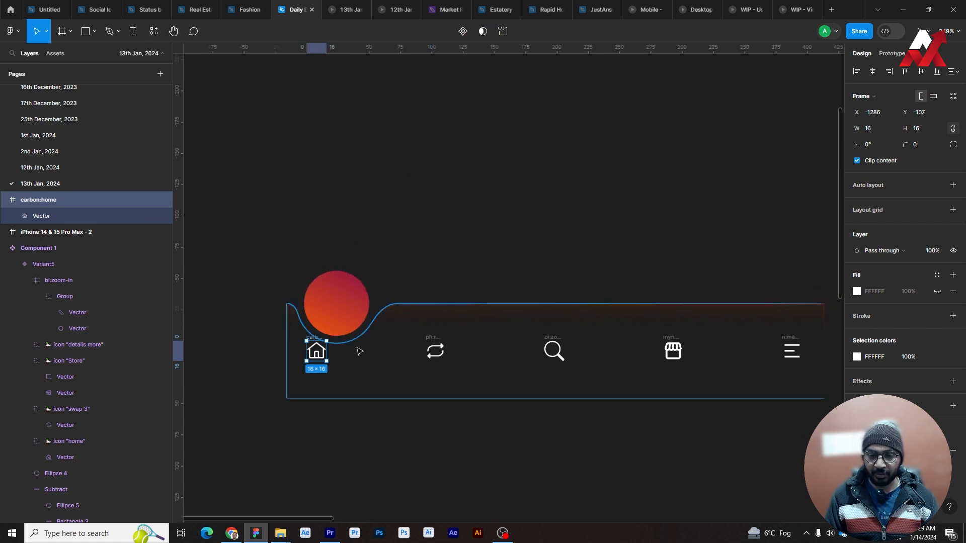
pyautogui.scroll(1, 358, 350)
pyautogui.click(869, 127)
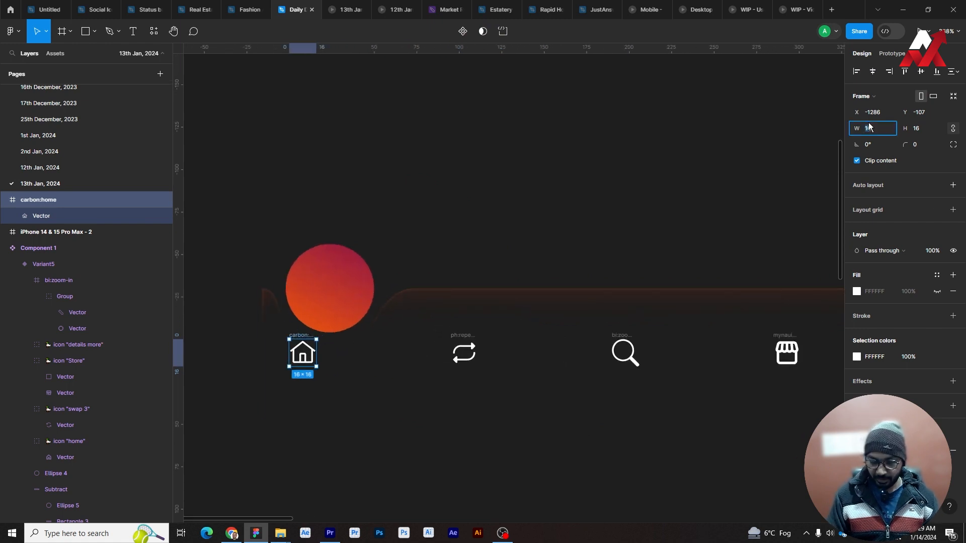
pyautogui.write('24')
pyautogui.press('Return')
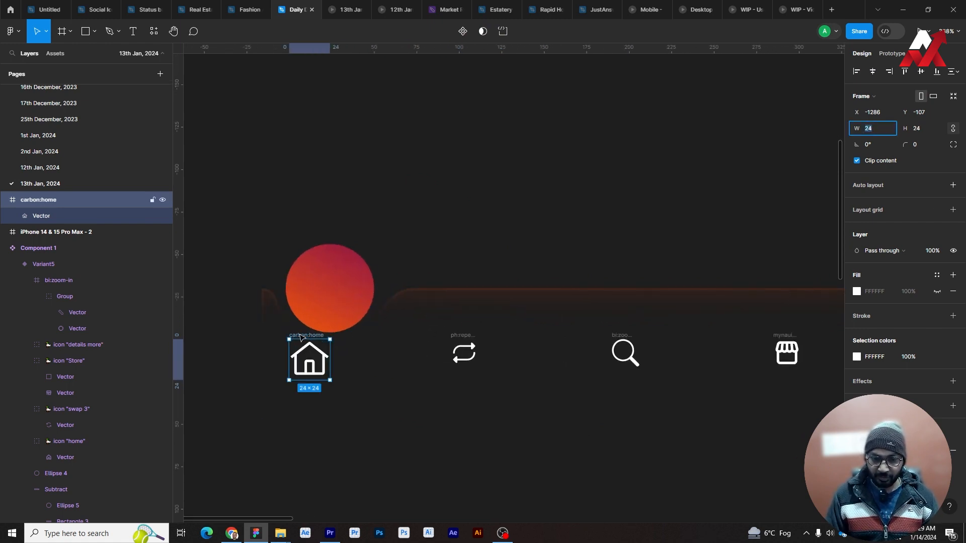
# Place the home icon on the gradient circle and centre the two on each other horizontally and vertically.
pyautogui.moveTo(301, 337); pyautogui.dragTo(325, 277)
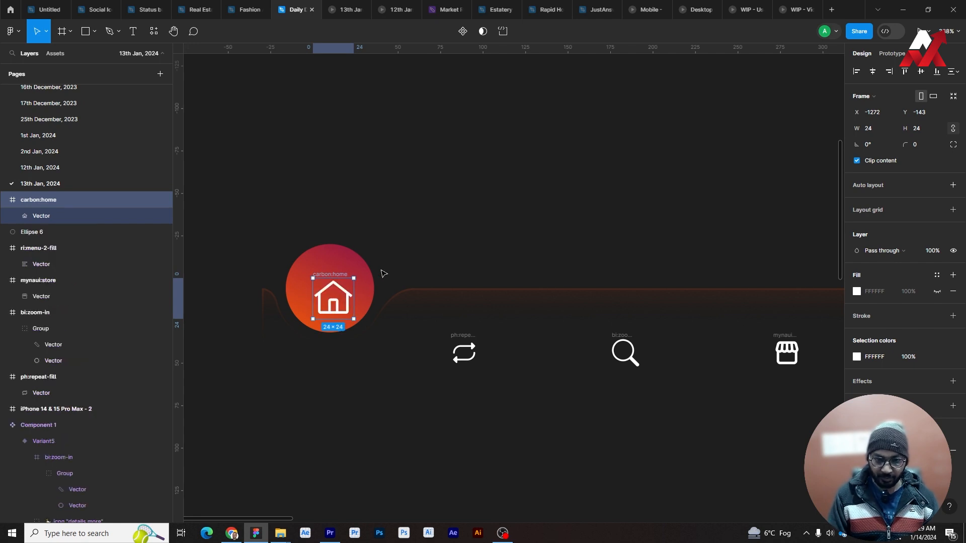
pyautogui.keyDown('shift'); pyautogui.click(365, 292); pyautogui.keyUp('shift')
pyautogui.click(875, 72)
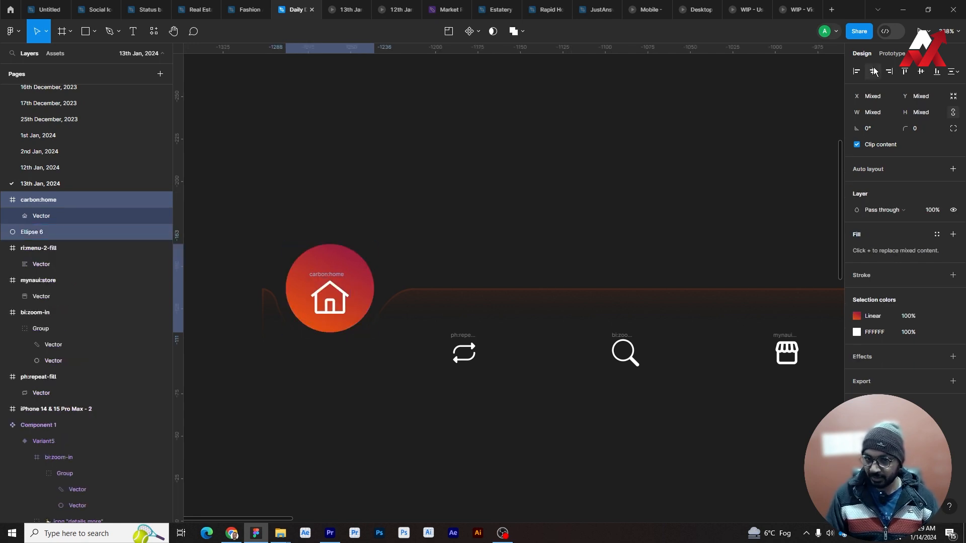
pyautogui.click(597, 243)
# Examine the bar with the home icon in place and measure the icon's spacing to each side of the circle.
pyautogui.scroll(-2, 598, 244)
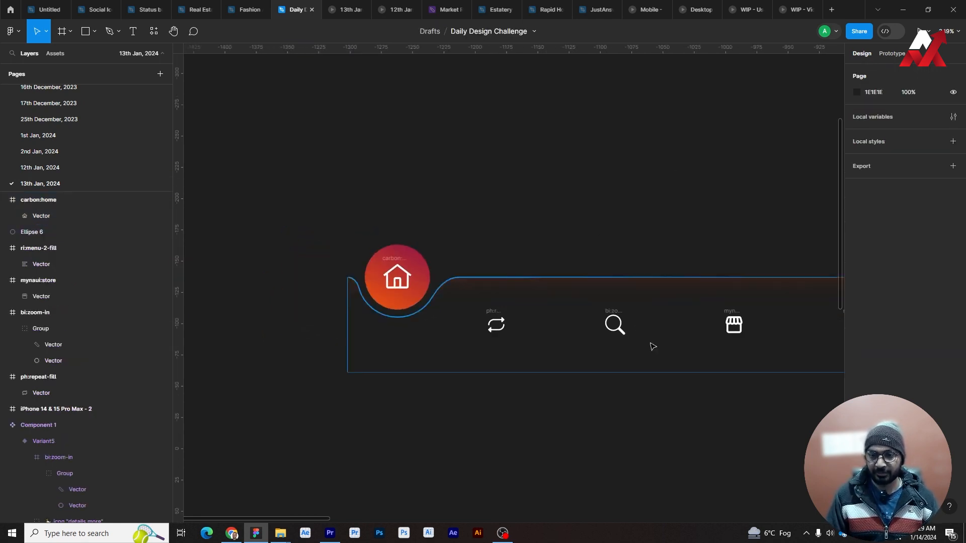
pyautogui.moveTo(681, 384); pyautogui.dragTo(472, 371)
pyautogui.scroll(-1, 466, 371)
pyautogui.moveTo(409, 423); pyautogui.dragTo(520, 399)
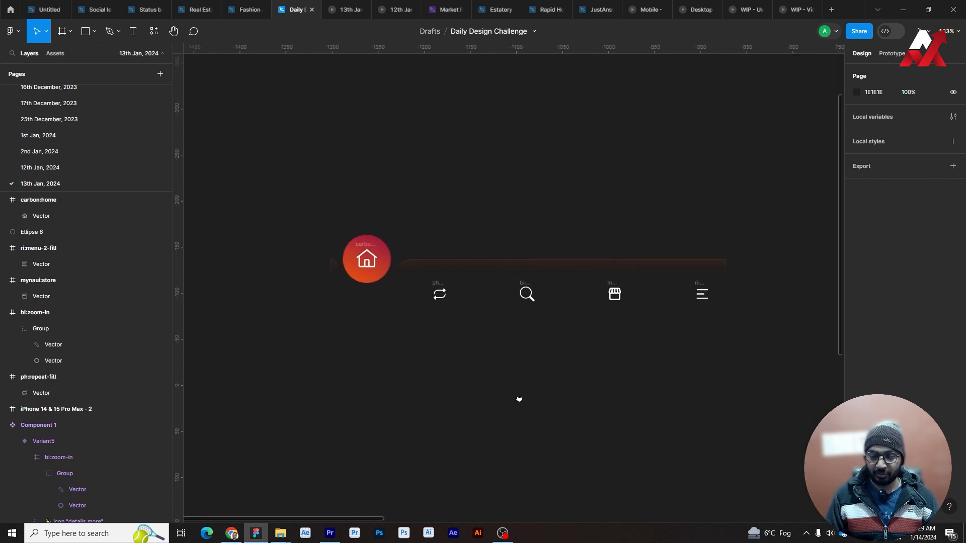
pyautogui.scroll(3, 367, 247)
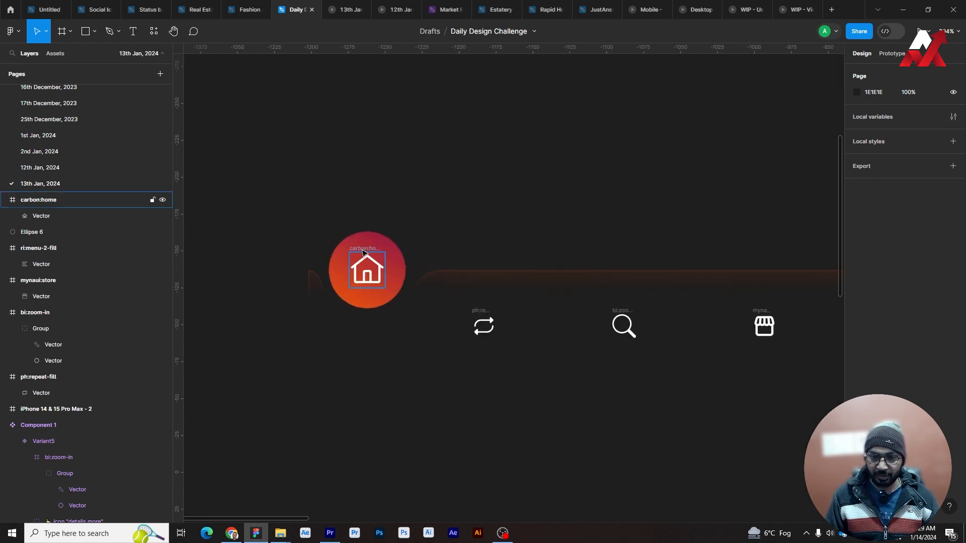
pyautogui.click(366, 255)
pyautogui.click(389, 187)
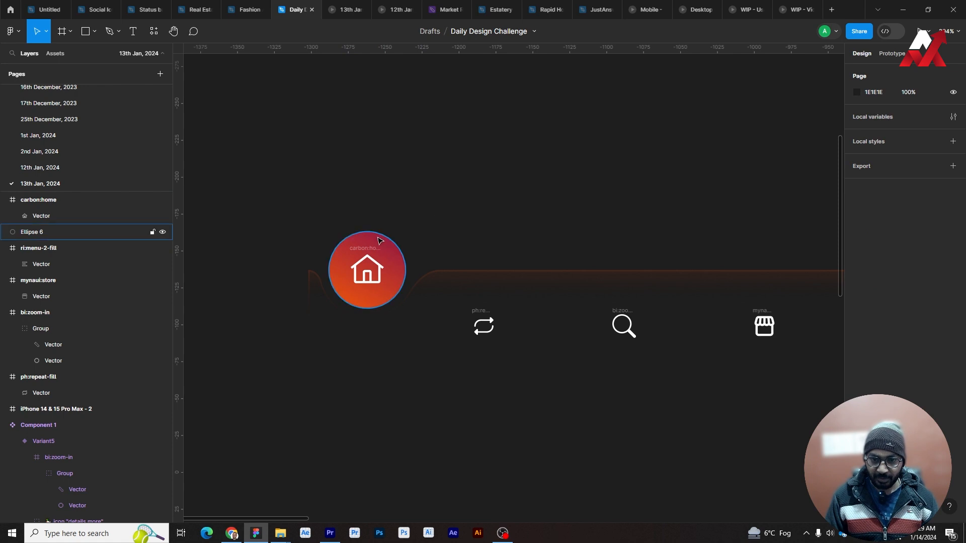
pyautogui.scroll(3, 376, 238)
pyautogui.click(368, 258)
pyautogui.press('alt')
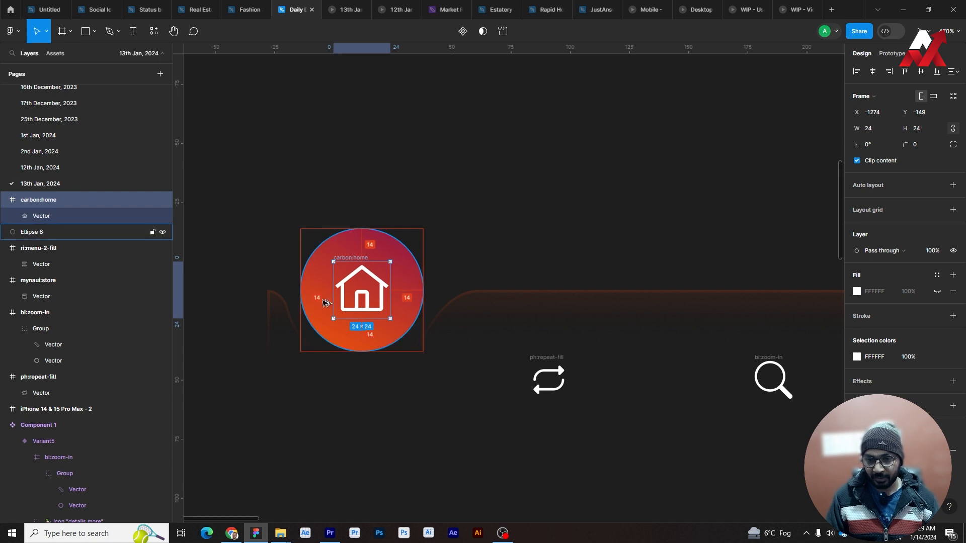
pyautogui.click(463, 284)
pyautogui.scroll(-7, 399, 284)
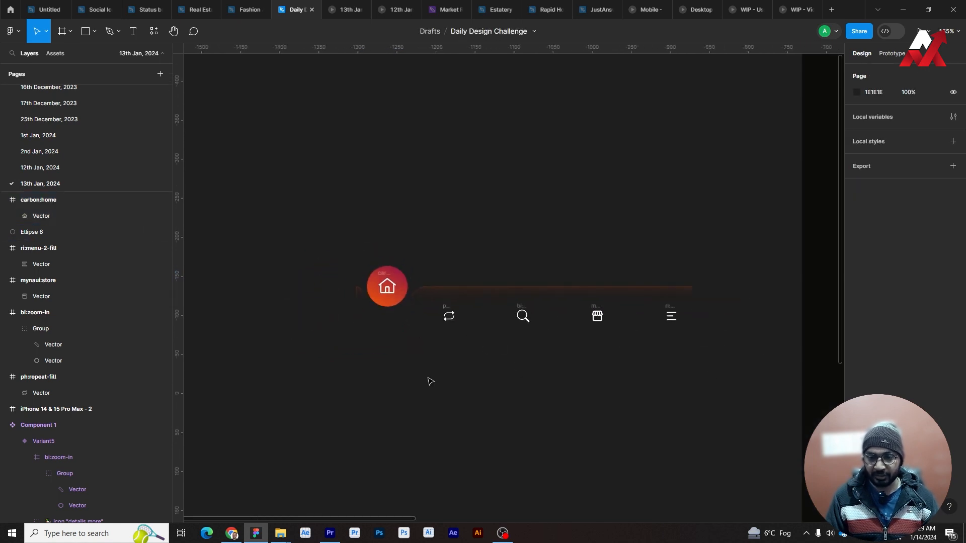
pyautogui.scroll(4, 388, 288)
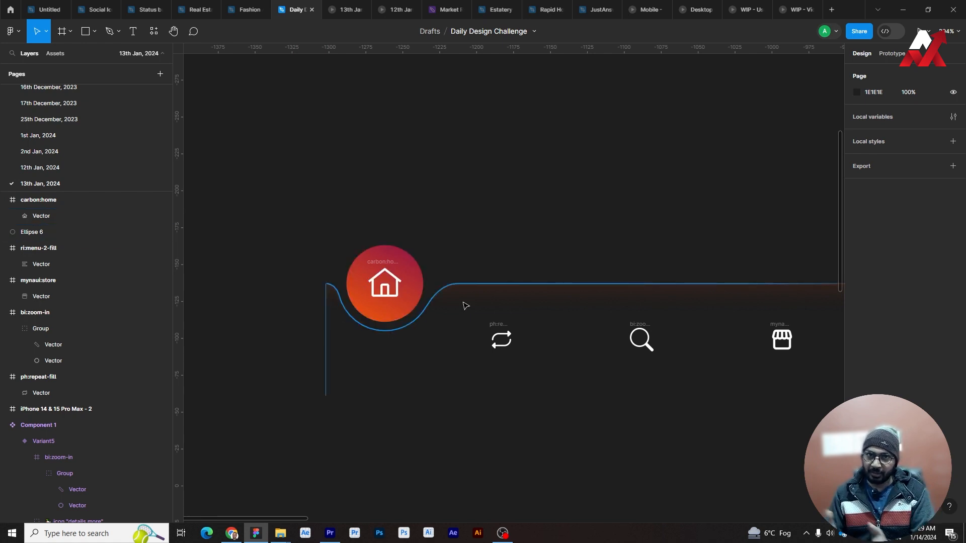
pyautogui.scroll(-3, 483, 302)
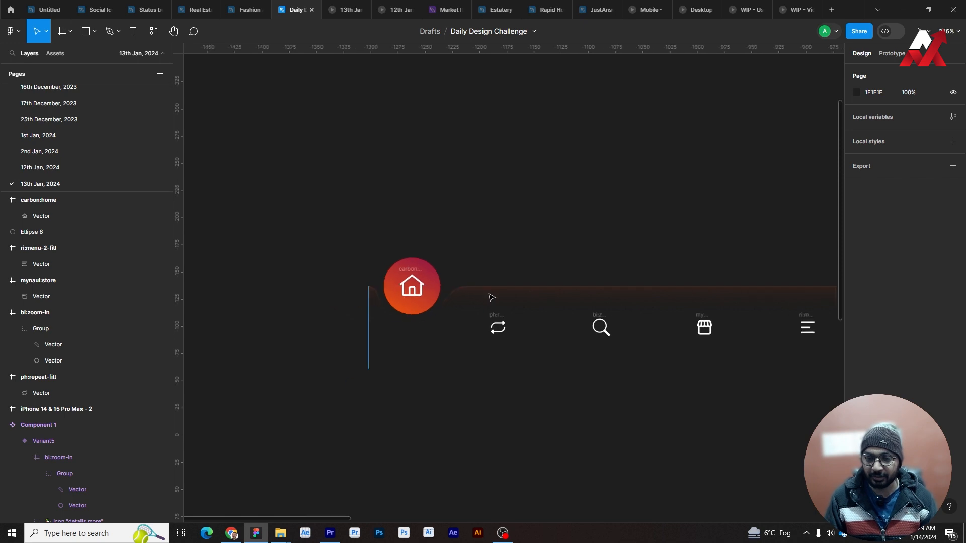
pyautogui.hscroll(3, 504, 364)
pyautogui.scroll(-3, 536, 445)
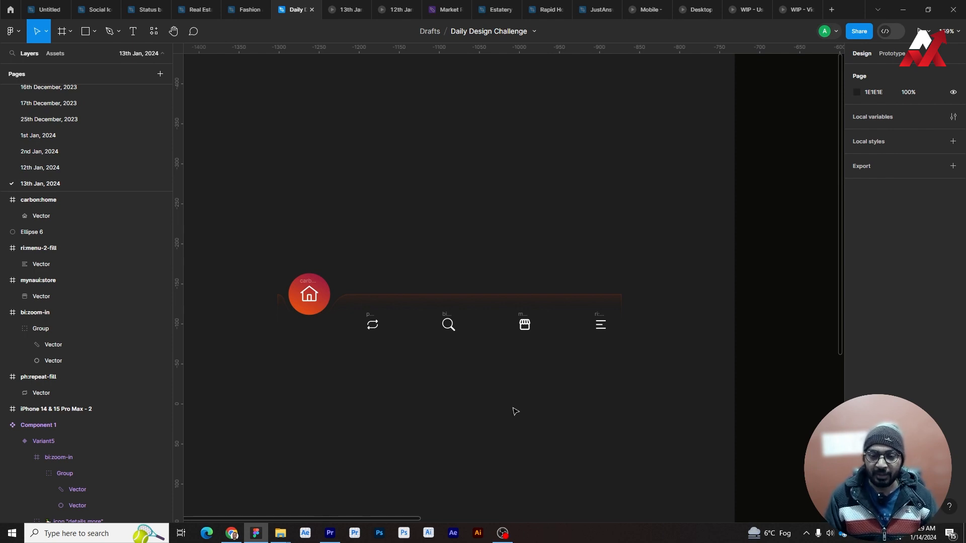
# Duplicate the entire home-active navigation bar, including its circle and icons, directly below the original.
pyautogui.moveTo(515, 412); pyautogui.dragTo(516, 349)
pyautogui.moveTo(673, 358); pyautogui.dragTo(292, 216)
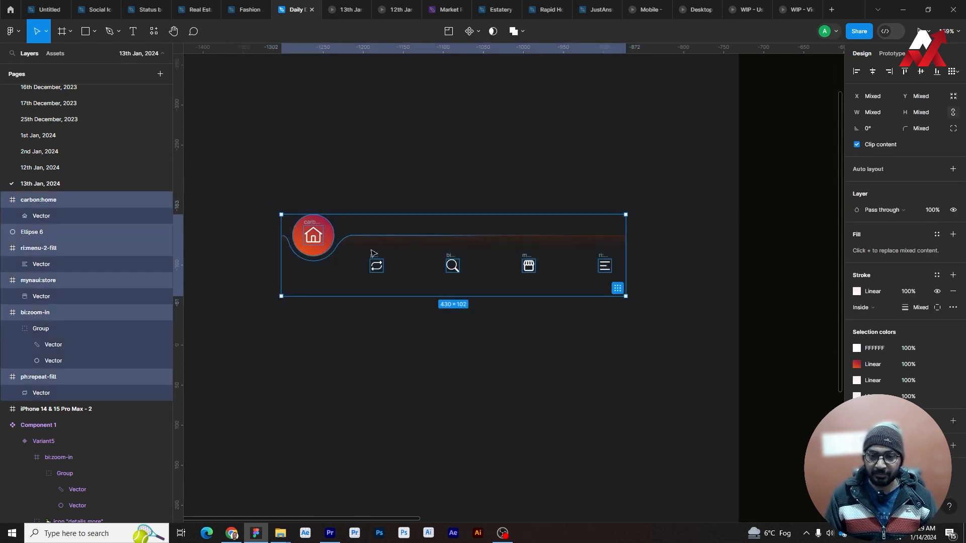
pyautogui.moveTo(406, 259); pyautogui.dragTo(406, 358)
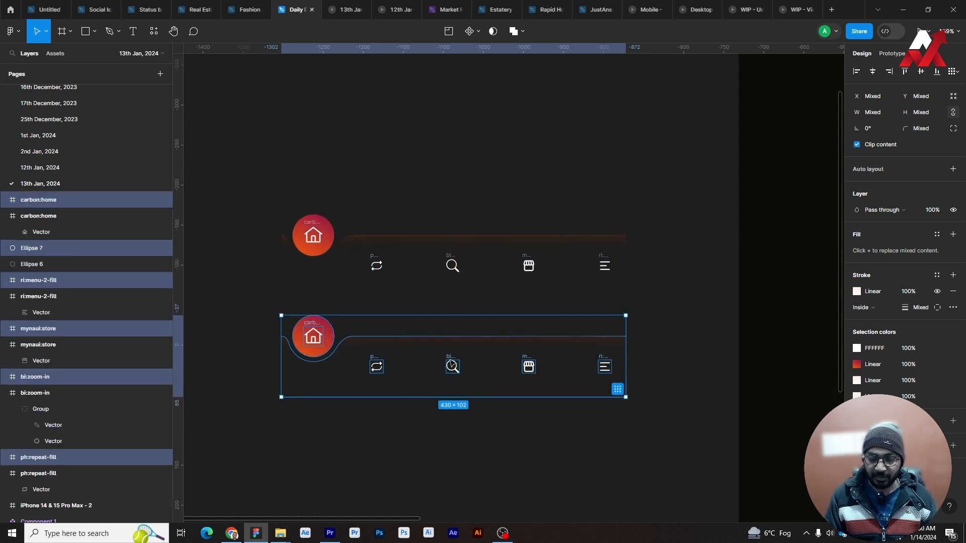
pyautogui.click(442, 425)
pyautogui.scroll(3, 339, 368)
pyautogui.scroll(2, 338, 369)
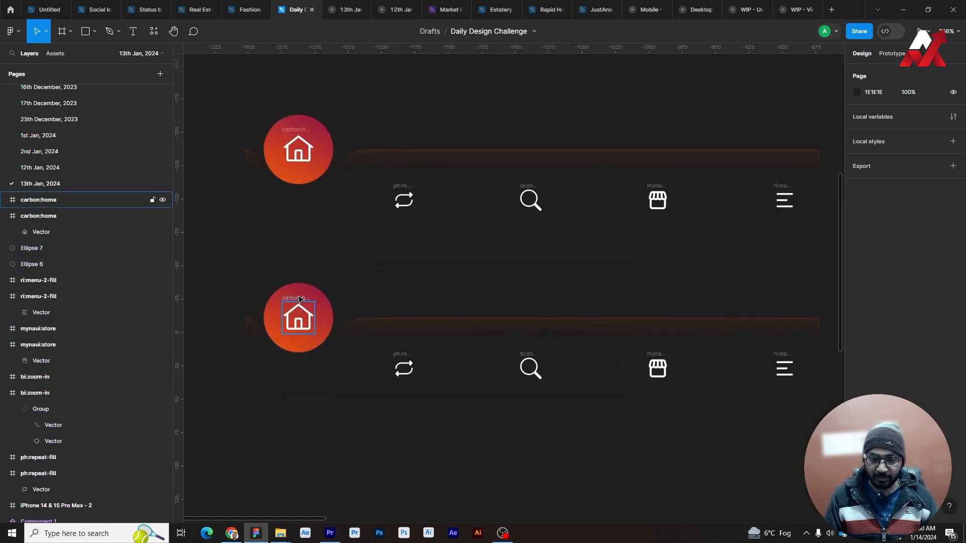
# Resize the home icon in the duplicated lower bar to 16 × 16.
pyautogui.click(298, 318)
pyautogui.keyDown('shift'); pyautogui.click(406, 358); pyautogui.keyUp('shift')
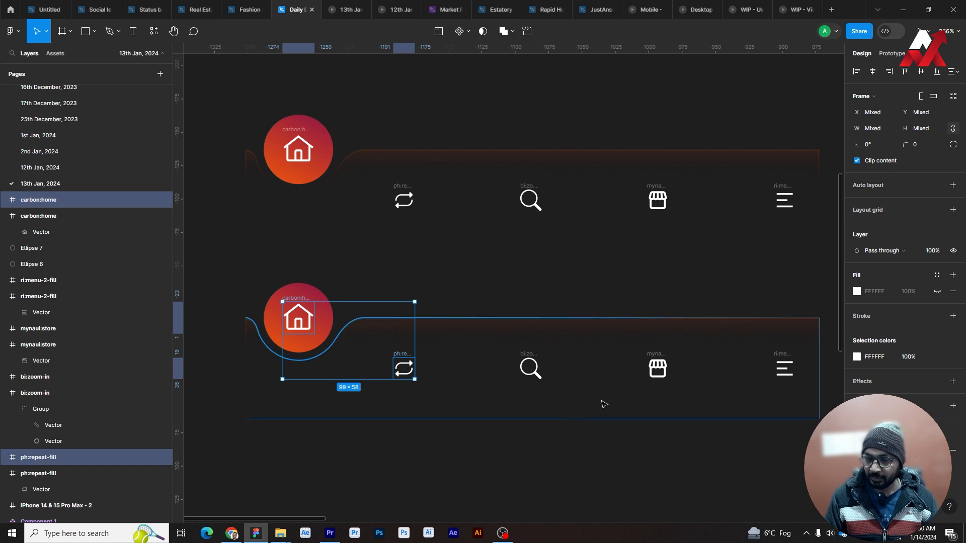
pyautogui.press('Escape')
pyautogui.click(304, 297)
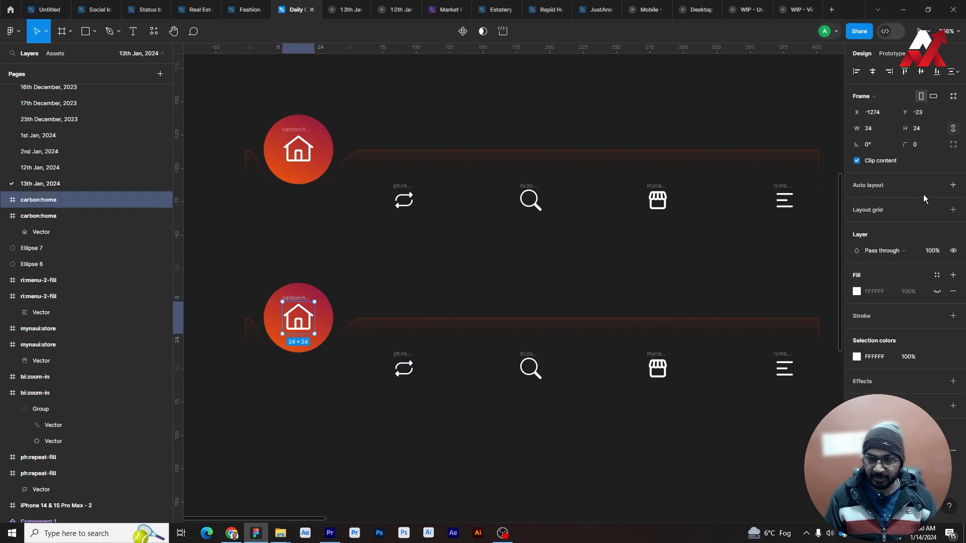
pyautogui.click(885, 131)
pyautogui.write('16')
pyautogui.press('Return')
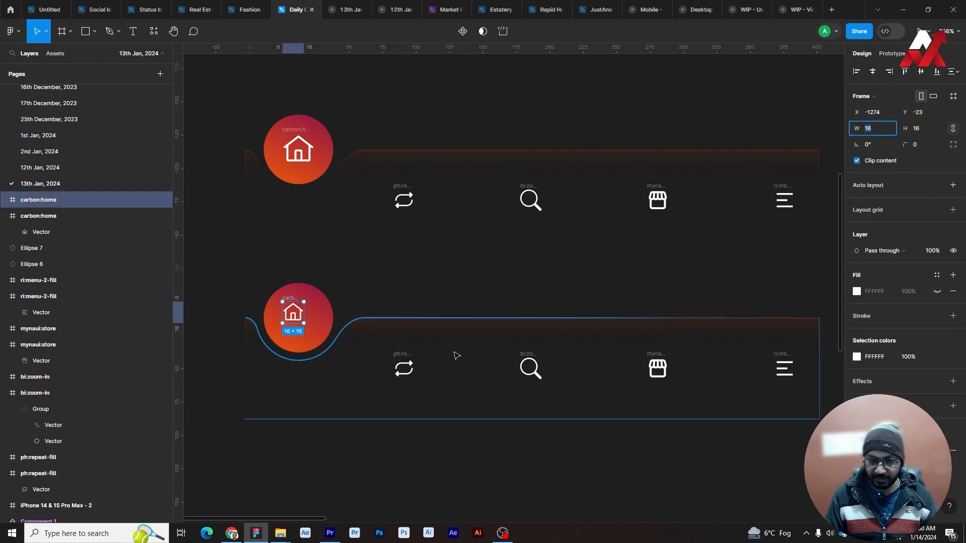
# Align the lower bar's home icon with the repeat icon along their vertical centres.
pyautogui.keyDown('shift'); pyautogui.click(404, 368); pyautogui.keyUp('shift')
pyautogui.click(939, 72)
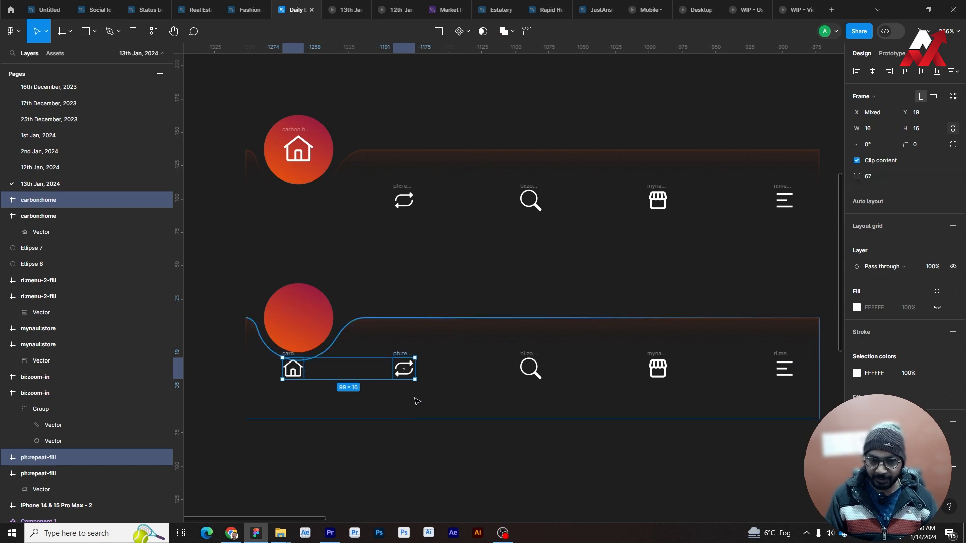
pyautogui.click(417, 449)
pyautogui.click(295, 359)
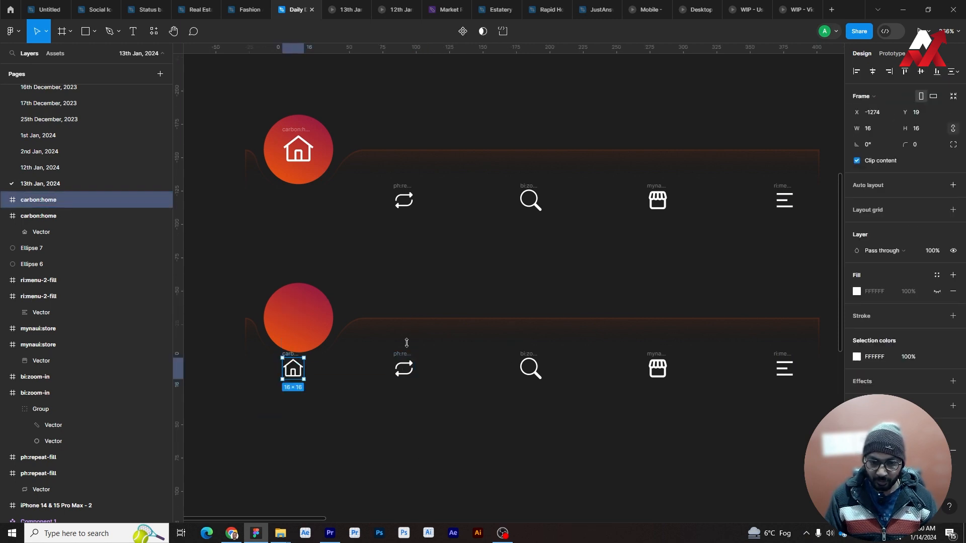
pyautogui.click(334, 457)
pyautogui.click(100, 200)
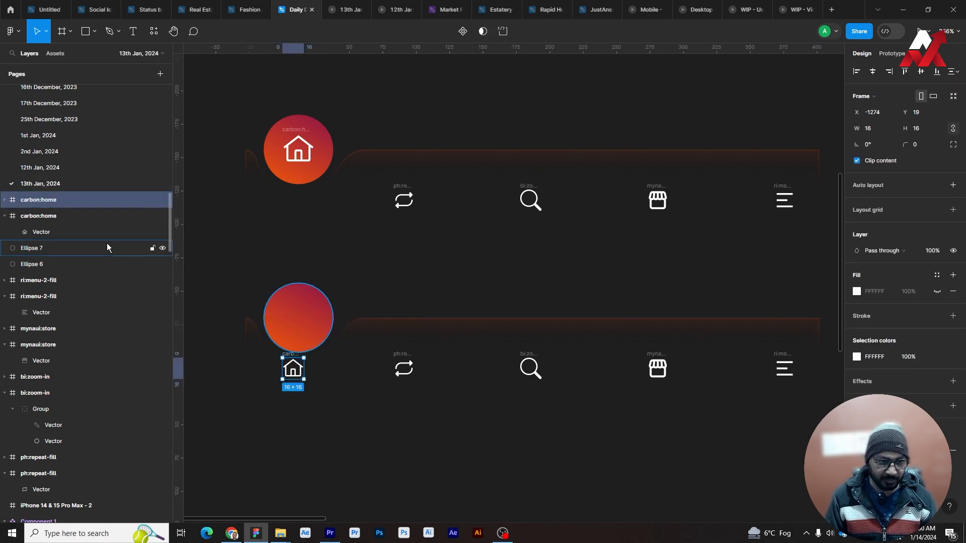
# In outline view, align the lower home icon to the bar's left edge, offset it 16 px right, and restore the normal view.
pyautogui.hotkey('ctrl', 'y')
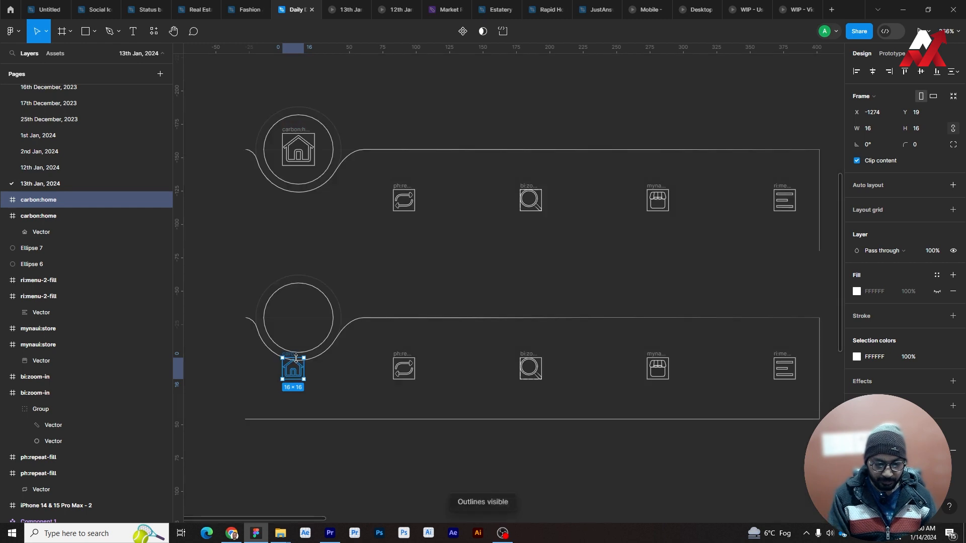
pyautogui.scroll(5, 287, 345)
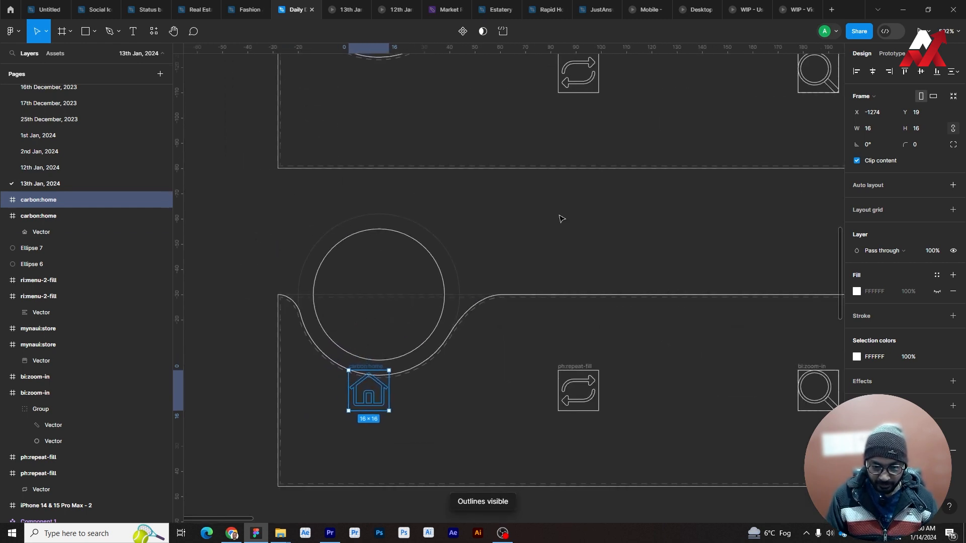
pyautogui.keyDown('shift'); pyautogui.click(286, 295); pyautogui.keyUp('shift')
pyautogui.hotkey('alt', 'a')
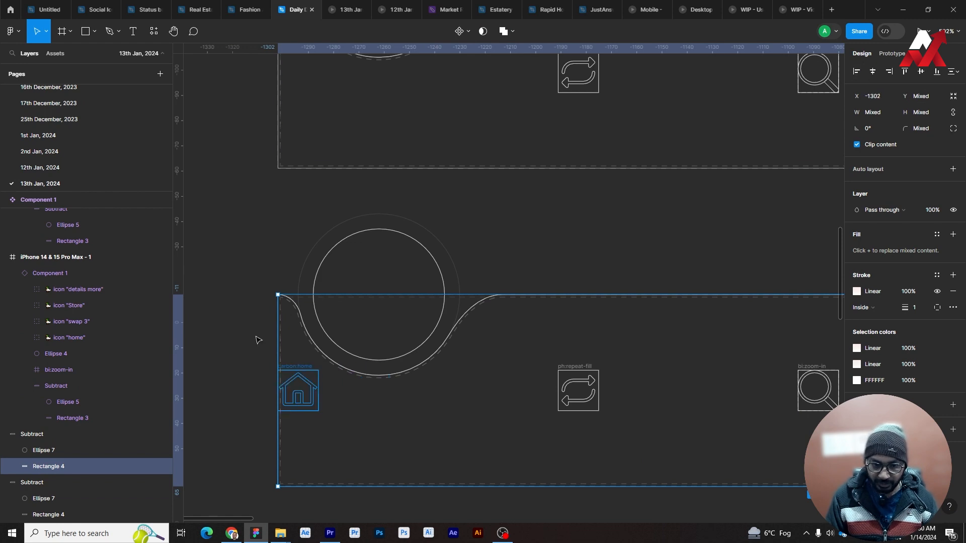
pyautogui.click(259, 341)
pyautogui.click(304, 368)
pyautogui.hotkey('shift', 'Right')
pyautogui.hotkey('shift', 'Right')
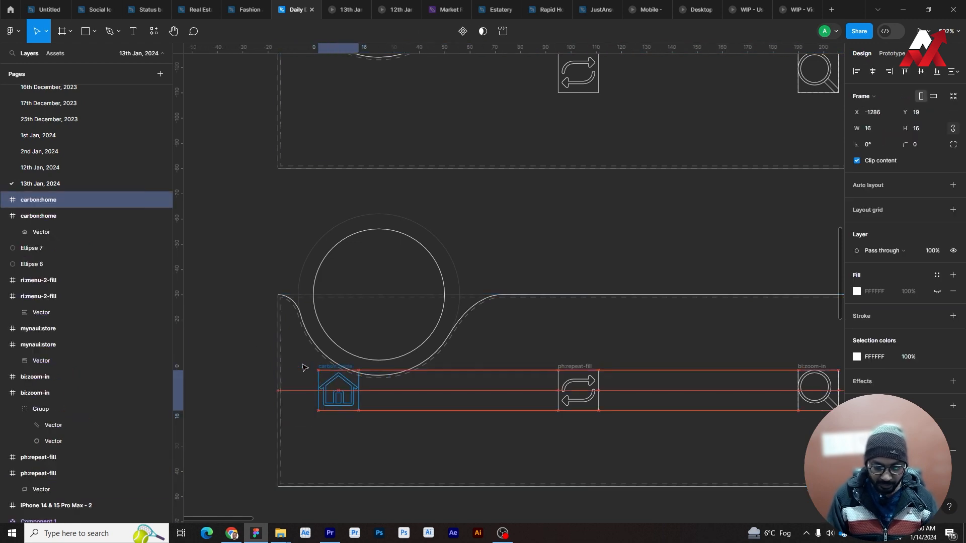
pyautogui.hotkey('ctrl', 'y')
pyautogui.keyDown('ctrl'); pyautogui.scroll(-3, 403, 403); pyautogui.keyUp('ctrl')
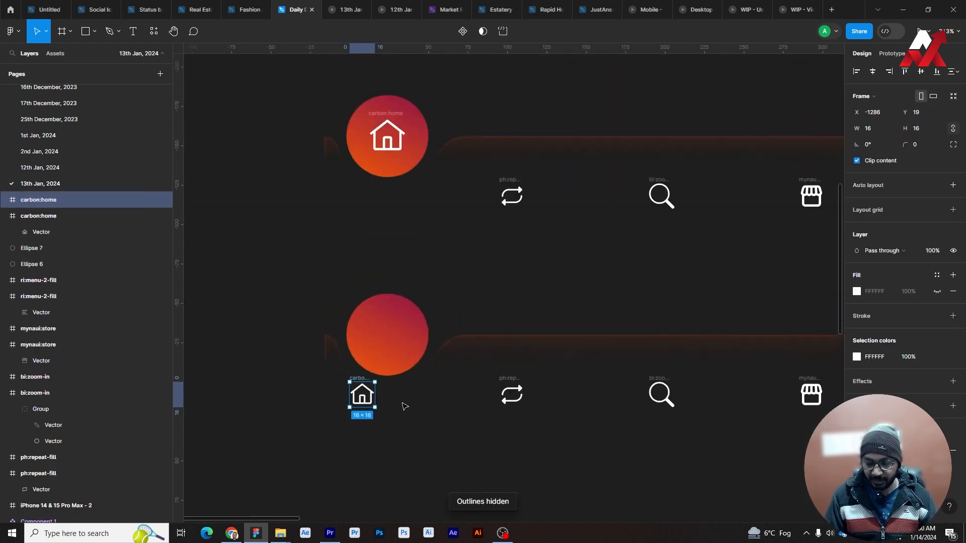
pyautogui.keyDown('ctrl'); pyautogui.scroll(-1, 405, 407); pyautogui.keyUp('ctrl')
pyautogui.click(446, 473)
# Move the lower bar's gradient circle together with its cutout ellipse horizontally until both are centred above the repeat icon.
pyautogui.hscroll(2, 341, 390)
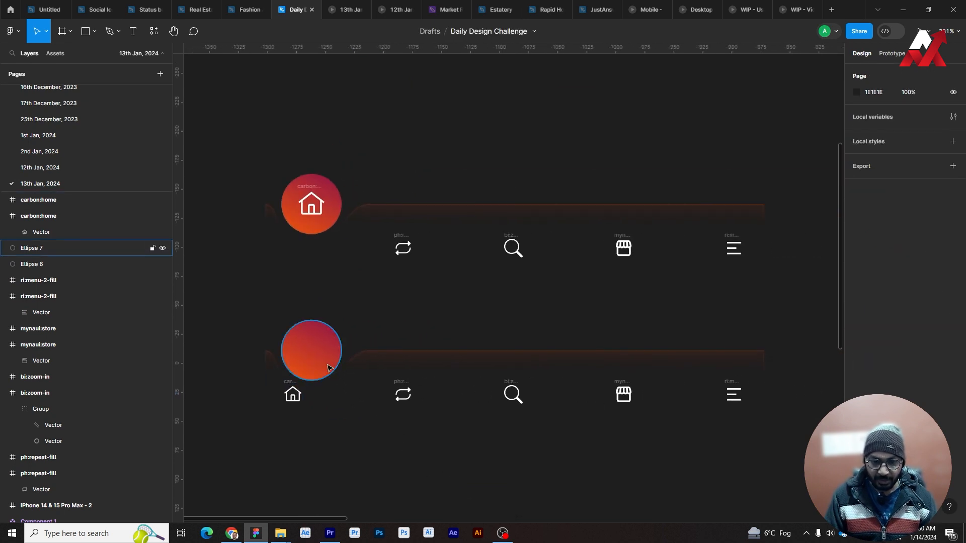
pyautogui.keyDown('ctrl'); pyautogui.scroll(2, 327, 368); pyautogui.keyUp('ctrl')
pyautogui.click(335, 348)
pyautogui.hotkey('ctrl', 'y')
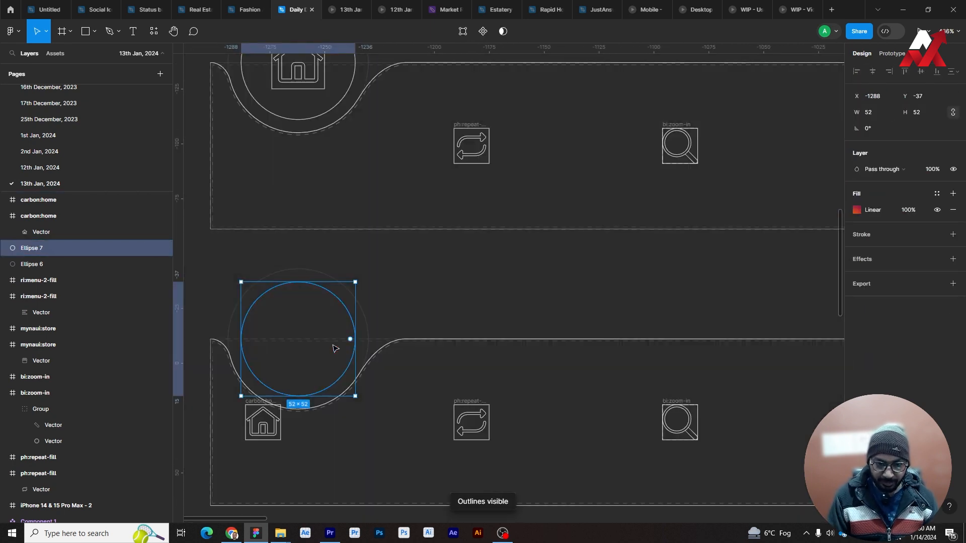
pyautogui.keyDown('shift'); pyautogui.click(370, 321); pyautogui.keyUp('shift')
pyautogui.moveTo(371, 319); pyautogui.dragTo(539, 331)
pyautogui.hotkey('ctrl', 'y')
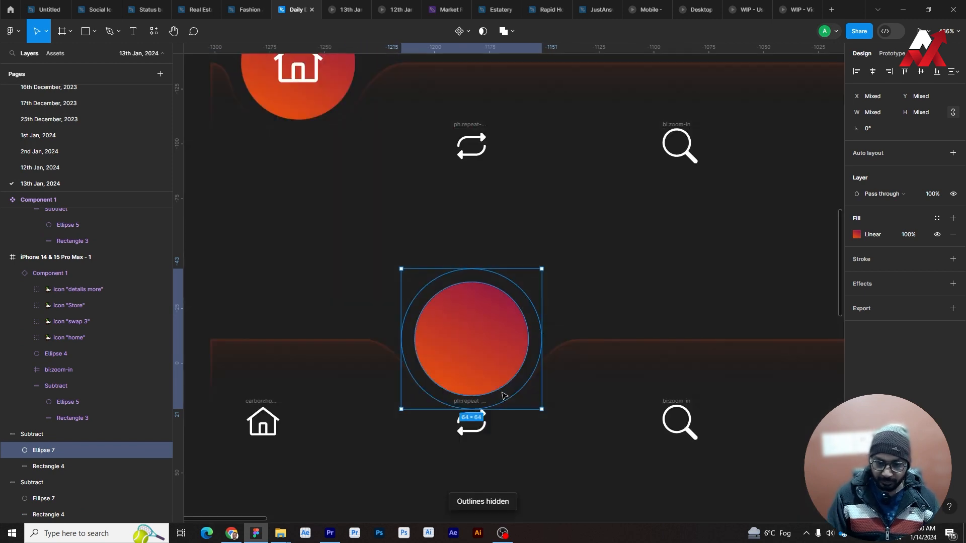
# Resize the lower bar's ph:repeat-fill icon frame to 24 × 24.
pyautogui.click(478, 417)
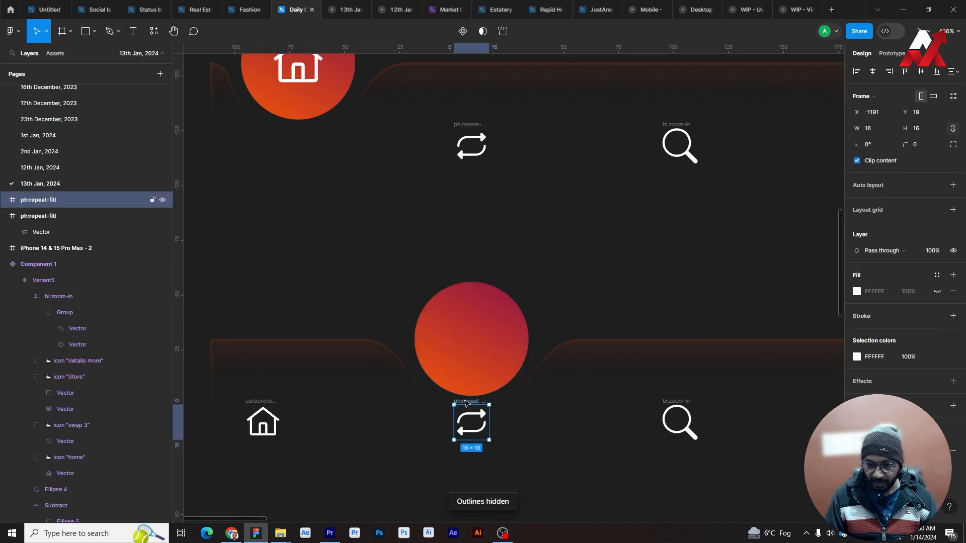
pyautogui.click(874, 130)
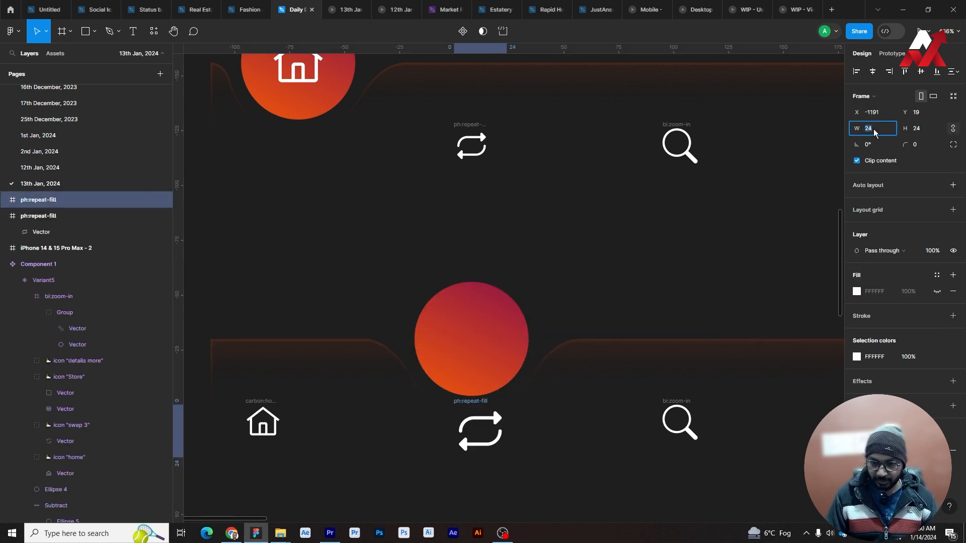
pyautogui.write('24')
pyautogui.press('Return')
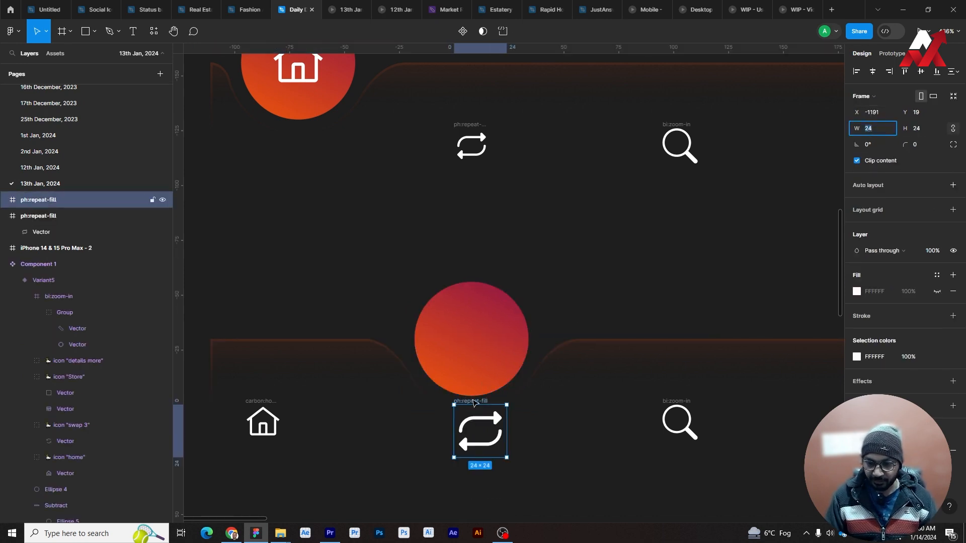
# Place the repeat icon on the gradient circle, centre the two vertically, and check the icon's spacing to the circle.
pyautogui.moveTo(475, 403); pyautogui.dragTo(466, 322)
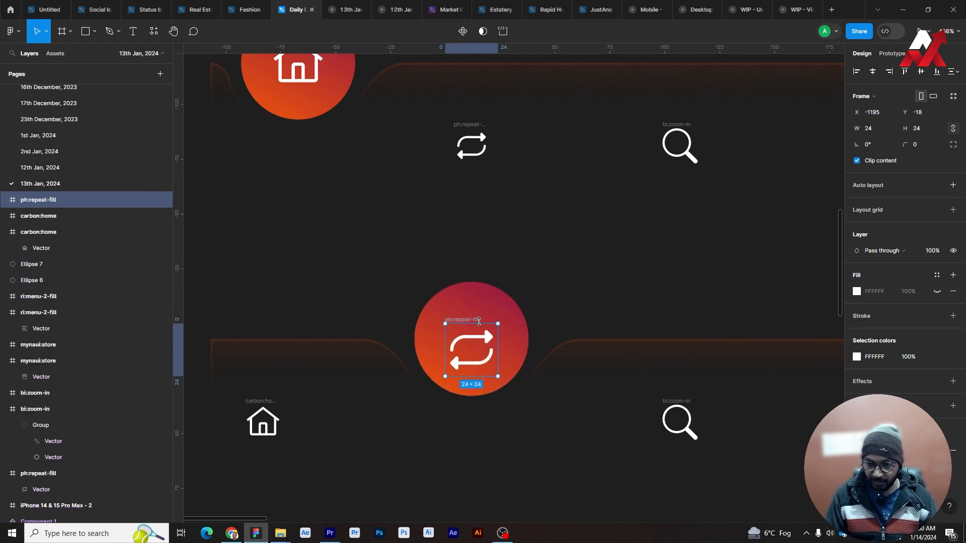
pyautogui.keyDown('shift'); pyautogui.click(478, 326); pyautogui.keyUp('shift')
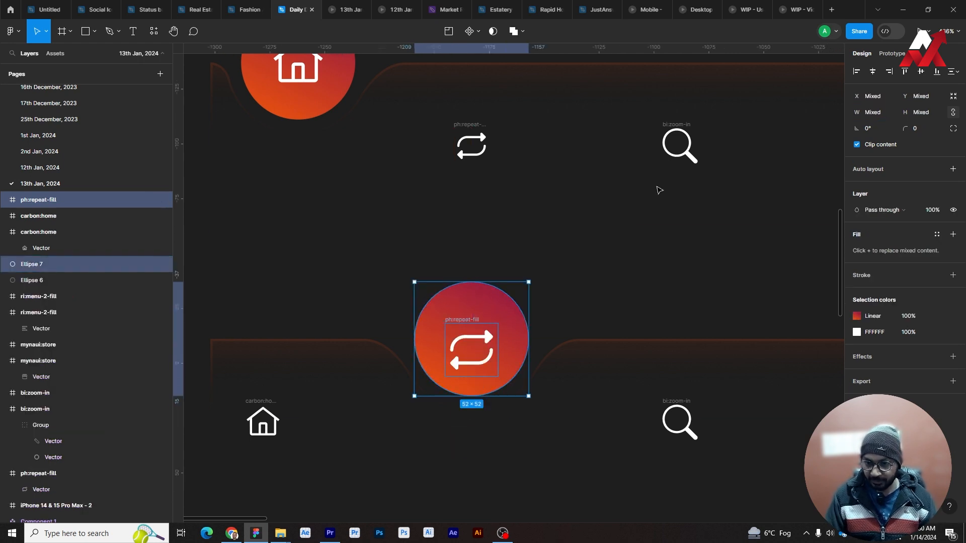
pyautogui.click(922, 73)
pyautogui.click(536, 313)
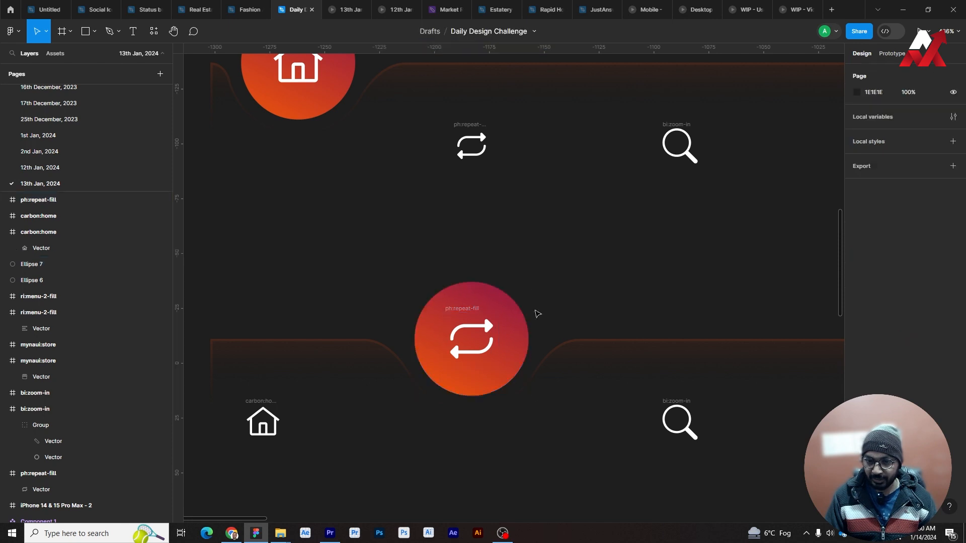
pyautogui.click(473, 327)
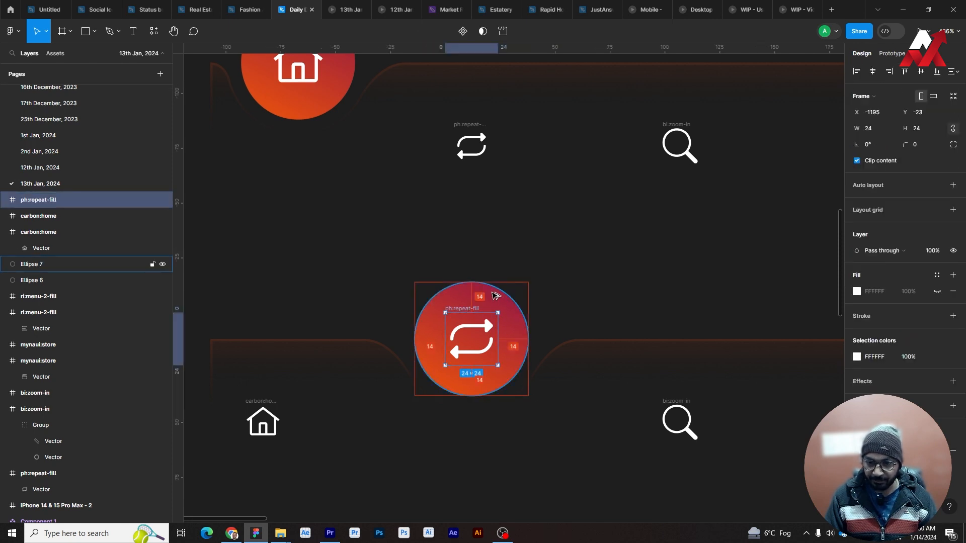
pyautogui.hotkey('shift', '1')
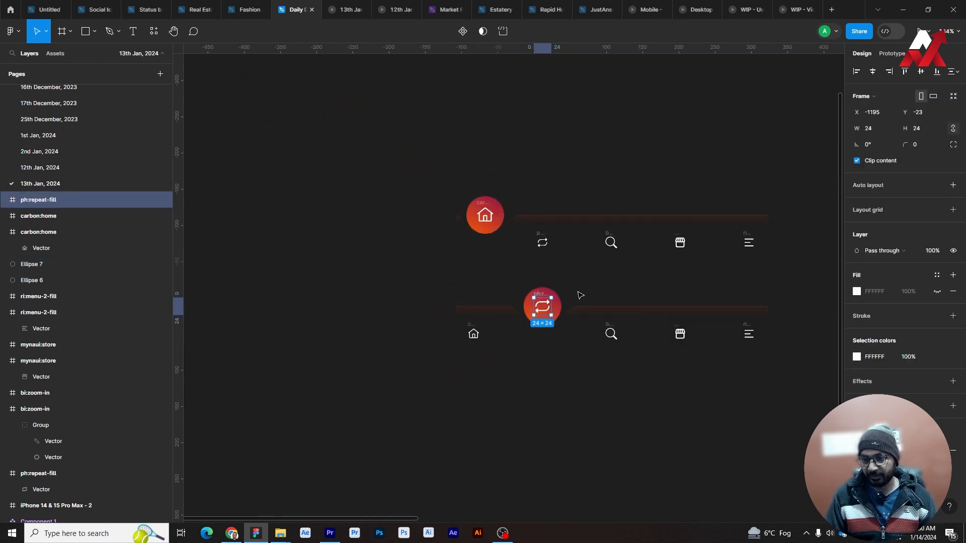
# Select all layers of both navigation bar states and turn them into a component set.
pyautogui.click(579, 289)
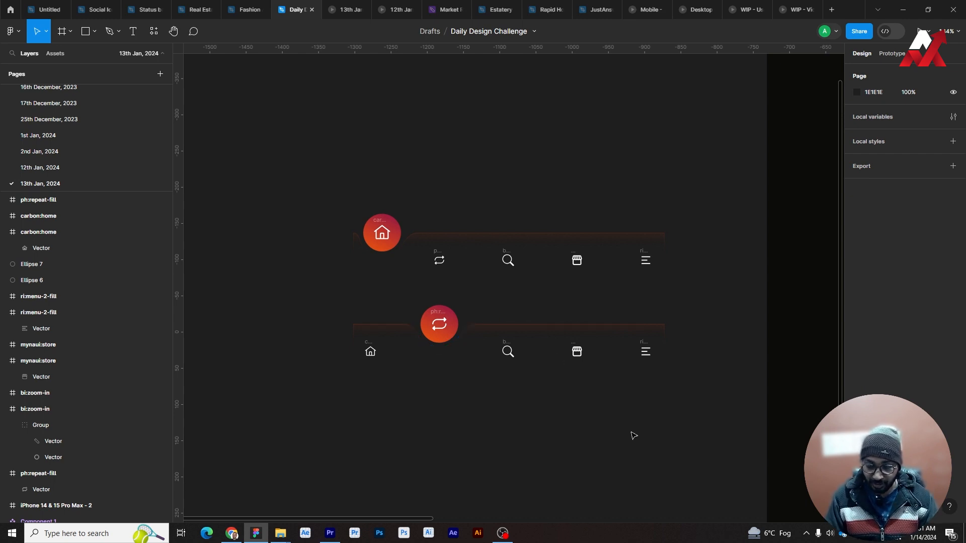
pyautogui.moveTo(634, 453); pyautogui.dragTo(530, 381)
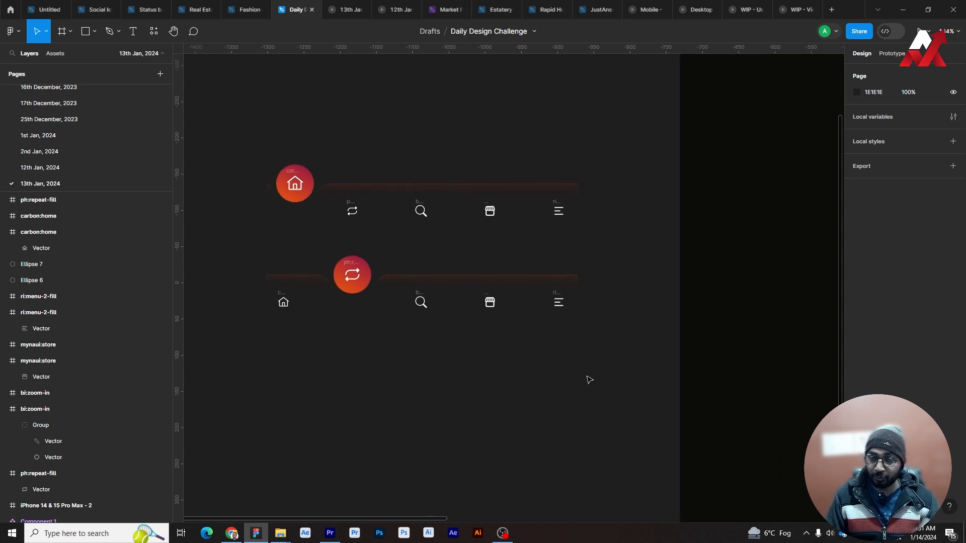
pyautogui.moveTo(635, 383); pyautogui.dragTo(218, 262)
pyautogui.click(559, 384)
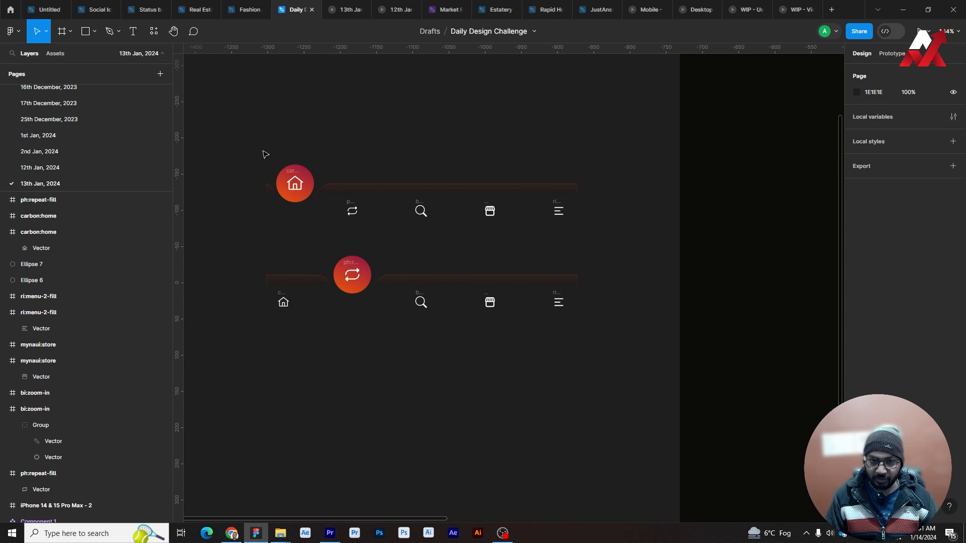
pyautogui.moveTo(229, 145); pyautogui.dragTo(631, 371)
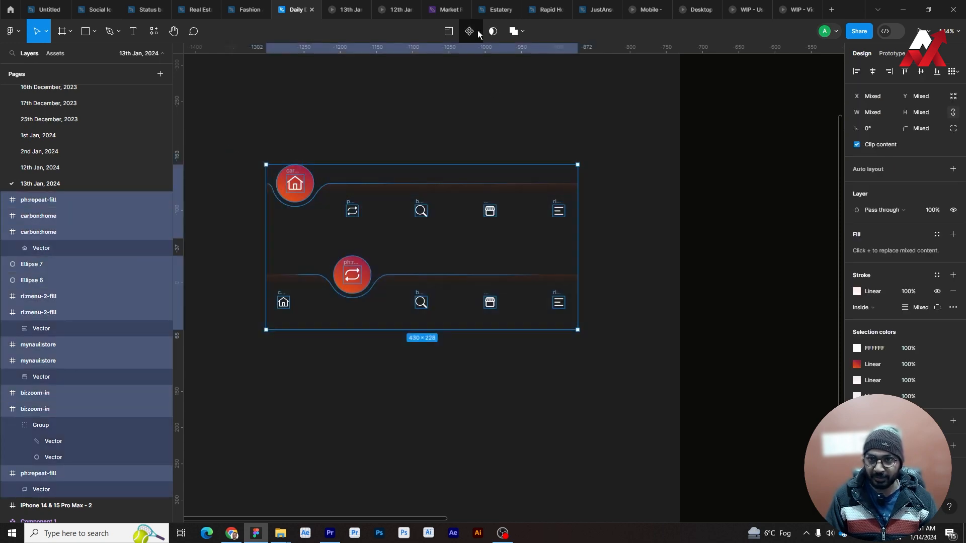
pyautogui.click(478, 30)
pyautogui.click(478, 80)
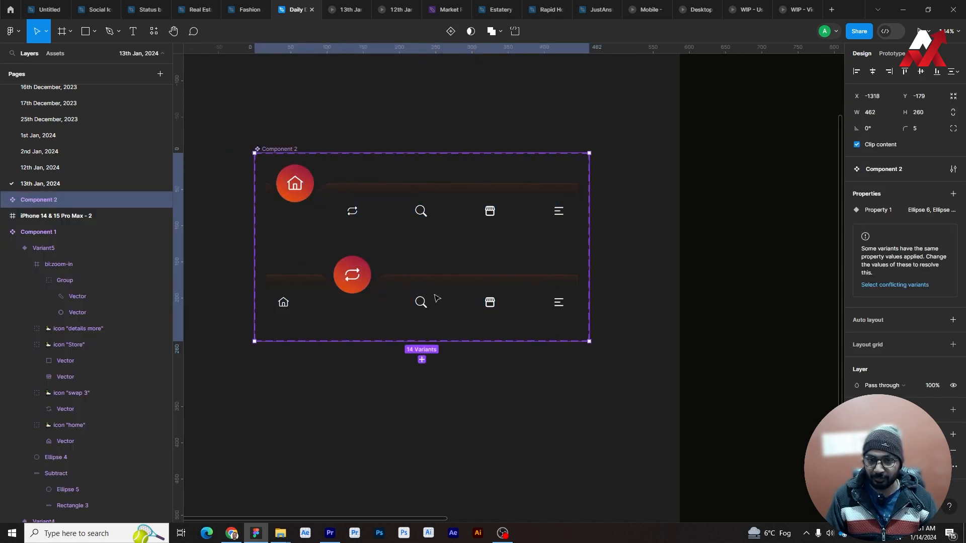
pyautogui.click(499, 433)
# Rename the upper bar's Subtract variant as "home".
pyautogui.click(394, 213)
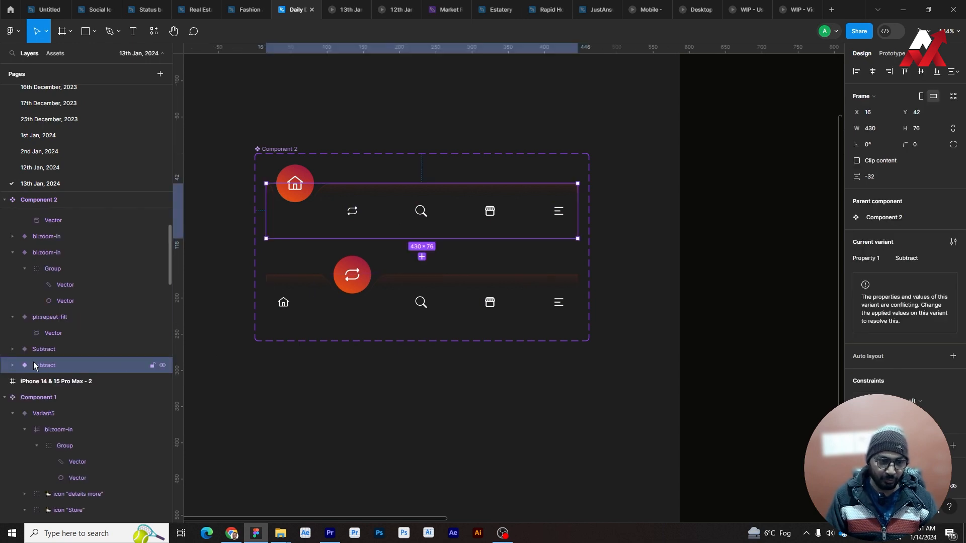
pyautogui.doubleClick(48, 366)
pyautogui.write('home')
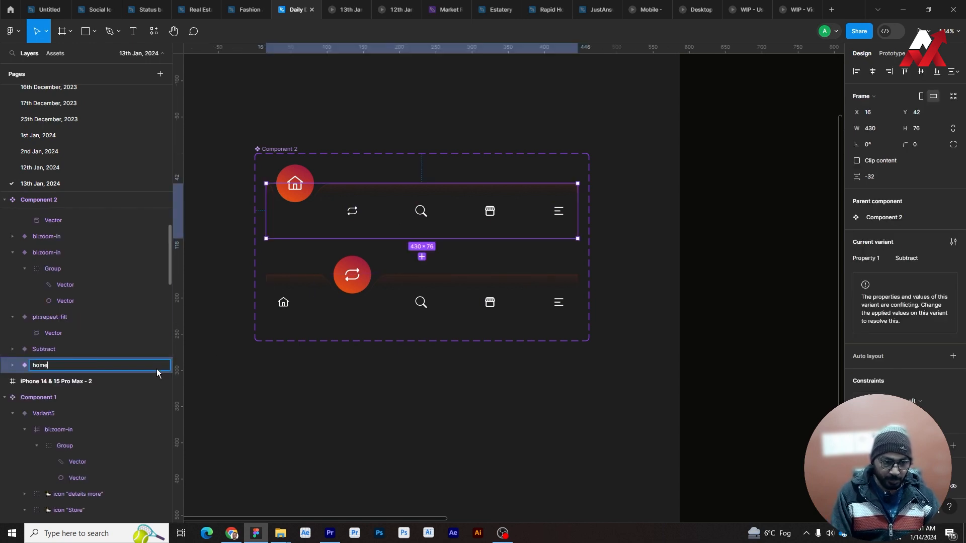
pyautogui.press('Return')
# Rename the lower bar's Subtract variant as "swap".
pyautogui.click(381, 309)
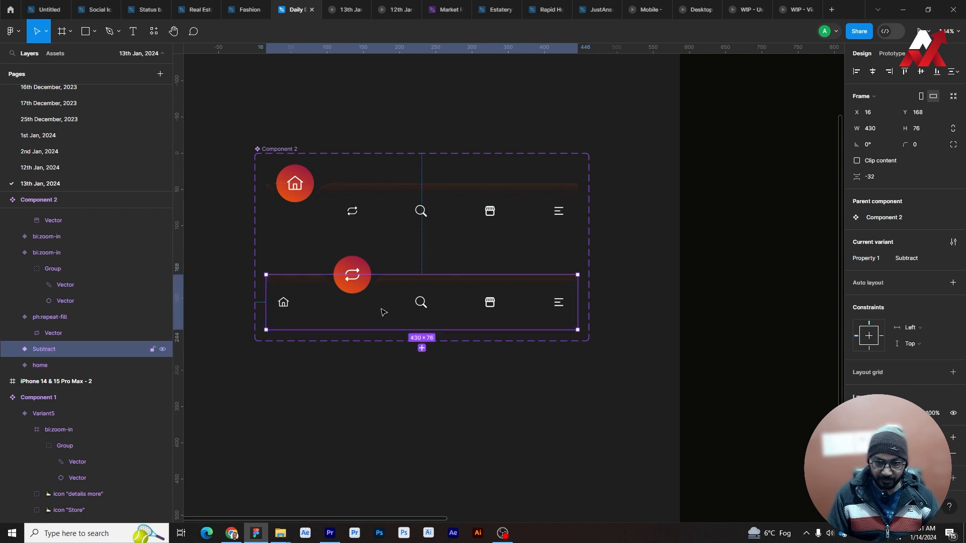
pyautogui.doubleClick(48, 349)
pyautogui.write('sw')
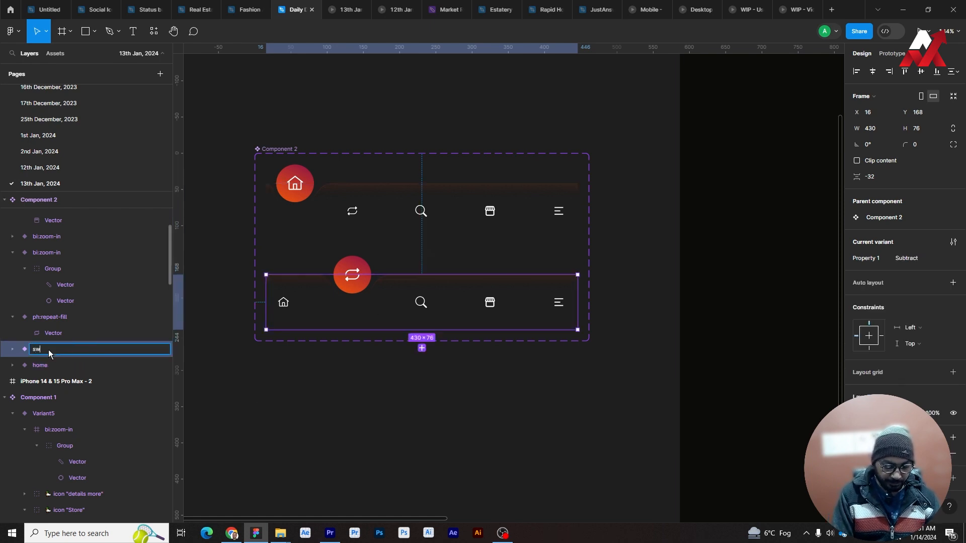
pyautogui.write('ap')
pyautogui.press('Return')
pyautogui.click(519, 289)
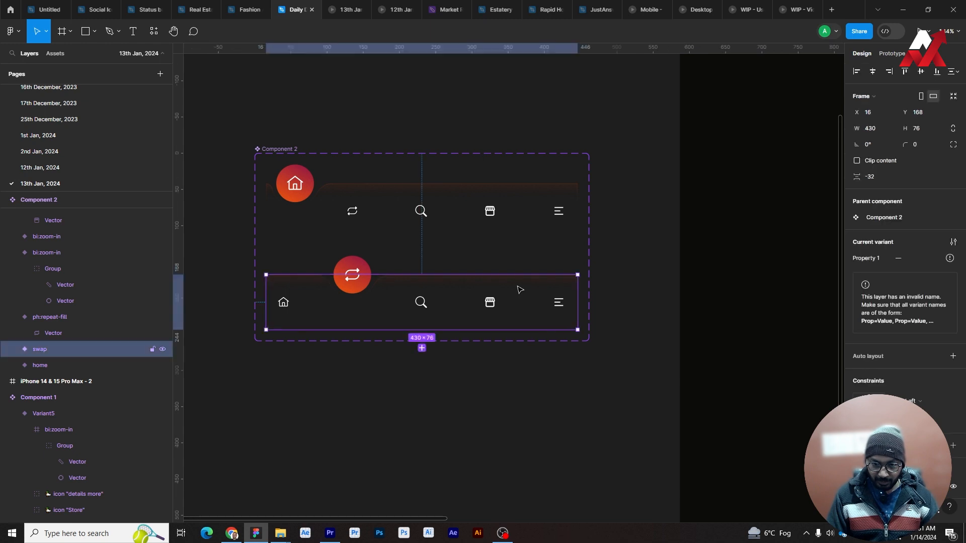
pyautogui.click(479, 400)
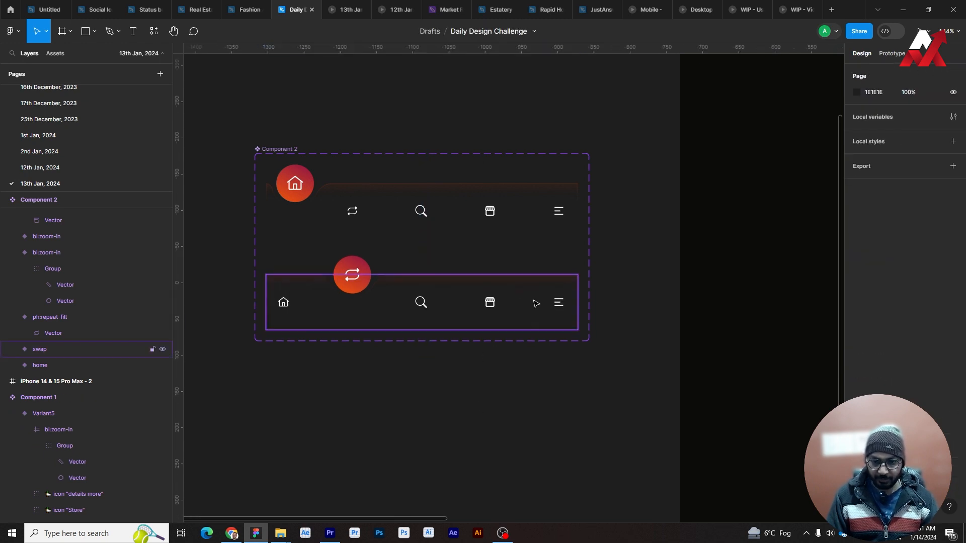
pyautogui.click(536, 303)
pyautogui.hotkey('ctrl', 'd')
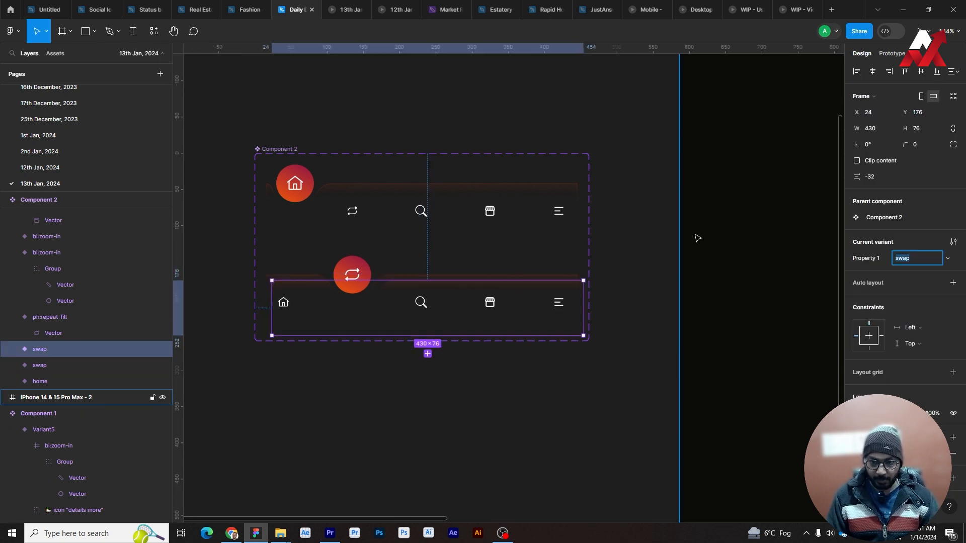
pyautogui.press('Delete')
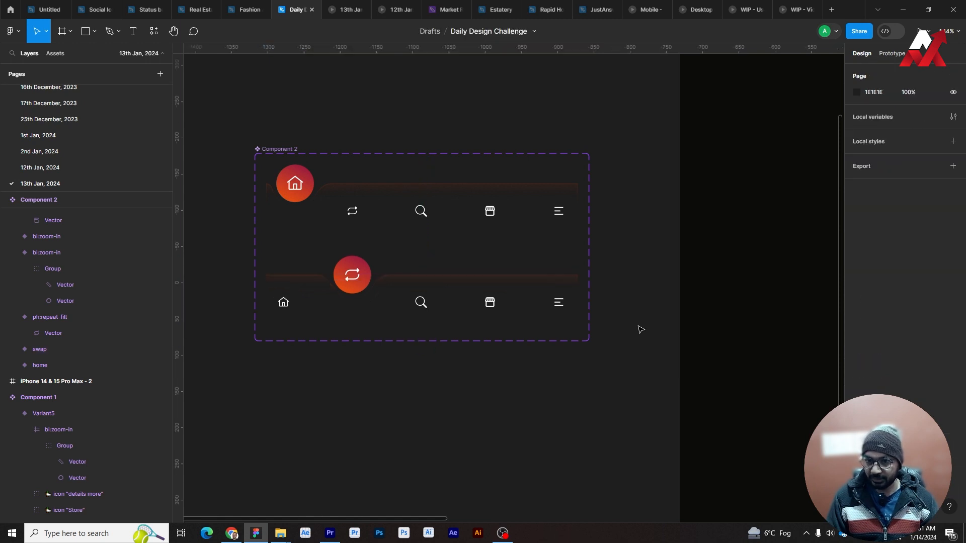
pyautogui.click(564, 292)
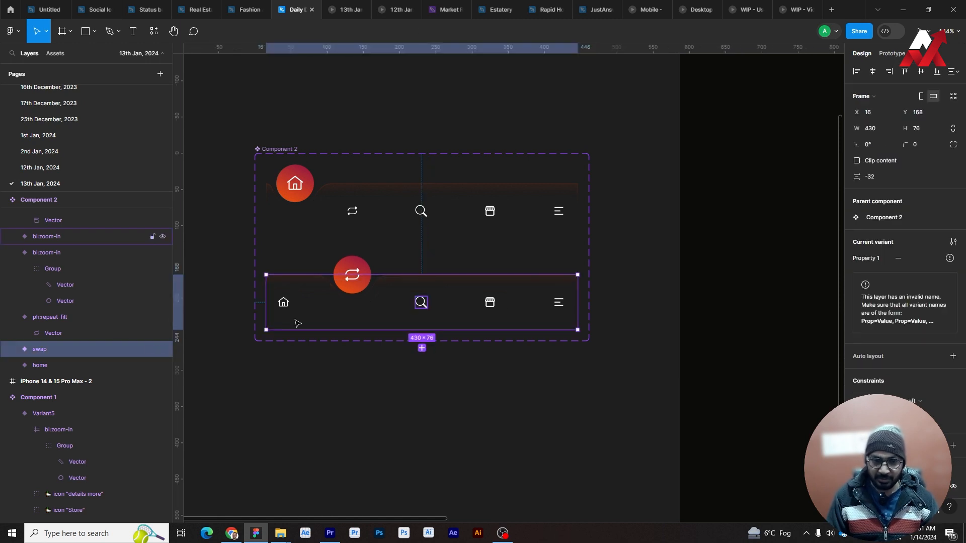
pyautogui.click(60, 318)
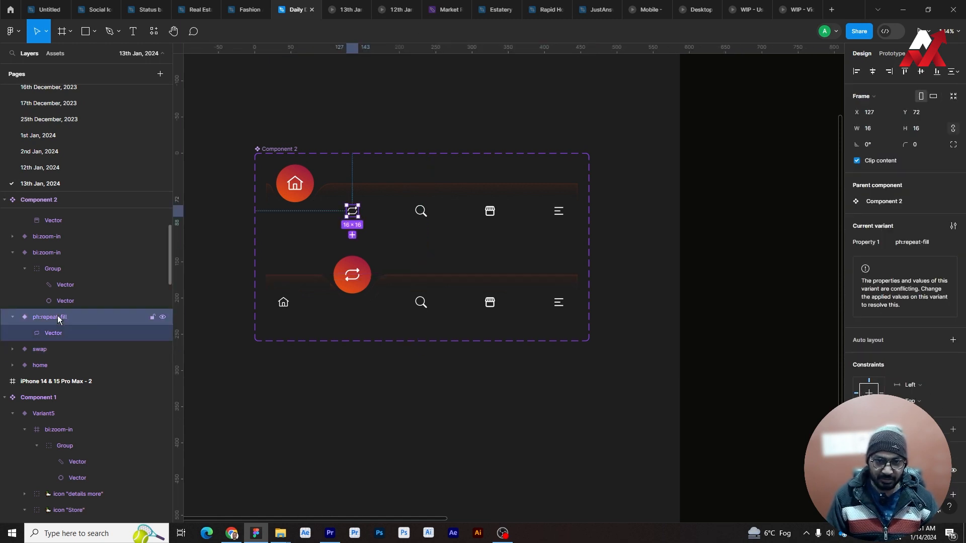
pyautogui.click(12, 253)
pyautogui.scroll(5, 75, 244)
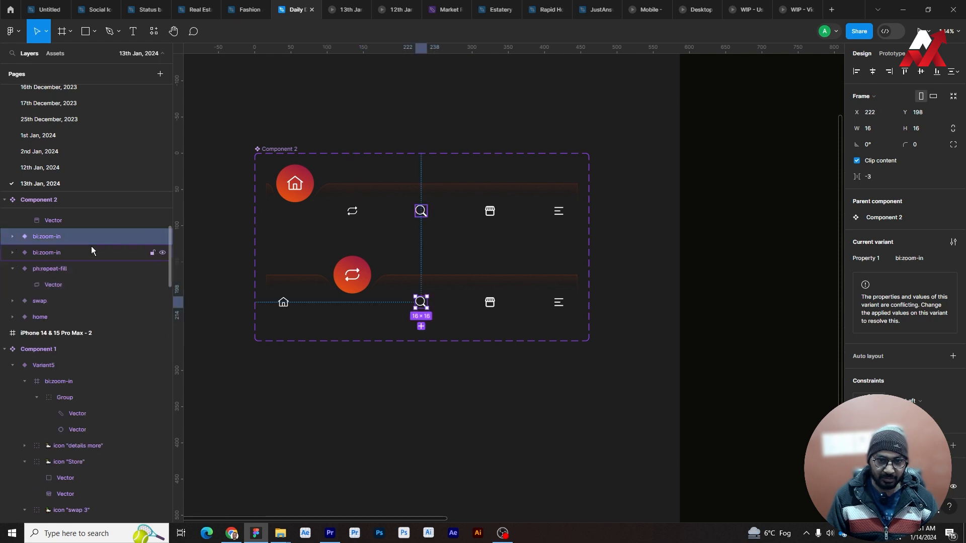
# Undo the variant renaming and the component set creation, back to the separate layers of both navigation bars.
pyautogui.hotkey('ctrl', 'z')
pyautogui.hotkey('ctrl', 'z')
pyautogui.hotkey('ctrl', 'z')
pyautogui.hotkey('ctrl', 'z')
pyautogui.hotkey('ctrl', 'z')
pyautogui.hotkey('ctrl', 'z')
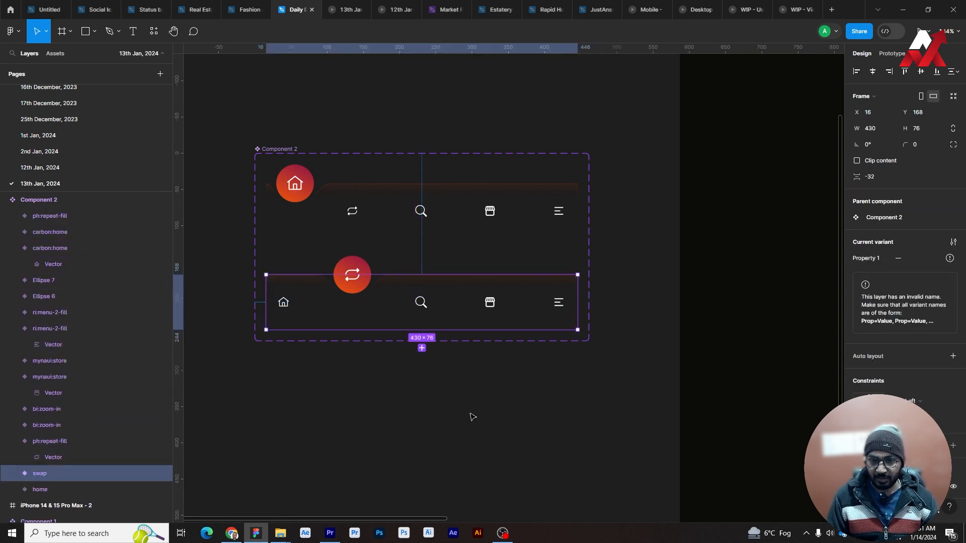
pyautogui.hotkey('ctrl', 'z')
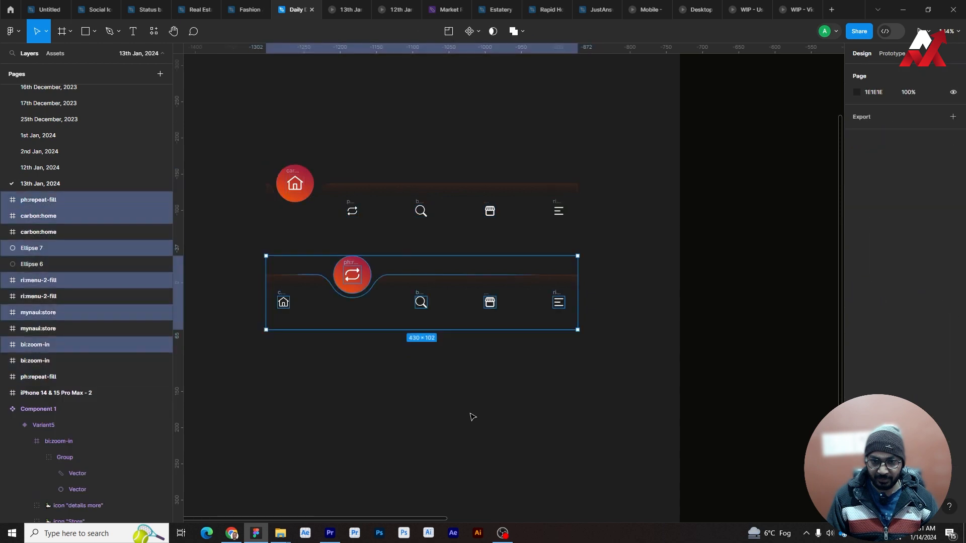
# Delete all layers of the lower navigation bar, the one with the repeat icon on the circle.
pyautogui.click(455, 401)
pyautogui.moveTo(249, 159); pyautogui.dragTo(589, 241)
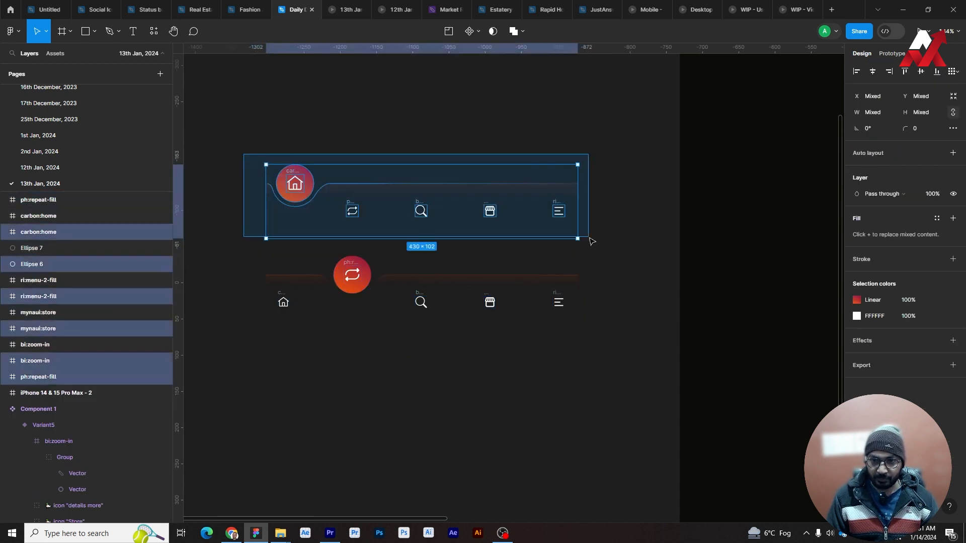
pyautogui.click(609, 264)
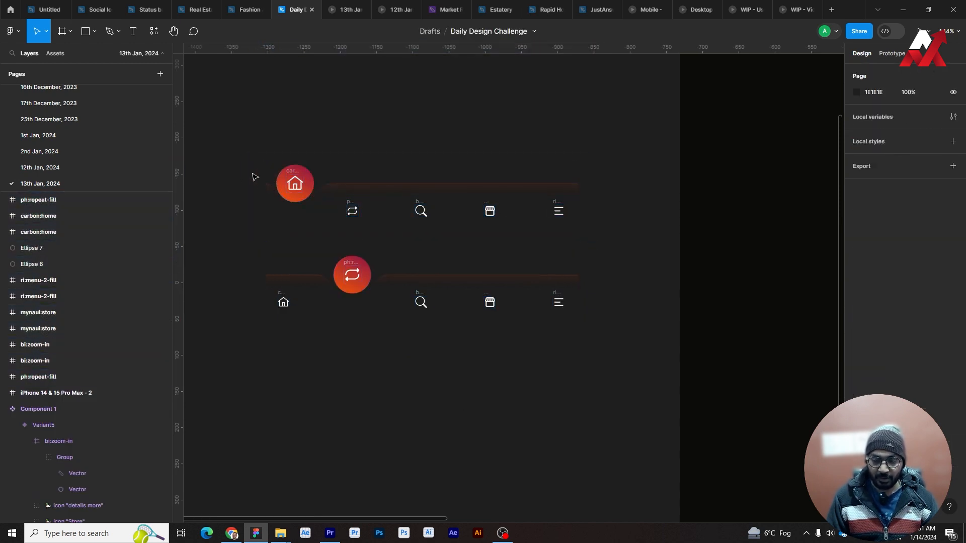
pyautogui.moveTo(234, 254); pyautogui.dragTo(598, 347)
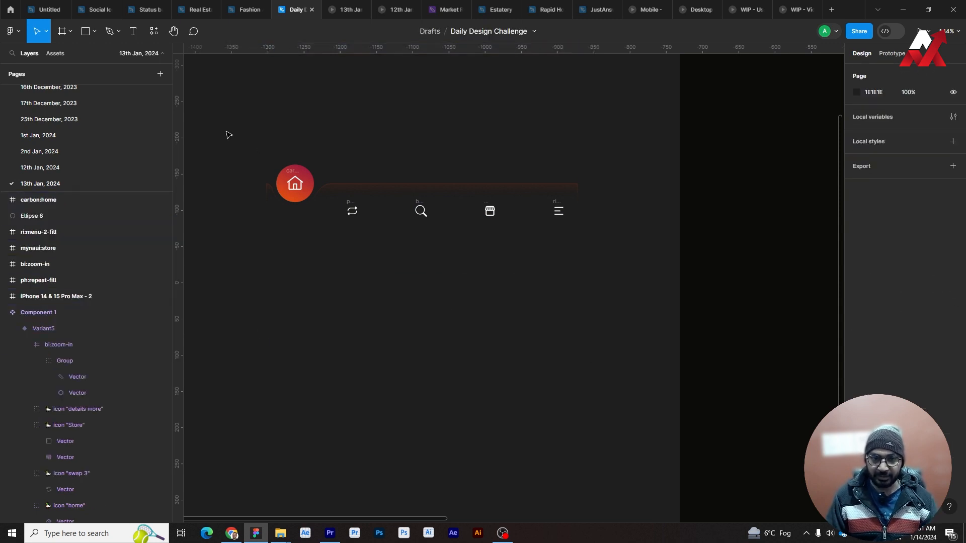
# Wrap all layers of the remaining home-active navigation bar in a single frame.
pyautogui.moveTo(228, 135); pyautogui.dragTo(607, 260)
pyautogui.rightClick(515, 203)
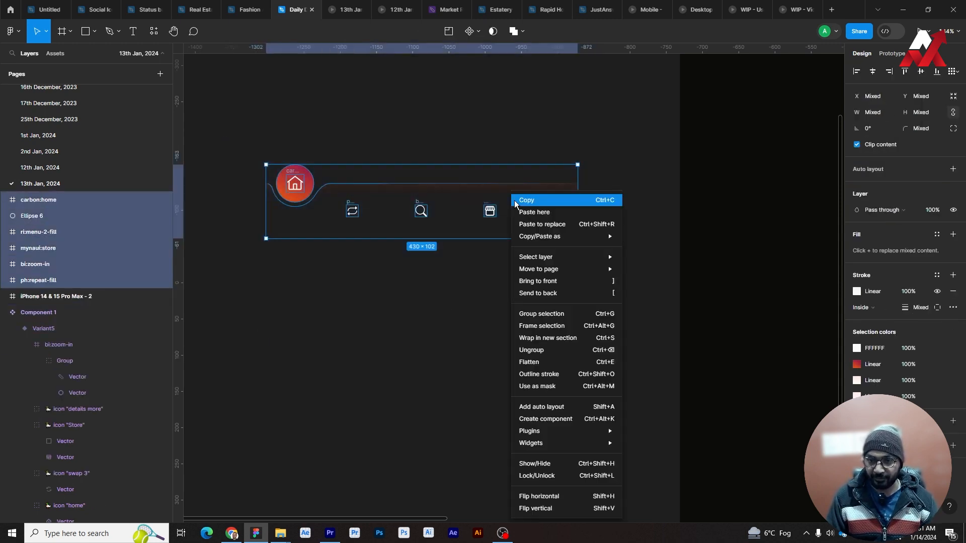
pyautogui.click(563, 327)
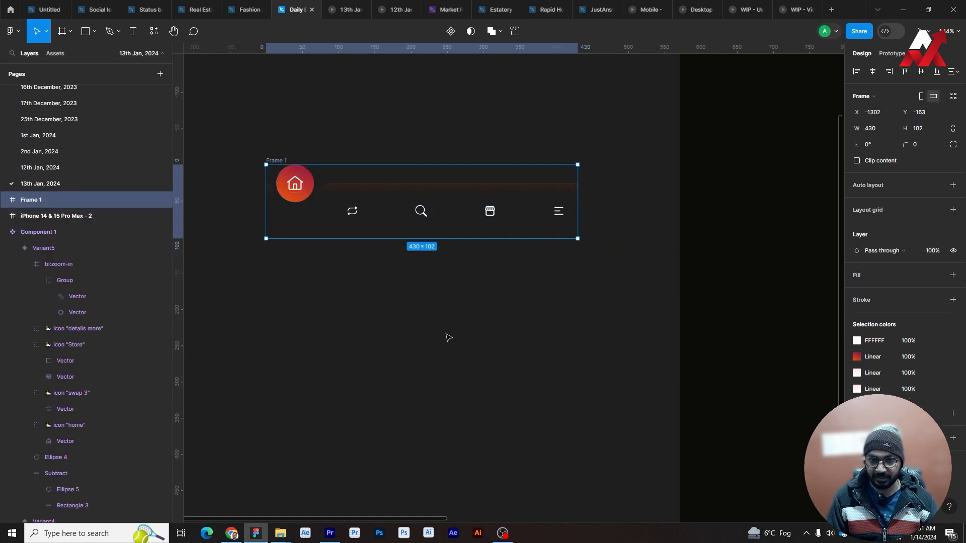
# Rename the navigation bar frame as "Home".
pyautogui.doubleClick(275, 160)
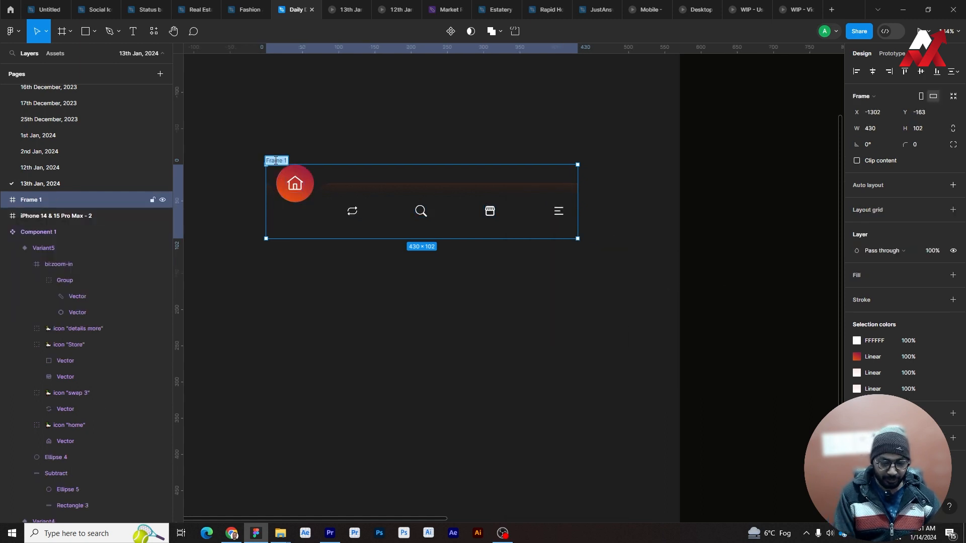
pyautogui.write('HOme')
pyautogui.press('Return')
pyautogui.scroll(1, 275, 161)
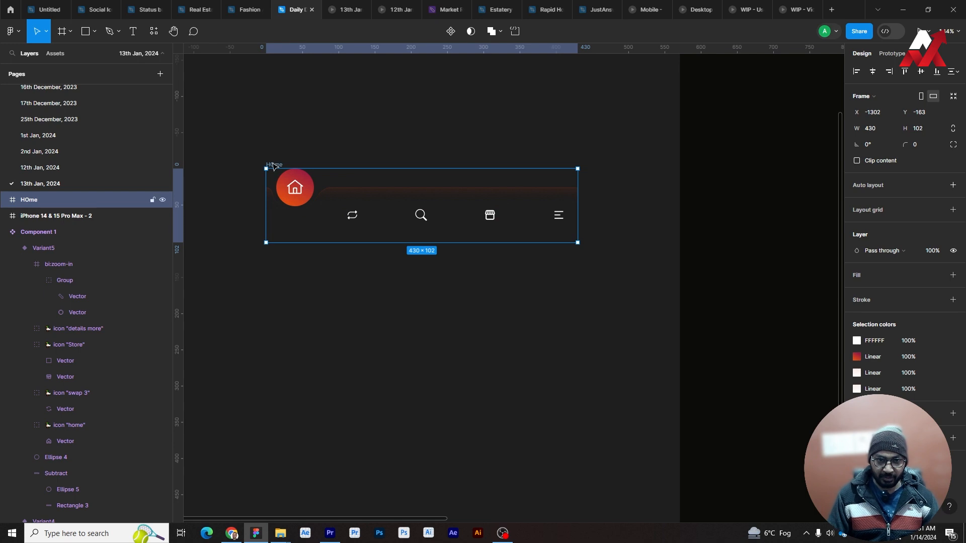
pyautogui.doubleClick(274, 165)
pyautogui.write('Home')
pyautogui.press('Return')
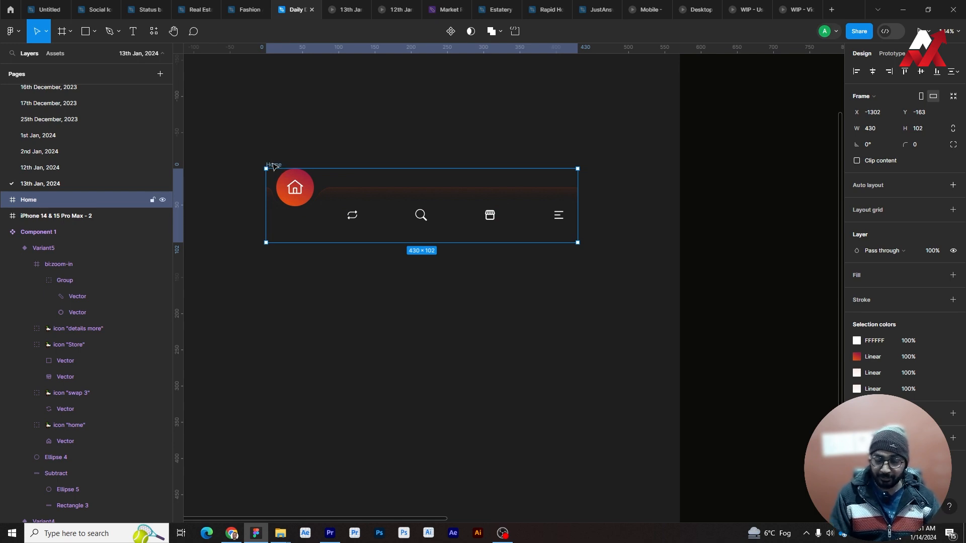
# Duplicate the Home frame about 43 px below the original and move the copy's gradient circle and cutout ellipse above its repeat icon.
pyautogui.moveTo(384, 207); pyautogui.dragTo(388, 312)
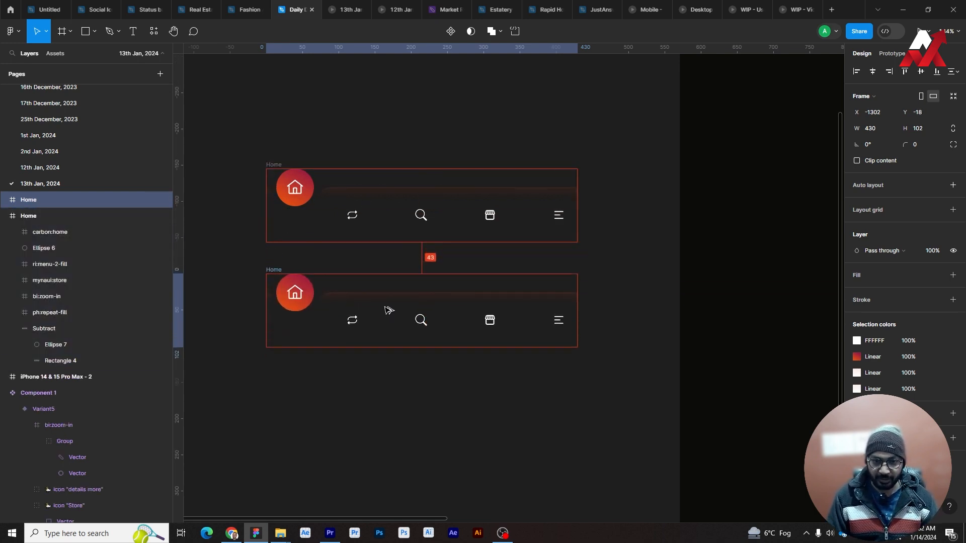
pyautogui.click(401, 357)
pyautogui.scroll(5, 295, 287)
pyautogui.click(304, 283)
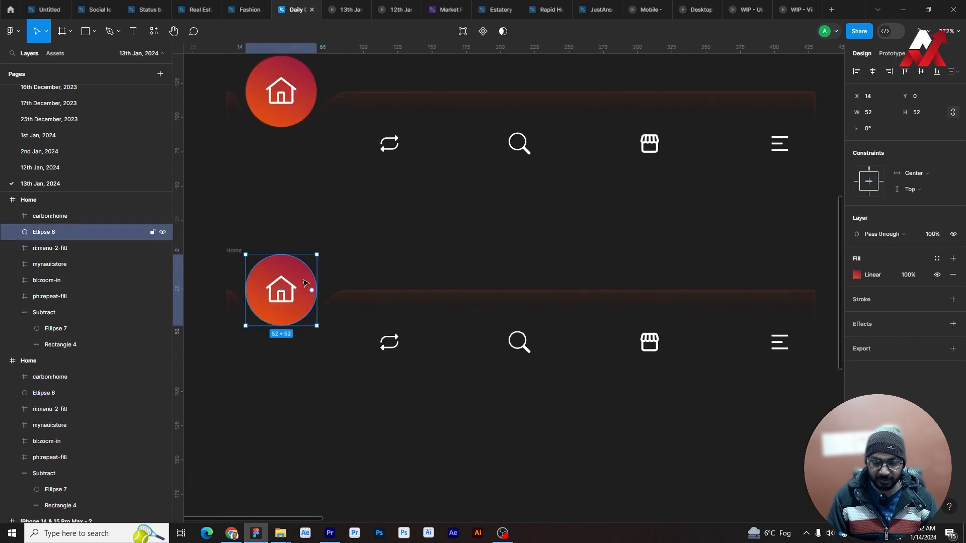
pyautogui.hotkey('ctrl', 'y')
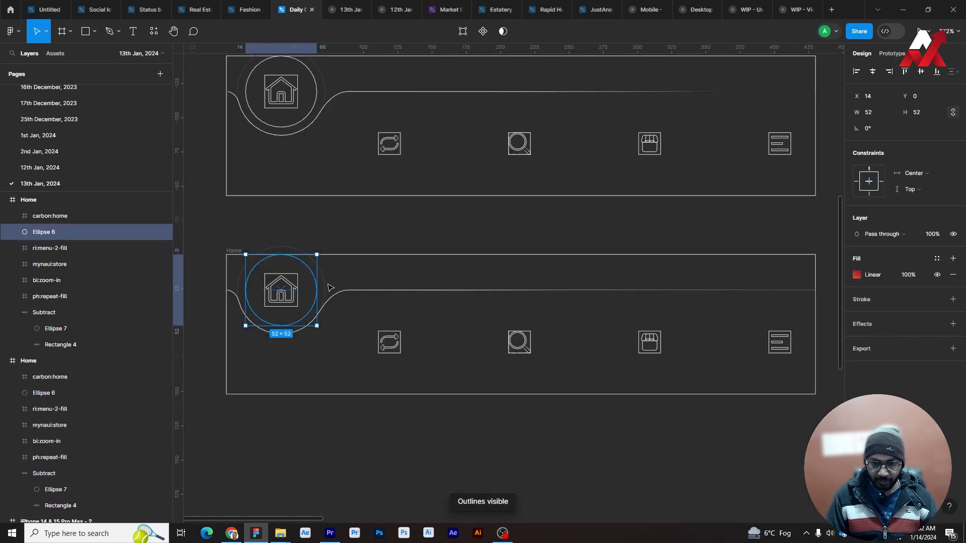
pyautogui.keyDown('shift'); pyautogui.click(324, 283); pyautogui.keyUp('shift')
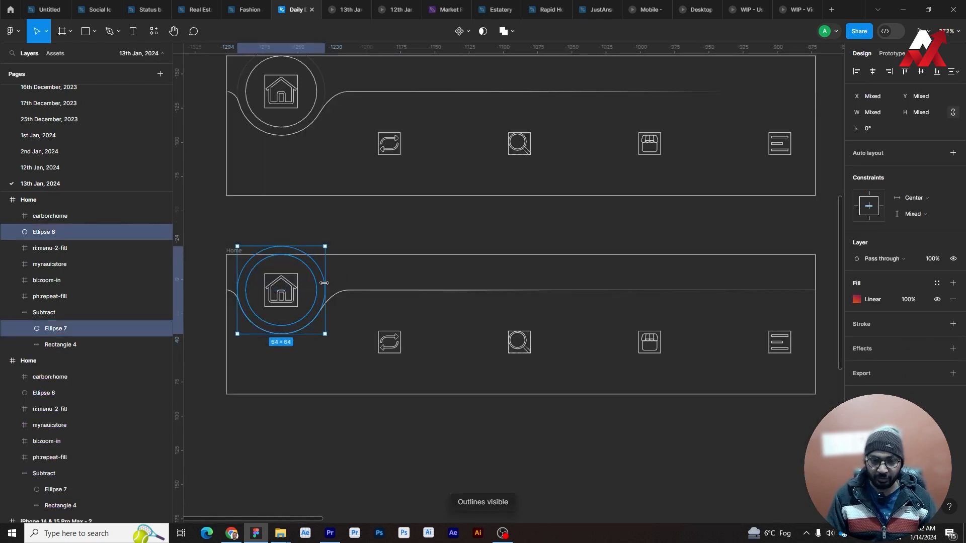
pyautogui.moveTo(320, 285); pyautogui.dragTo(427, 288)
# Resize the copy's home icon to 16 × 16 and place it 16 px from the frame's left edge.
pyautogui.click(292, 287)
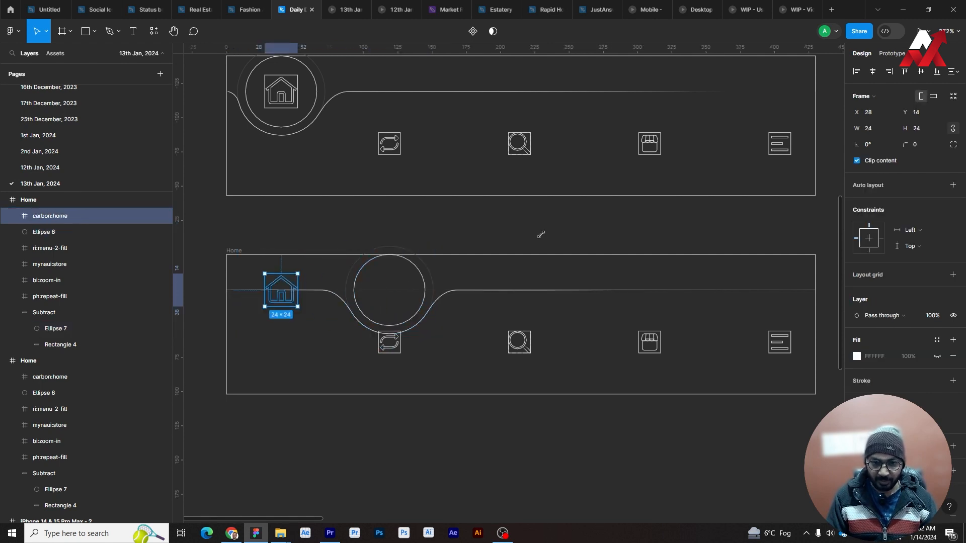
pyautogui.click(880, 130)
pyautogui.write('16')
pyautogui.press('Return')
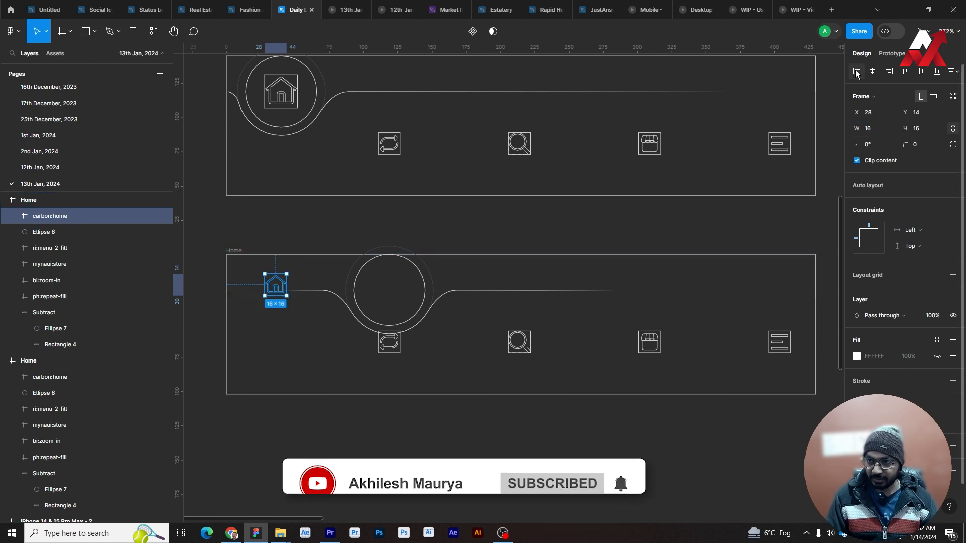
pyautogui.hotkey('alt', 'a')
pyautogui.hotkey('ctrl', 'z')
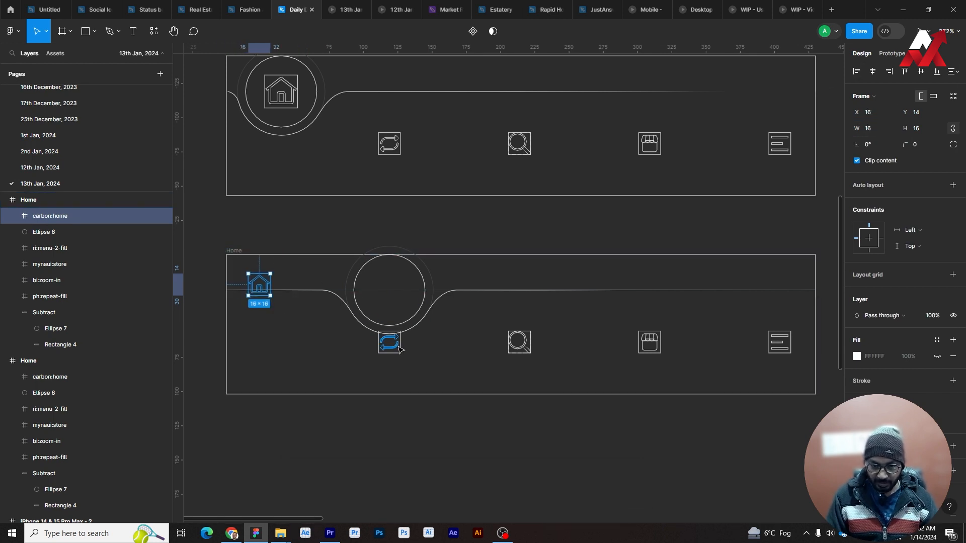
# Align the copy's home icon with the bottom of the repeat icon and turn off the outline view.
pyautogui.keyDown('shift'); pyautogui.click(401, 354); pyautogui.keyUp('shift')
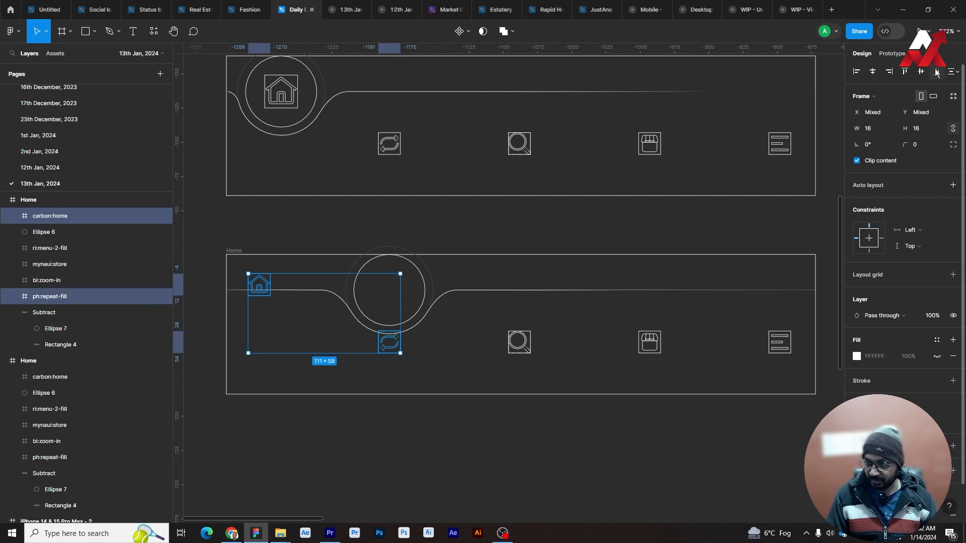
pyautogui.hotkey('alt', 's')
pyautogui.click(358, 400)
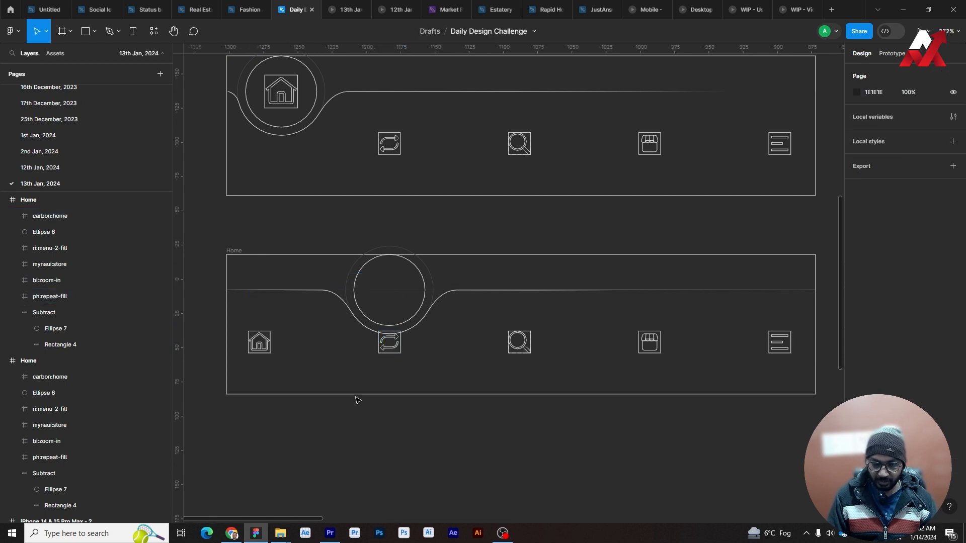
pyautogui.hotkey('ctrl', 'y')
# Enlarge the lower bar's repeat icon to 24 × 24, move it onto the gradient circle and bring it to the front.
pyautogui.click(395, 353)
pyautogui.click(873, 128)
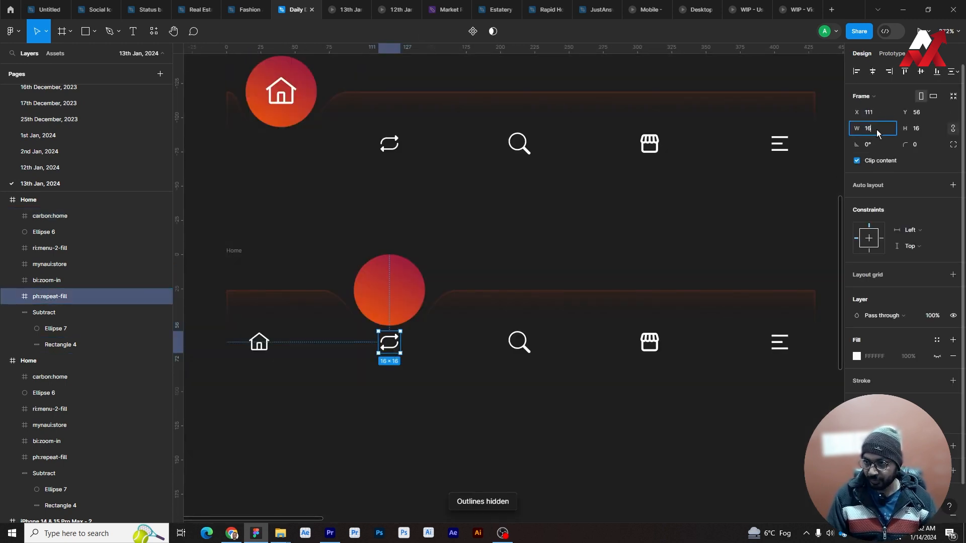
pyautogui.write('24')
pyautogui.press('Return')
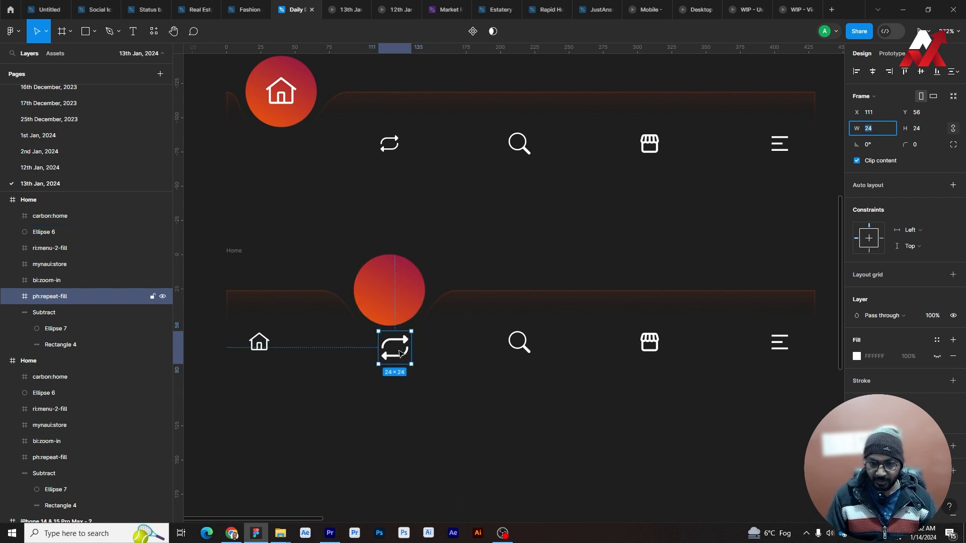
pyautogui.moveTo(397, 350); pyautogui.dragTo(404, 298)
pyautogui.hotkey('ctrl', 'shift', ']')
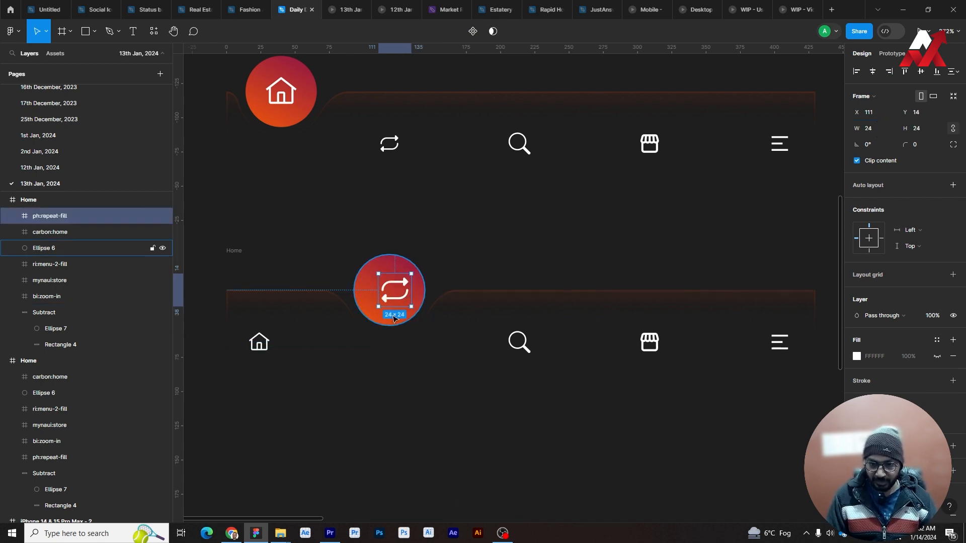
# Centre the repeat icon on the gradient circle and check its spacing to the circle's edges.
pyautogui.keyDown('shift'); pyautogui.click(417, 302); pyautogui.keyUp('shift')
pyautogui.click(873, 71)
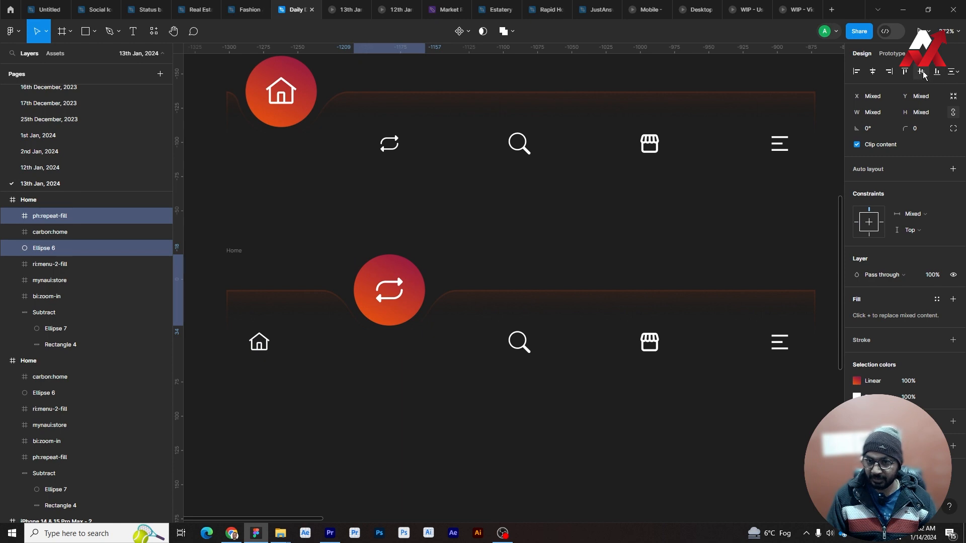
pyautogui.press('Escape')
pyautogui.click(382, 292)
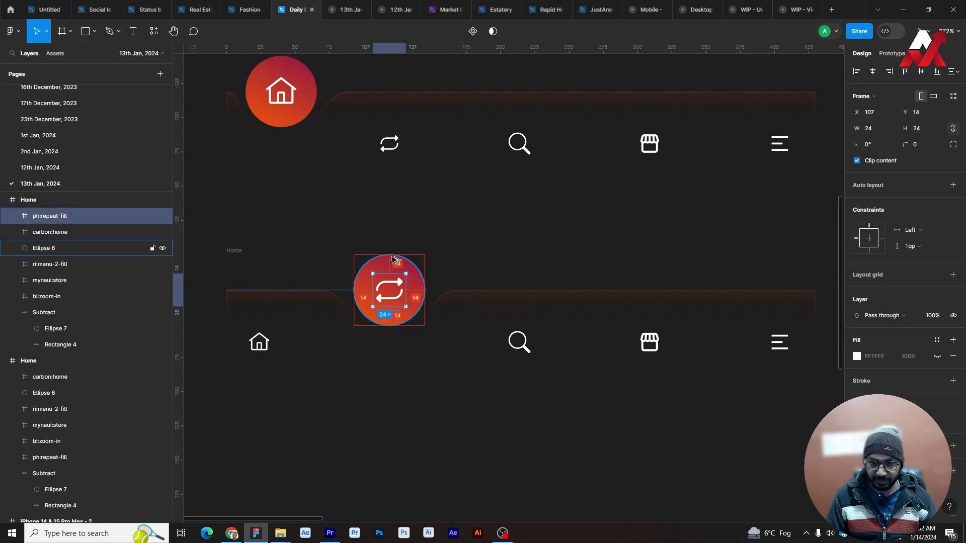
pyautogui.press('Escape')
# Rename the lower navigation bar frame as "Swap".
pyautogui.scroll(-2, 564, 392)
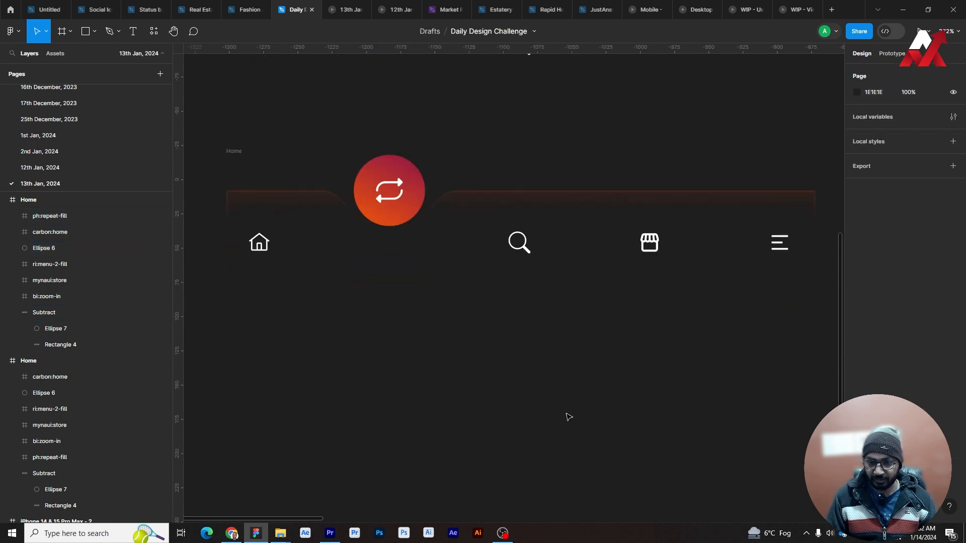
pyautogui.scroll(-2, 567, 415)
pyautogui.scroll(2, 567, 416)
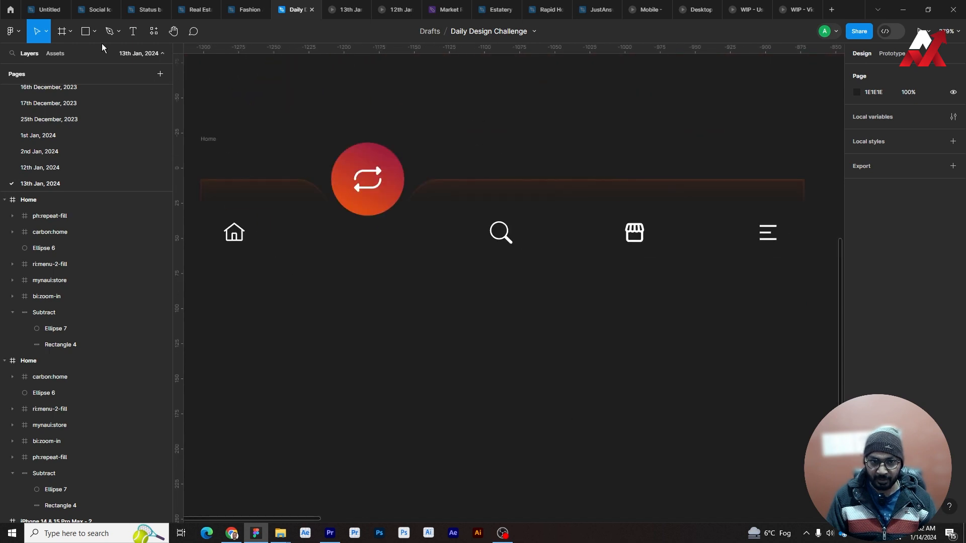
pyautogui.click(208, 139)
pyautogui.write('Swap')
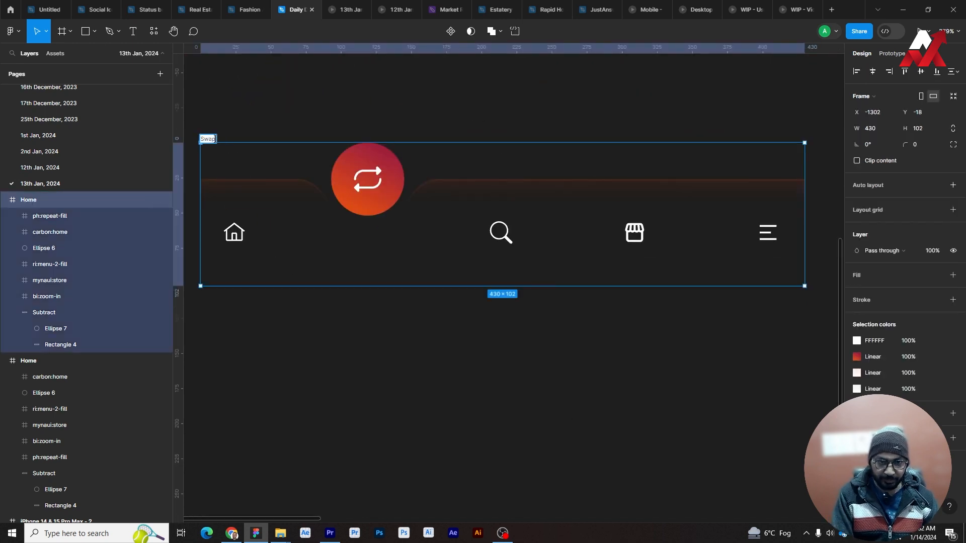
pyautogui.press('Return')
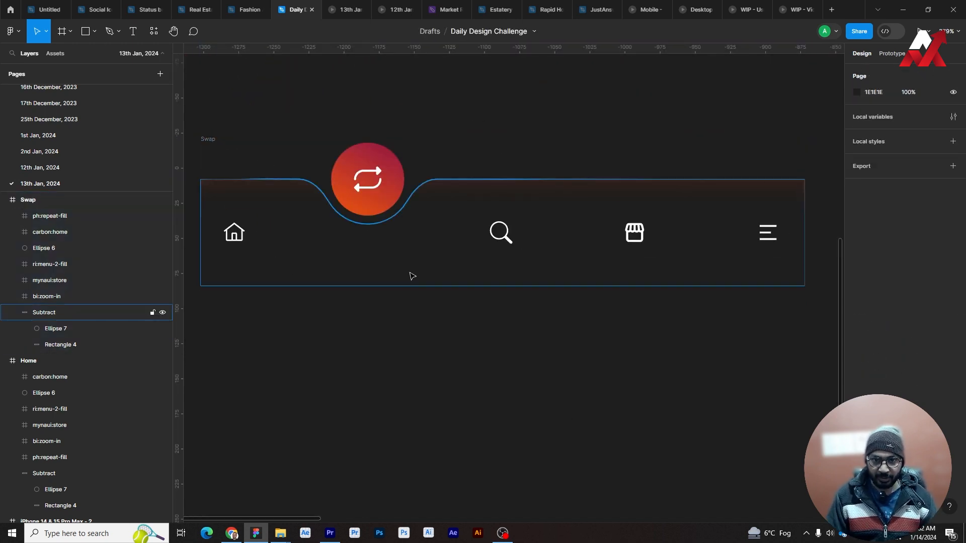
pyautogui.scroll(-5, 410, 274)
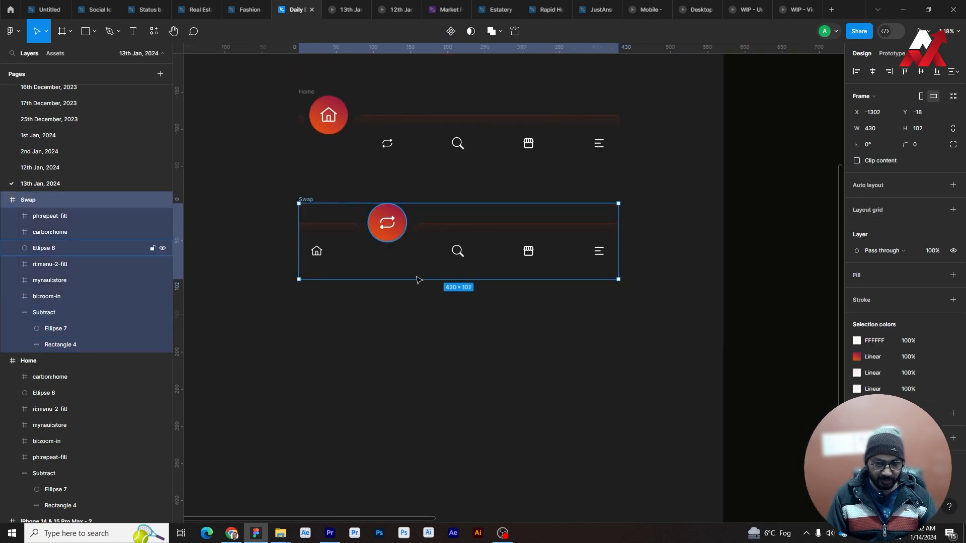
pyautogui.hotkey('ctrl', 'd')
pyautogui.scroll(-5, 568, 335)
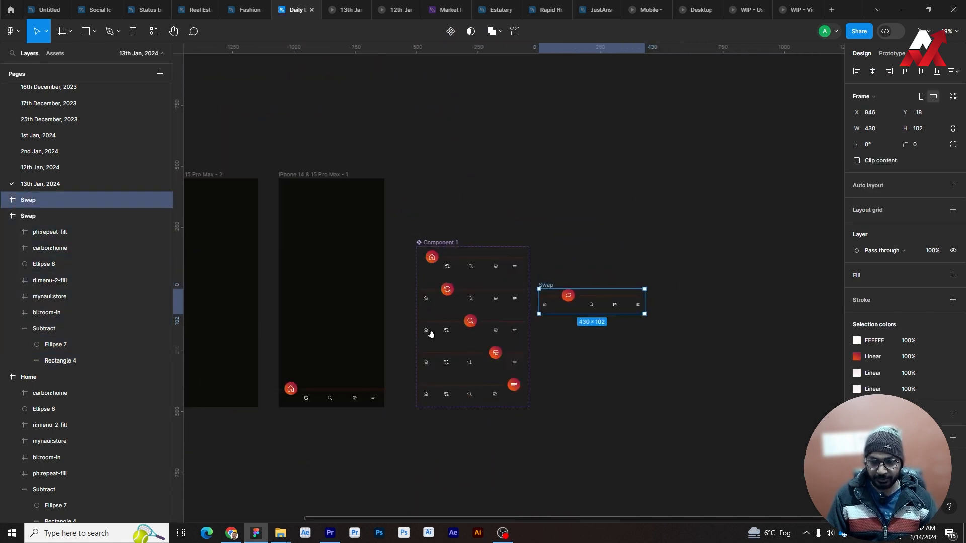
pyautogui.hscroll(-5, 574, 330)
pyautogui.hotkey('ctrl', 'z')
# Combine the Home and Swap navigation bar frames into one component set.
pyautogui.click(351, 341)
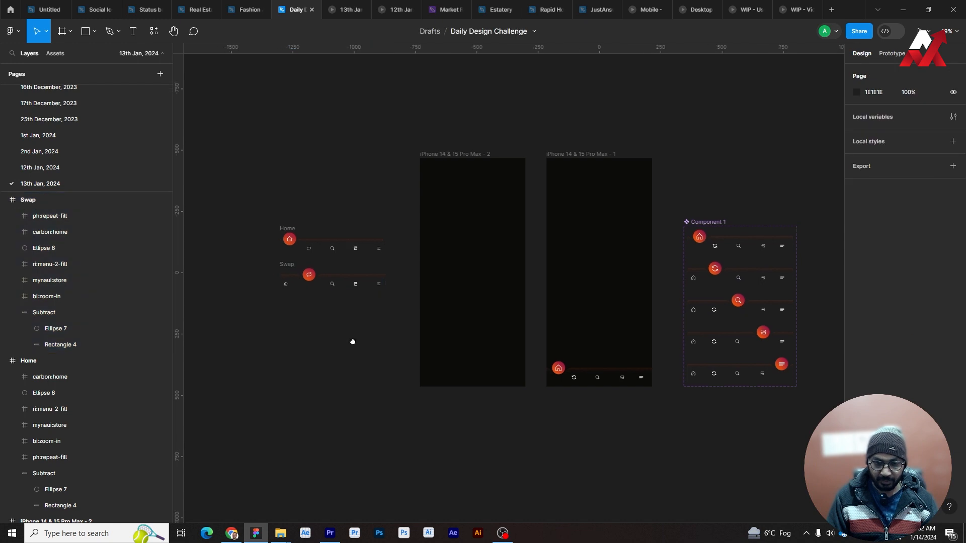
pyautogui.scroll(3, 328, 269)
pyautogui.click(328, 269)
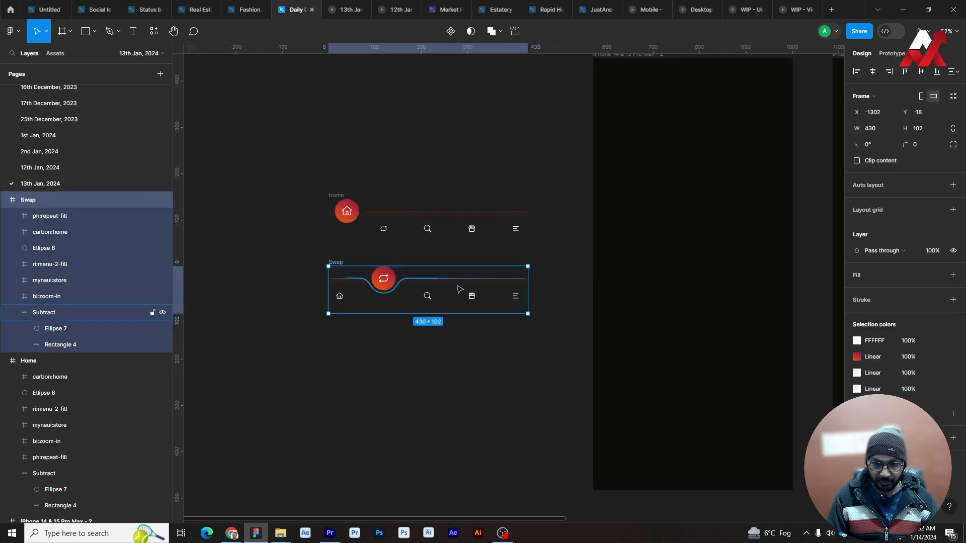
pyautogui.keyDown('shift'); pyautogui.click(340, 197); pyautogui.keyUp('shift')
pyautogui.click(460, 31)
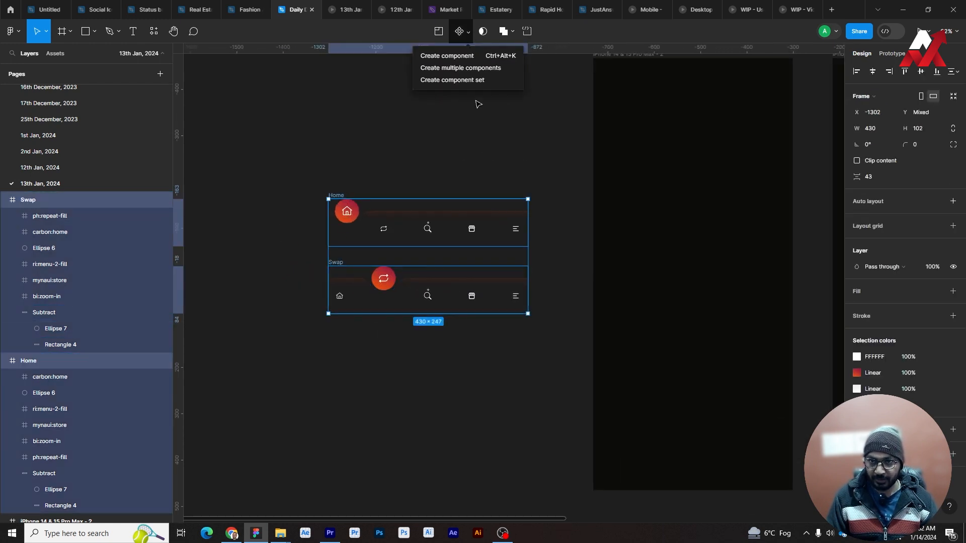
pyautogui.click(480, 81)
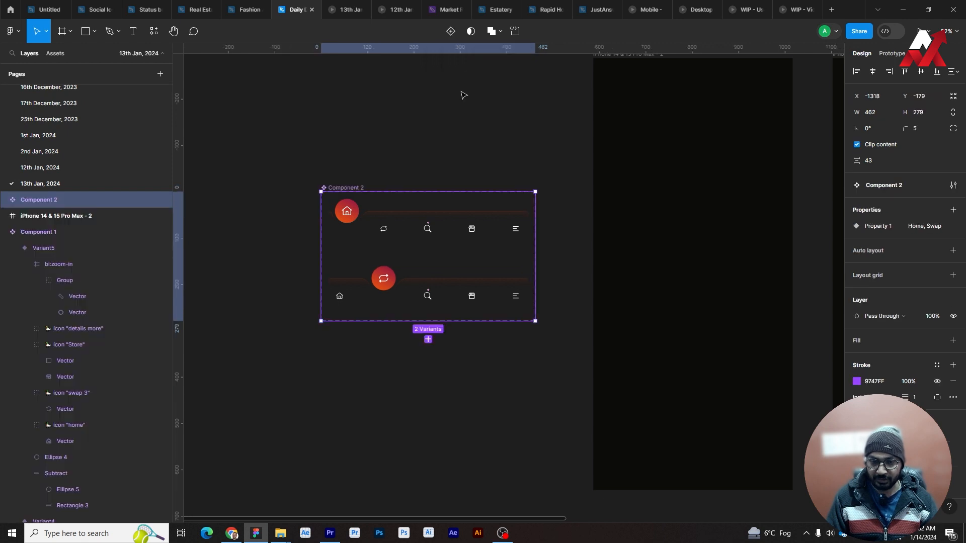
pyautogui.click(399, 172)
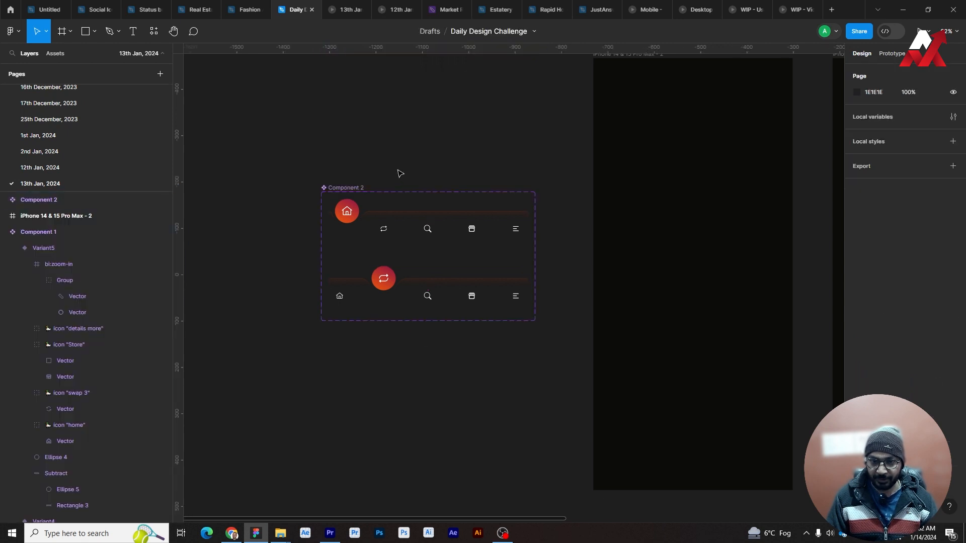
# Add a third variant to the new component set and name it "Zoom".
pyautogui.click(354, 189)
pyautogui.scroll(-1, 426, 241)
pyautogui.scroll(-6, 426, 241)
pyautogui.moveTo(649, 255); pyautogui.dragTo(510, 274)
pyautogui.moveTo(341, 303); pyautogui.dragTo(433, 308)
pyautogui.scroll(3, 375, 235)
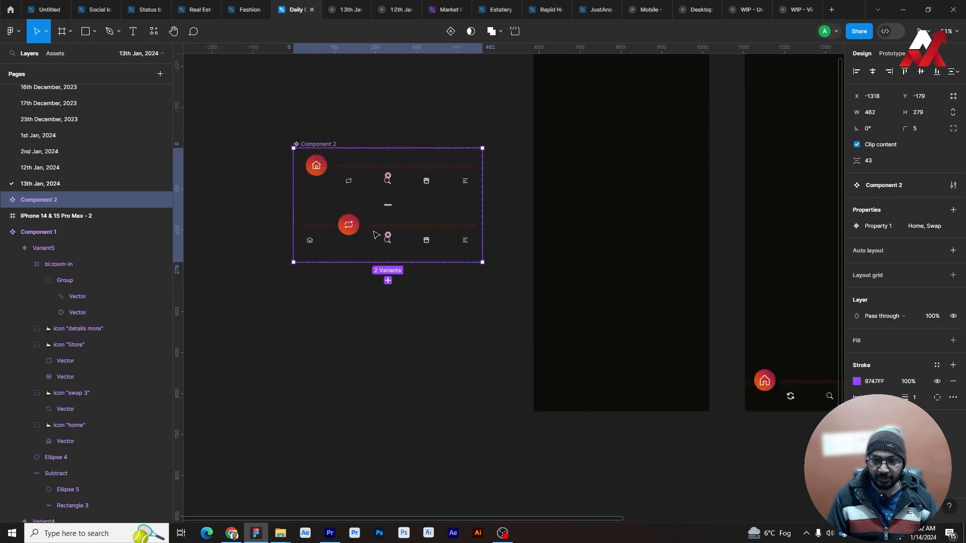
pyautogui.click(434, 235)
pyautogui.click(388, 274)
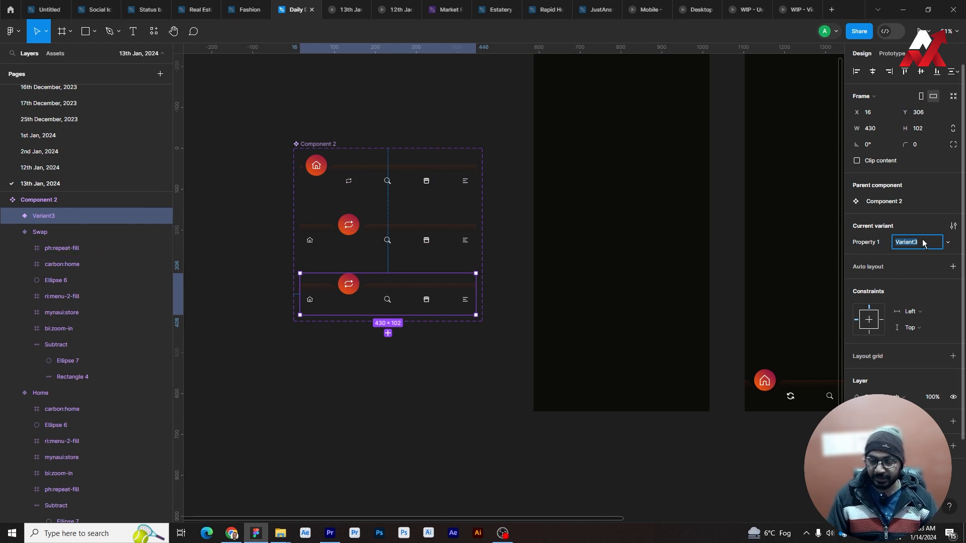
pyautogui.write('Zoom')
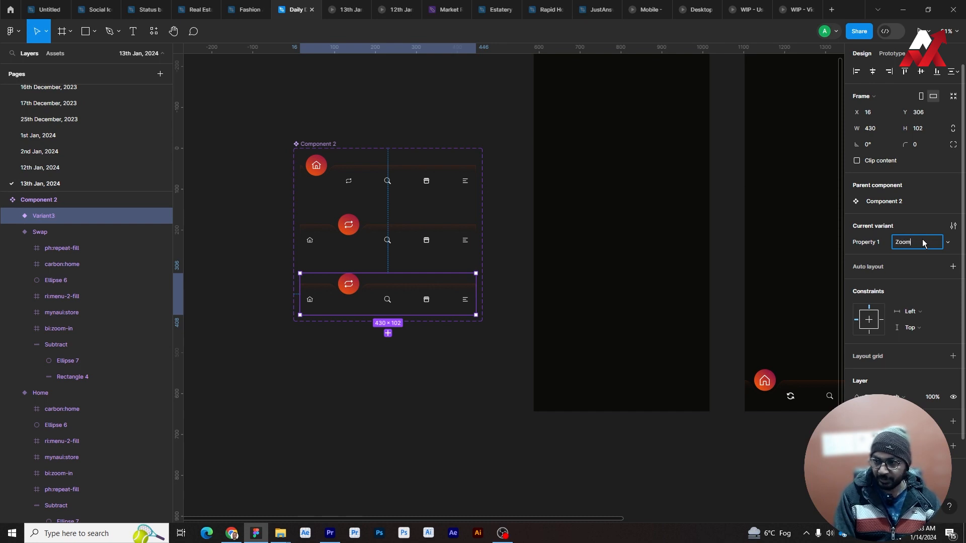
pyautogui.press('Return')
# Add a fourth variant to the component set and name it "Store".
pyautogui.click(388, 333)
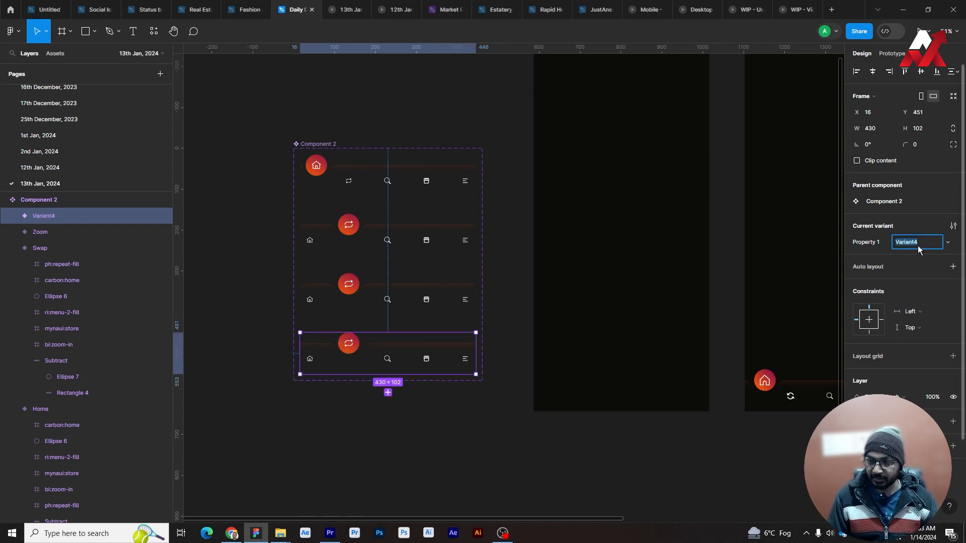
pyautogui.write('Ma')
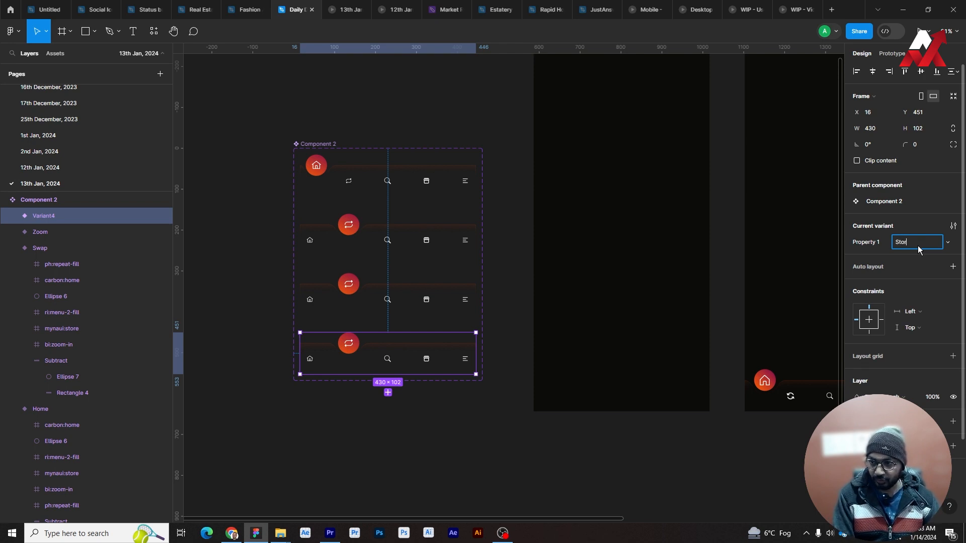
pyautogui.write('Store')
pyautogui.press('Return')
pyautogui.click(522, 436)
# Add a fifth variant named "Menu" and collapse the Swap and Home variants' layers.
pyautogui.click(427, 361)
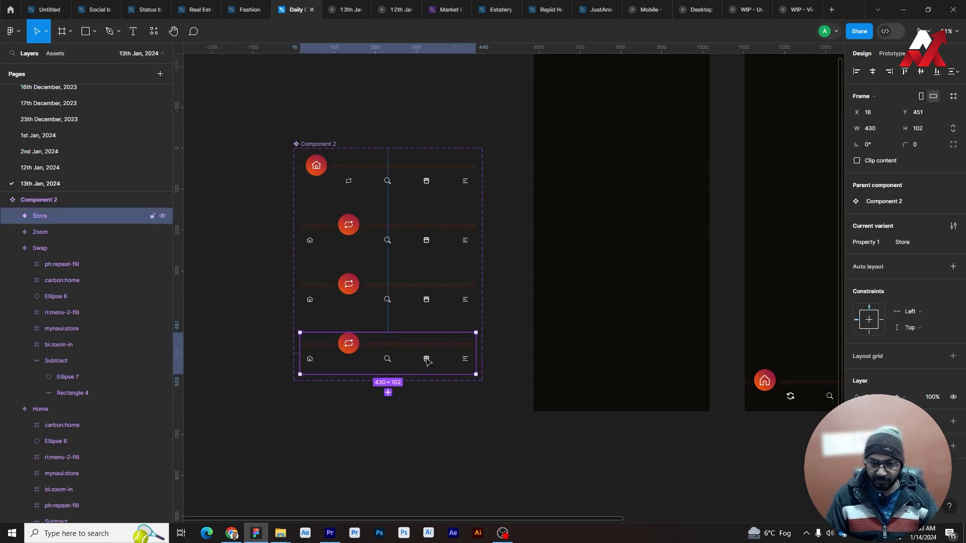
pyautogui.click(387, 392)
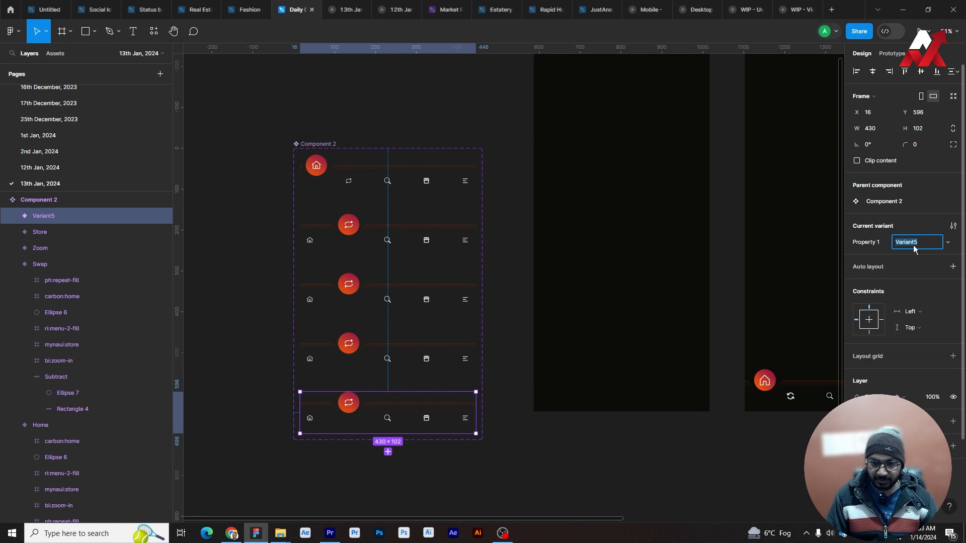
pyautogui.write('Menu')
pyautogui.press('Return')
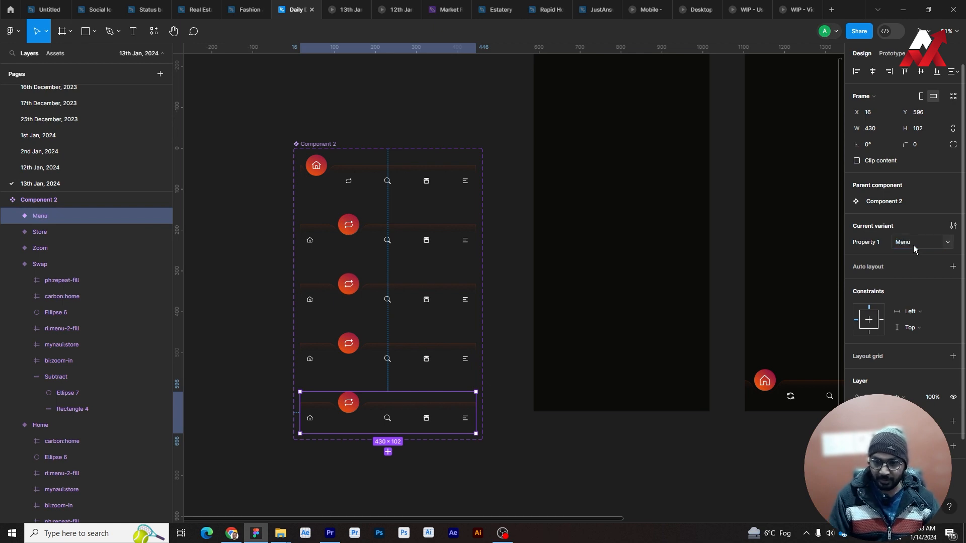
pyautogui.click(564, 428)
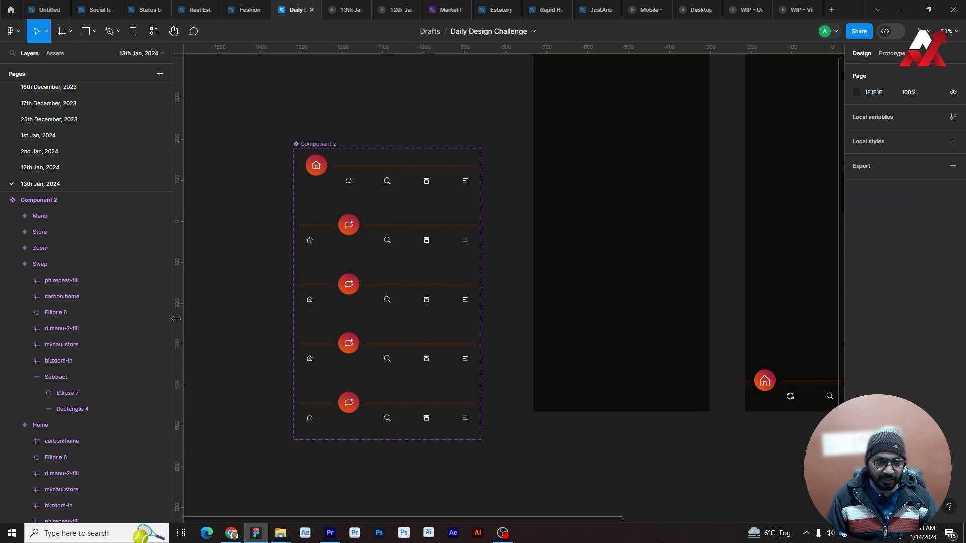
pyautogui.click(12, 265)
pyautogui.click(12, 283)
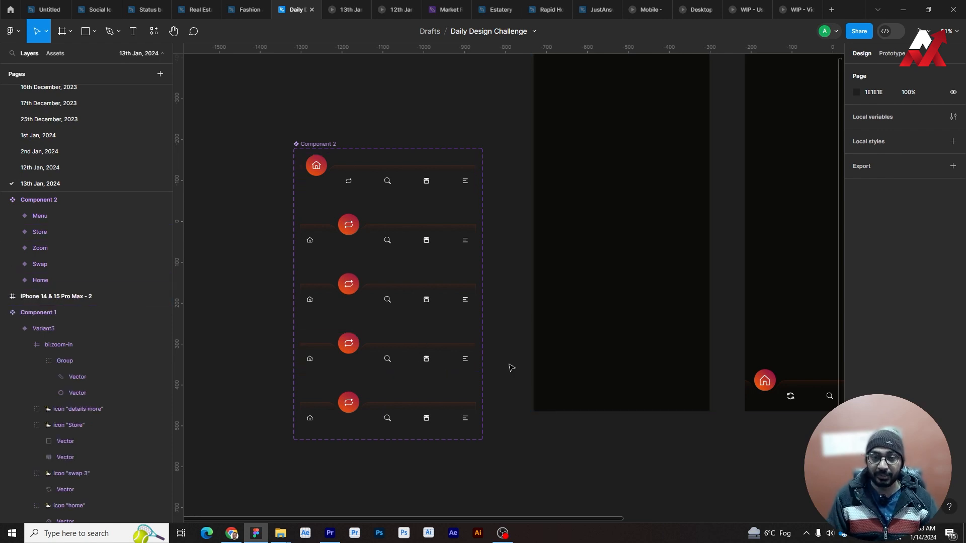
# Move the Zoom variant's gradient circle and curved cutout over to the search icon, using the outline view.
pyautogui.scroll(3, 388, 281)
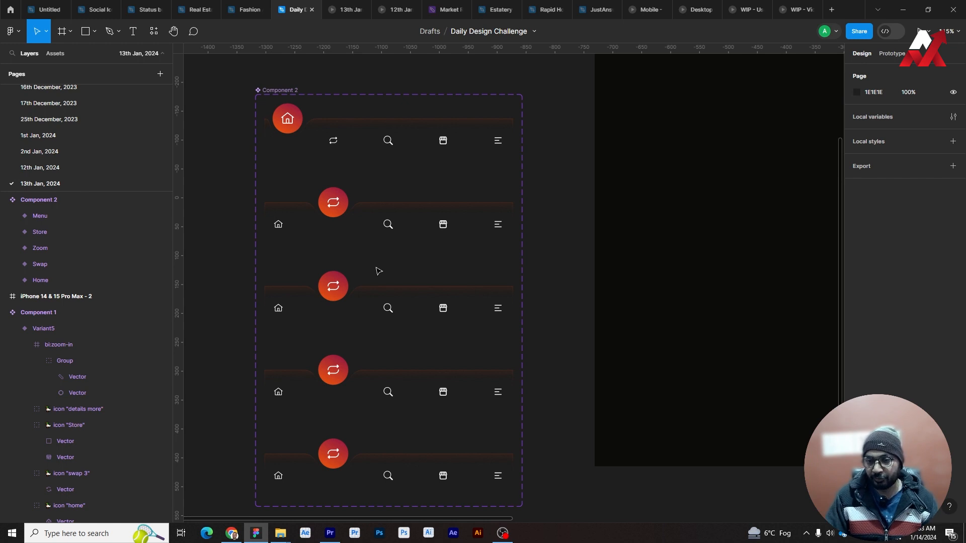
pyautogui.scroll(5, 382, 274)
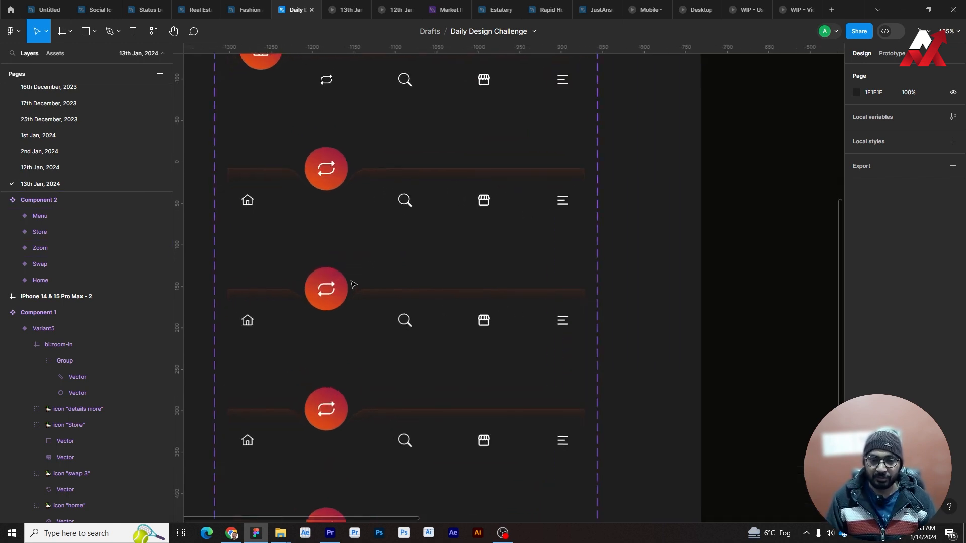
pyautogui.click(345, 285)
pyautogui.click(346, 284)
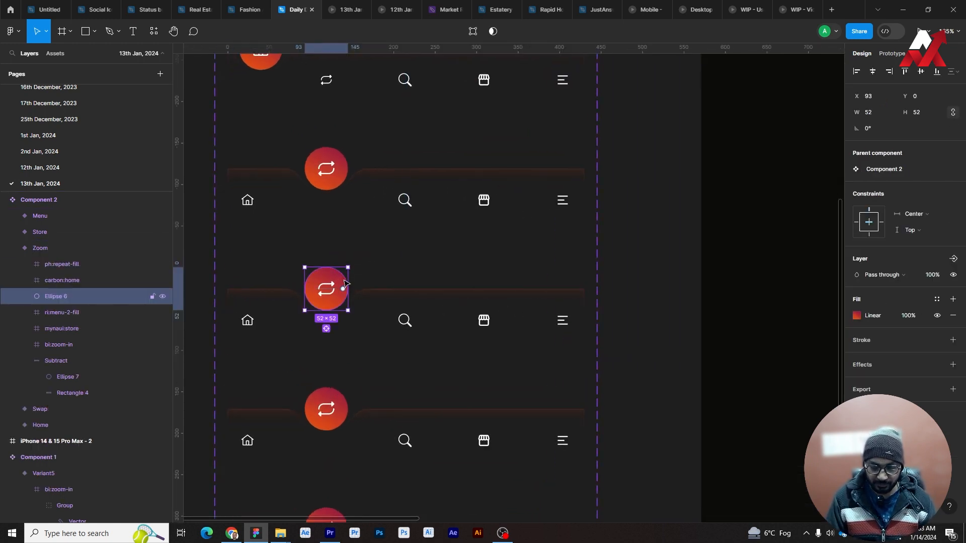
pyautogui.hotkey('ctrl', 'y')
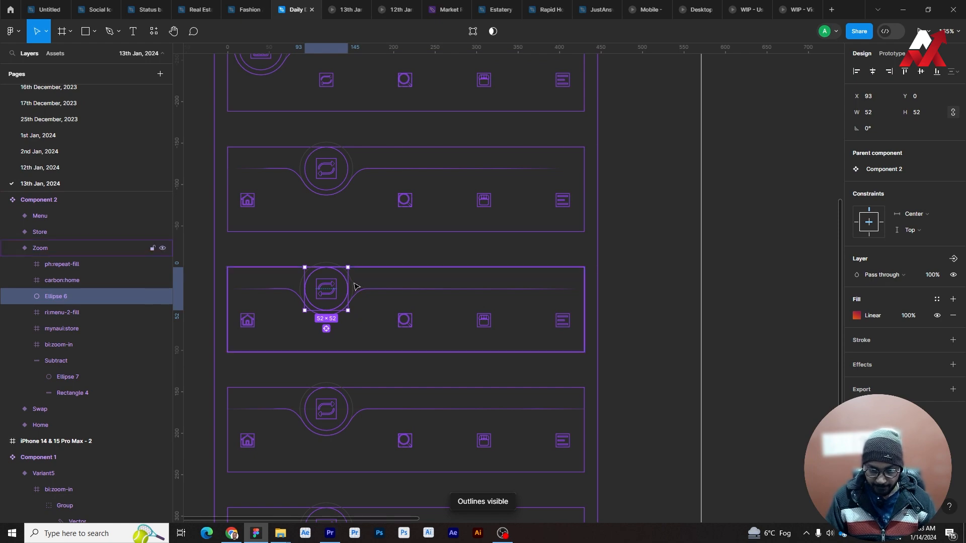
pyautogui.moveTo(353, 286); pyautogui.dragTo(431, 287)
# Return the Zoom variant's repeat icon to the icon row and centre the search icon, enlarged to 24, on the gradient circle.
pyautogui.click(326, 289)
pyautogui.click(65, 363)
pyautogui.click(873, 129)
pyautogui.write('24')
pyautogui.hotkey('ctrl', 'y')
pyautogui.scroll(3, 405, 322)
pyautogui.click(922, 71)
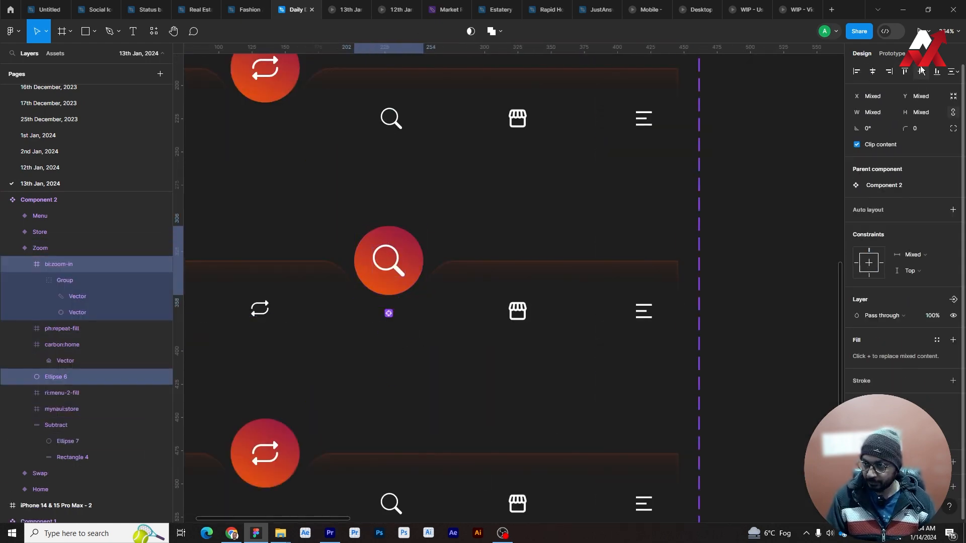
# Shift the Store variant's gradient circle and cutout above the store icon and reduce its repeat icon to 16.
pyautogui.scroll(-2, 699, 129)
pyautogui.click(397, 370)
pyautogui.hotkey('shift', 'o')
pyautogui.moveTo(411, 367); pyautogui.dragTo(596, 367)
pyautogui.click(882, 133)
pyautogui.write('16')
# Enlarge the Store variant's store icon to 24 × 24, bring it to the front and centre it on the gradient circle.
pyautogui.click(565, 406)
pyautogui.write(']O')
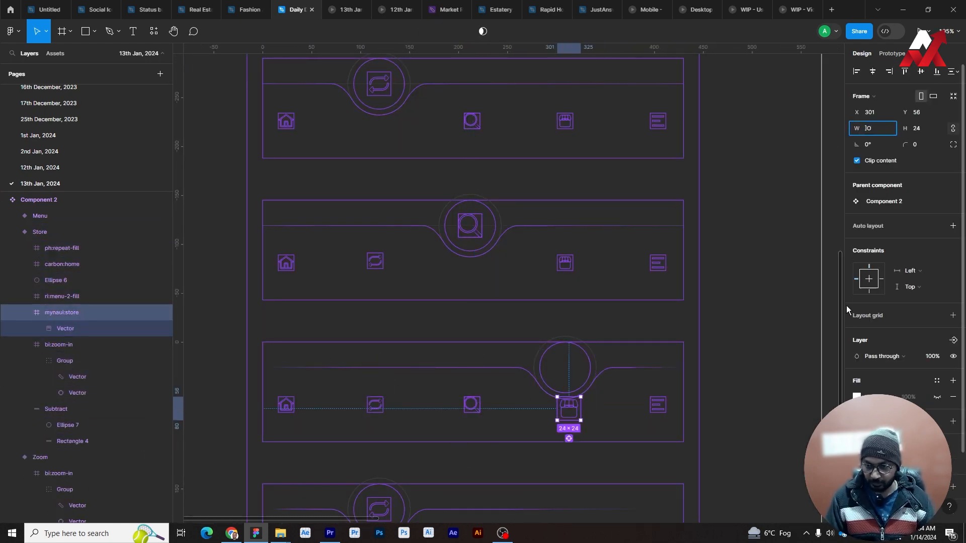
pyautogui.hotkey('shift', 'o')
pyautogui.press(']')
pyautogui.moveTo(569, 408); pyautogui.dragTo(560, 363)
pyautogui.keyDown('shift'); pyautogui.click(579, 380); pyautogui.keyUp('shift')
pyautogui.click(873, 71)
# Move the Menu variant's gradient circle and curved cutout over to the menu icon, using the outline view.
pyautogui.hotkey('shift', 'o')
pyautogui.moveTo(394, 416); pyautogui.dragTo(649, 362)
pyautogui.hotkey('shift', 'o')
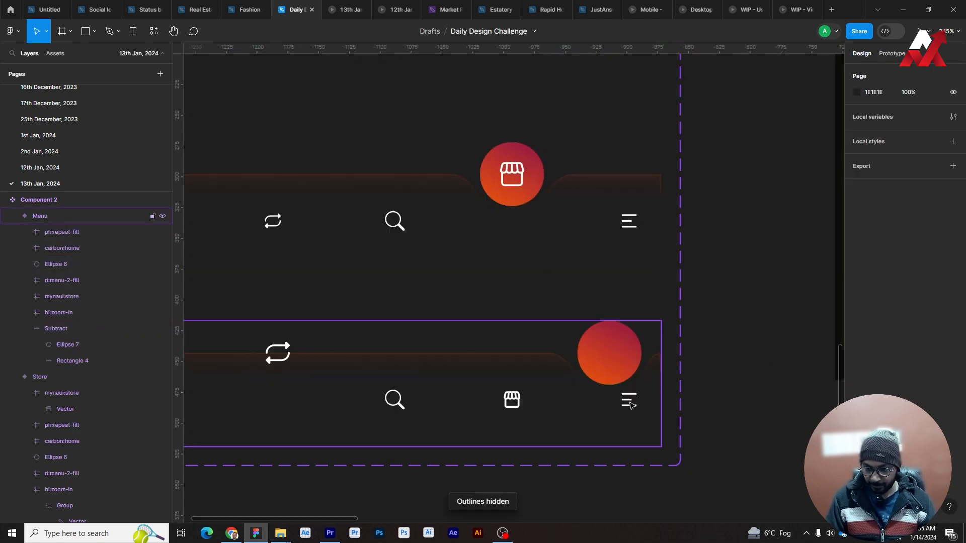
# Enlarge the Menu variant's menu icon, bring it to the front and centre it on the gradient circle.
pyautogui.click(632, 406)
pyautogui.press(']')
pyautogui.moveTo(630, 403); pyautogui.dragTo(610, 354)
pyautogui.keyDown('shift'); pyautogui.click(626, 371); pyautogui.keyUp('shift')
pyautogui.click(873, 71)
pyautogui.click(805, 289)
# Look over the five navigation bar variants in the component set.
pyautogui.scroll(-4, 534, 380)
pyautogui.moveTo(613, 421); pyautogui.dragTo(589, 438)
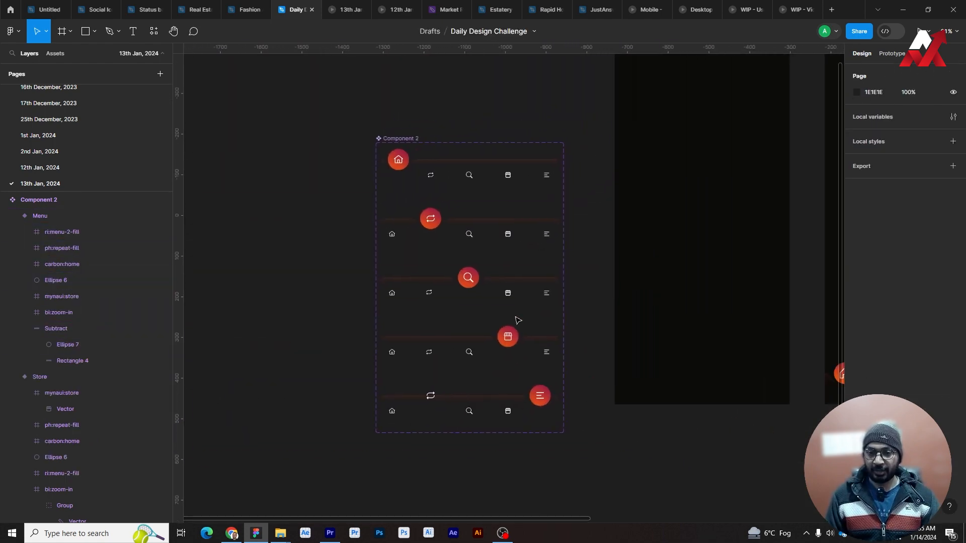
pyautogui.moveTo(601, 354); pyautogui.dragTo(440, 341)
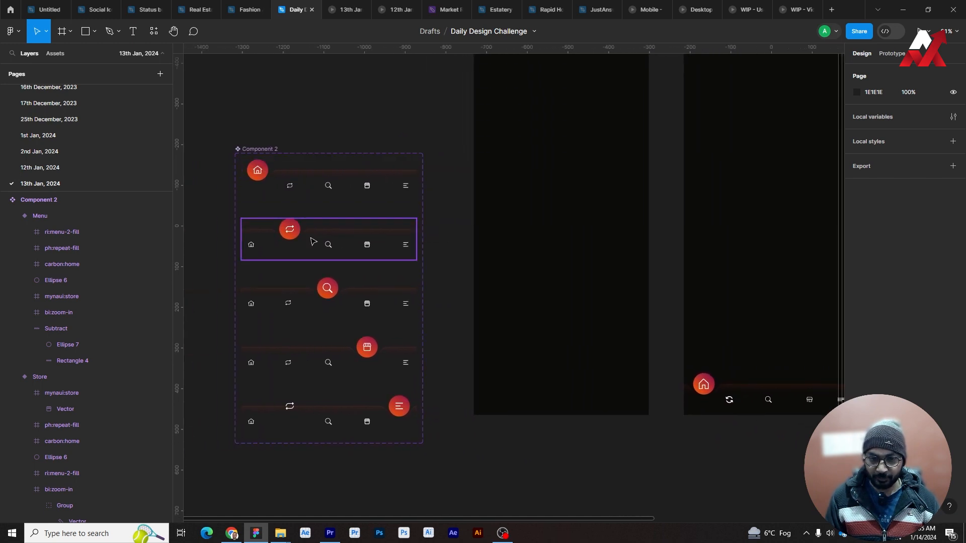
pyautogui.moveTo(322, 244); pyautogui.dragTo(366, 243)
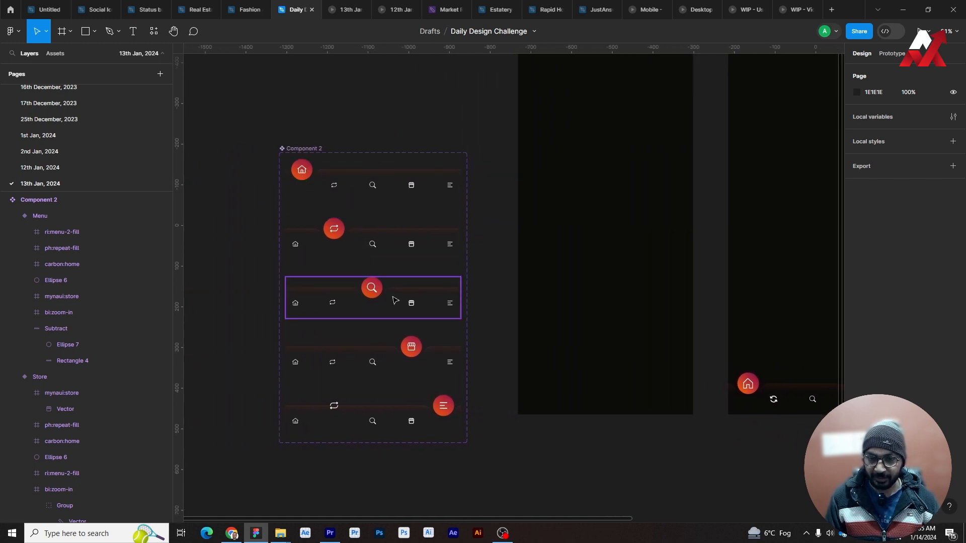
pyautogui.click(316, 169)
pyautogui.moveTo(391, 200)
pyautogui.mouseDown()
pyautogui.moveTo(389, 266)
pyautogui.moveTo(390, 202)
pyautogui.mouseUp()
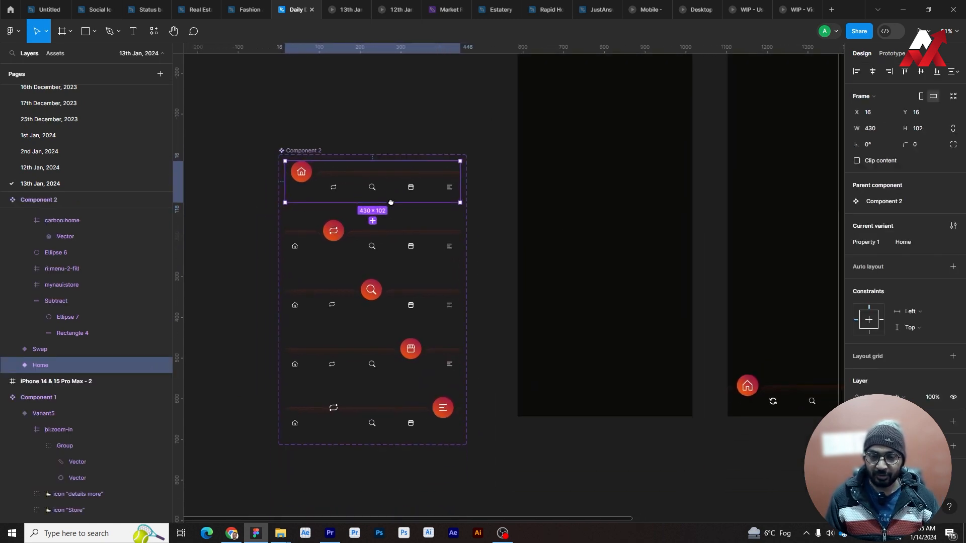
pyautogui.click(475, 142)
pyautogui.click(393, 200)
# Place an instance of Component 2 from the 13th Jan, 2024 local components on the empty iPhone 14 & 15 Pro Max - 2 frame.
pyautogui.click(54, 53)
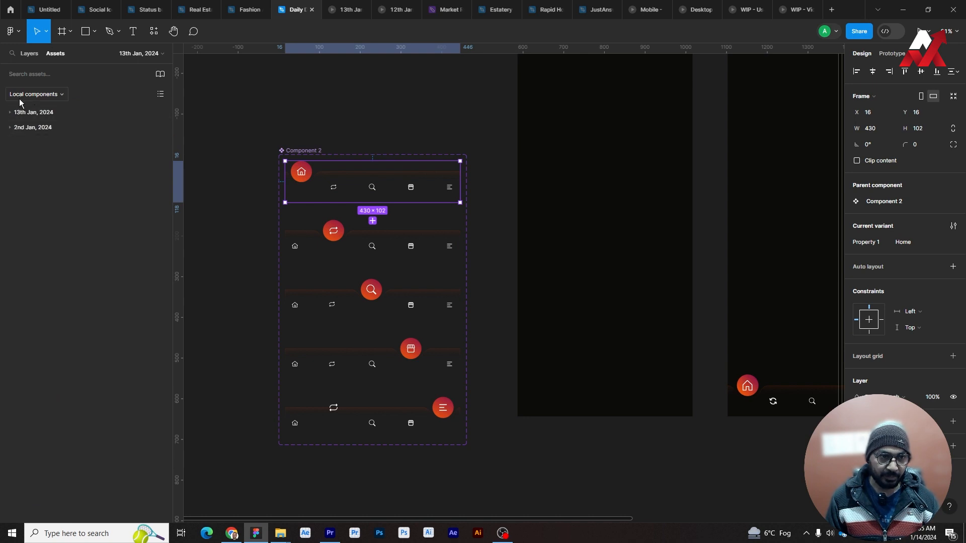
pyautogui.click(23, 54)
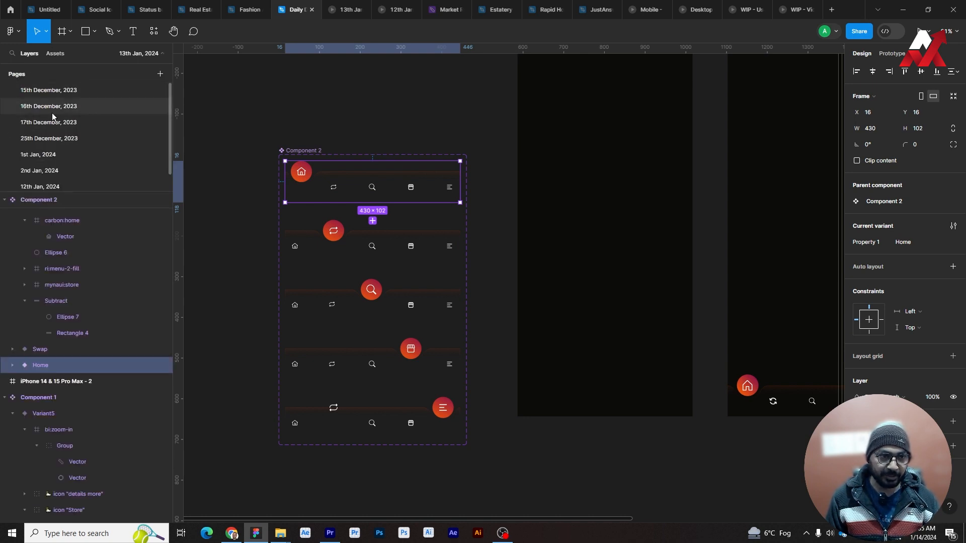
pyautogui.scroll(-1, 61, 146)
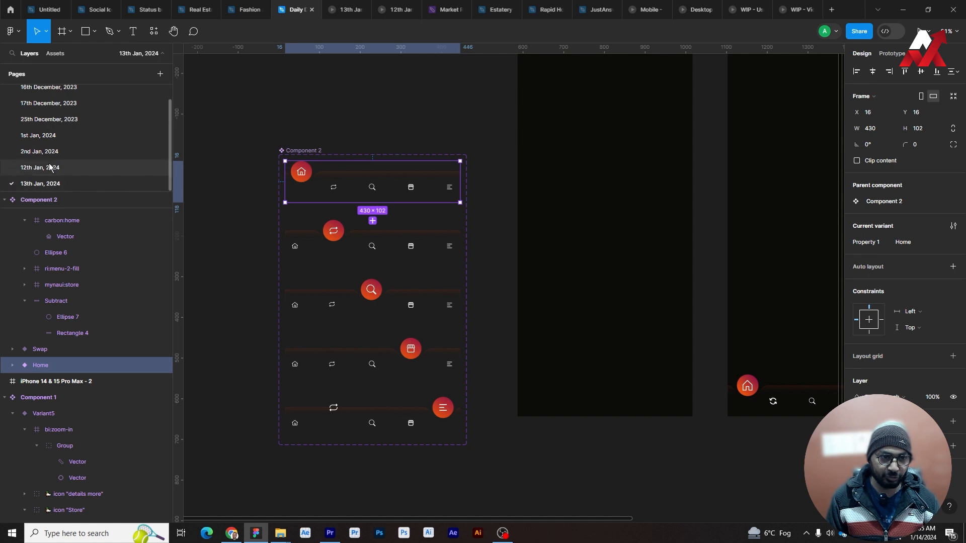
pyautogui.click(56, 53)
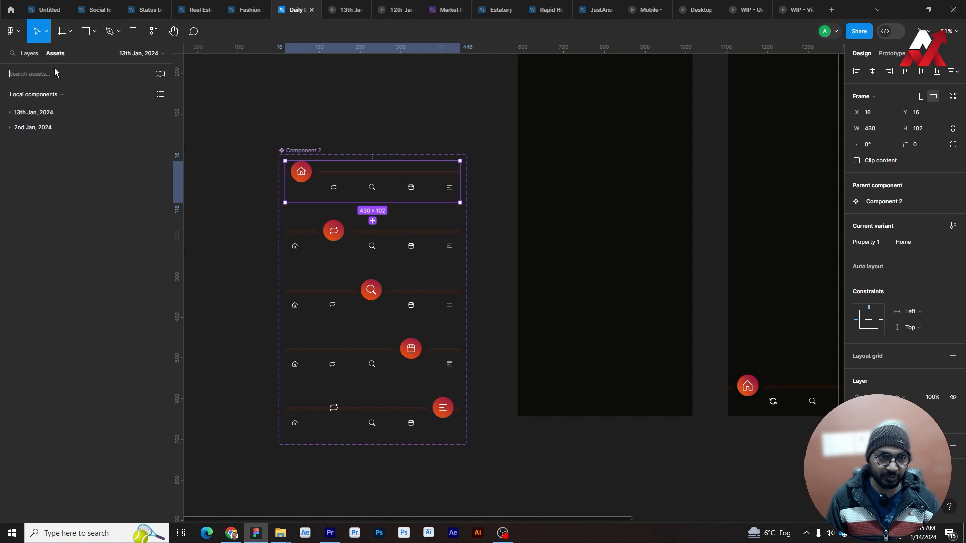
pyautogui.click(11, 117)
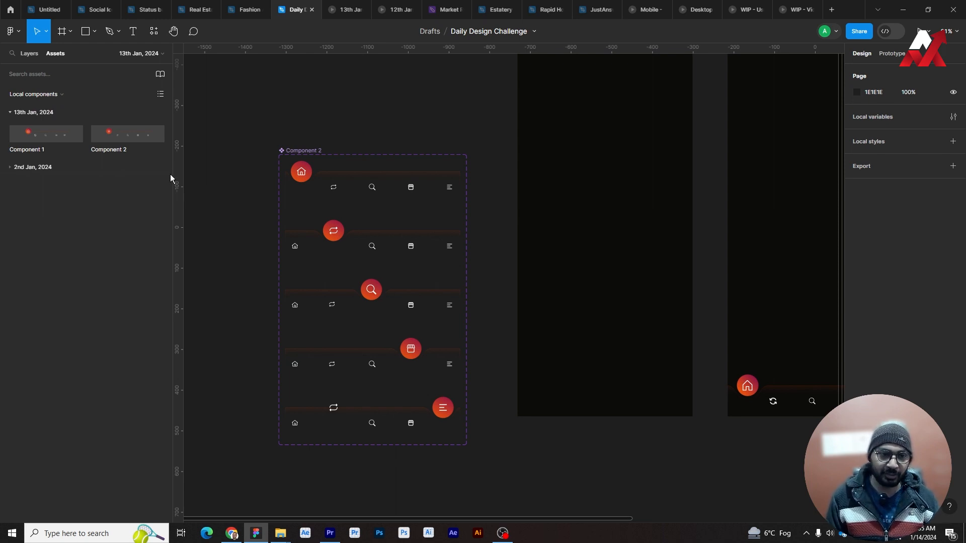
pyautogui.moveTo(116, 132); pyautogui.dragTo(583, 284)
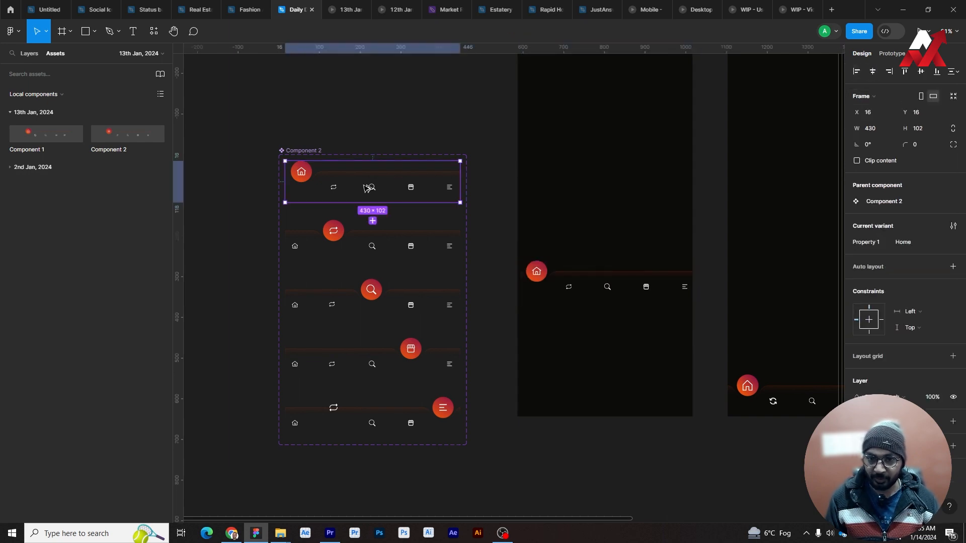
# Align the Component 2 instance to the left and bottom edges of the iPhone 14 & 15 Pro Max - 2 frame.
pyautogui.moveTo(369, 188); pyautogui.dragTo(626, 180)
pyautogui.press('Delete')
pyautogui.click(602, 283)
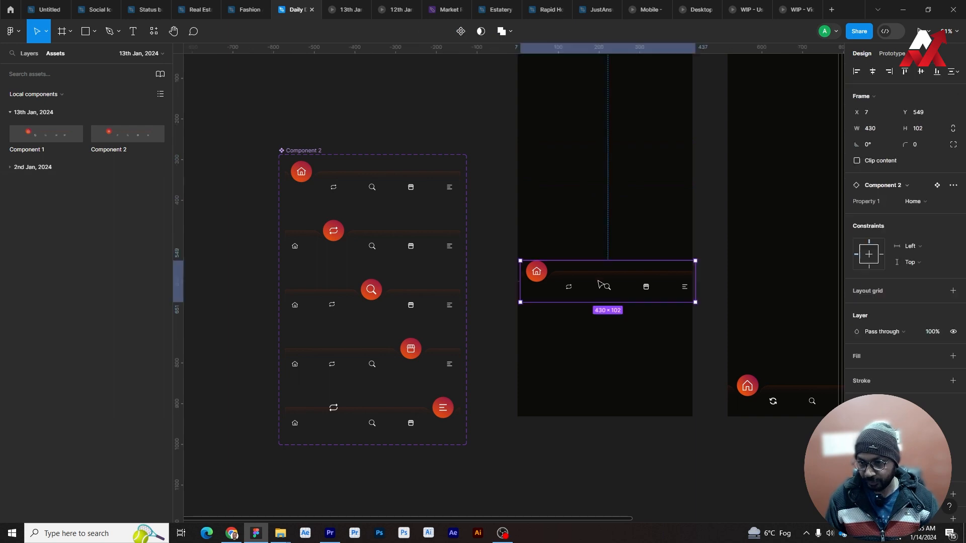
pyautogui.click(857, 72)
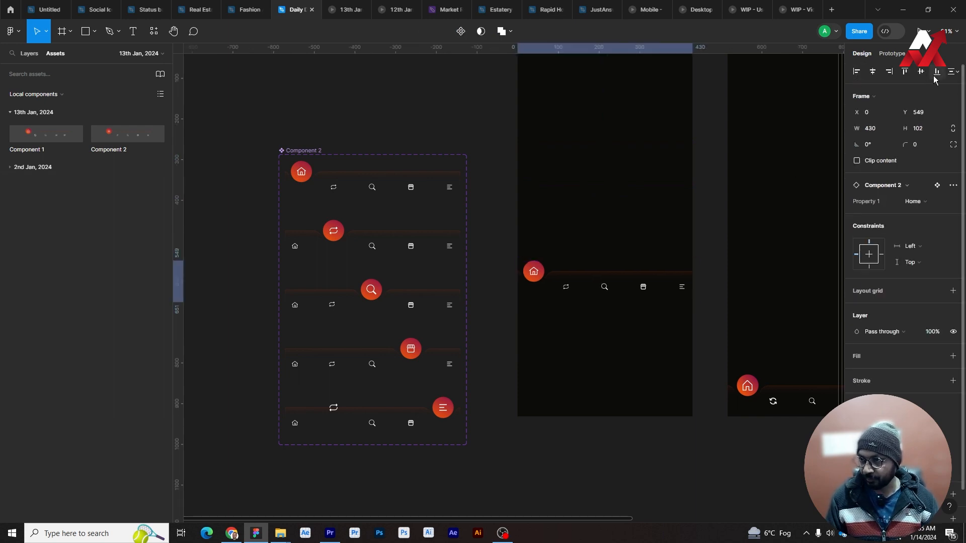
pyautogui.click(937, 73)
pyautogui.scroll(-2, 649, 340)
pyautogui.click(610, 341)
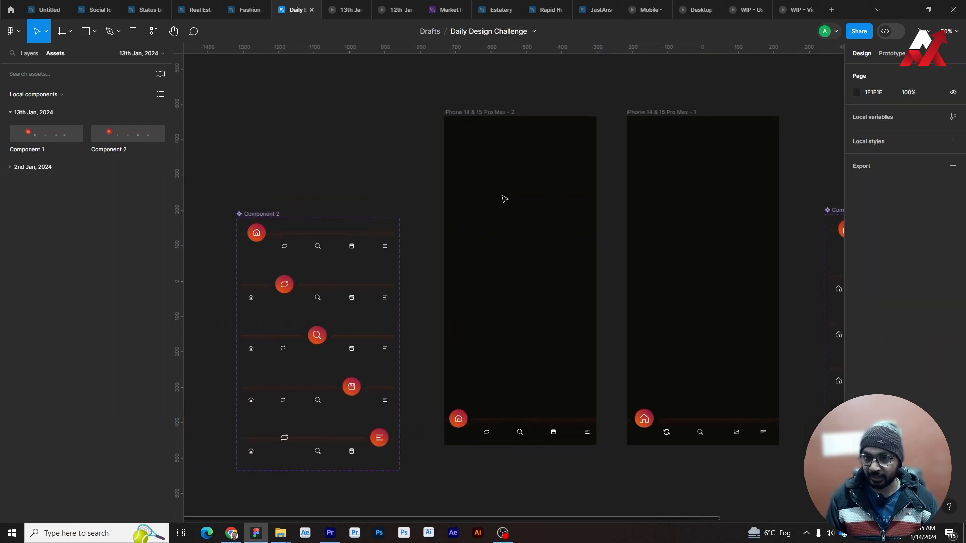
# Add a flow starting point to the iPhone 14 & 15 Pro Max - 2 frame and check its preview briefly.
pyautogui.click(490, 111)
pyautogui.click(892, 53)
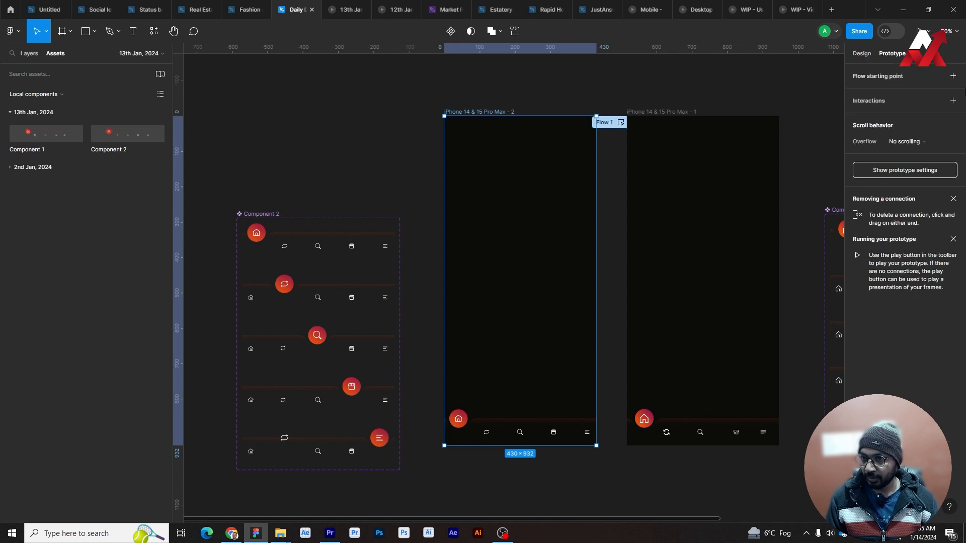
pyautogui.click(953, 75)
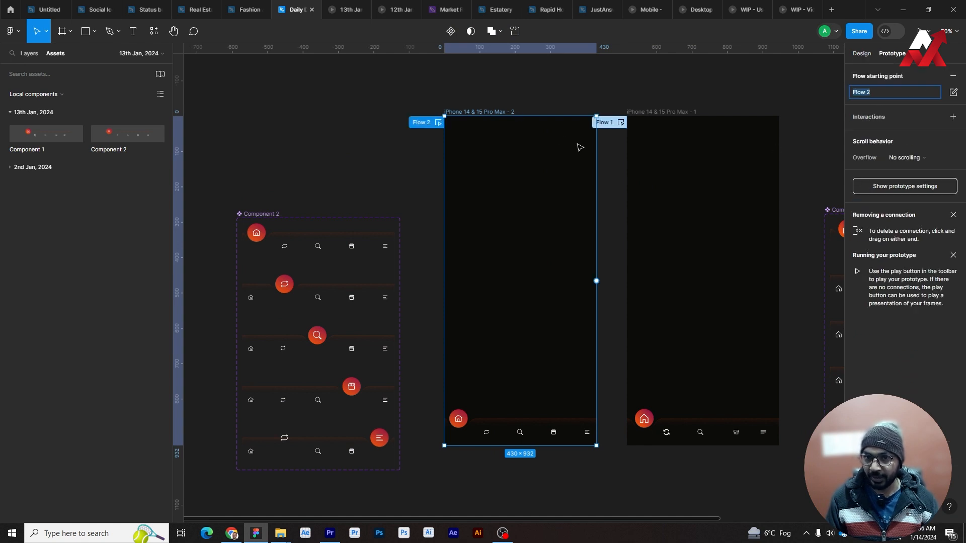
pyautogui.click(439, 123)
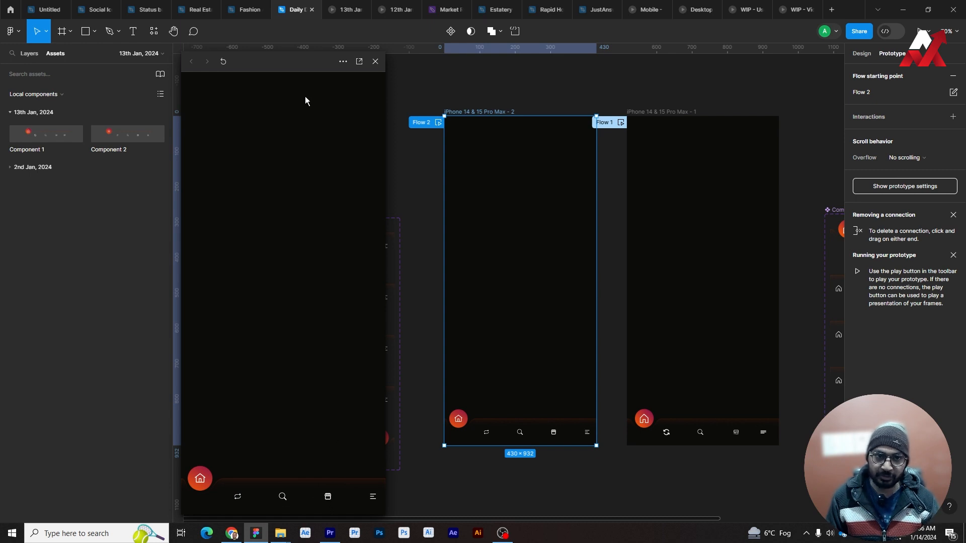
pyautogui.click(375, 61)
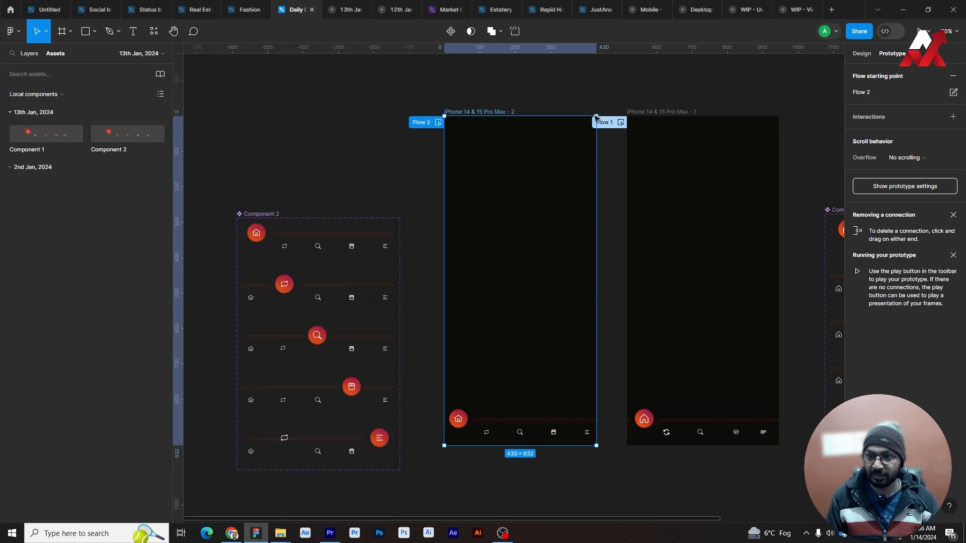
# Preview Flow 1 and try its swap, search, store and menu icons as a reference for the animation.
pyautogui.click(622, 124)
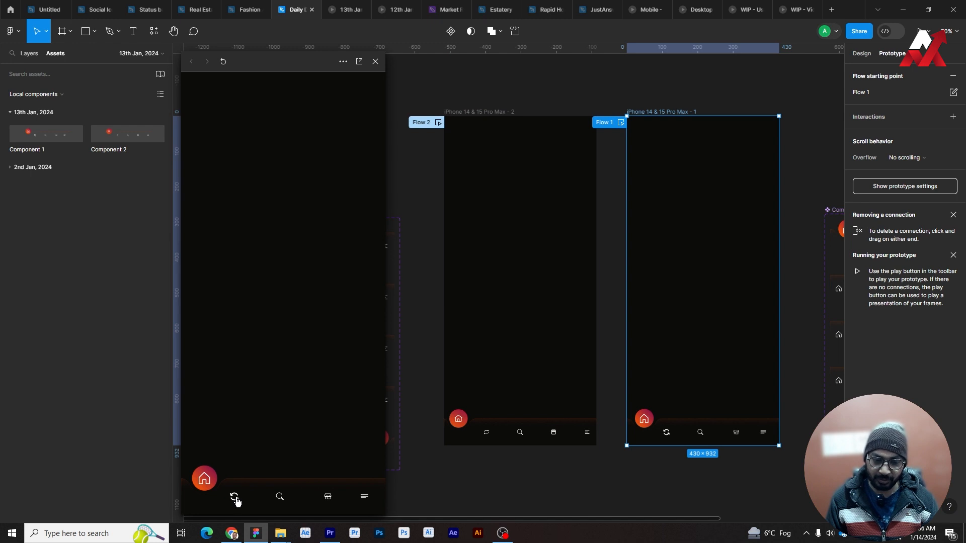
pyautogui.click(234, 498)
pyautogui.click(282, 498)
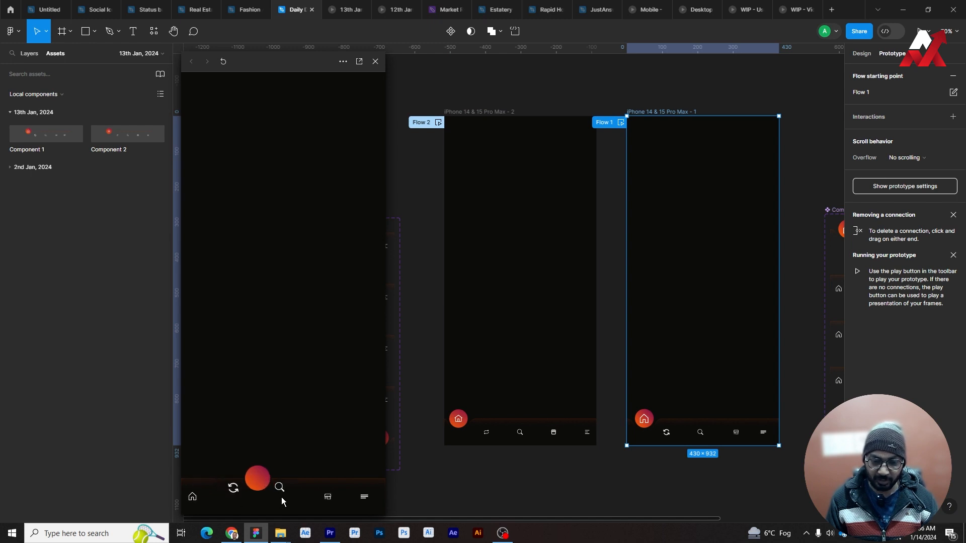
pyautogui.click(326, 498)
pyautogui.click(366, 498)
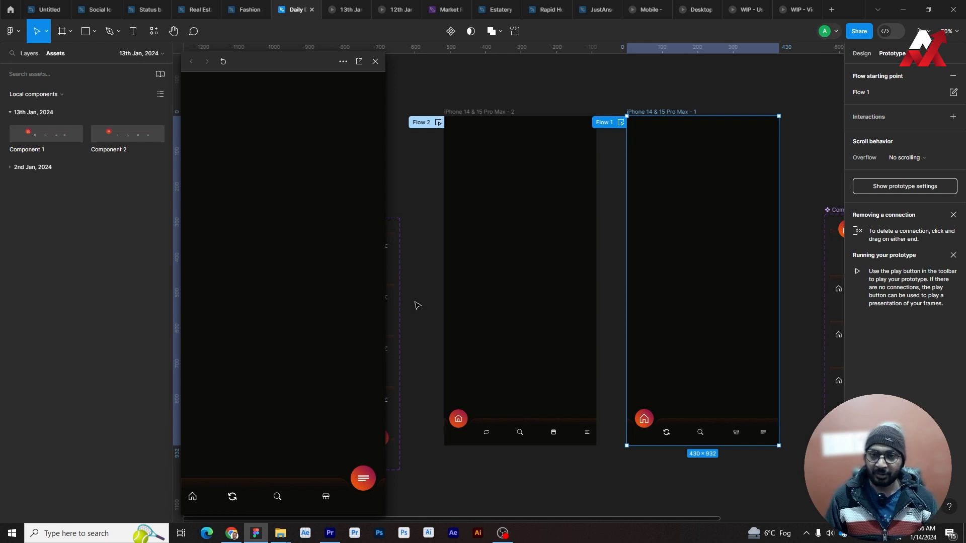
pyautogui.click(375, 61)
# Link the Home variant's swap icon to the Swap variant on tap, using Smart animate with Slow easing at 600 ms.
pyautogui.click(443, 276)
pyautogui.moveTo(443, 276); pyautogui.dragTo(503, 264)
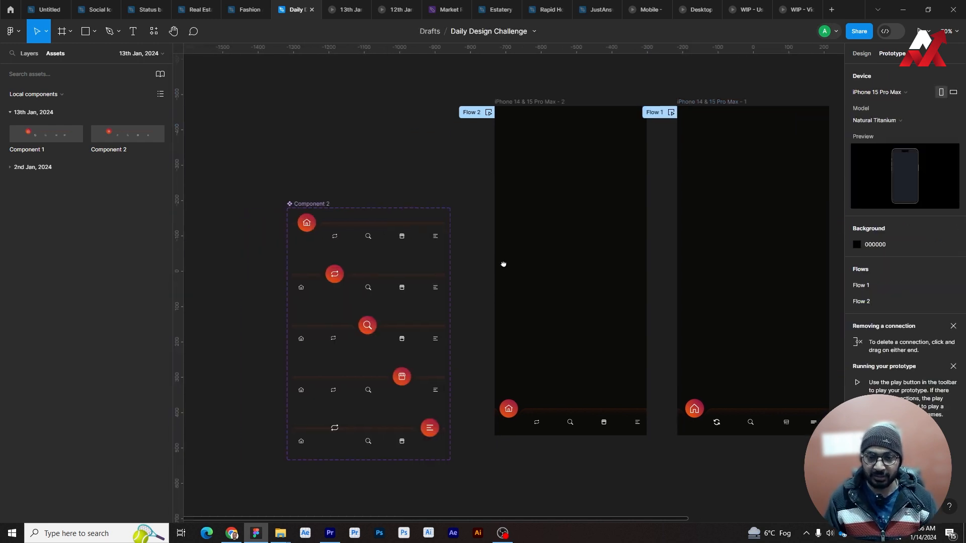
pyautogui.scroll(3, 369, 276)
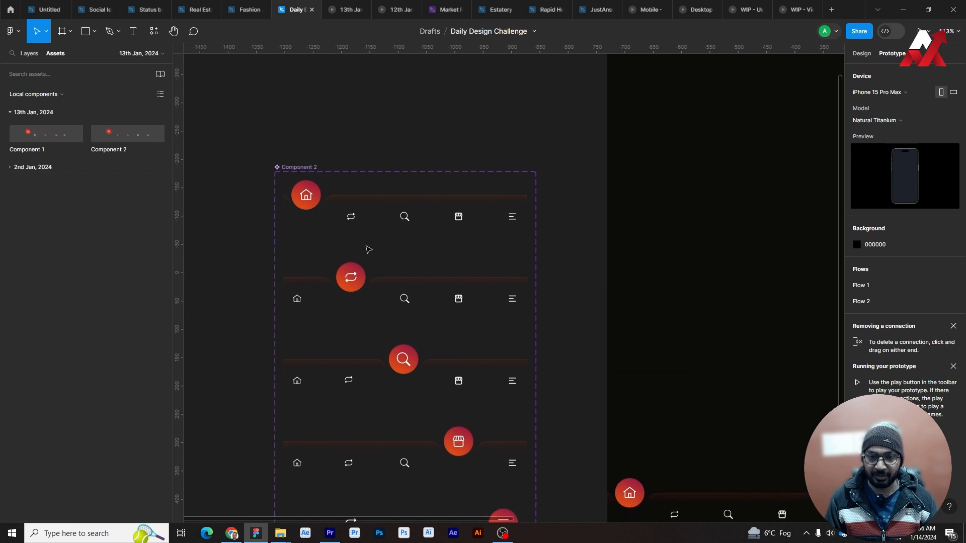
pyautogui.scroll(2, 368, 249)
pyautogui.click(308, 199)
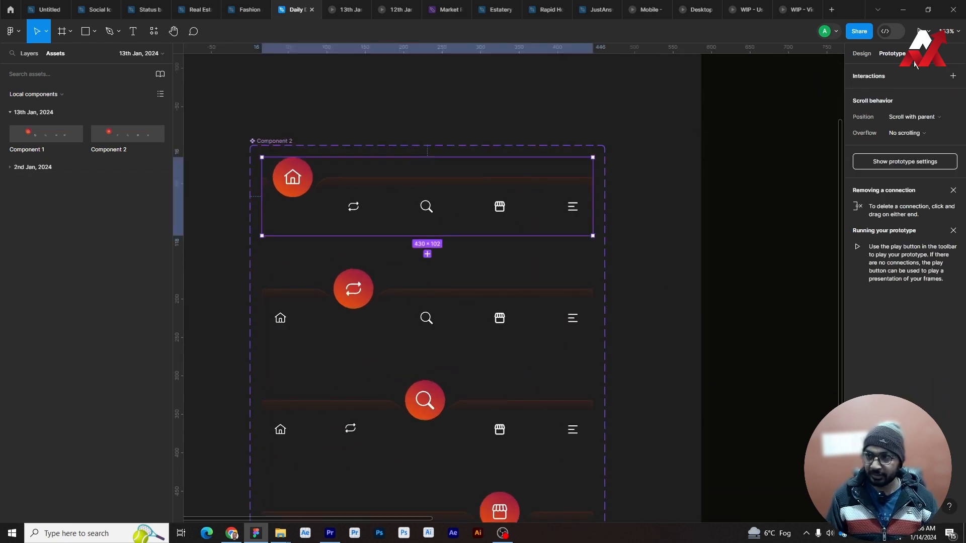
pyautogui.click(859, 54)
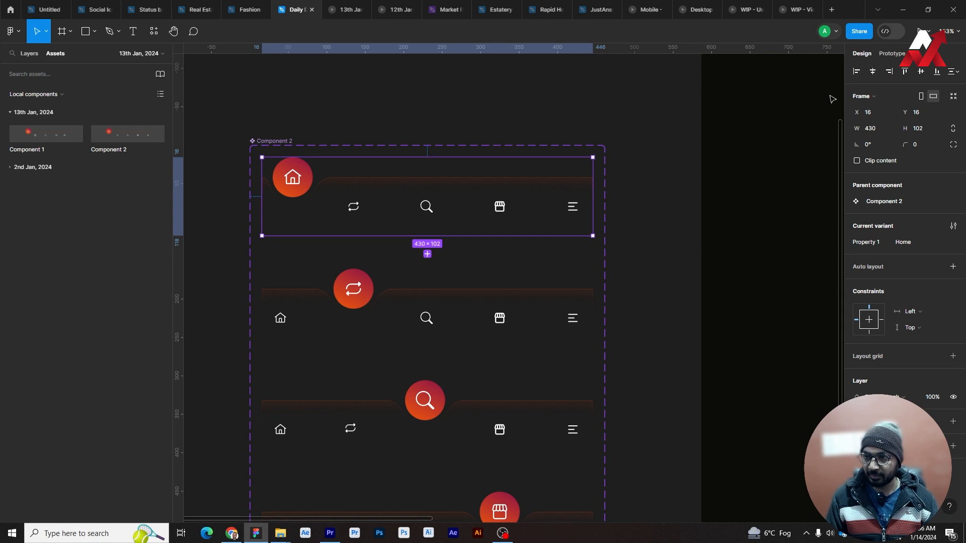
pyautogui.click(892, 54)
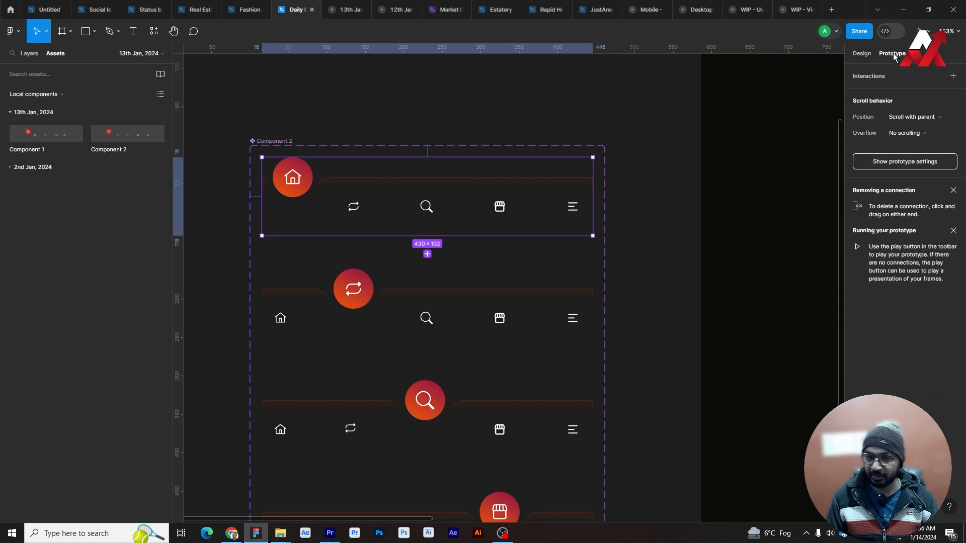
pyautogui.click(353, 209)
pyautogui.moveTo(360, 207); pyautogui.dragTo(301, 290)
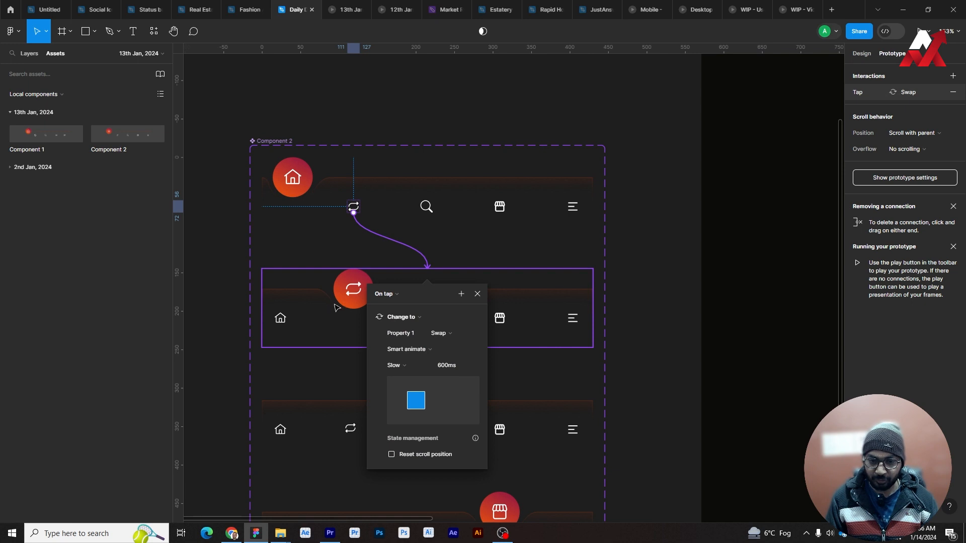
pyautogui.click(417, 364)
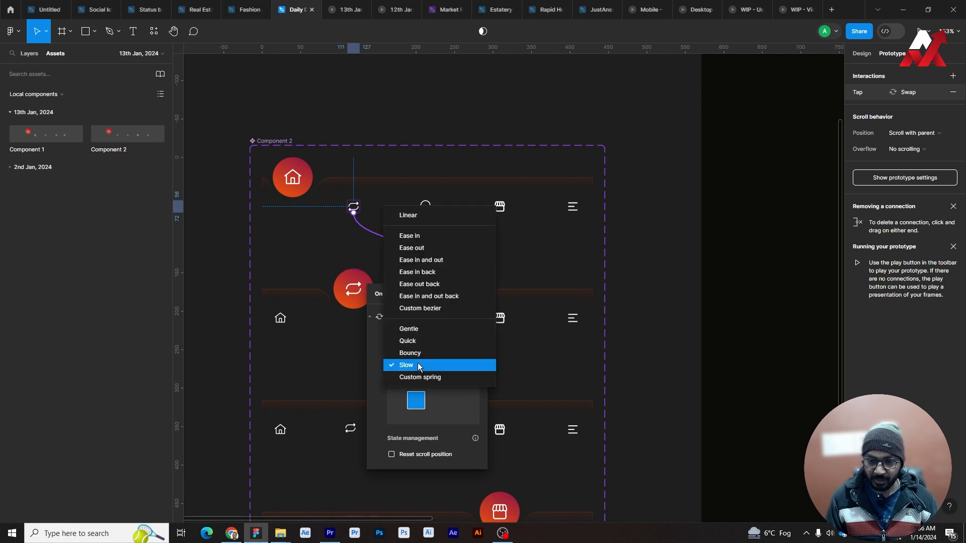
pyautogui.click(417, 364)
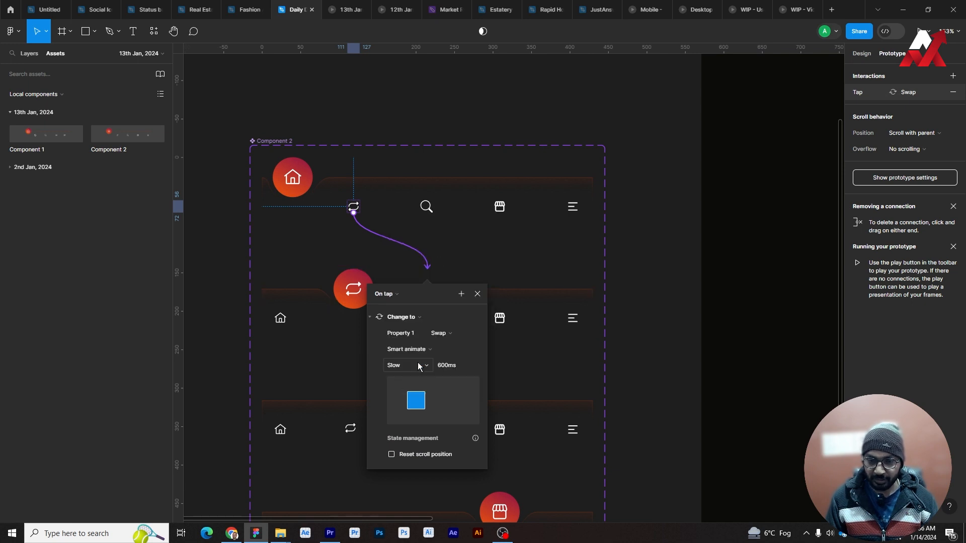
pyautogui.click(478, 294)
# Link the Swap variant's home icon back to the Home variant on tap, with Smart animate, Slow, 600 ms.
pyautogui.click(280, 319)
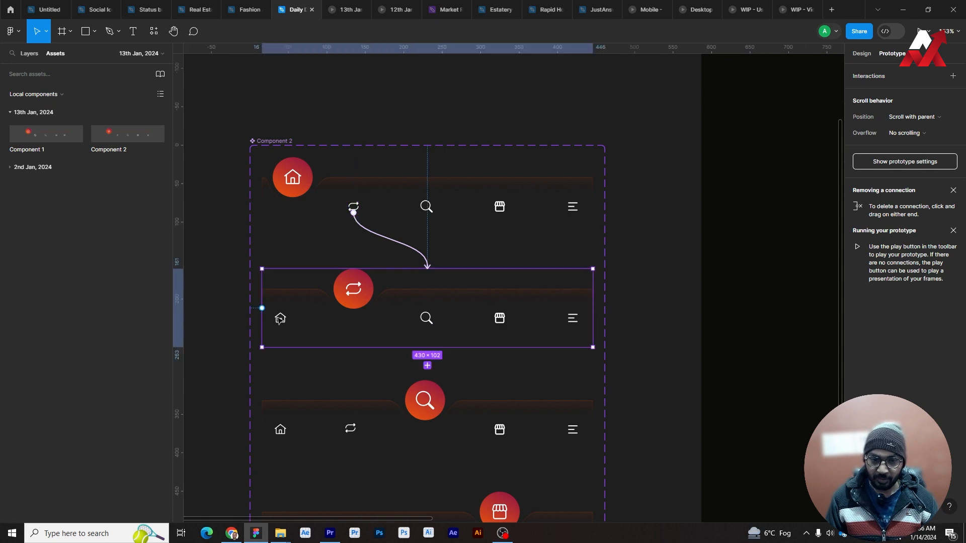
pyautogui.click(281, 319)
pyautogui.moveTo(287, 318); pyautogui.dragTo(328, 218)
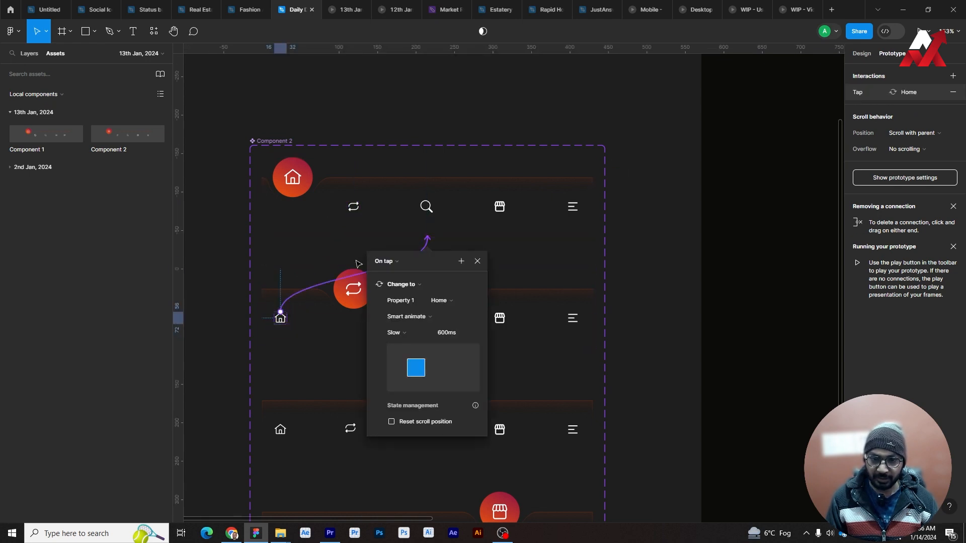
pyautogui.click(477, 261)
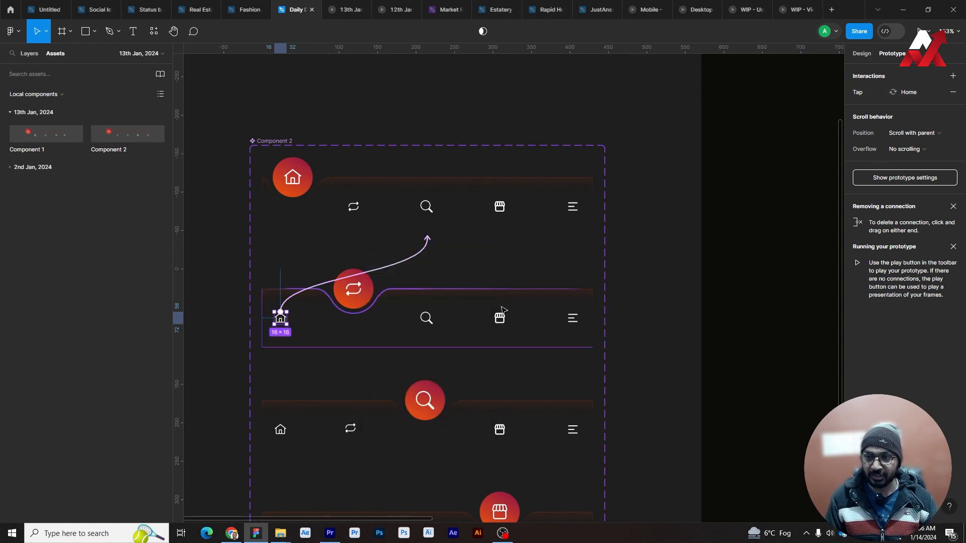
# Preview Flow 2 and test switching back and forth between the swap and home icons.
pyautogui.scroll(-3, 501, 306)
pyautogui.click(601, 109)
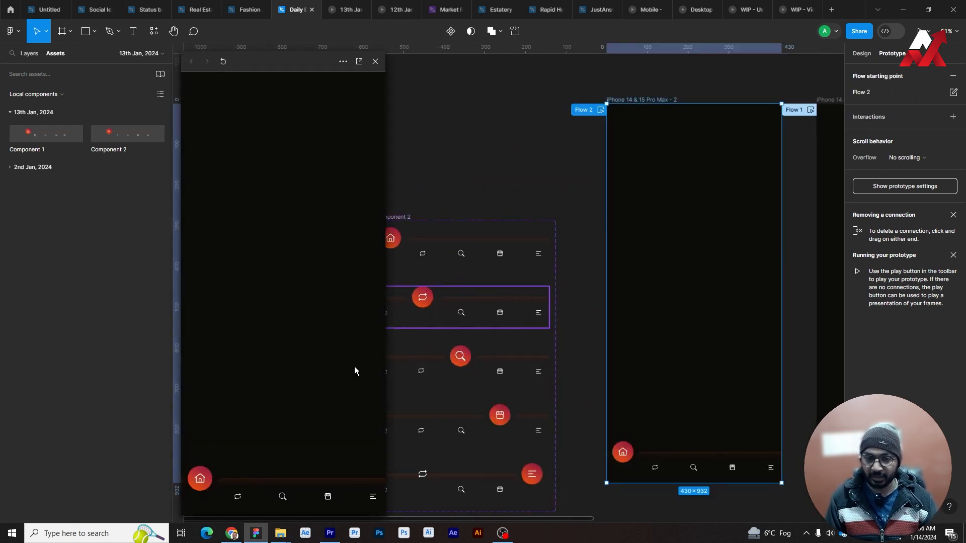
pyautogui.click(236, 500)
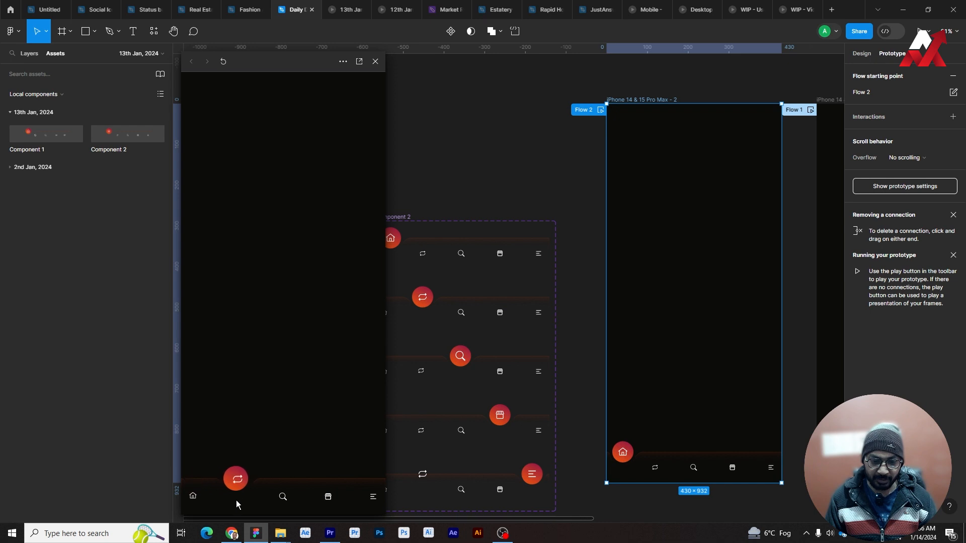
pyautogui.click(192, 498)
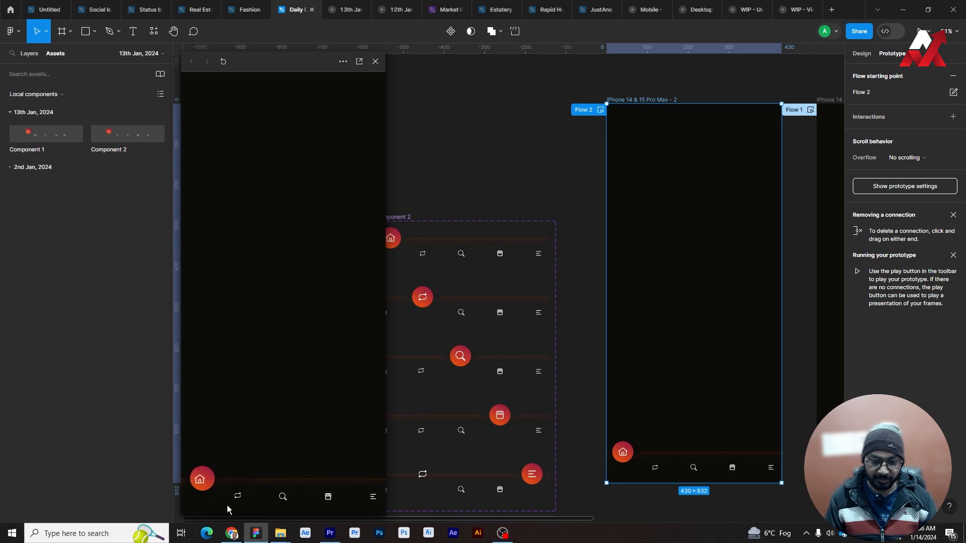
pyautogui.click(237, 498)
pyautogui.click(193, 498)
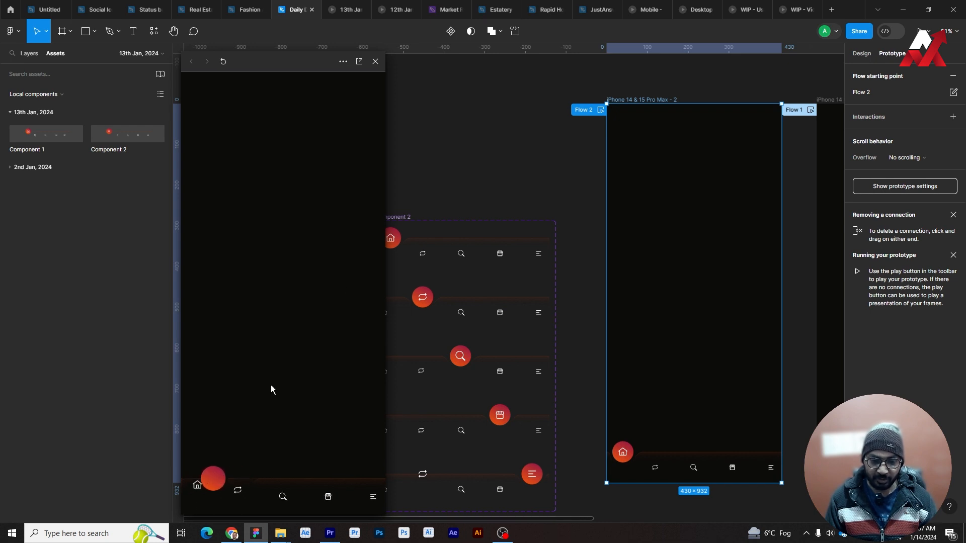
pyautogui.click(376, 61)
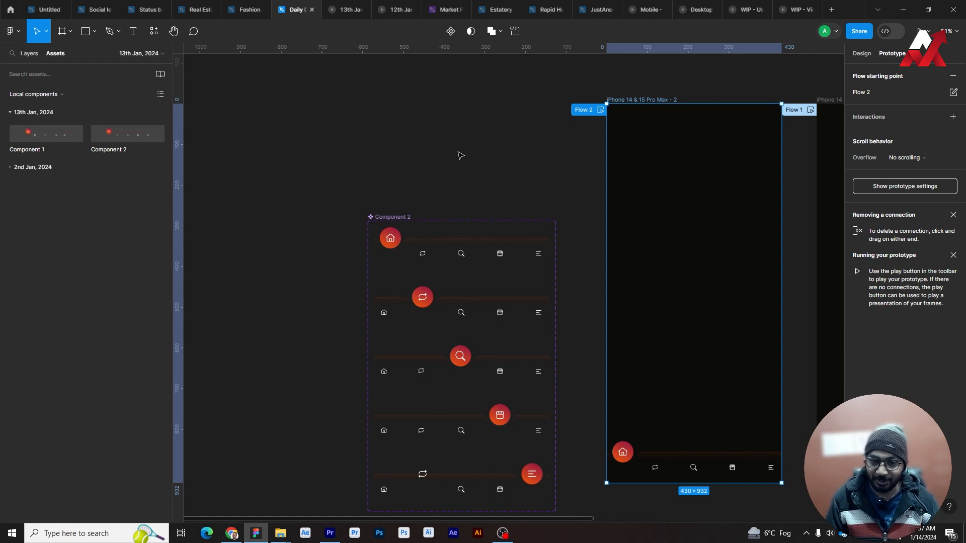
# Link the Home variant's store icon to the Store variant on tap.
pyautogui.scroll(3, 461, 155)
pyautogui.moveTo(395, 151); pyautogui.dragTo(395, 356)
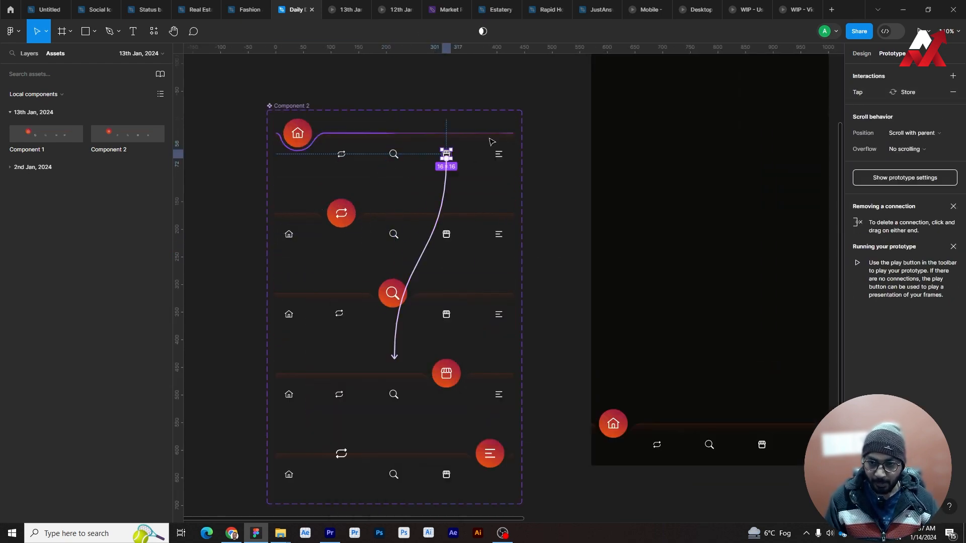
# Align the Menu variant's swap icon with the other small icons in its row.
pyautogui.scroll(5, 638, 189)
pyautogui.click(339, 349)
pyautogui.click(861, 53)
pyautogui.keyDown('shift'); pyautogui.click(427, 383); pyautogui.keyUp('shift')
pyautogui.click(939, 75)
pyautogui.click(892, 53)
# Link the store icons of the Swap and Zoom variants to the Store variant on tap.
pyautogui.scroll(-4, 453, 252)
pyautogui.moveTo(503, 140); pyautogui.dragTo(440, 297)
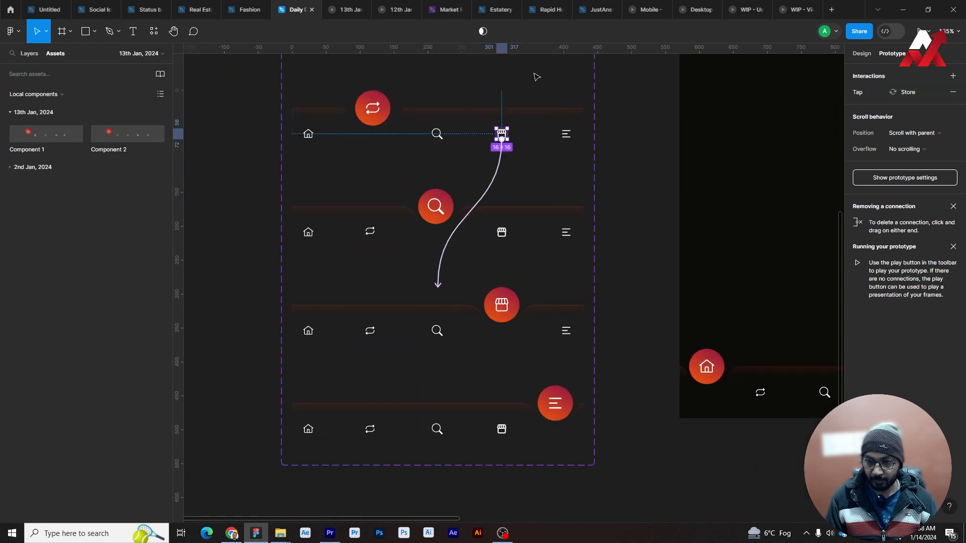
pyautogui.click(335, 330)
pyautogui.click(397, 328)
pyautogui.click(529, 329)
pyautogui.moveTo(529, 335); pyautogui.dragTo(465, 395)
# Link the Store variant's inactive icons to their matching variants.
pyautogui.click(326, 343)
pyautogui.moveTo(380, 280); pyautogui.dragTo(423, 373)
pyautogui.click(497, 436)
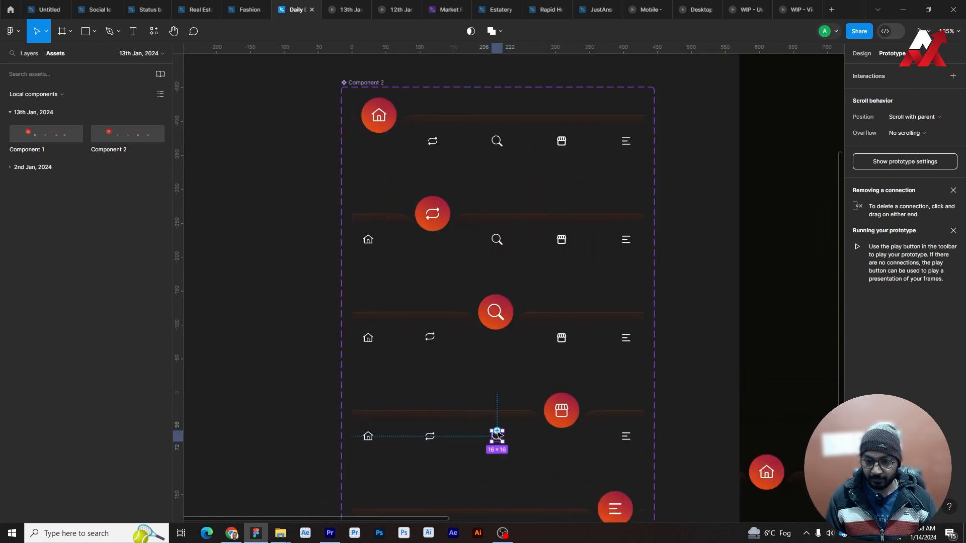
pyautogui.click(359, 361)
pyautogui.moveTo(420, 315); pyautogui.dragTo(452, 452)
# Link the Menu variant's home icon to the Home variant and its swap icon to the Swap variant.
pyautogui.moveTo(390, 491); pyautogui.dragTo(427, 114)
pyautogui.click(452, 497)
pyautogui.moveTo(452, 491); pyautogui.dragTo(468, 217)
pyautogui.click(584, 498)
# Preview Flow 2 and test the swap, search, store, menu and home icons in turn.
pyautogui.scroll(-5, 503, 252)
pyautogui.click(538, 80)
pyautogui.click(861, 53)
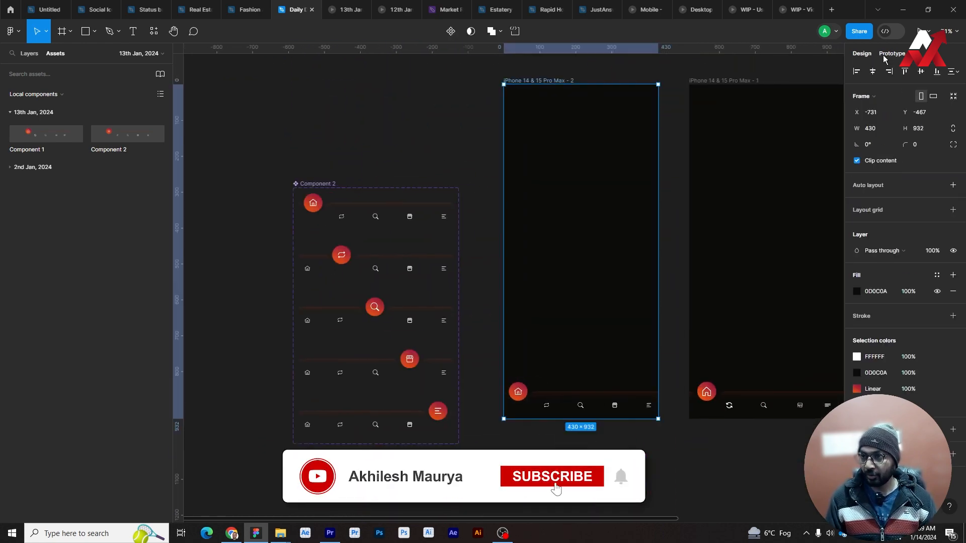
pyautogui.click(886, 54)
pyautogui.hotkey('shift', 'space')
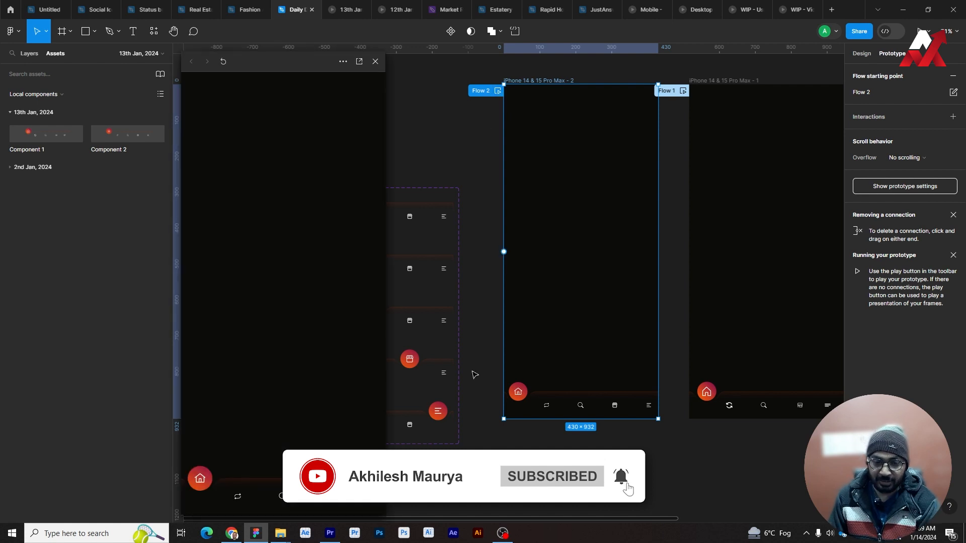
pyautogui.click(237, 496)
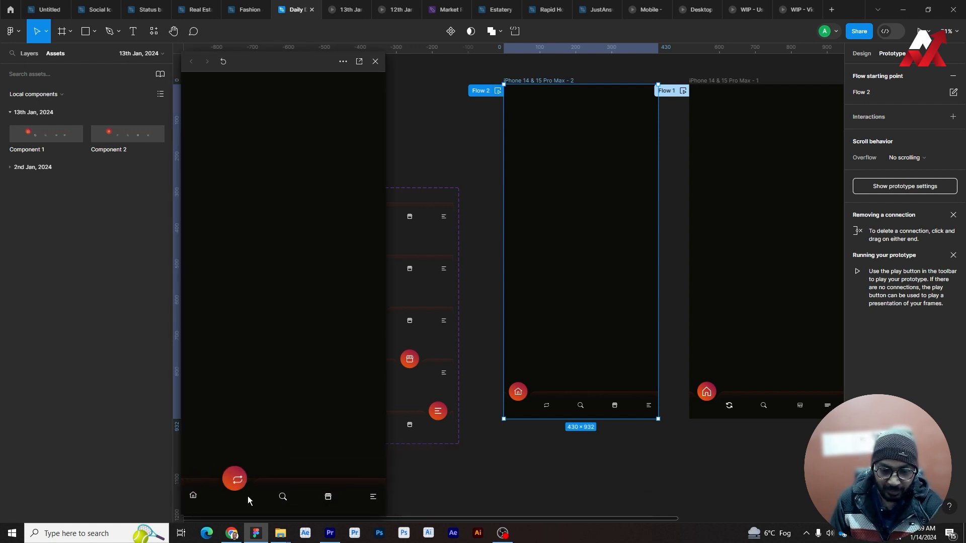
pyautogui.click(281, 497)
pyautogui.click(327, 497)
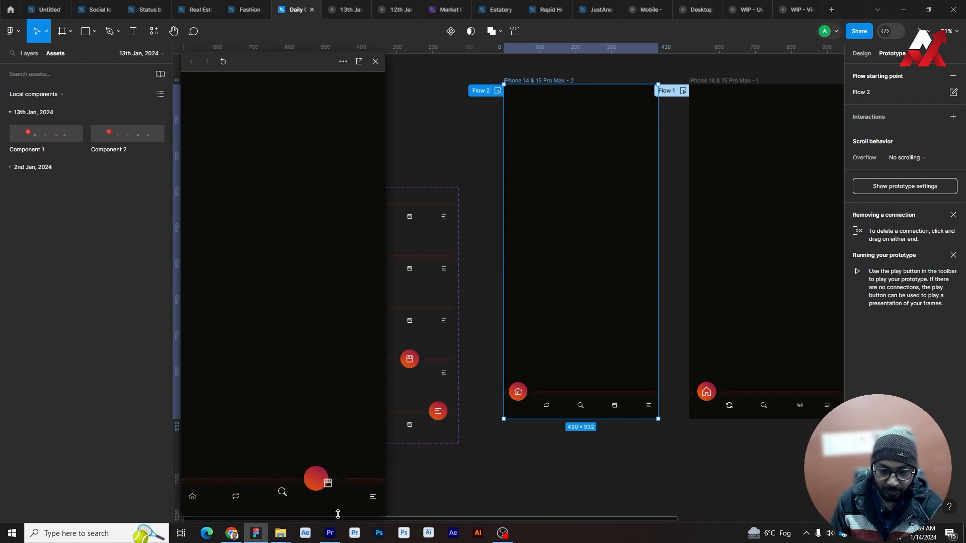
pyautogui.click(372, 496)
pyautogui.click(193, 499)
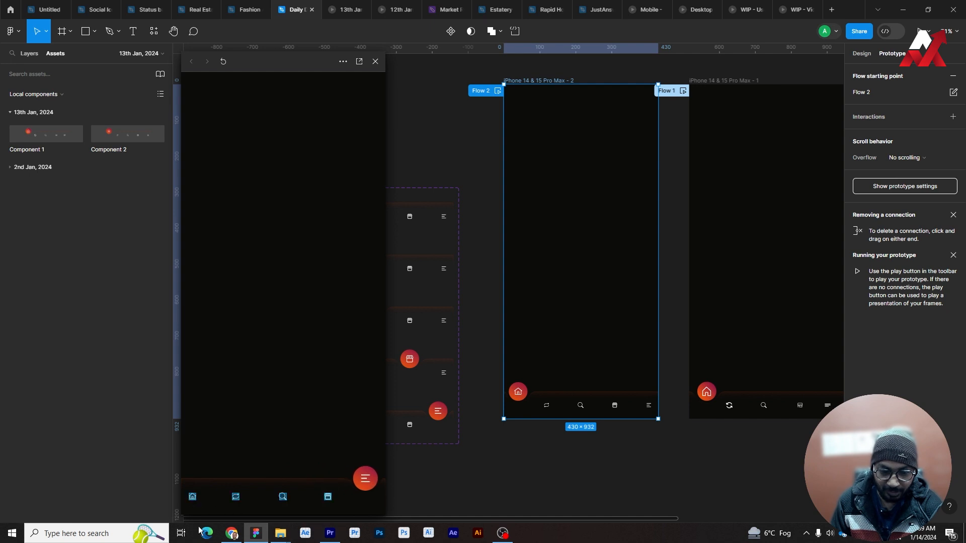
pyautogui.click(192, 499)
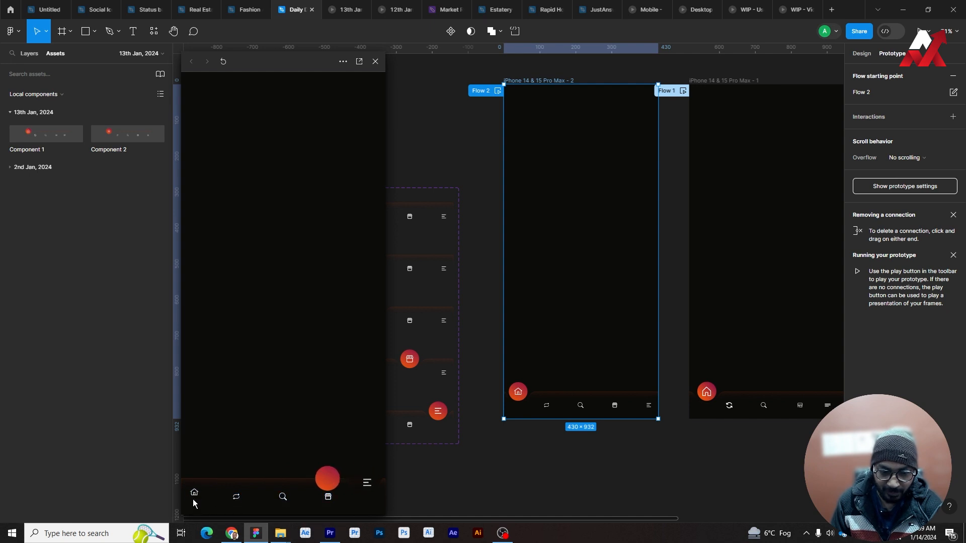
# Test the store icon once more in the Flow 2 preview and close the preview.
pyautogui.click(327, 497)
pyautogui.click(375, 61)
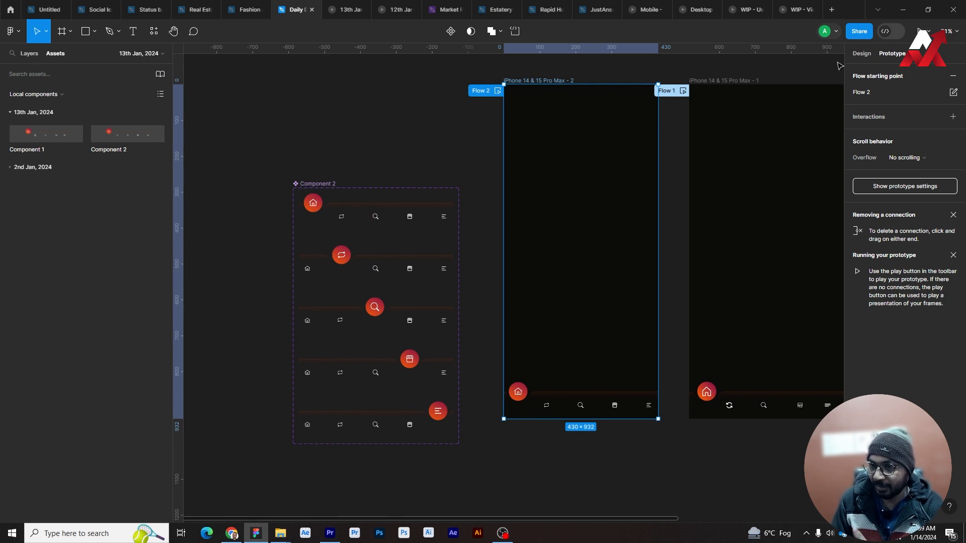
# Present Flow 2 in the full prototype view, test the menu, home, store, search, swap and home icons, and return to the design file.
pyautogui.click(921, 32)
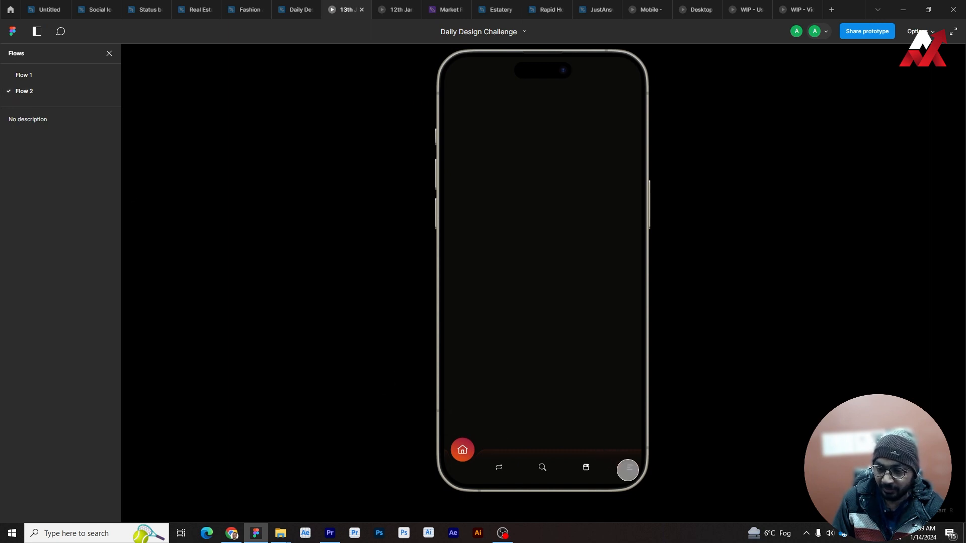
pyautogui.click(629, 469)
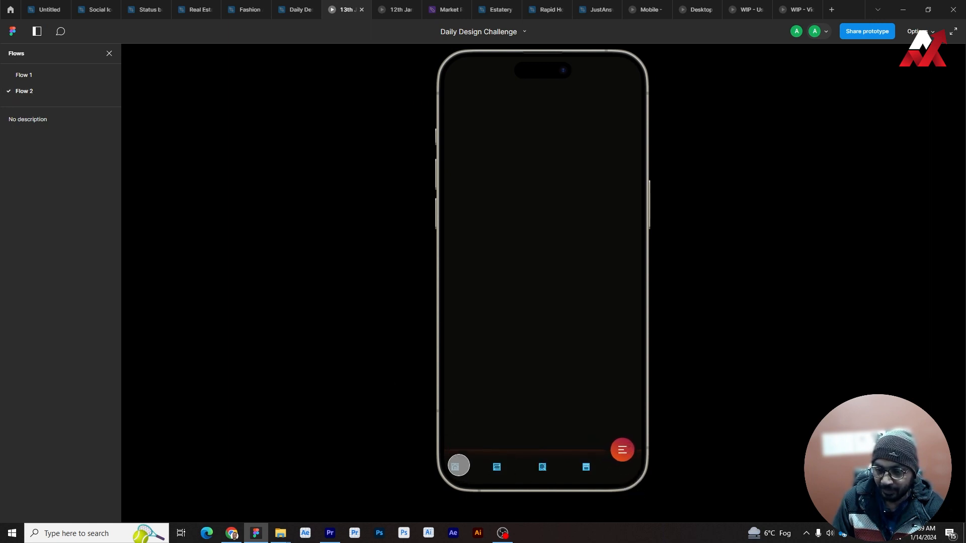
pyautogui.click(461, 473)
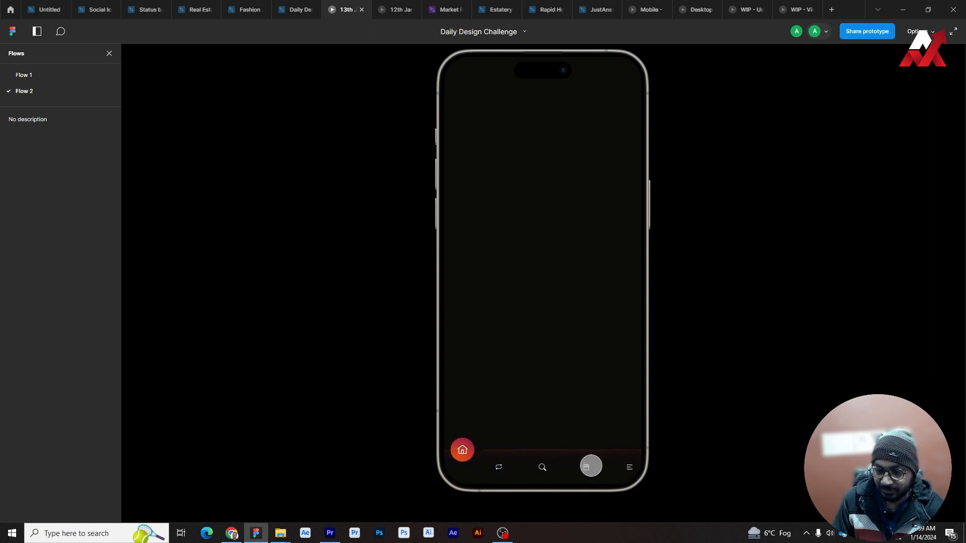
pyautogui.click(589, 467)
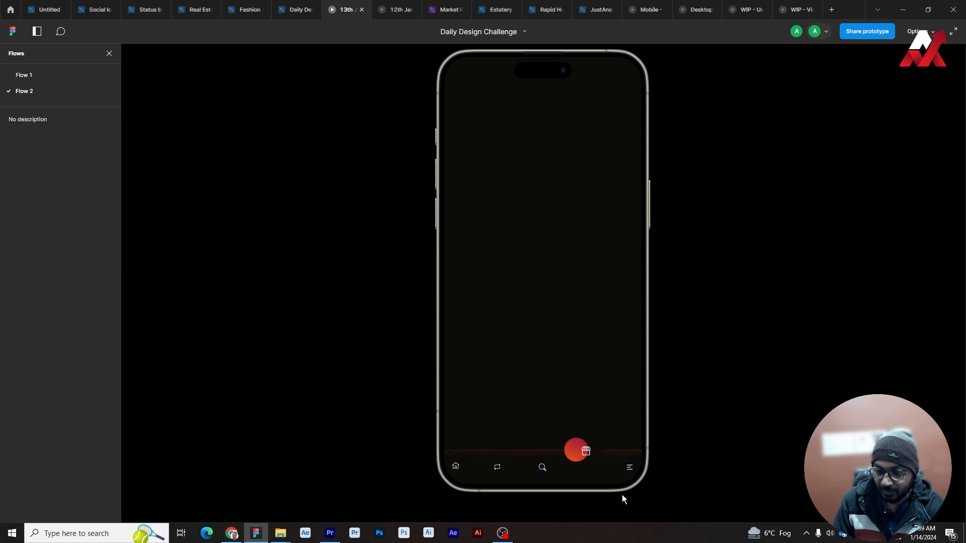
pyautogui.click(541, 470)
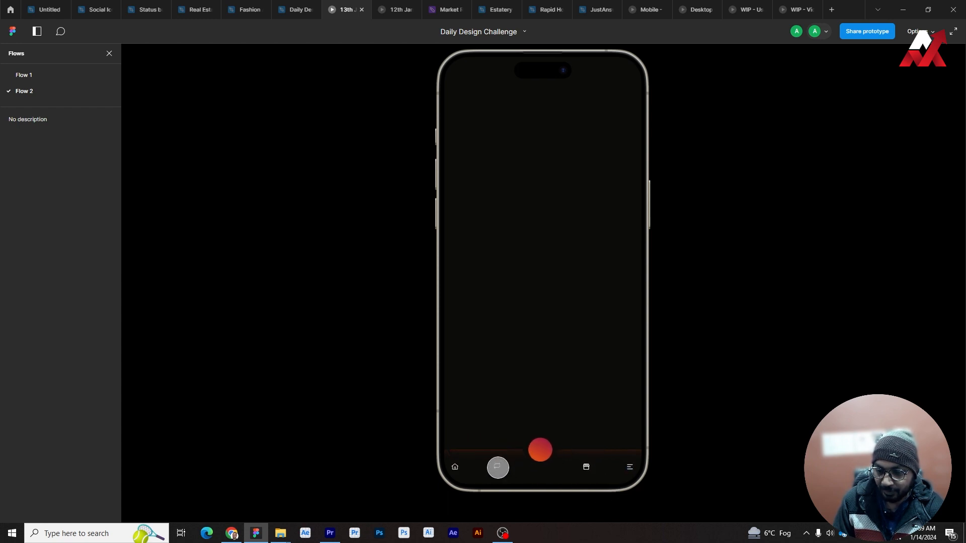
pyautogui.click(498, 467)
pyautogui.click(456, 472)
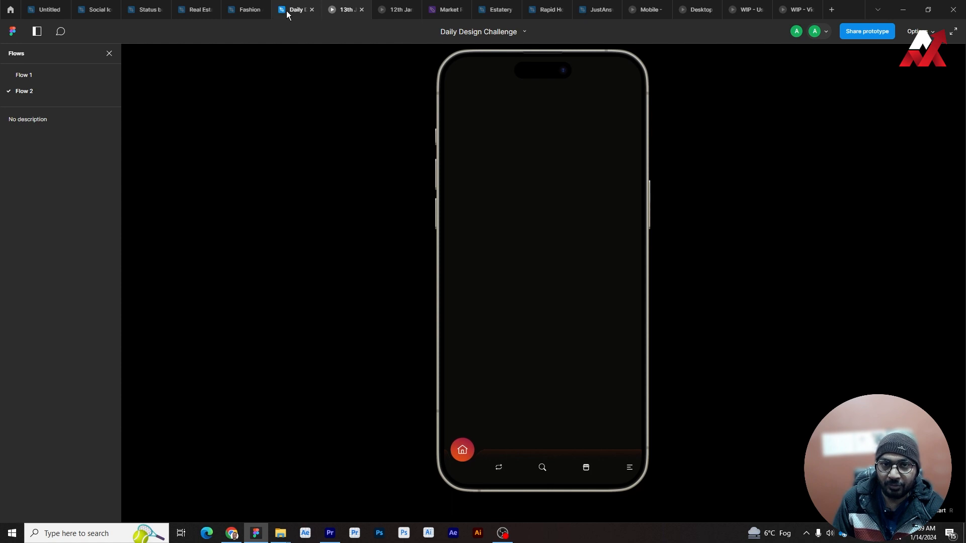
pyautogui.click(290, 9)
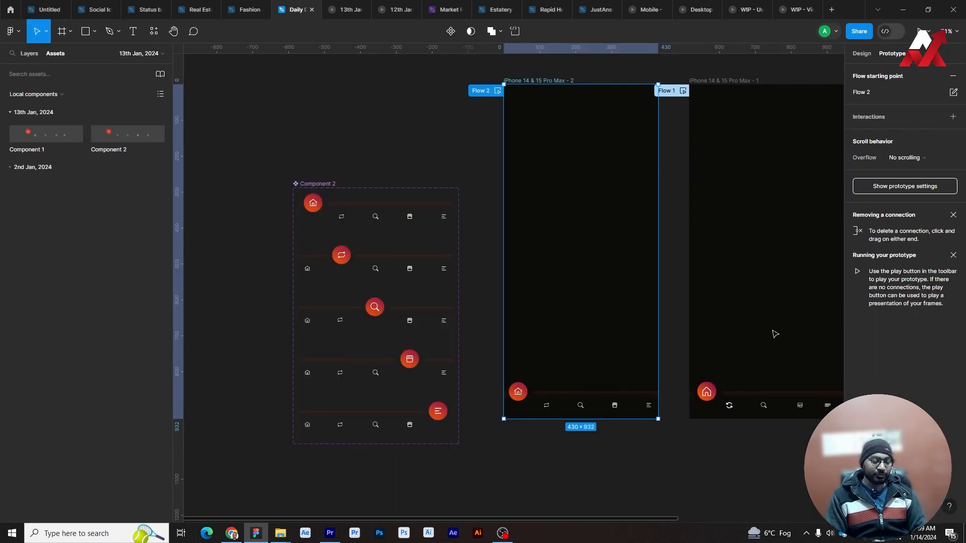